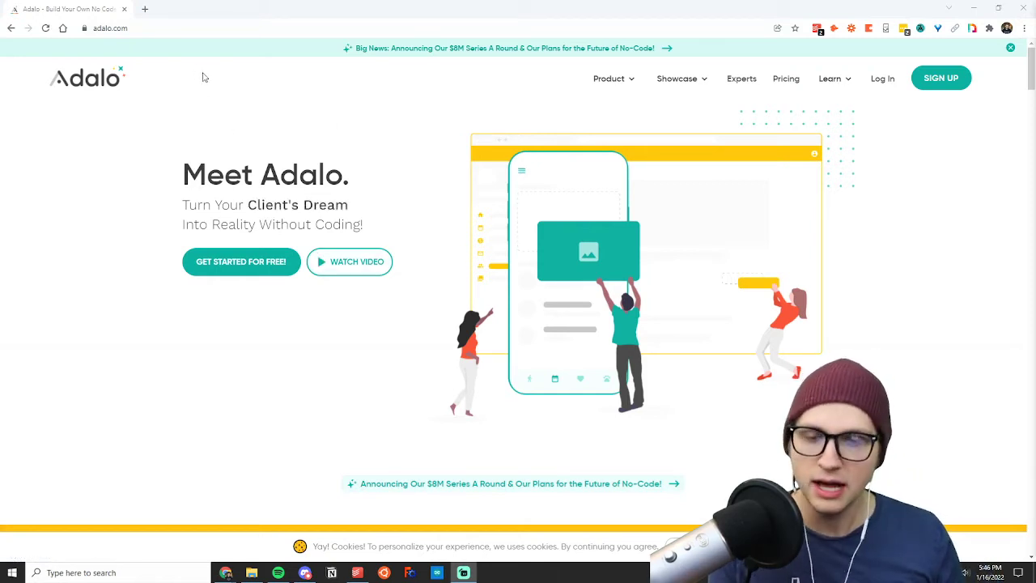
Log in to the Adalo account from the homepage.
{"action": "left_click_drag", "start_coordinate": [260, 183], "coordinate": [343, 178]}
{"action": "left_click", "coordinate": [397, 155]}
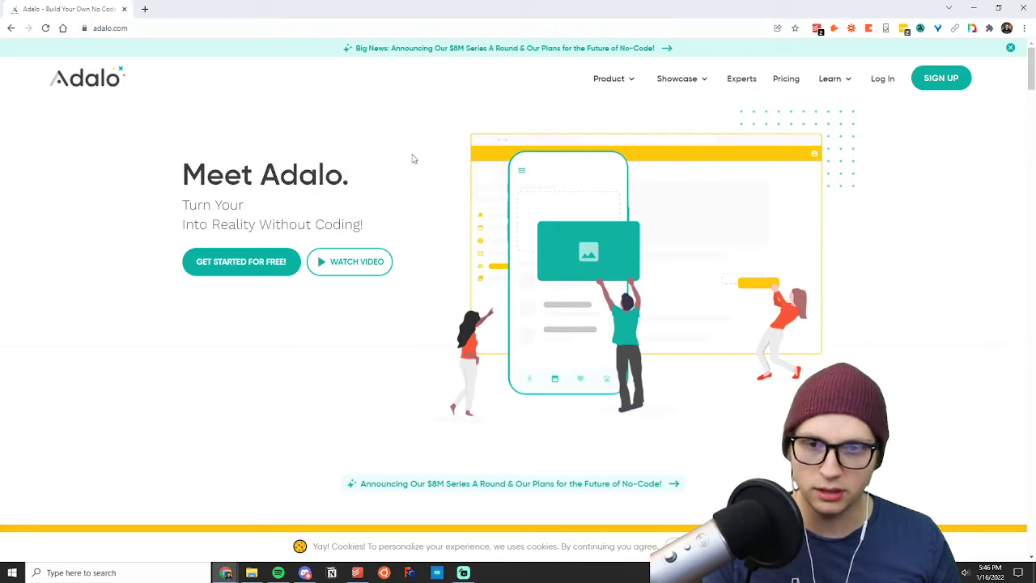
{"action": "left_click", "coordinate": [881, 79]}
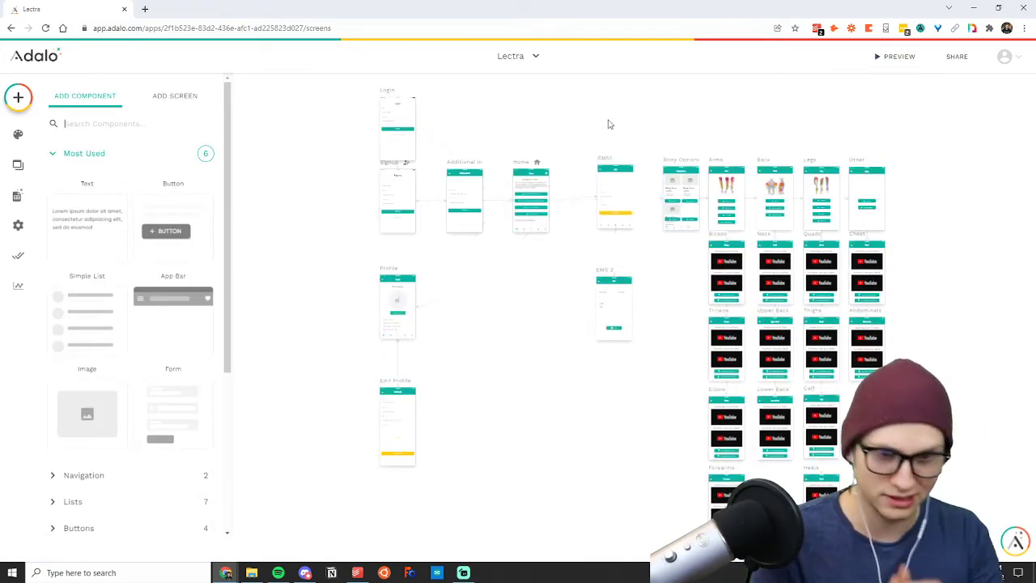
Start creating a new app and choose Desktop Web App as its platform.
{"action": "left_click", "coordinate": [520, 61]}
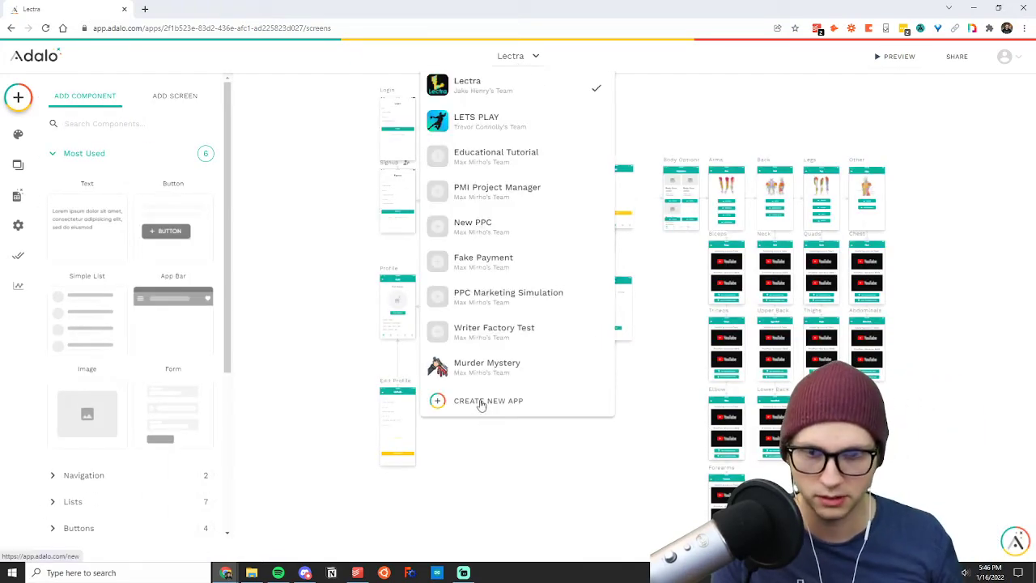
{"action": "left_click", "coordinate": [481, 401]}
{"action": "left_click", "coordinate": [569, 304]}
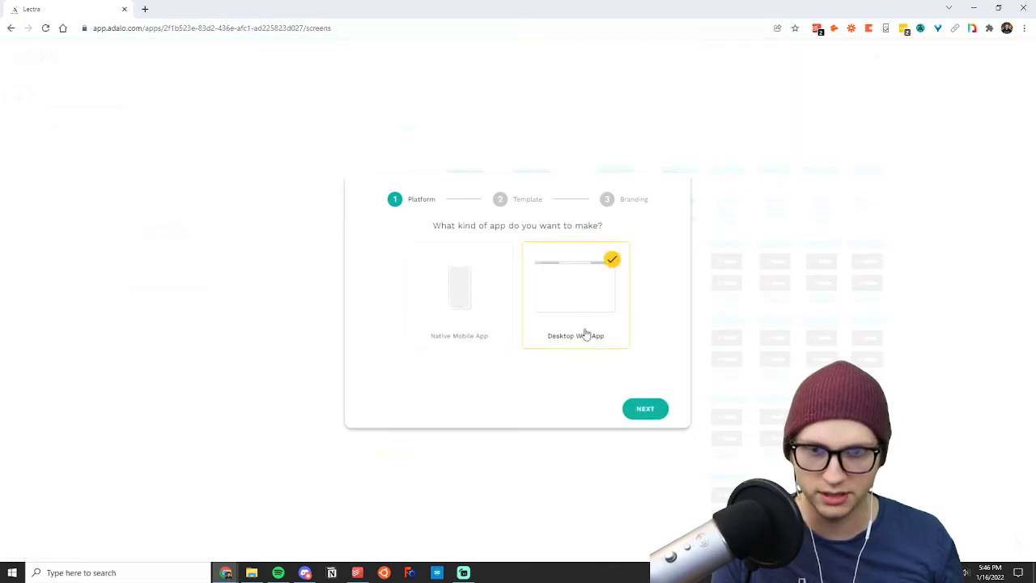
{"action": "left_click", "coordinate": [645, 410]}
Choose the Blank template for the new app and continue to the branding stage.
{"action": "left_click", "coordinate": [423, 263]}
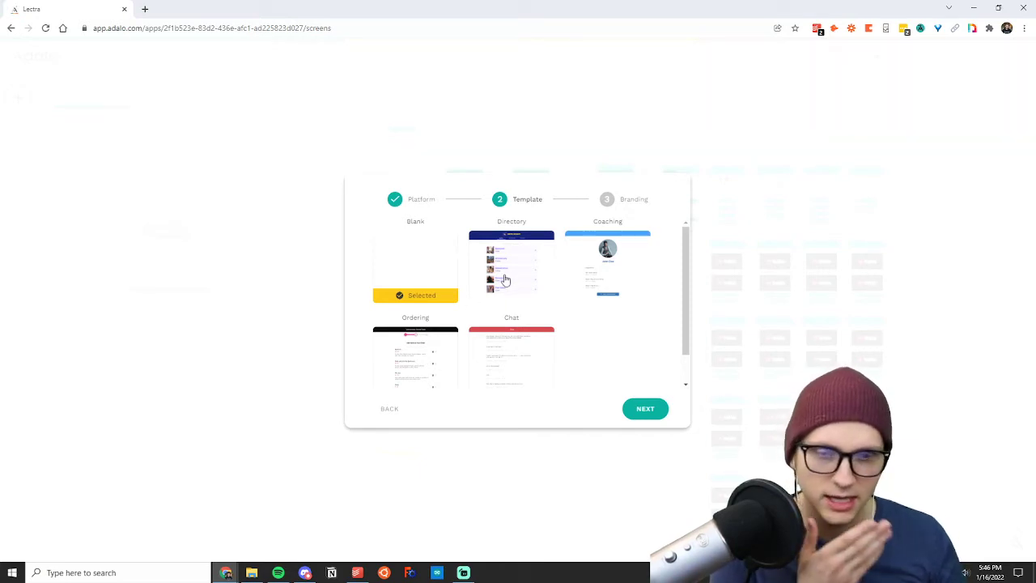
{"action": "left_click", "coordinate": [528, 356]}
{"action": "left_click", "coordinate": [418, 276]}
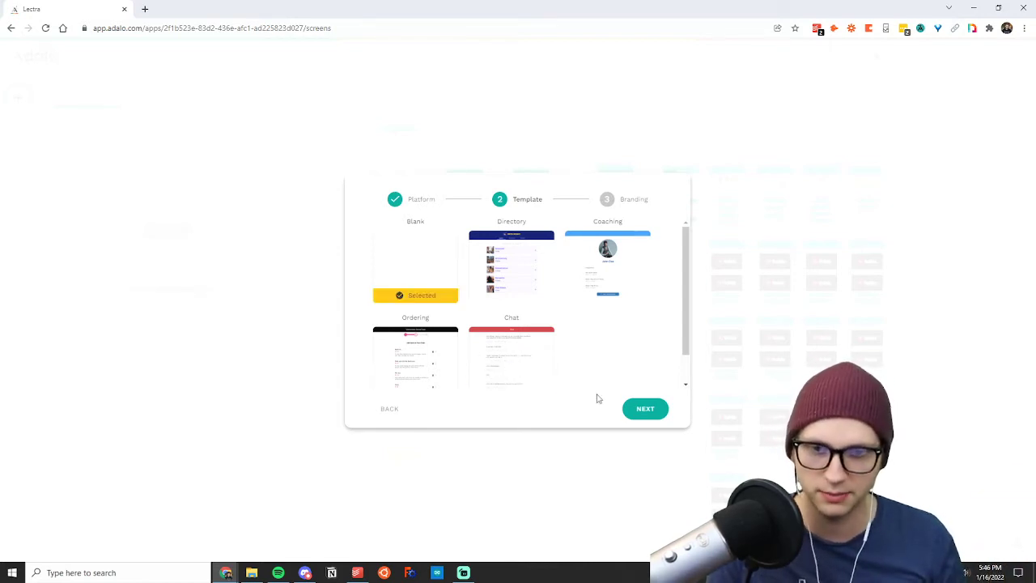
{"action": "left_click", "coordinate": [654, 412]}
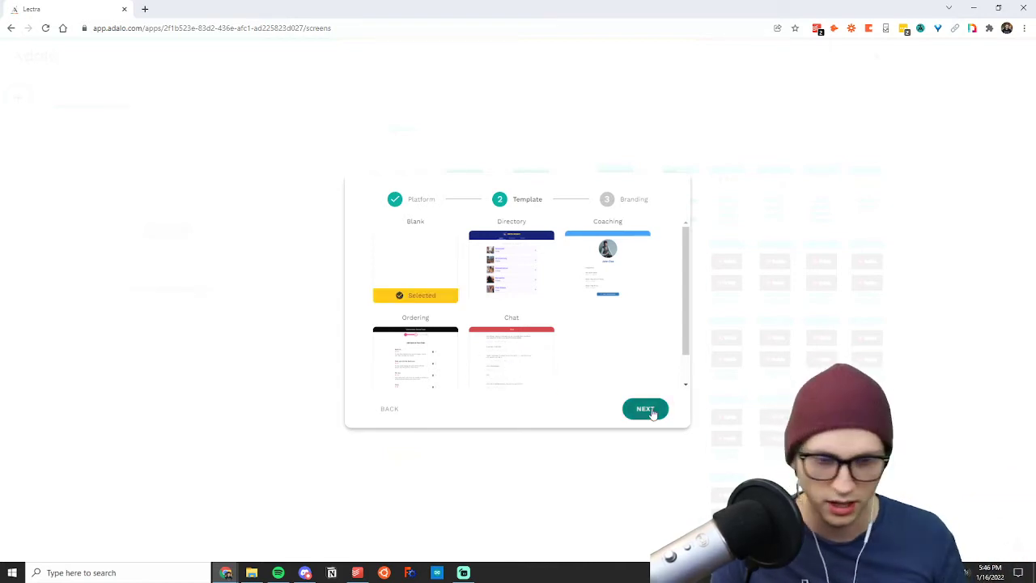
Name the app Platform Test, keep the default primary and secondary colors, and create it.
{"action": "left_click", "coordinate": [511, 252]}
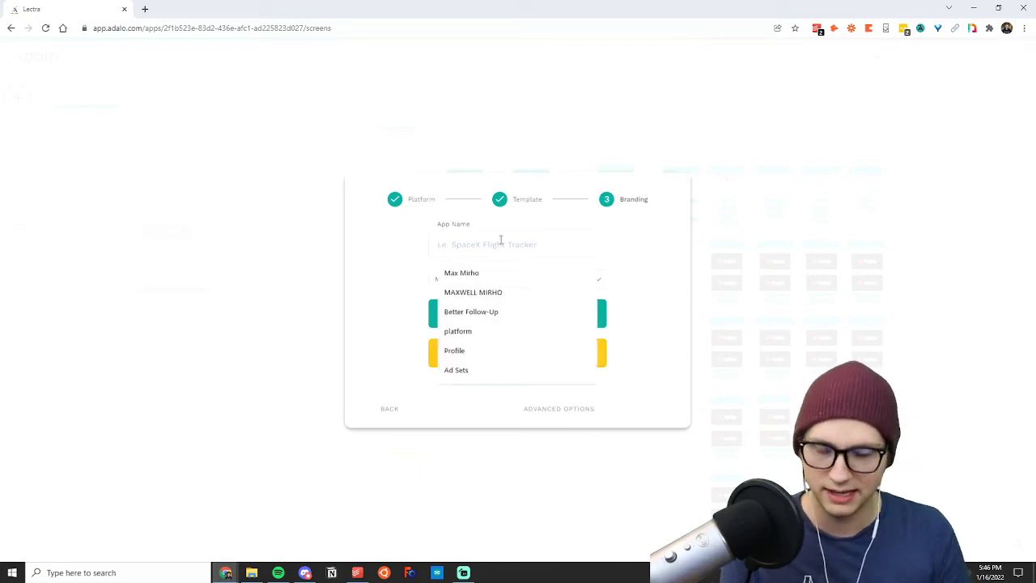
{"action": "type", "text": "Platform TEs"}
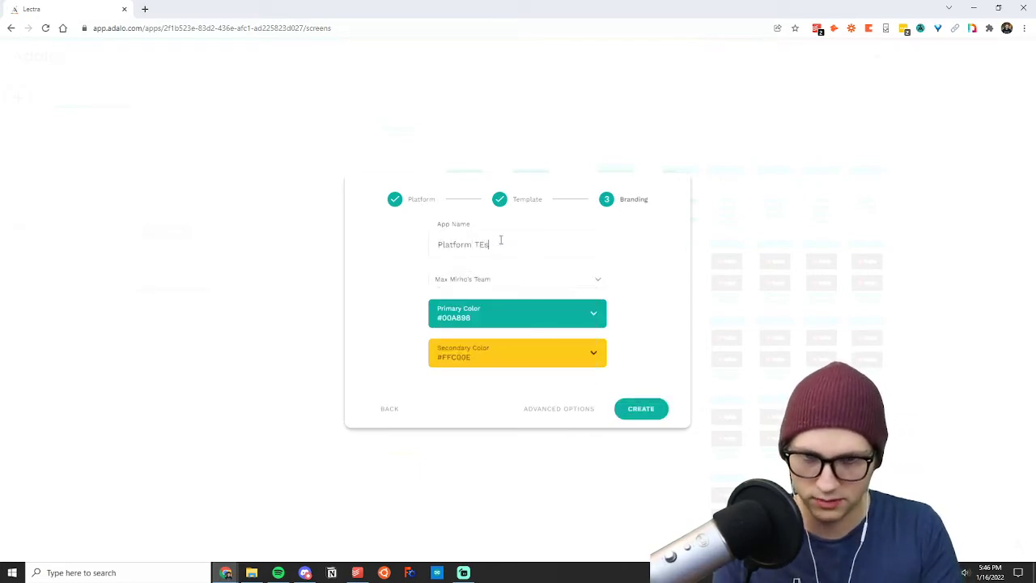
{"action": "left_click", "coordinate": [479, 319]}
{"action": "left_click", "coordinate": [409, 311]}
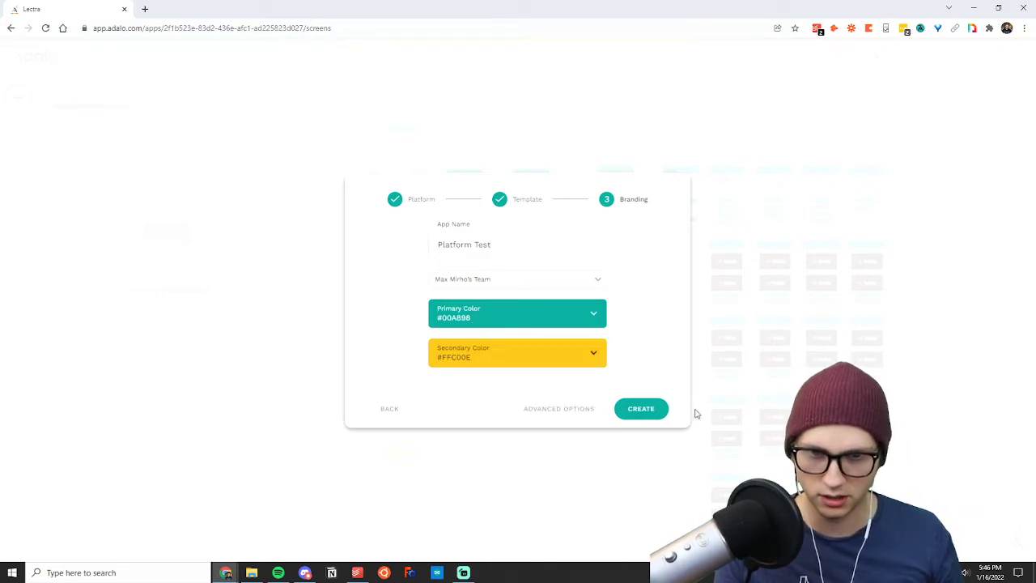
{"action": "left_click", "coordinate": [641, 410]}
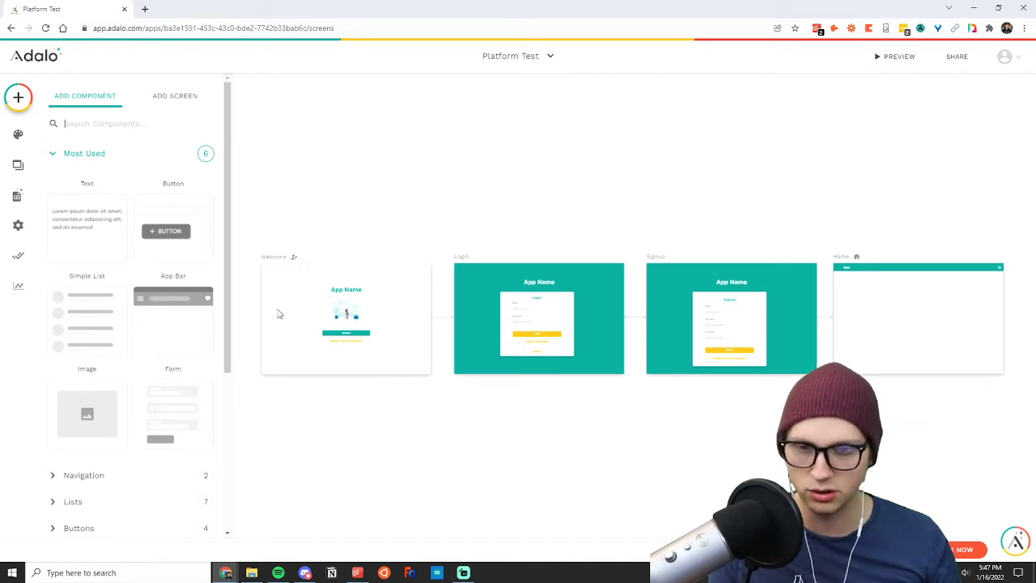
Examine the new app's Welcome screen up close and the overall layout of its starter screens.
{"action": "scroll", "coordinate": [276, 312], "scroll_direction": "up", "scroll_amount": 3}
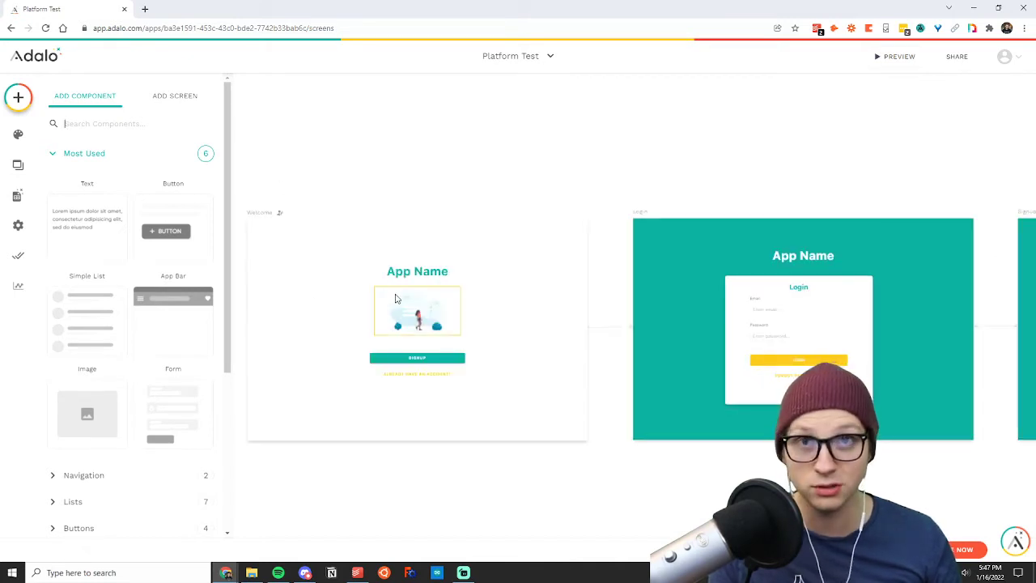
{"action": "scroll", "coordinate": [520, 319], "scroll_direction": "down", "scroll_amount": 5}
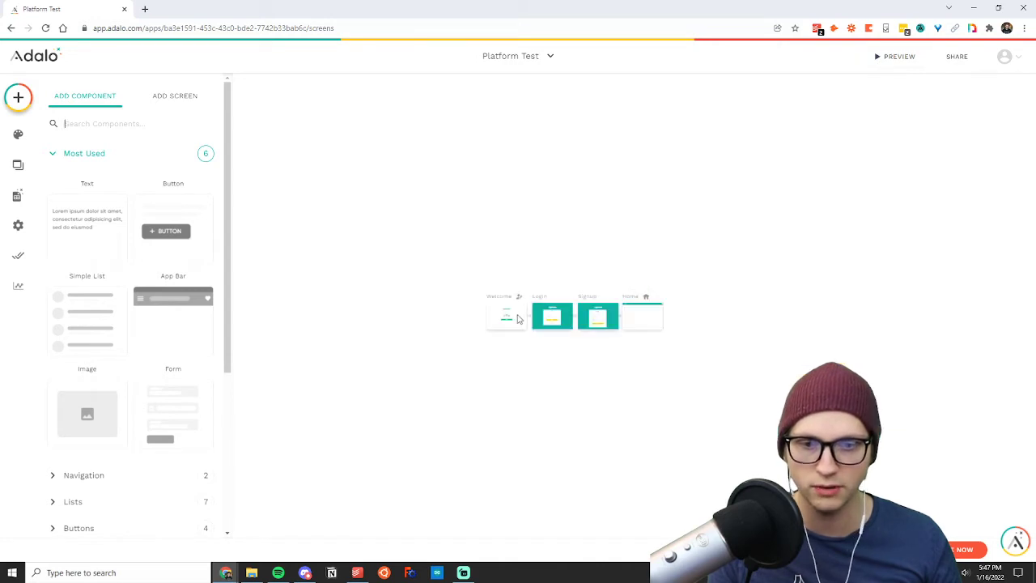
{"action": "scroll", "coordinate": [510, 319], "scroll_direction": "up", "scroll_amount": 5}
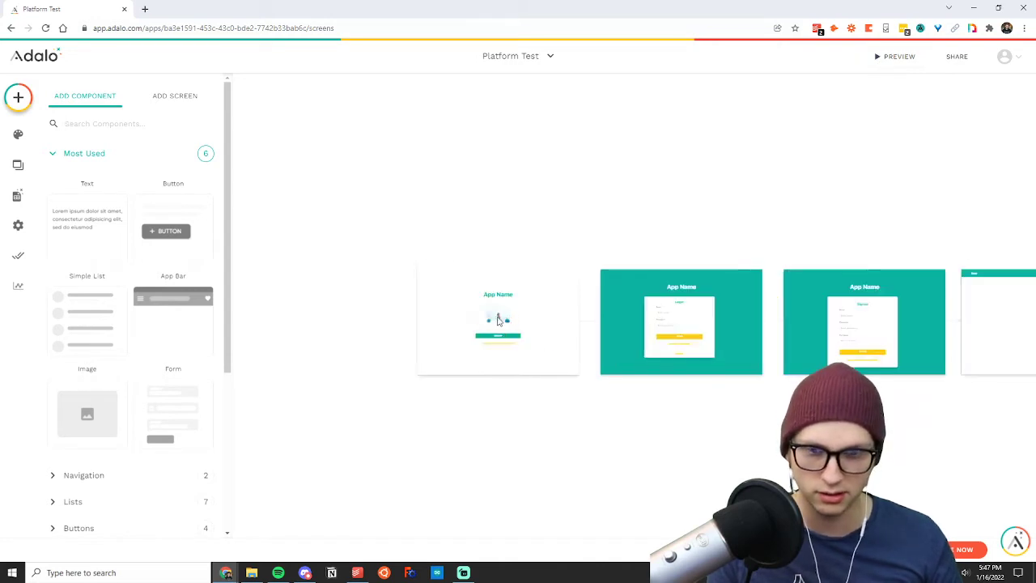
{"action": "scroll", "coordinate": [477, 318], "scroll_direction": "up", "scroll_amount": 2}
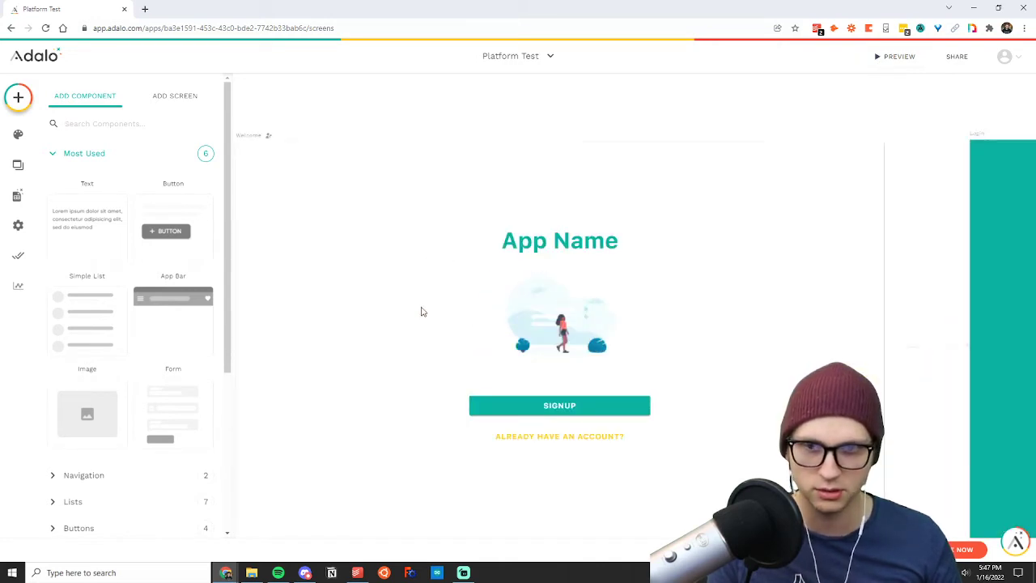
{"action": "left_click", "coordinate": [459, 99]}
{"action": "key", "text": "Down"}
{"action": "key", "text": "Left"}
{"action": "key", "text": "Up"}
{"action": "key", "text": "Right"}
{"action": "key", "text": "Right"}
{"action": "key", "text": "Down"}
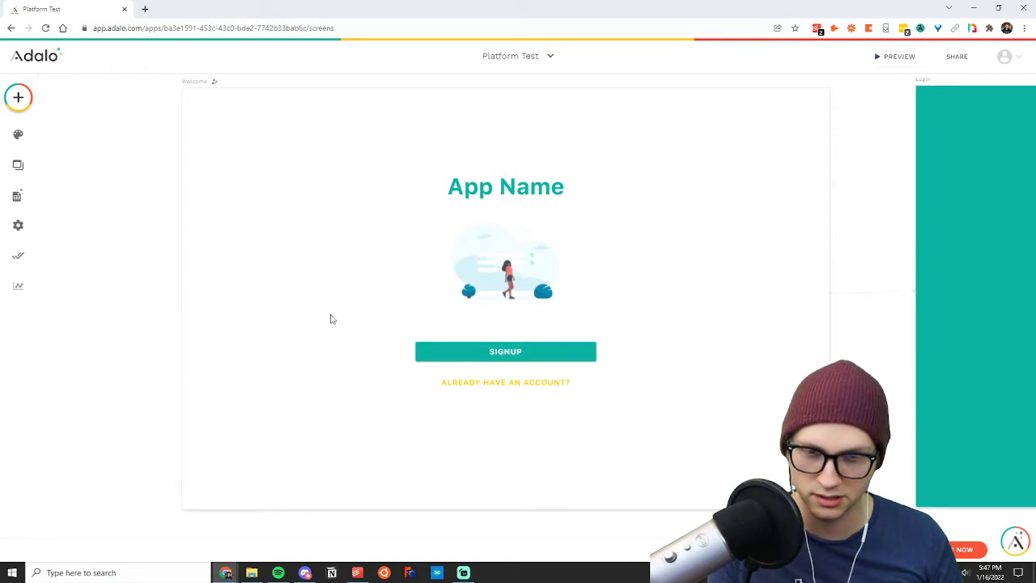
{"action": "scroll", "coordinate": [569, 365], "scroll_direction": "down", "scroll_amount": 7}
{"action": "scroll", "coordinate": [701, 407], "scroll_direction": "up", "scroll_amount": 2}
{"action": "scroll", "coordinate": [696, 406], "scroll_direction": "up", "scroll_amount": 2}
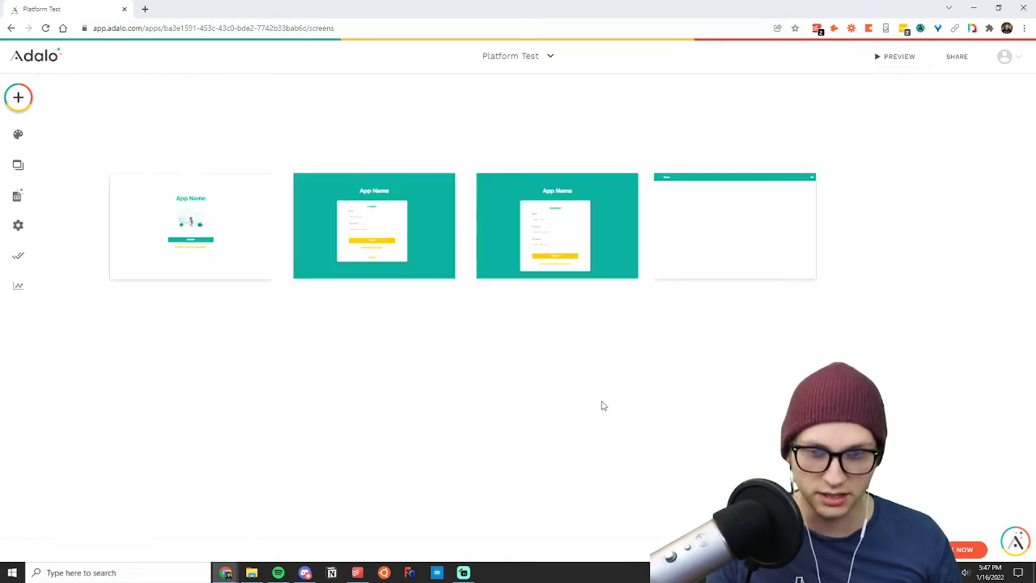
Look over the contents of the Welcome, Login, Signup and Home screens.
{"action": "left_click", "coordinate": [119, 222]}
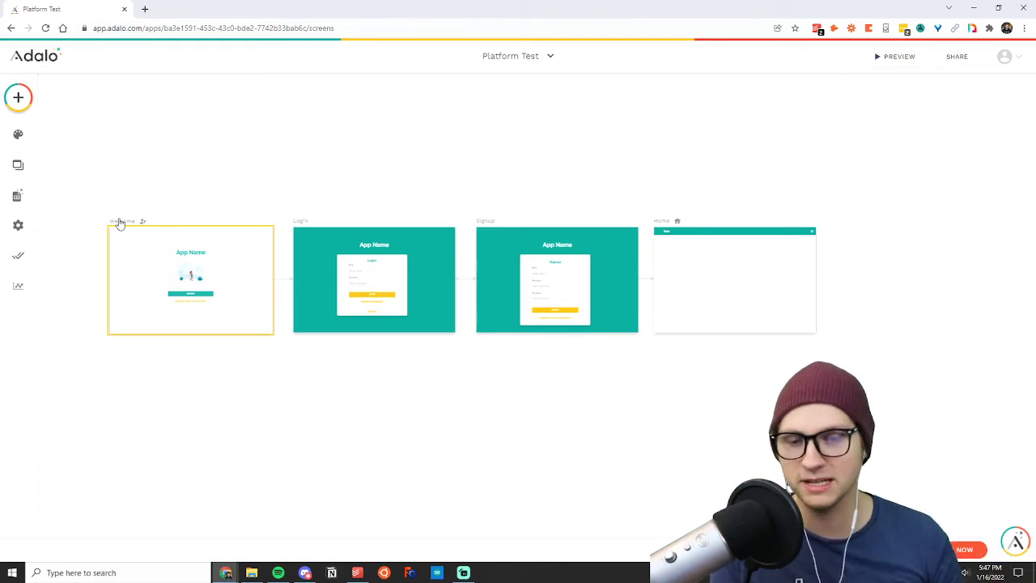
{"action": "scroll", "coordinate": [170, 302], "scroll_direction": "up", "scroll_amount": 3}
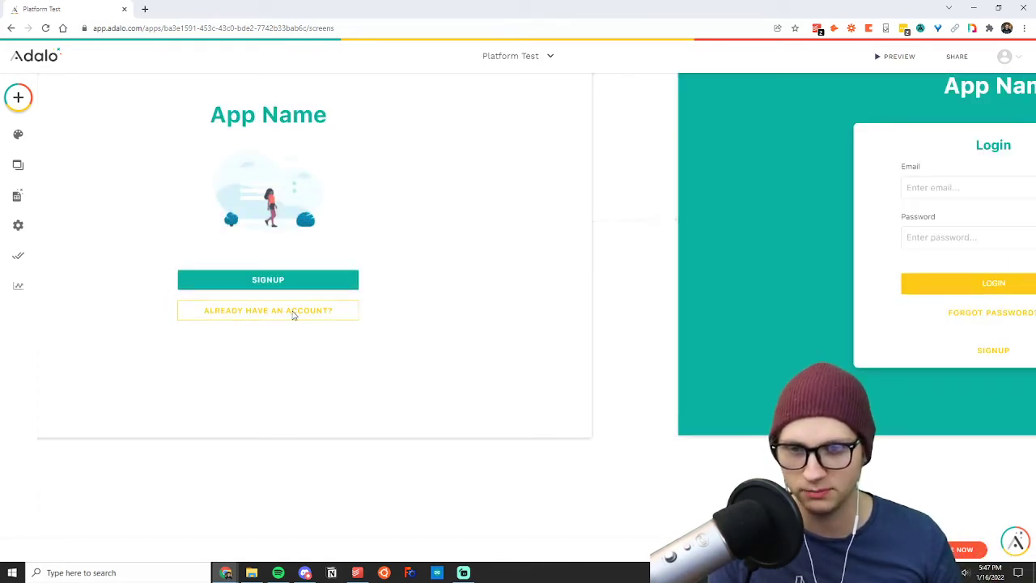
{"action": "scroll", "coordinate": [449, 321], "scroll_direction": "down", "scroll_amount": 5}
{"action": "scroll", "coordinate": [749, 298], "scroll_direction": "up", "scroll_amount": 5}
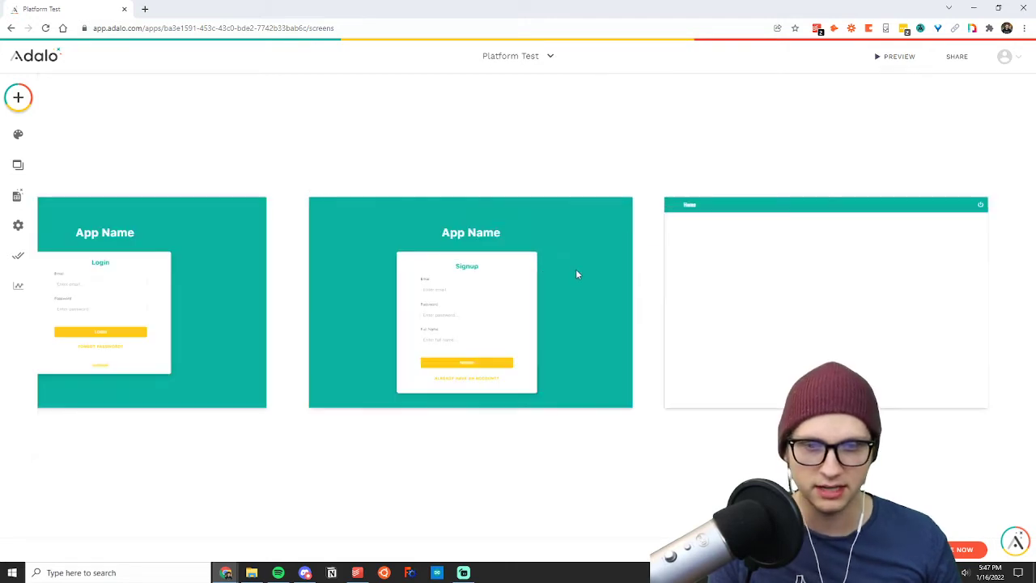
{"action": "scroll", "coordinate": [349, 303], "scroll_direction": "down", "scroll_amount": 5}
{"action": "scroll", "coordinate": [340, 297], "scroll_direction": "up", "scroll_amount": 5}
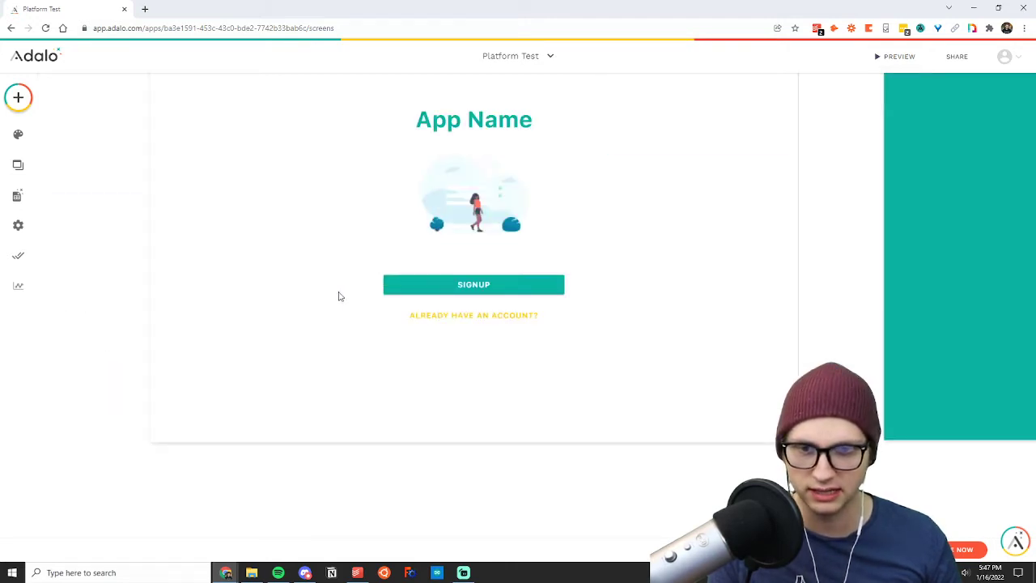
Inspect the Welcome screen's Signup button and its link action, and review the screens it leads to.
{"action": "left_click", "coordinate": [462, 285]}
{"action": "scroll", "coordinate": [828, 304], "scroll_direction": "down", "scroll_amount": 1}
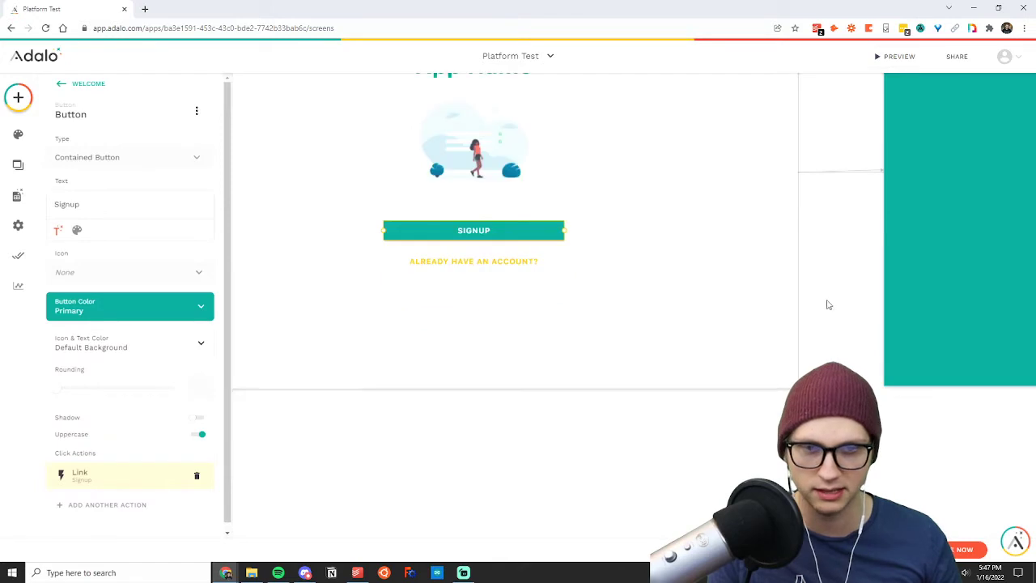
{"action": "scroll", "coordinate": [828, 304], "scroll_direction": "down", "scroll_amount": 5}
{"action": "scroll", "coordinate": [947, 297], "scroll_direction": "up", "scroll_amount": 5}
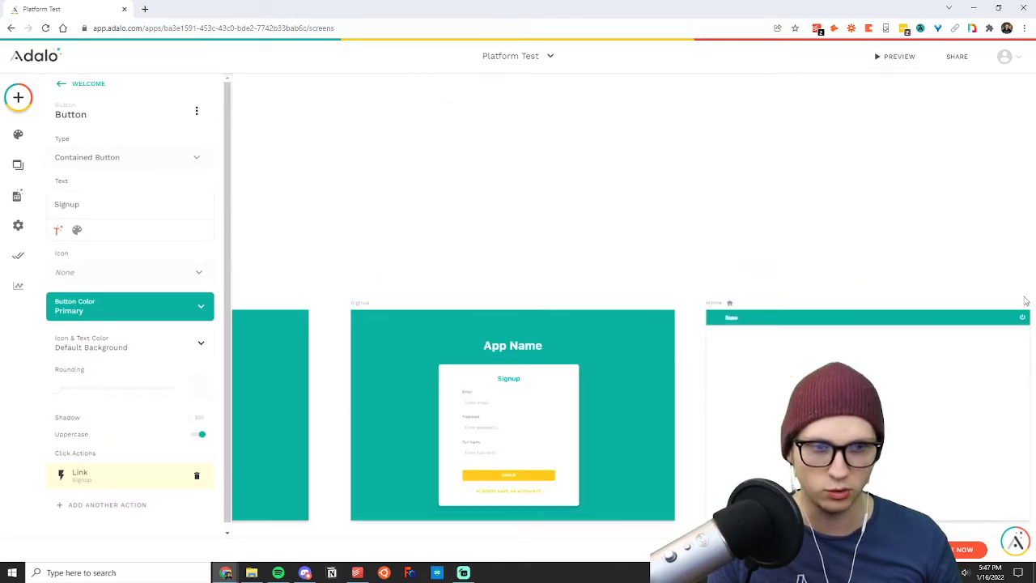
{"action": "left_click", "coordinate": [740, 256]}
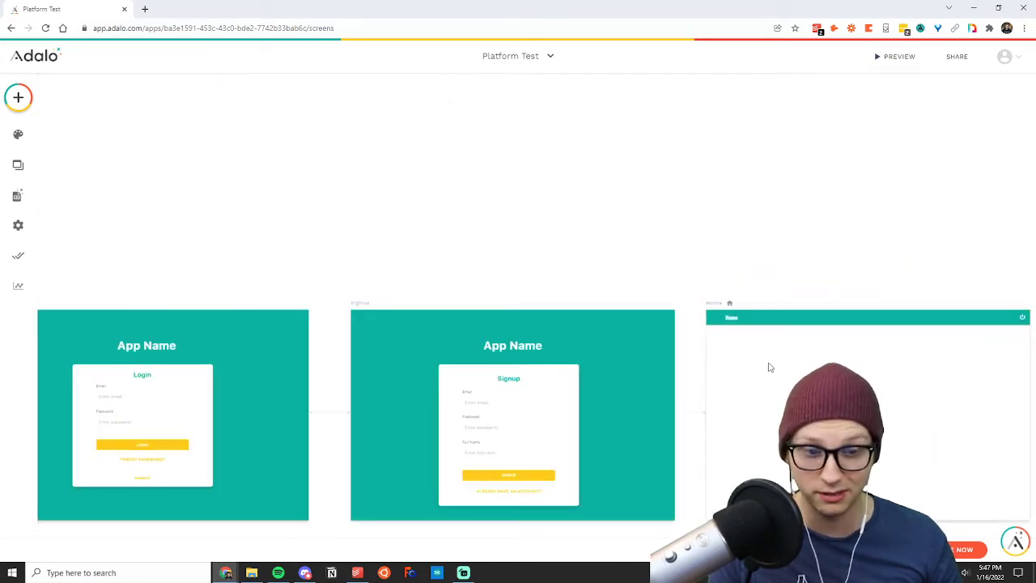
{"action": "scroll", "coordinate": [794, 307], "scroll_direction": "down", "scroll_amount": 1}
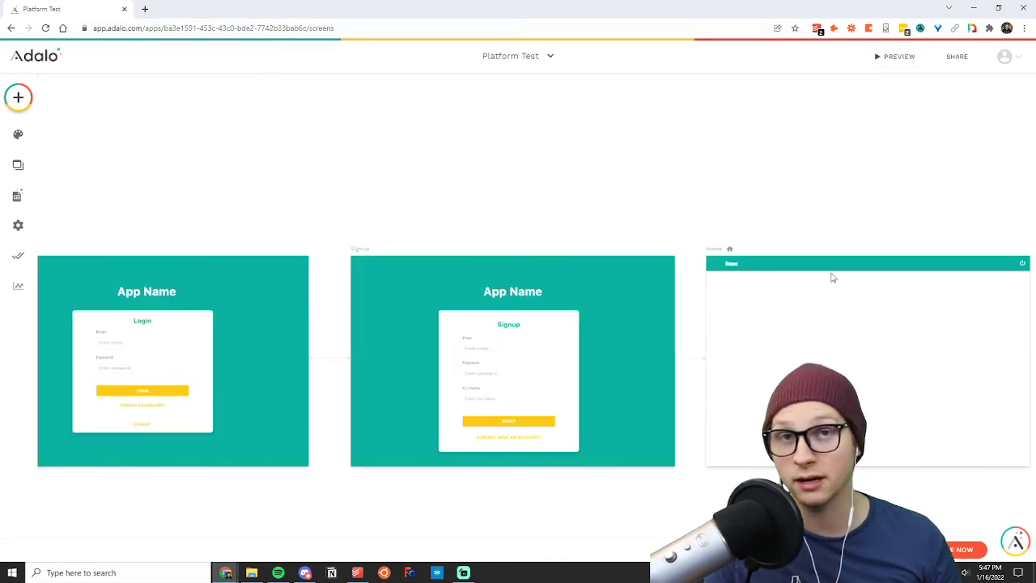
{"action": "scroll", "coordinate": [831, 277], "scroll_direction": "down", "scroll_amount": 5}
{"action": "scroll", "coordinate": [555, 350], "scroll_direction": "up", "scroll_amount": 3}
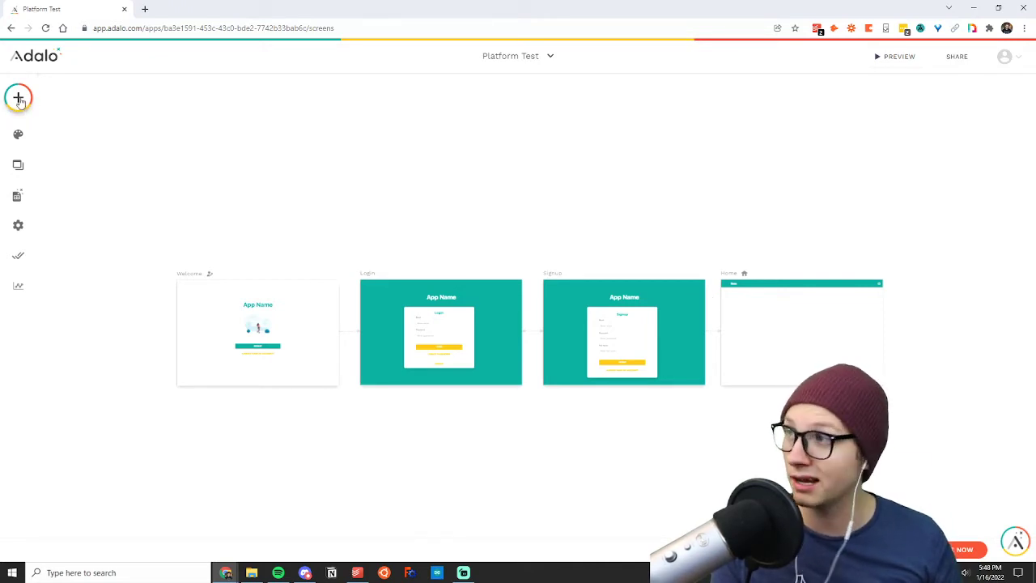
Browse the available components to add, looking through the Most Used and Simple categories.
{"action": "left_click", "coordinate": [18, 98]}
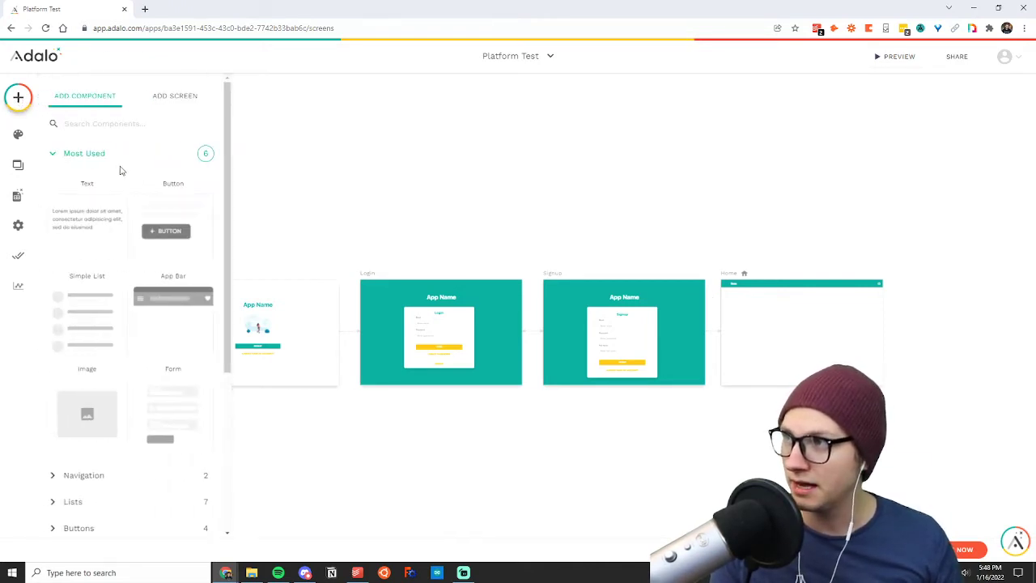
{"action": "left_click", "coordinate": [62, 154]}
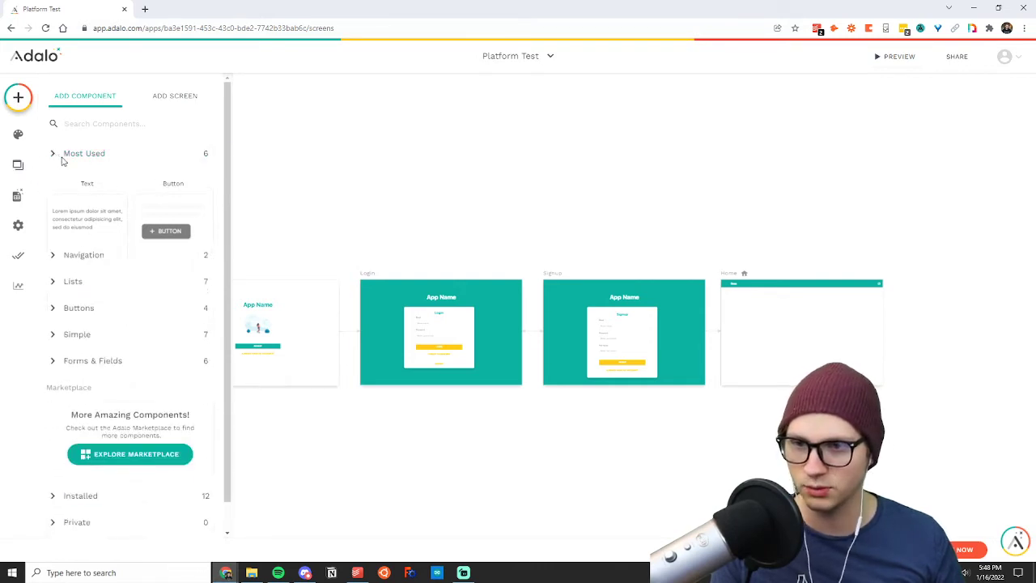
{"action": "left_click", "coordinate": [67, 156]}
{"action": "right_click", "coordinate": [142, 178]}
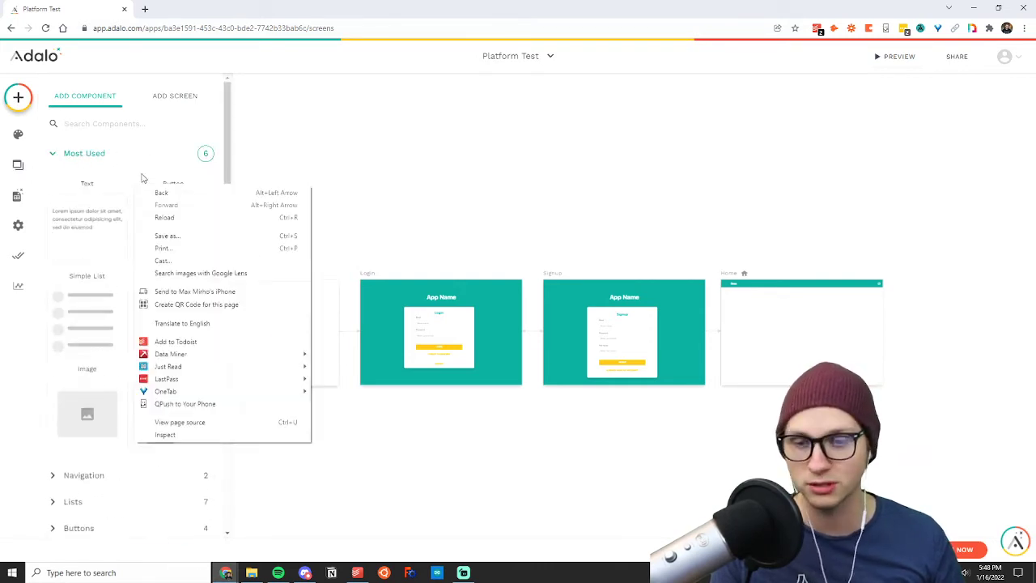
{"action": "left_click", "coordinate": [131, 133]}
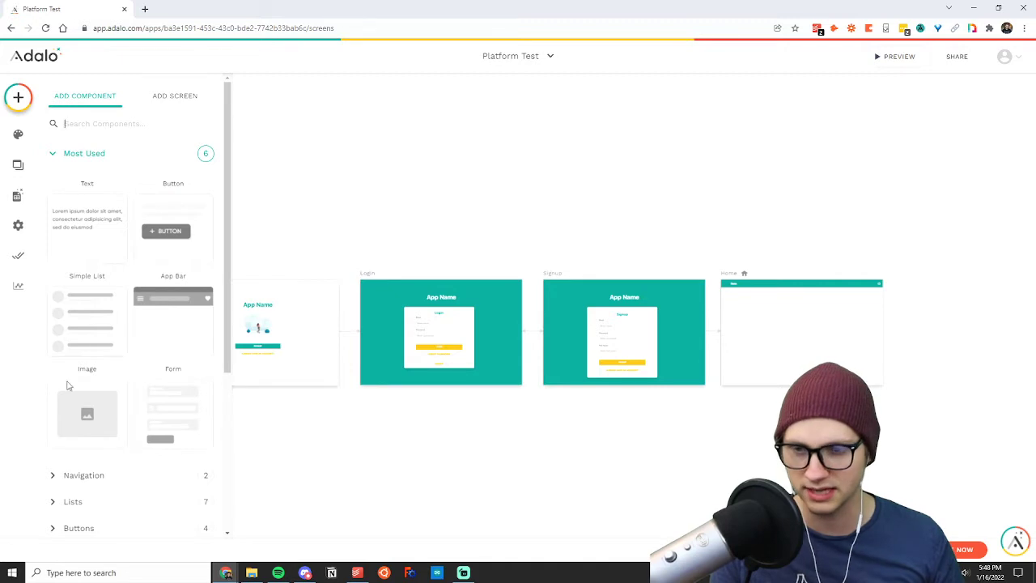
{"action": "left_click", "coordinate": [68, 156]}
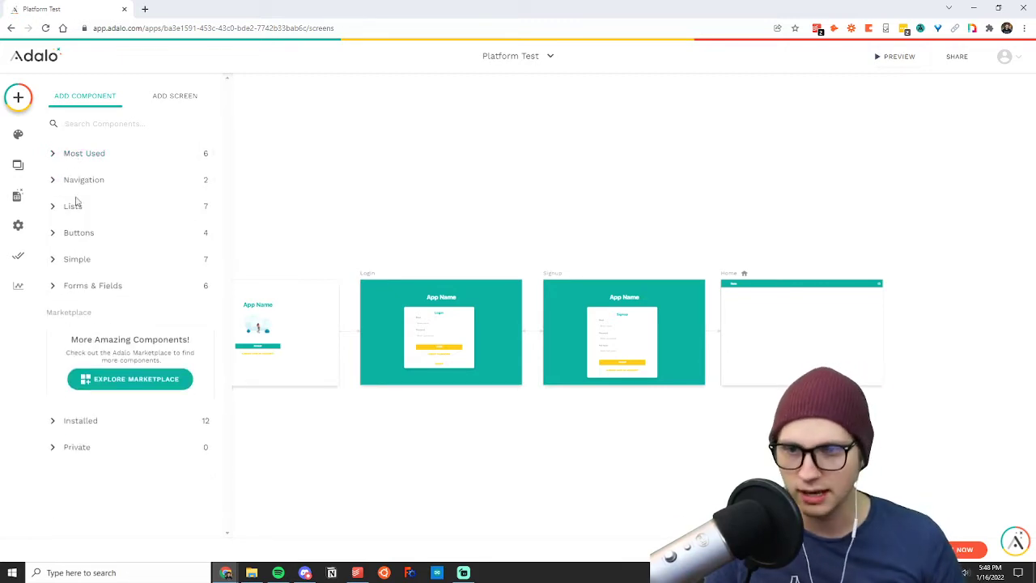
{"action": "left_click", "coordinate": [87, 261]}
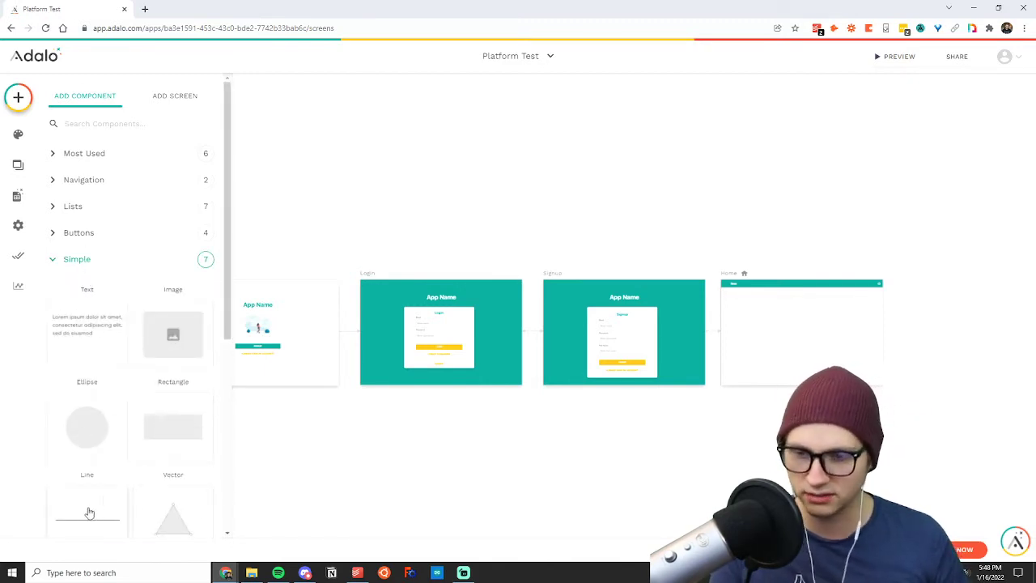
{"action": "left_click", "coordinate": [79, 253]}
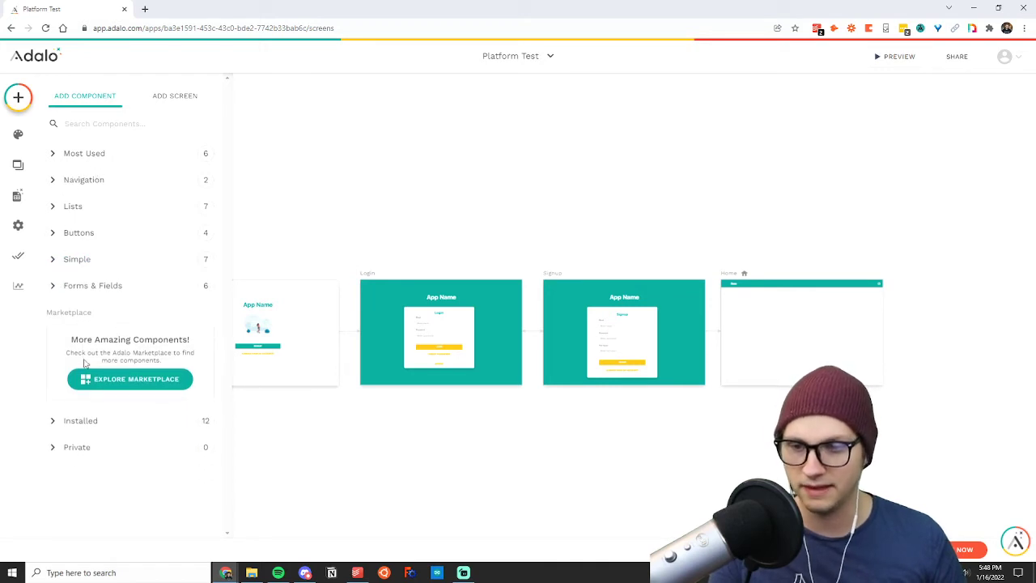
Browse the additional components offered in the Adalo Marketplace and return to the app's screens.
{"action": "left_click", "coordinate": [140, 380]}
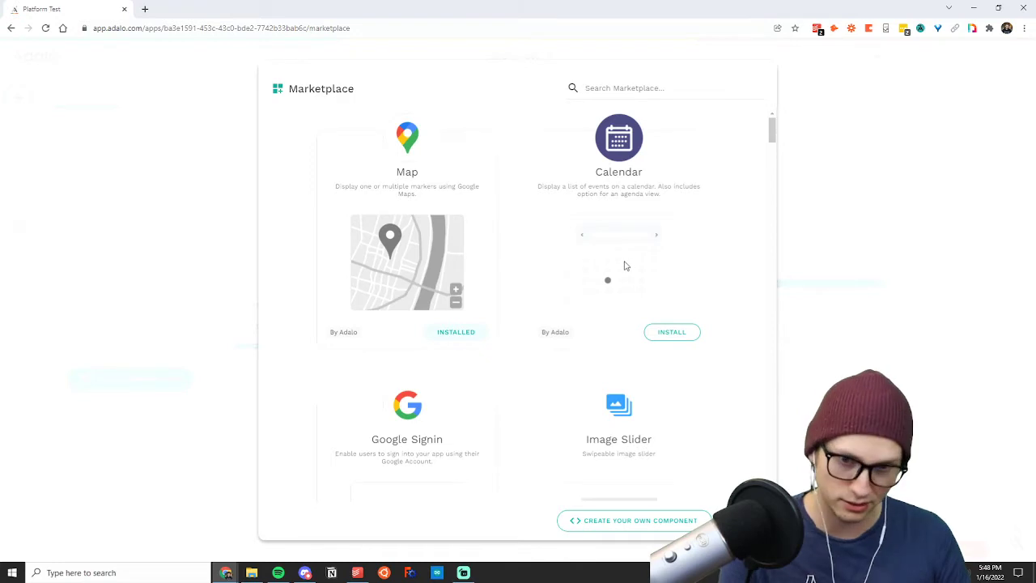
{"action": "scroll", "coordinate": [435, 262], "scroll_direction": "down", "scroll_amount": 3}
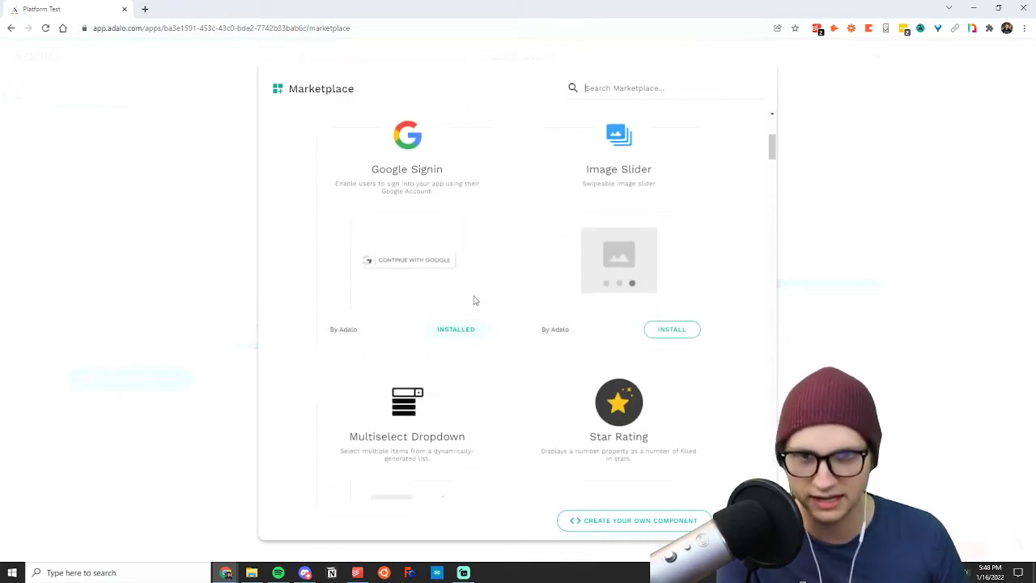
{"action": "left_click", "coordinate": [838, 478]}
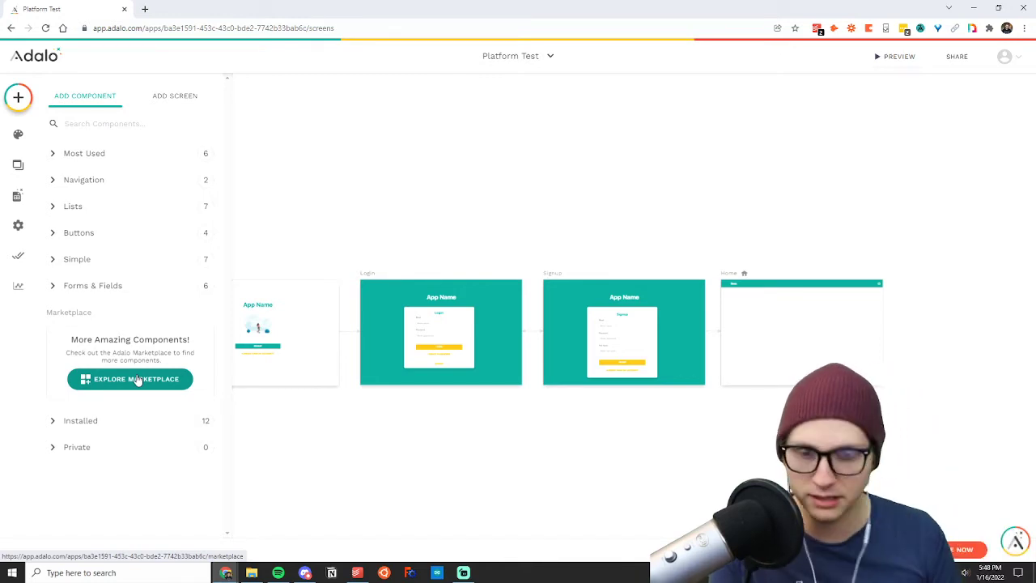
Change the App Name title on the Welcome screen to "Platform".
{"action": "left_click", "coordinate": [256, 245]}
{"action": "scroll", "coordinate": [170, 297], "scroll_direction": "up", "scroll_amount": 3}
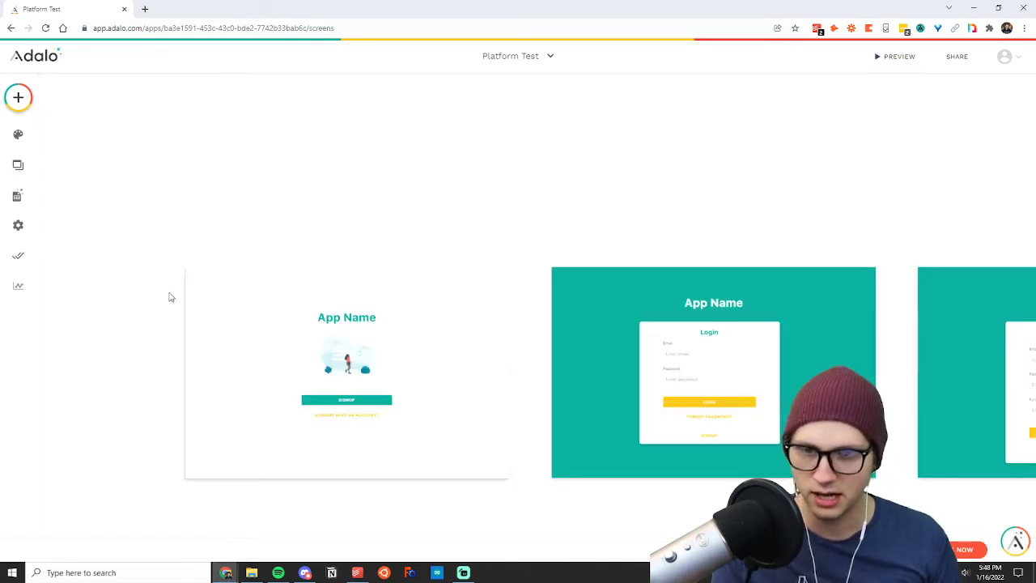
{"action": "scroll", "coordinate": [259, 327], "scroll_direction": "up", "scroll_amount": 2}
{"action": "left_click", "coordinate": [444, 316]}
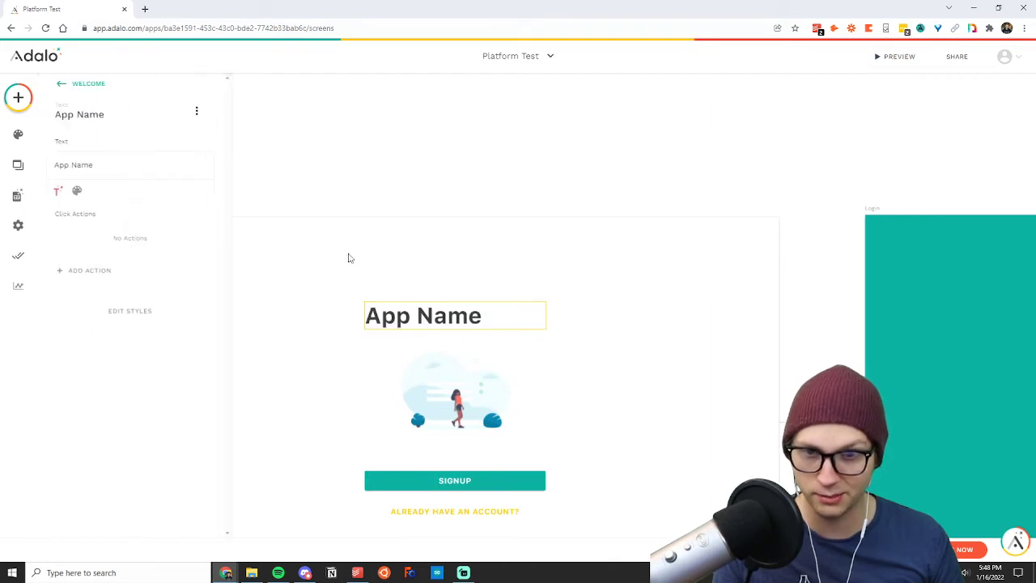
{"action": "triple_click", "coordinate": [115, 166]}
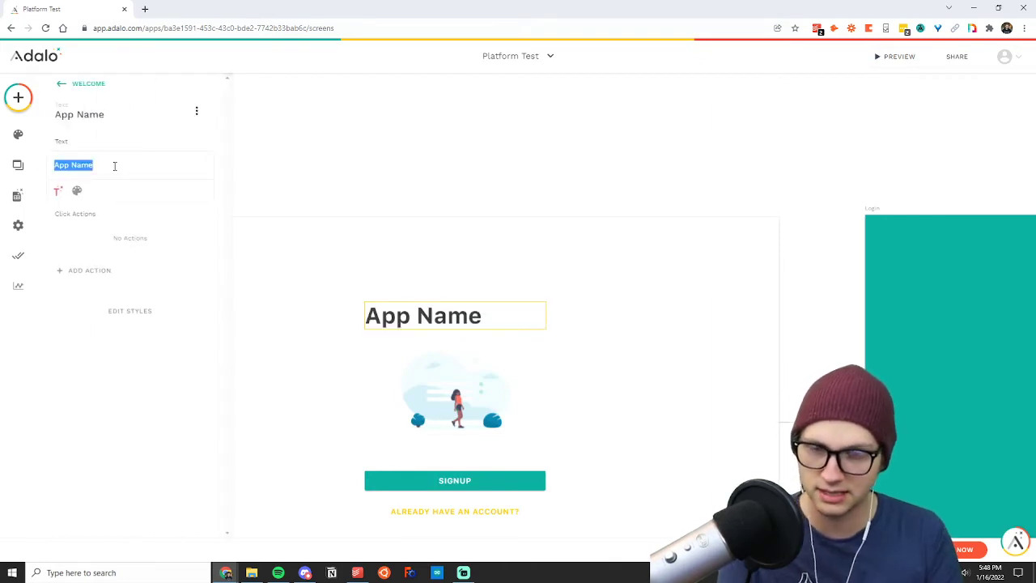
{"action": "type", "text": "Platform"}
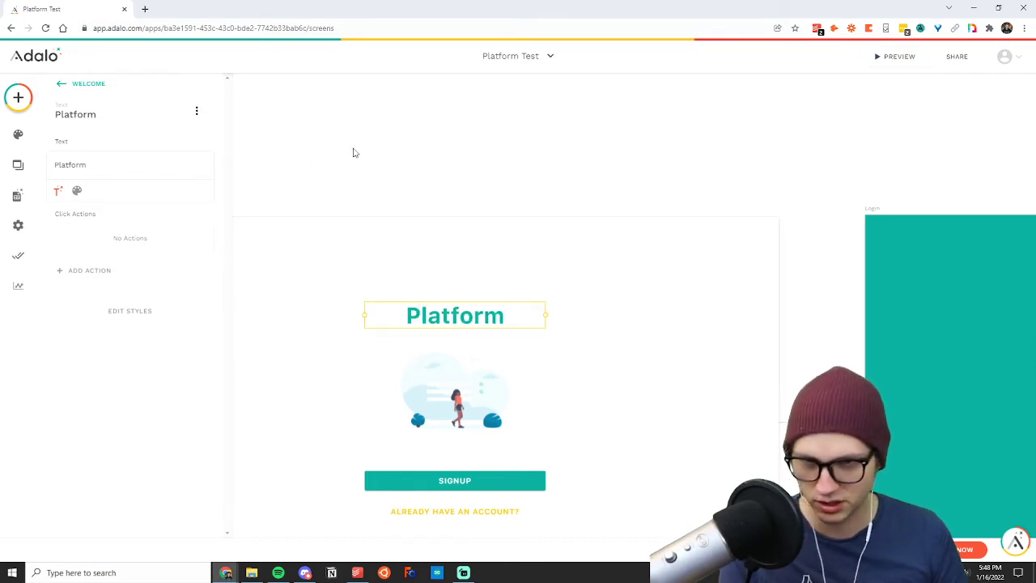
{"action": "left_click", "coordinate": [751, 190]}
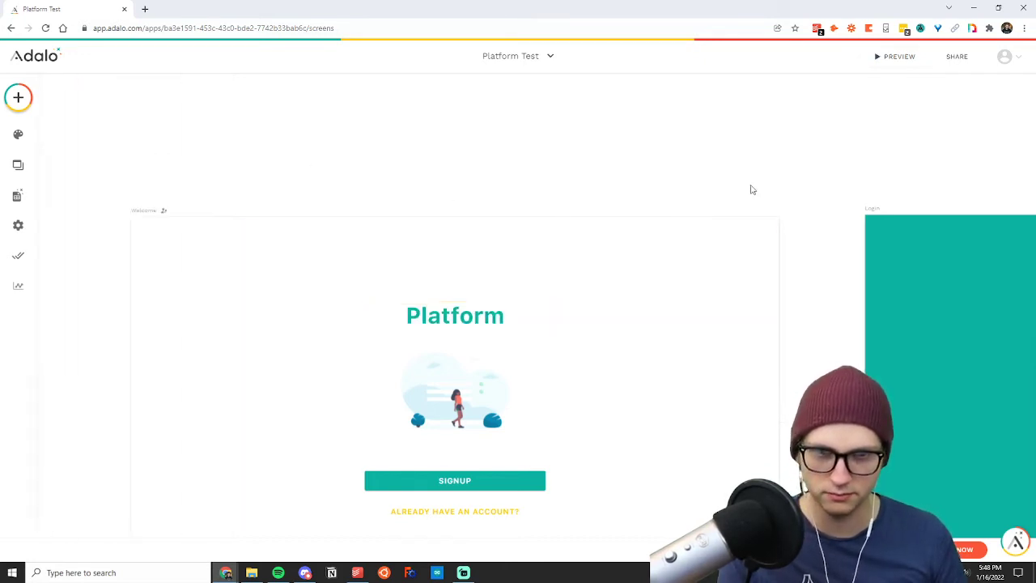
Change the App Name title on the Login screen to "Platform".
{"action": "scroll", "coordinate": [751, 189], "scroll_direction": "right", "scroll_amount": 5}
{"action": "scroll", "coordinate": [750, 190], "scroll_direction": "right", "scroll_amount": 3}
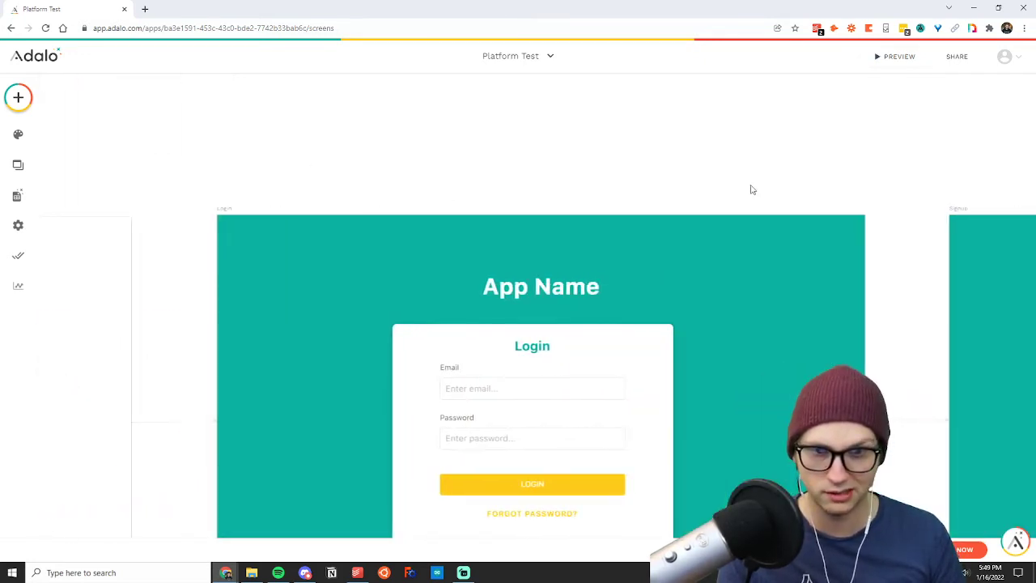
{"action": "left_click", "coordinate": [553, 281]}
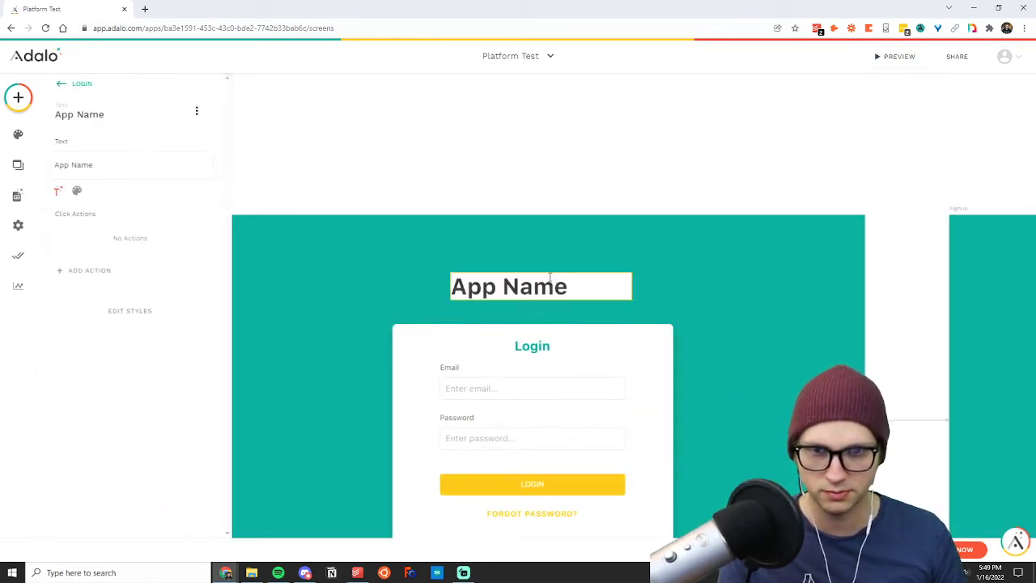
{"action": "triple_click", "coordinate": [140, 169]}
{"action": "type", "text": "Platform"}
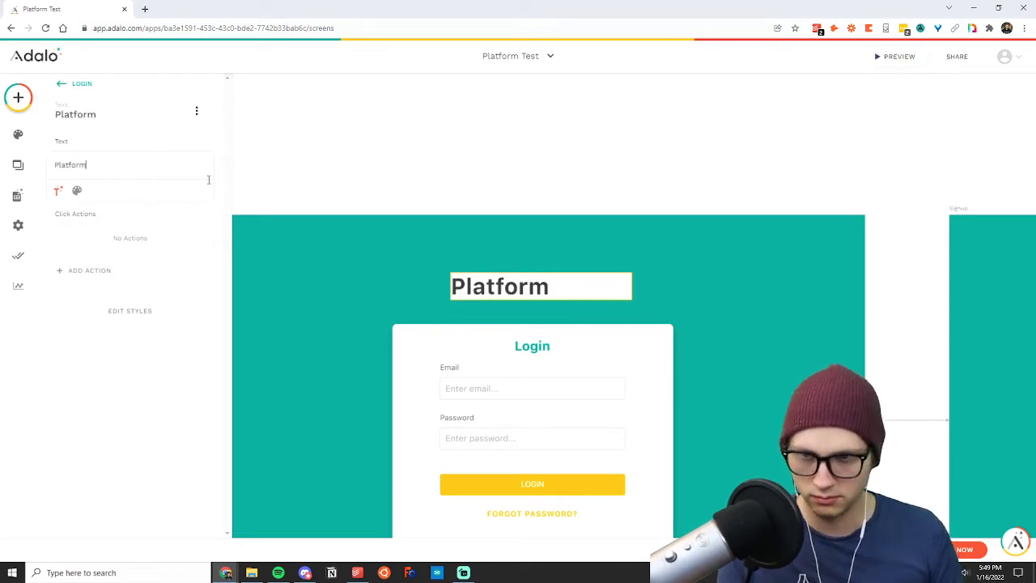
{"action": "left_click", "coordinate": [475, 212]}
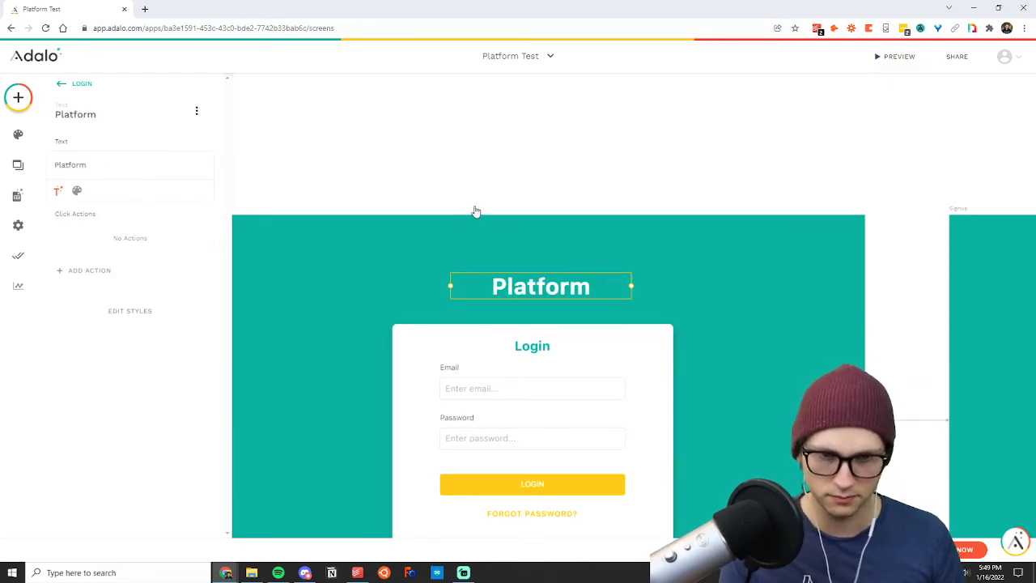
{"action": "left_click", "coordinate": [475, 212]}
{"action": "left_click", "coordinate": [533, 169]}
Change the App Name title on the Signup screen to "Platform".
{"action": "scroll", "coordinate": [533, 168], "scroll_direction": "right", "scroll_amount": 8}
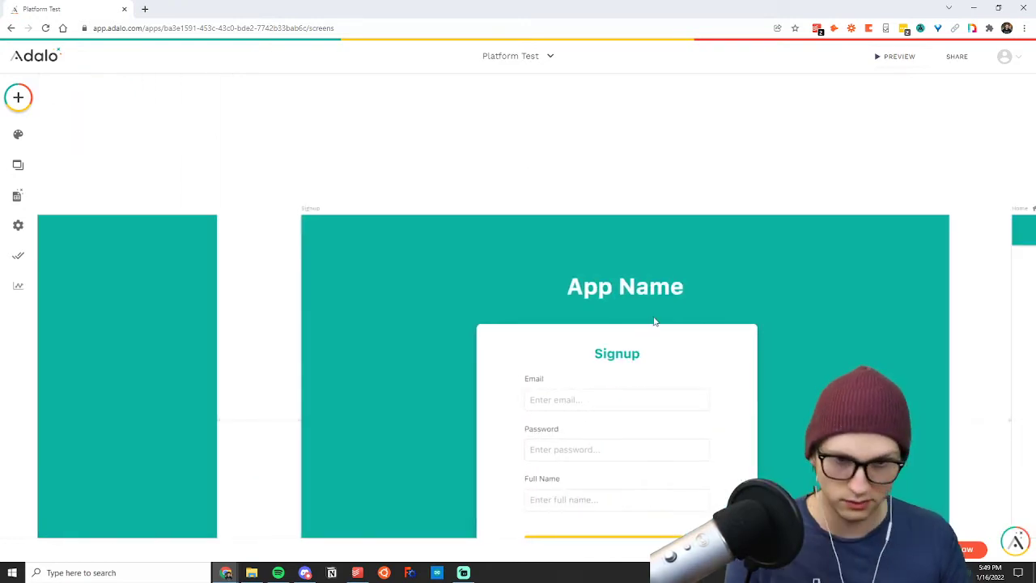
{"action": "left_click", "coordinate": [625, 287]}
{"action": "triple_click", "coordinate": [142, 163]}
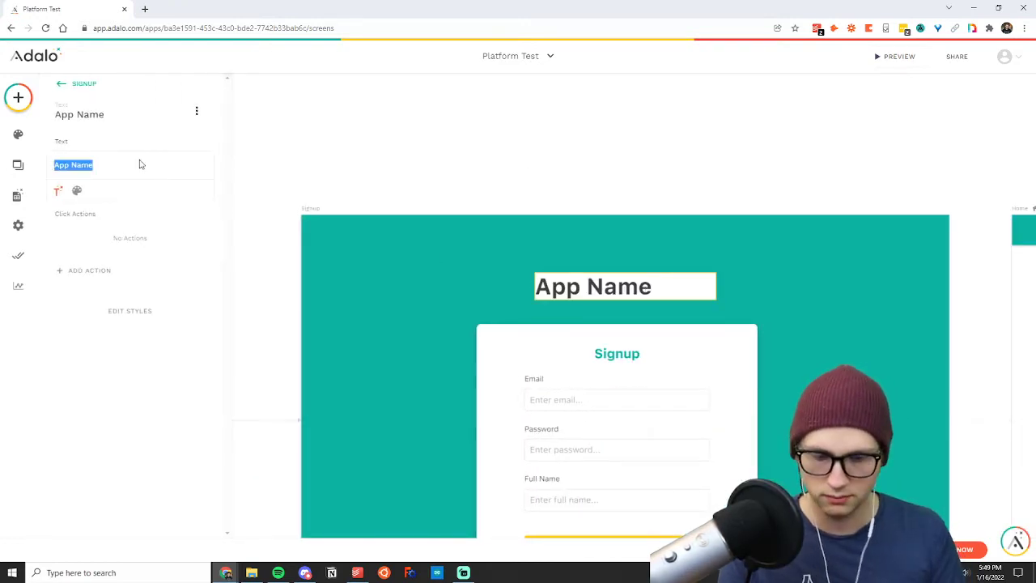
{"action": "type", "text": "Platform"}
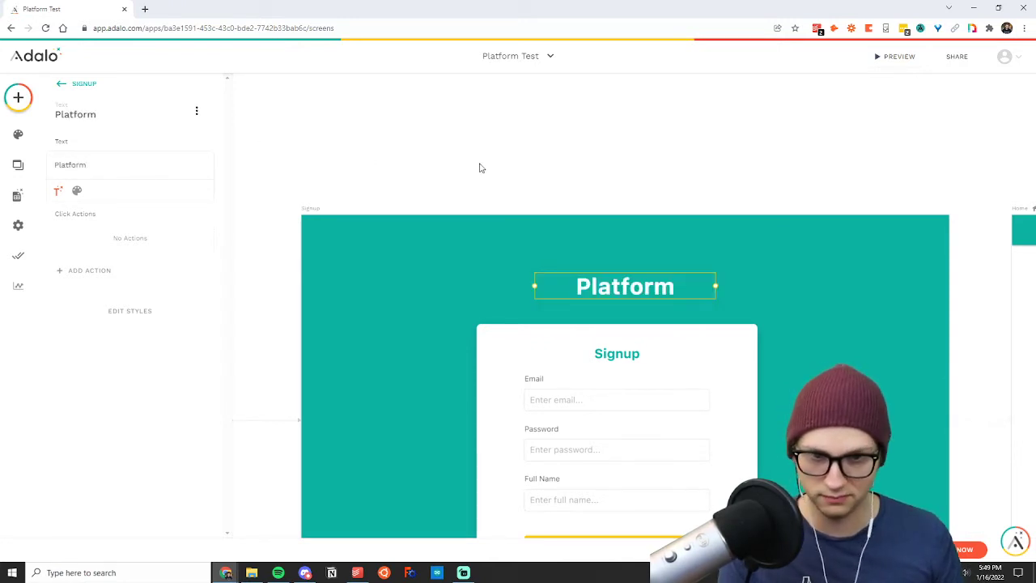
{"action": "left_click", "coordinate": [479, 167]}
Inspect the settings of the app bar on the Home screen.
{"action": "scroll", "coordinate": [479, 168], "scroll_direction": "left", "scroll_amount": 2}
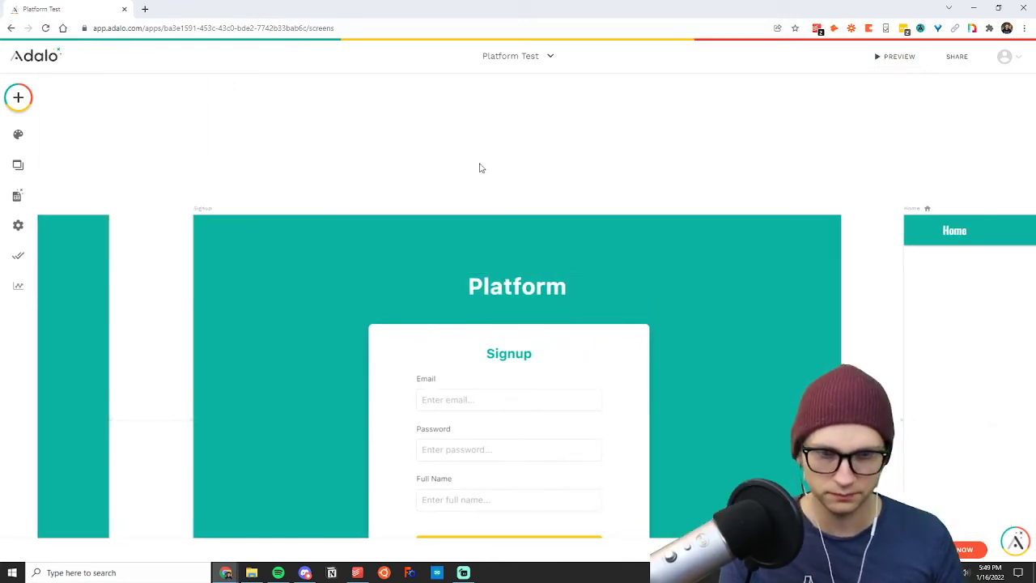
{"action": "scroll", "coordinate": [480, 168], "scroll_direction": "right", "scroll_amount": 7}
{"action": "scroll", "coordinate": [479, 167], "scroll_direction": "down", "scroll_amount": 1}
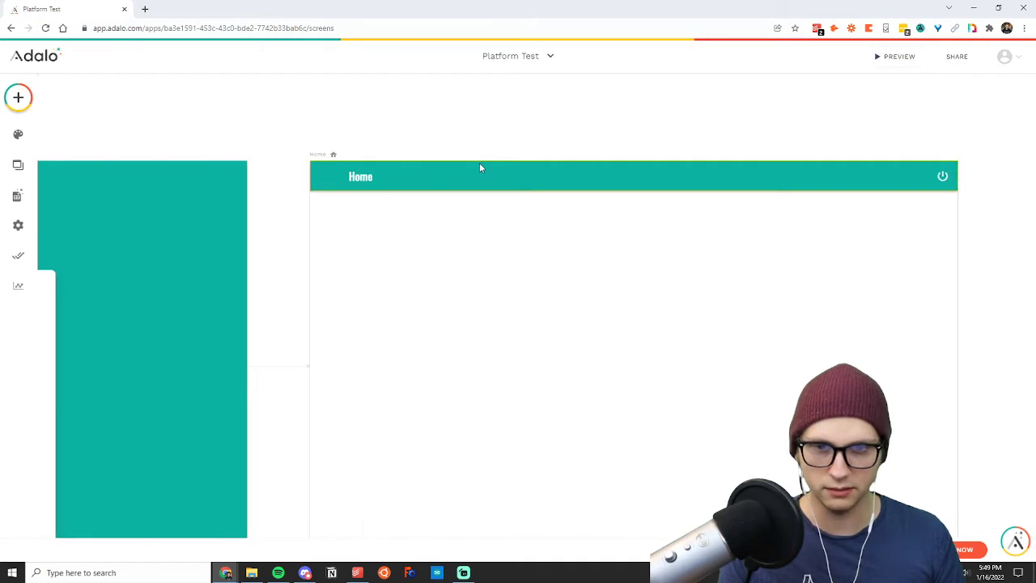
{"action": "left_click", "coordinate": [480, 167]}
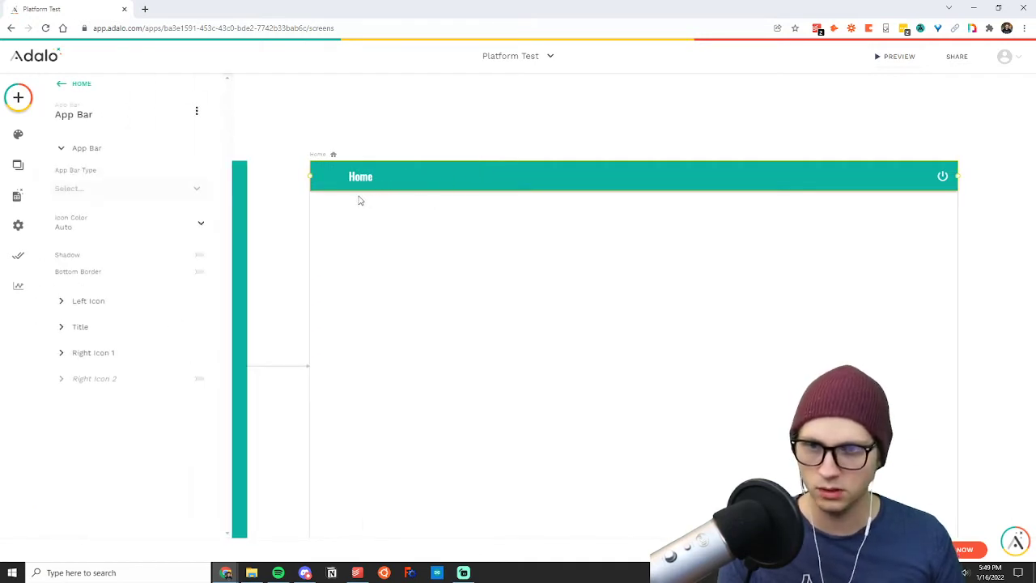
{"action": "left_click", "coordinate": [358, 227]}
Rename the Home screen as "Homepage", keeping its navigation type as Home Screen.
{"action": "left_click", "coordinate": [317, 155]}
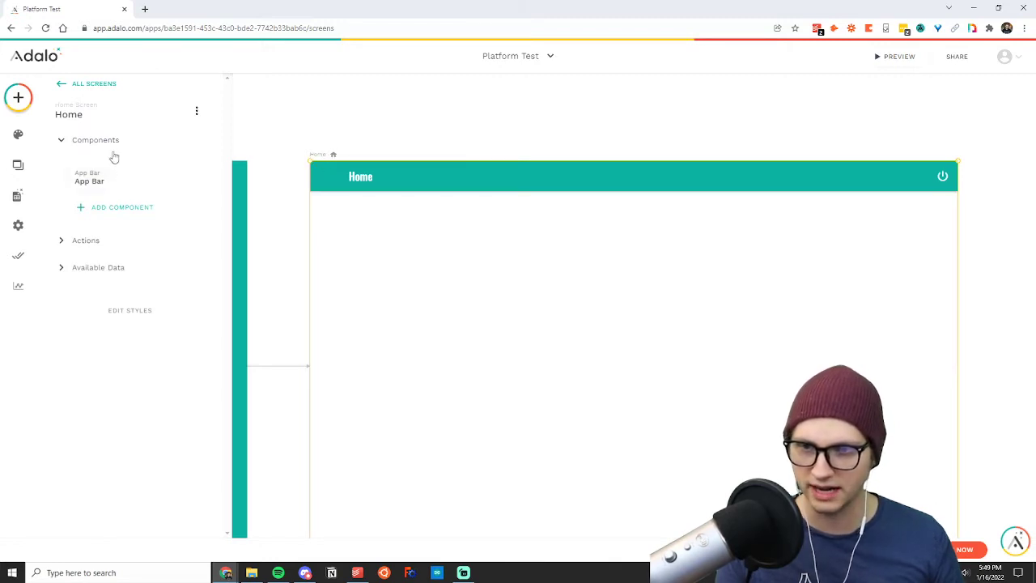
{"action": "left_click", "coordinate": [73, 141]}
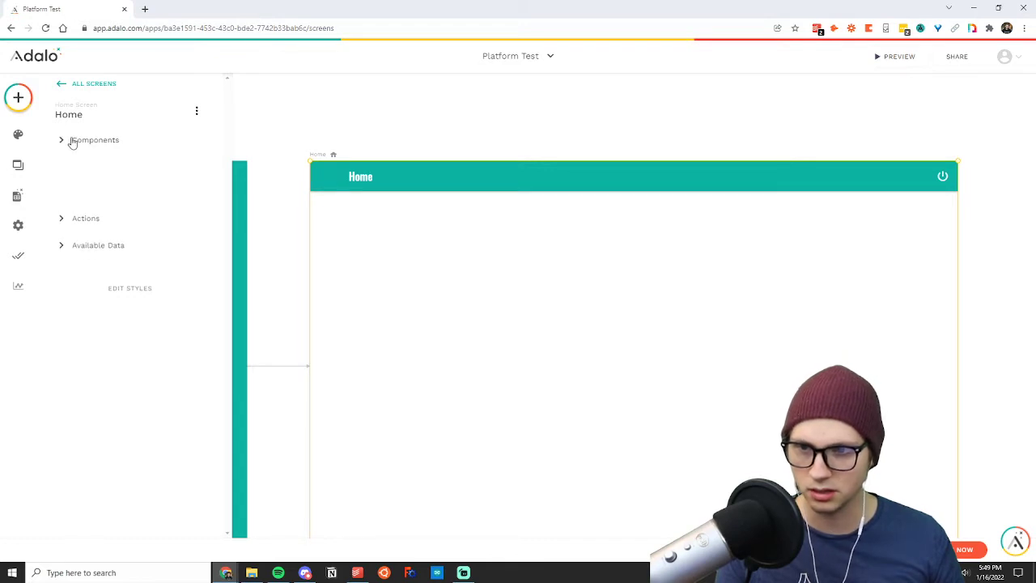
{"action": "left_click", "coordinate": [71, 114]}
{"action": "double_click", "coordinate": [82, 158]}
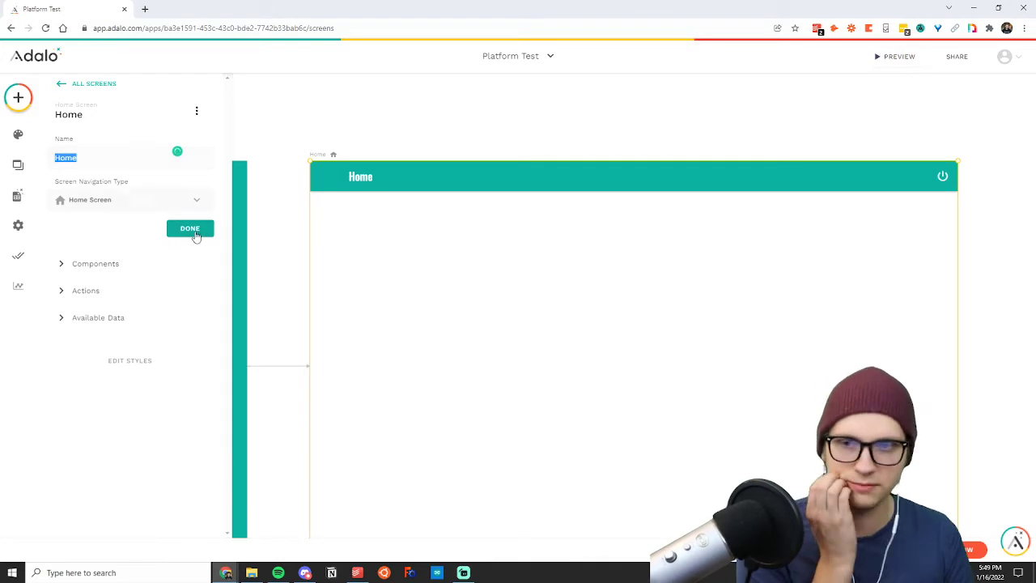
{"action": "left_click", "coordinate": [79, 158]}
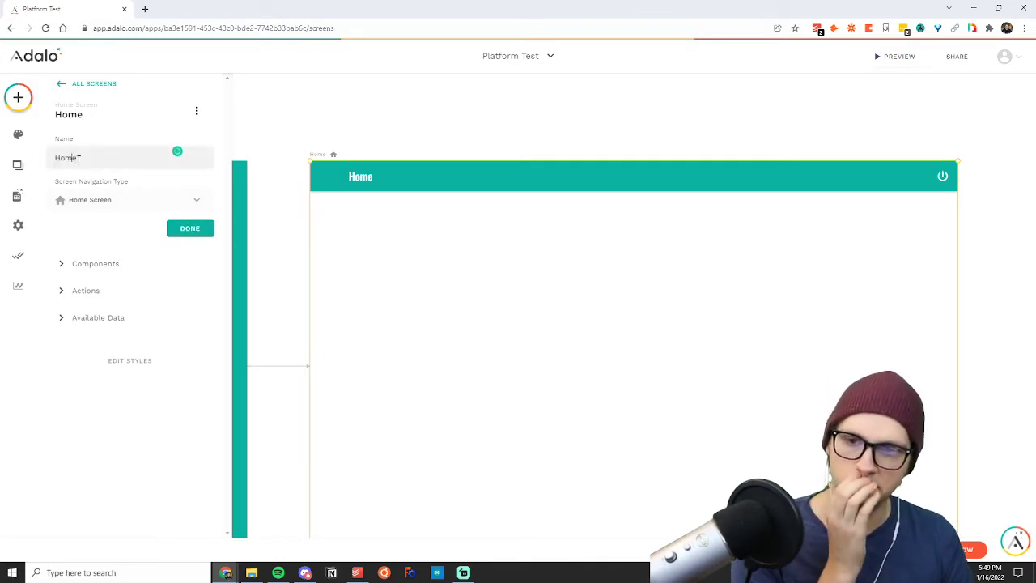
{"action": "type", "text": "page"}
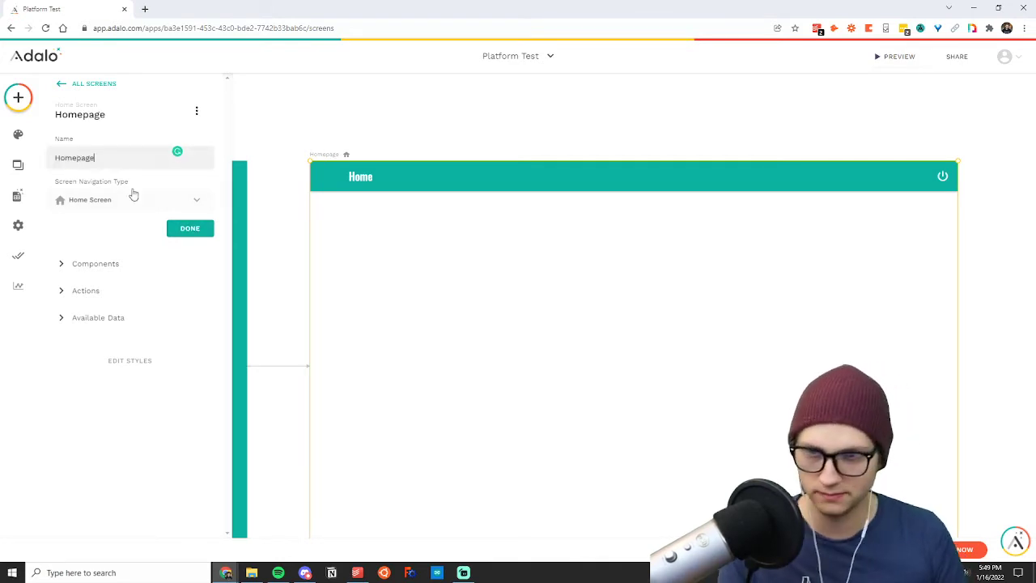
{"action": "left_click", "coordinate": [191, 229]}
{"action": "left_click", "coordinate": [458, 119]}
Look through the app's list of screens and the component sections of the Homepage and Login screens.
{"action": "scroll", "coordinate": [276, 197], "scroll_direction": "down", "scroll_amount": 2}
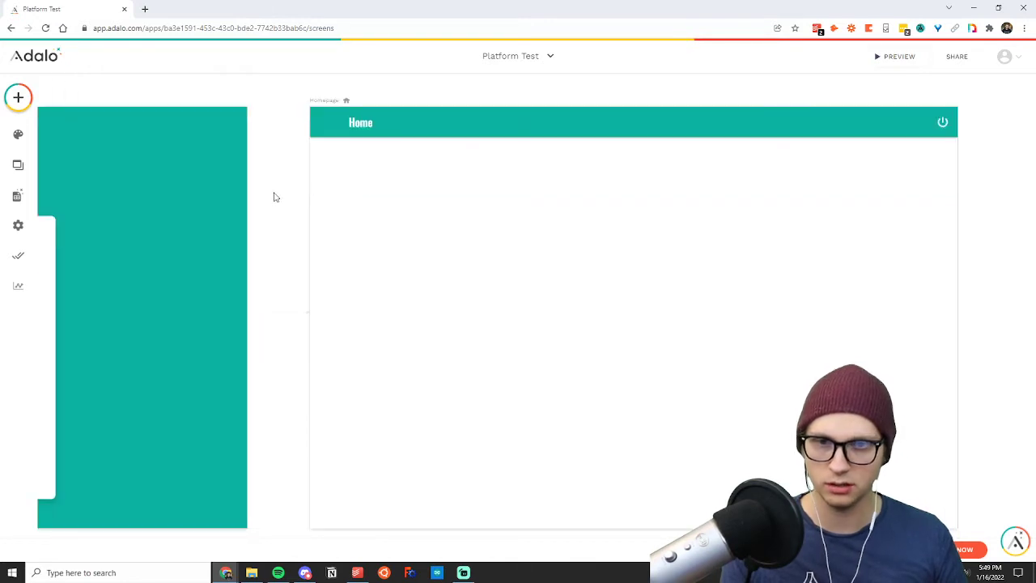
{"action": "scroll", "coordinate": [277, 198], "scroll_direction": "up", "scroll_amount": 2}
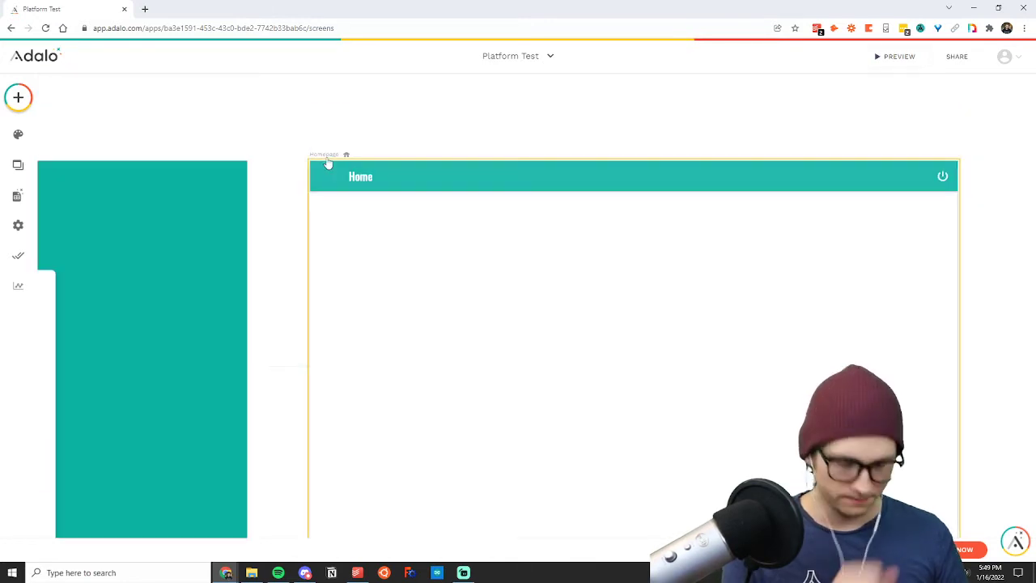
{"action": "scroll", "coordinate": [411, 194], "scroll_direction": "down", "scroll_amount": 1}
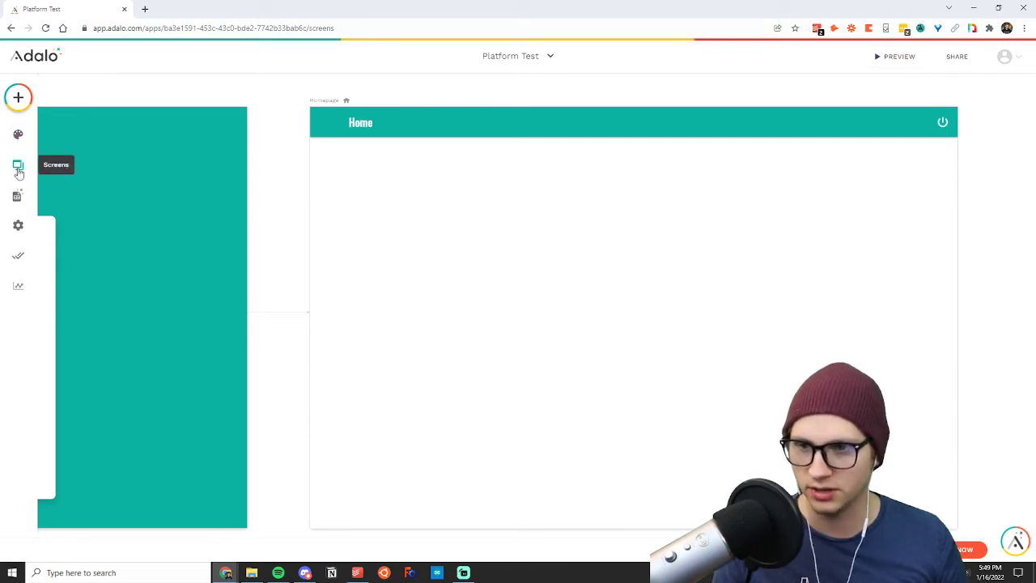
{"action": "left_click", "coordinate": [19, 166]}
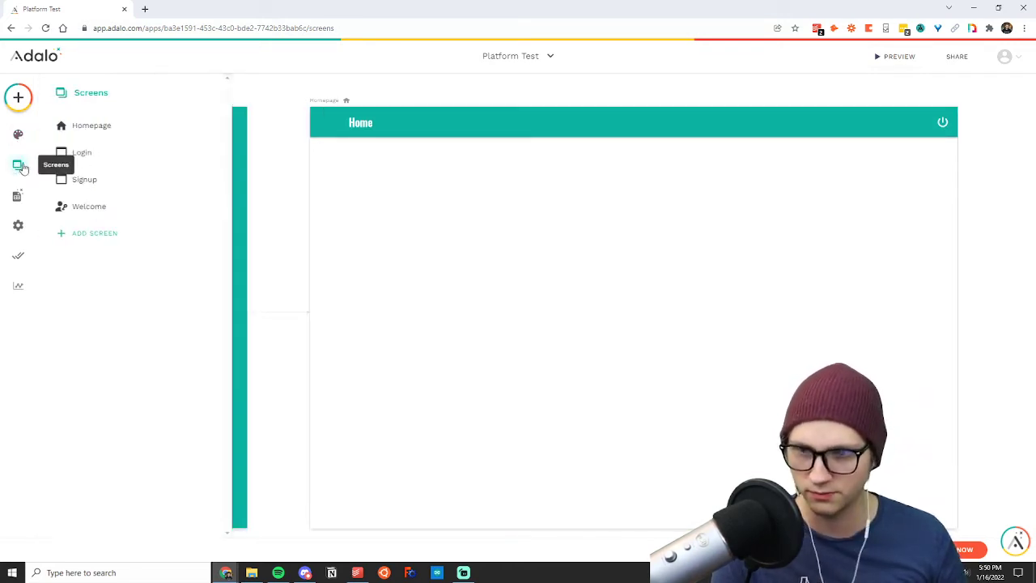
{"action": "left_click", "coordinate": [92, 130]}
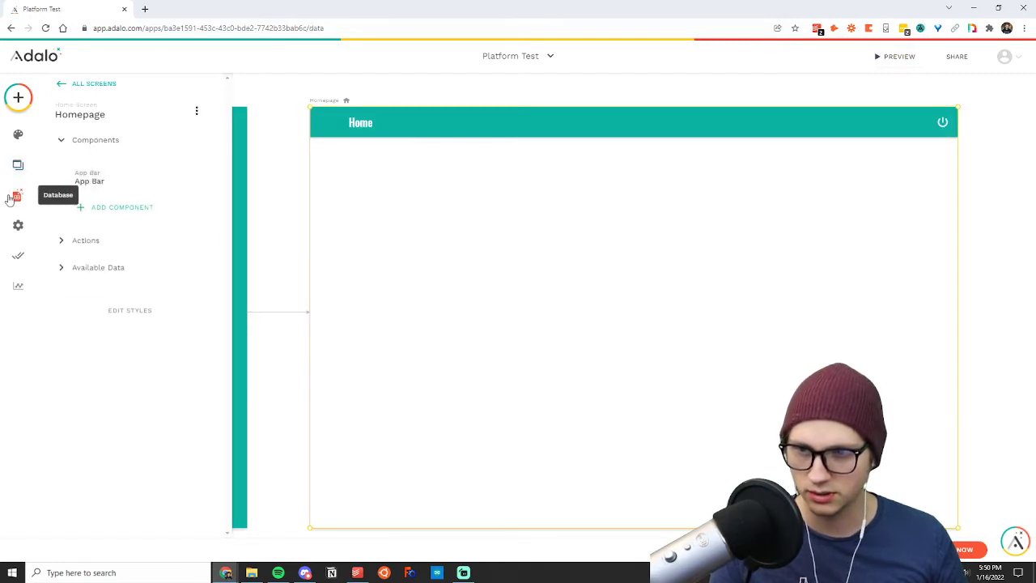
{"action": "left_click", "coordinate": [17, 195]}
{"action": "left_click", "coordinate": [18, 165]}
{"action": "left_click", "coordinate": [89, 152]}
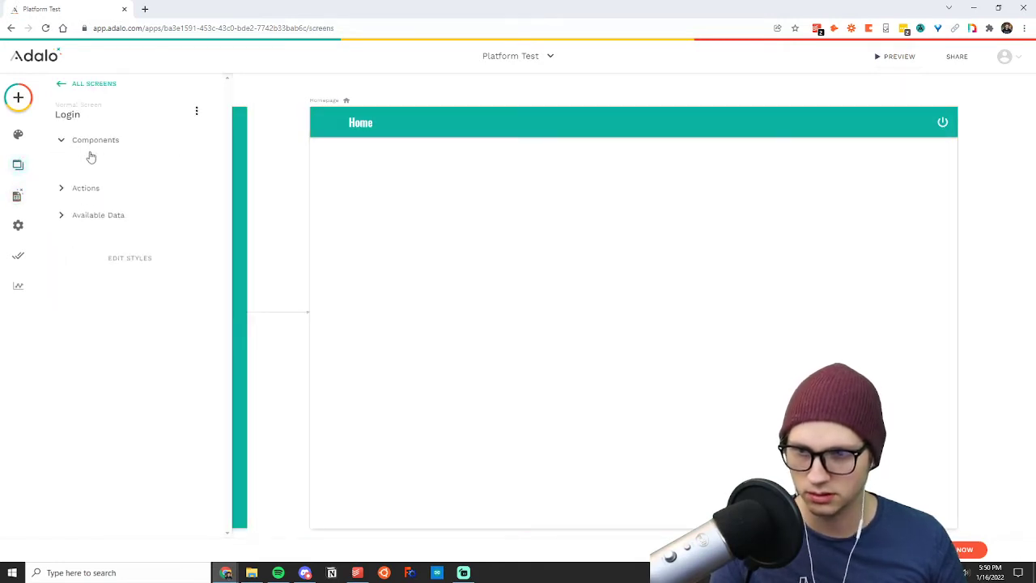
{"action": "left_click", "coordinate": [58, 141]}
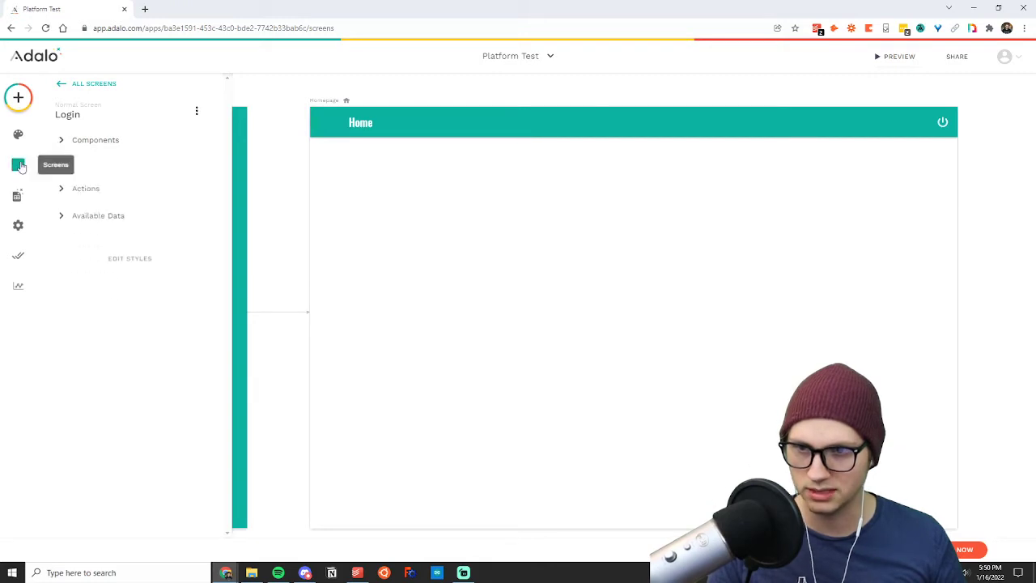
{"action": "left_click", "coordinate": [16, 166]}
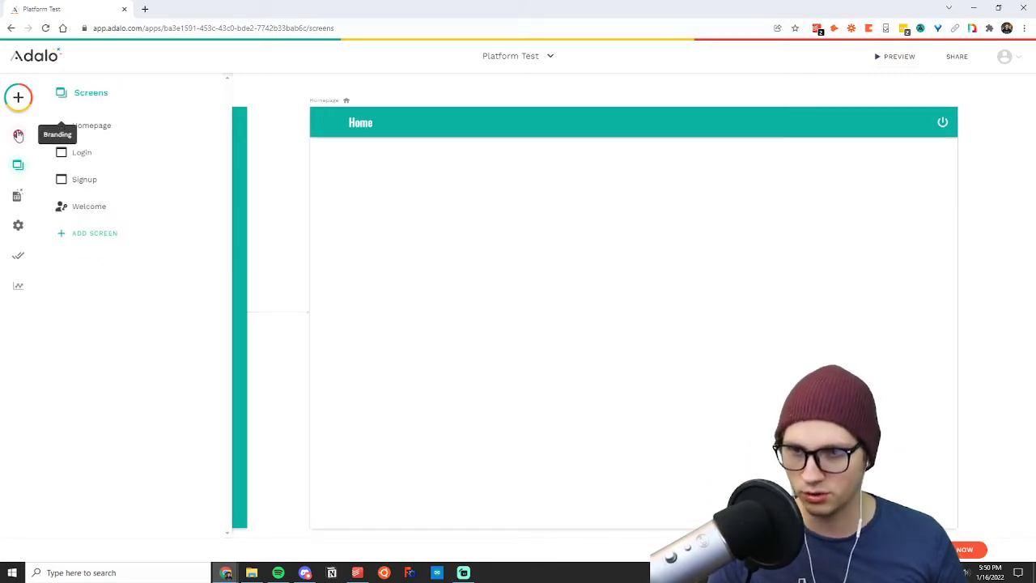
Review the app's branding colors, its list of screens and its database collections.
{"action": "left_click", "coordinate": [18, 134]}
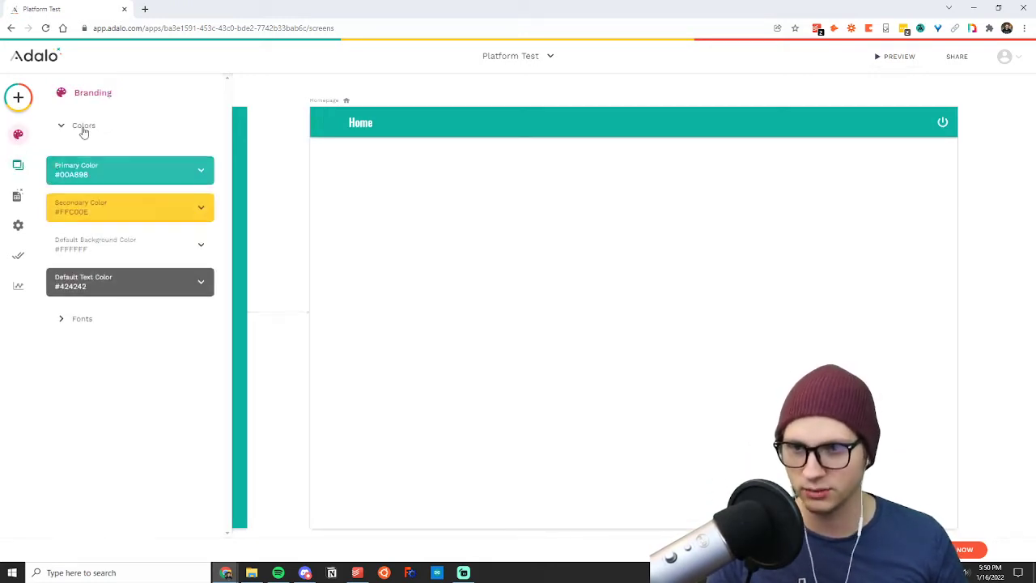
{"action": "left_click", "coordinate": [19, 167]}
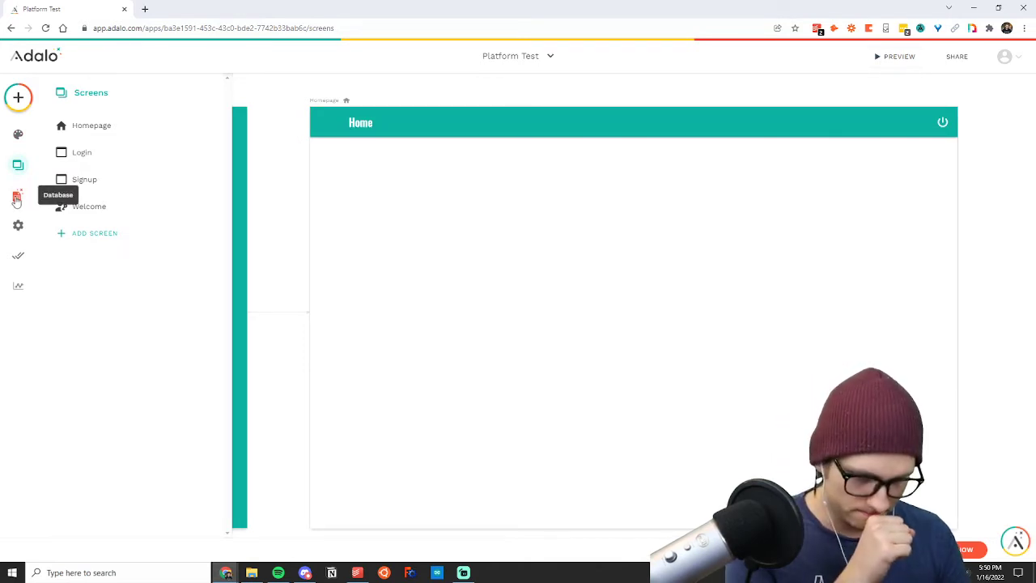
{"action": "left_click", "coordinate": [16, 198]}
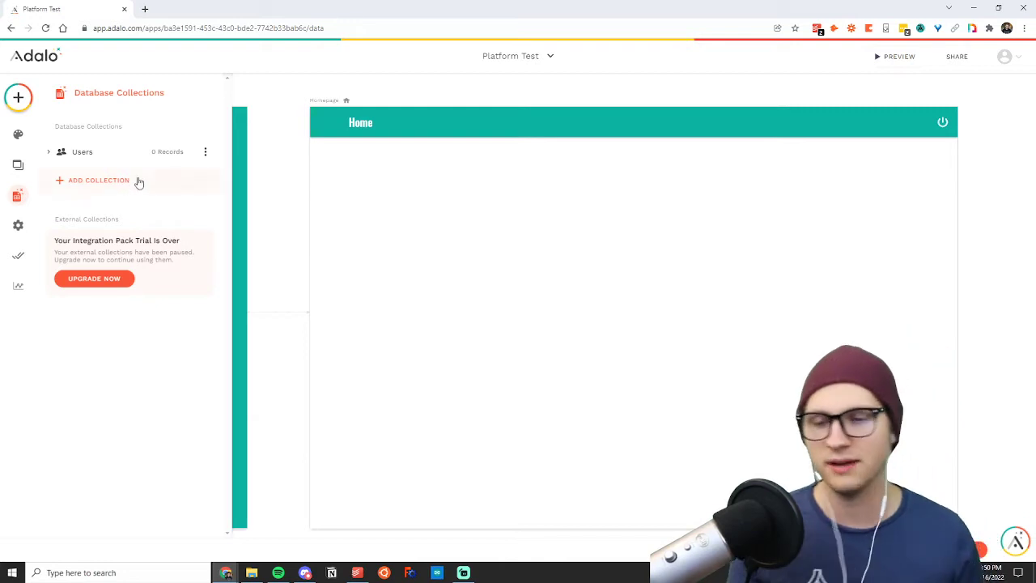
{"action": "left_click", "coordinate": [274, 158]}
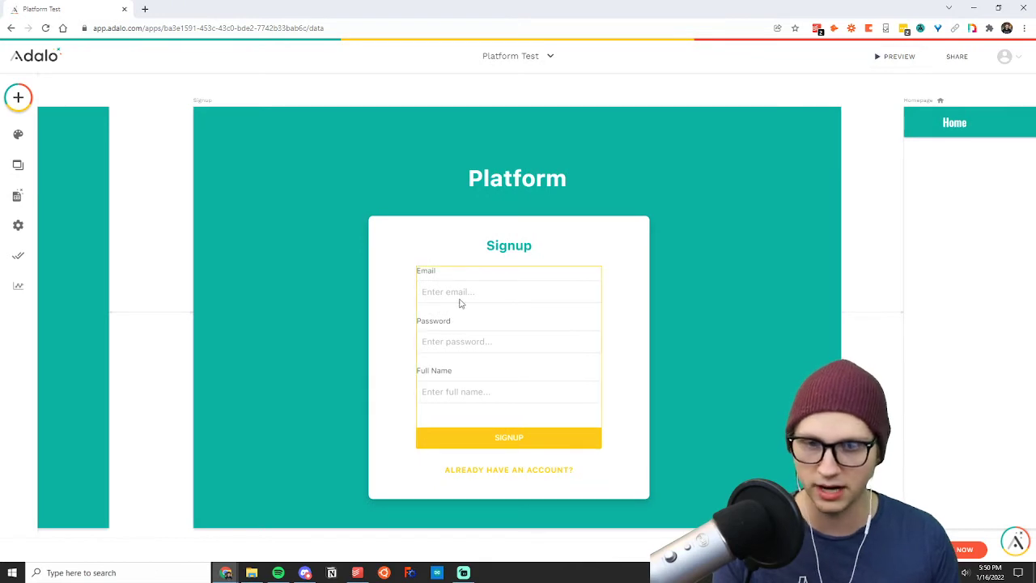
Examine the properties of the Users collection in the database, including the details of Username.
{"action": "left_click", "coordinate": [16, 197]}
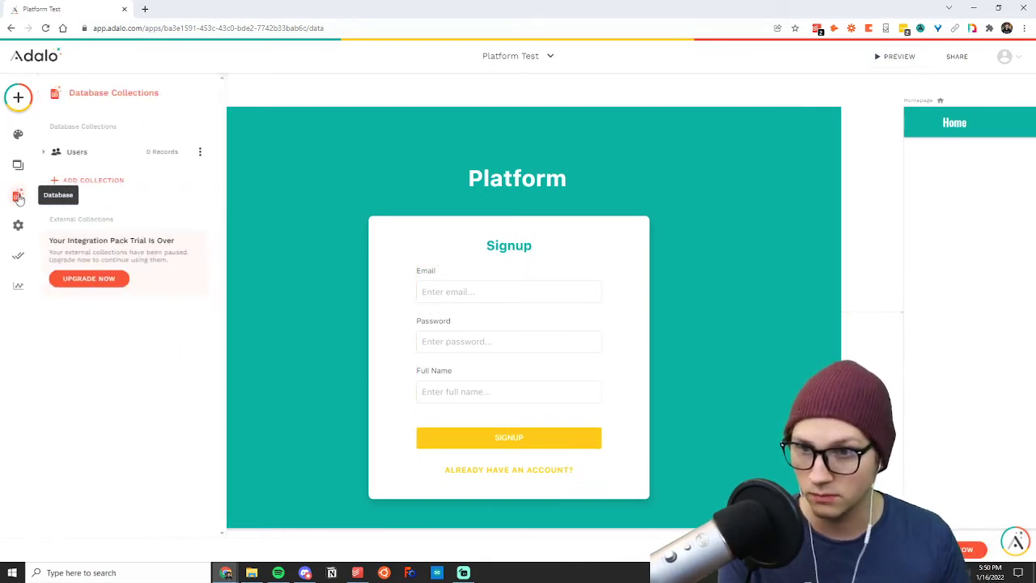
{"action": "left_click", "coordinate": [108, 153]}
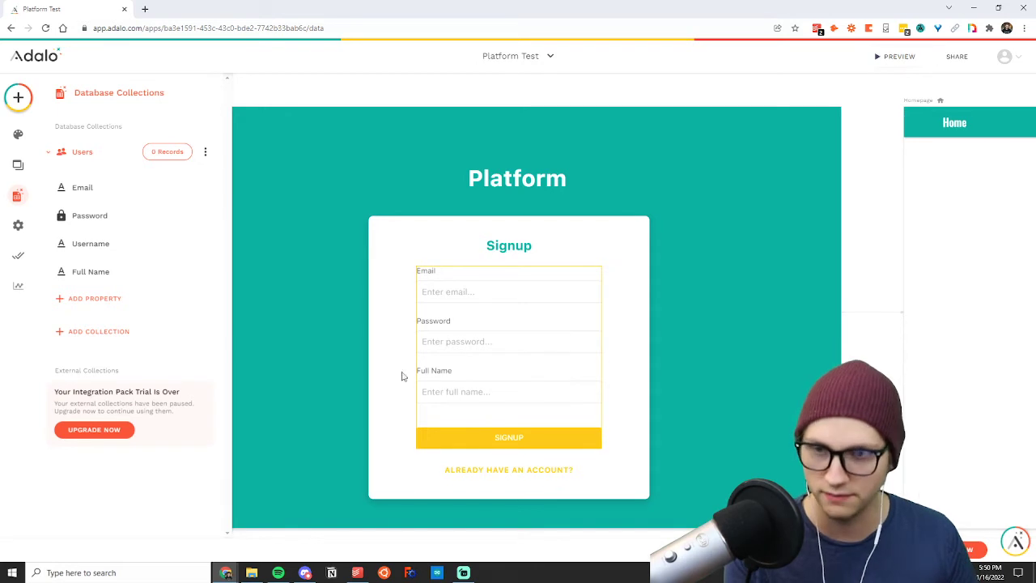
{"action": "left_click", "coordinate": [100, 247]}
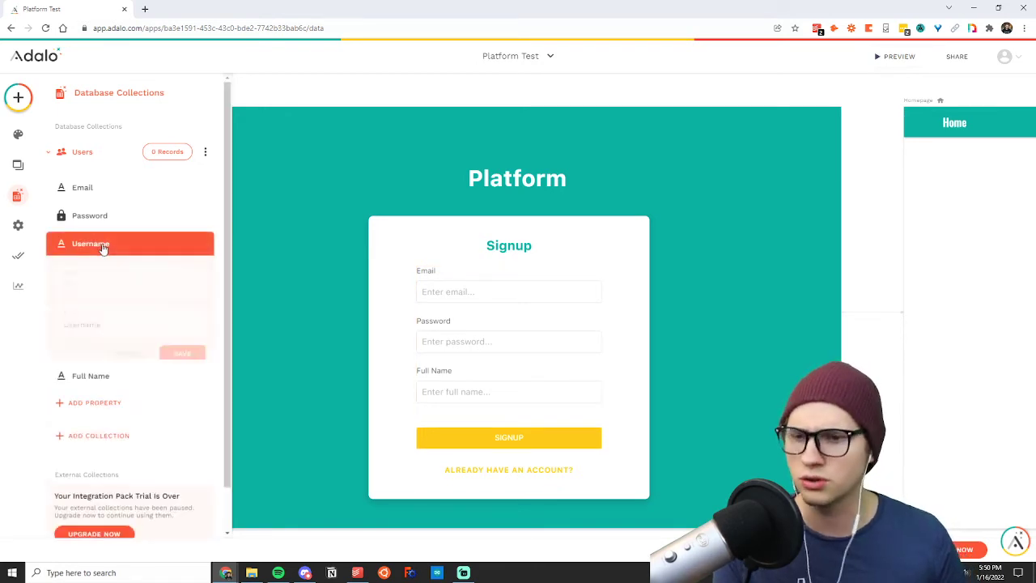
{"action": "left_click", "coordinate": [106, 247]}
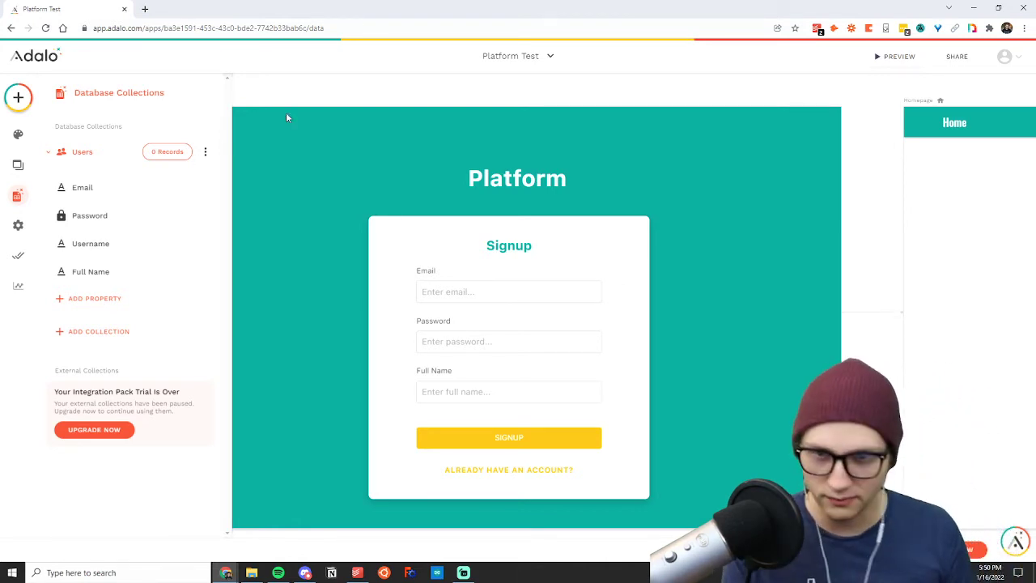
{"action": "left_click", "coordinate": [316, 93]}
Look over the Welcome, Login and Signup screens and the components of the login card group.
{"action": "scroll", "coordinate": [315, 92], "scroll_direction": "left", "scroll_amount": 15}
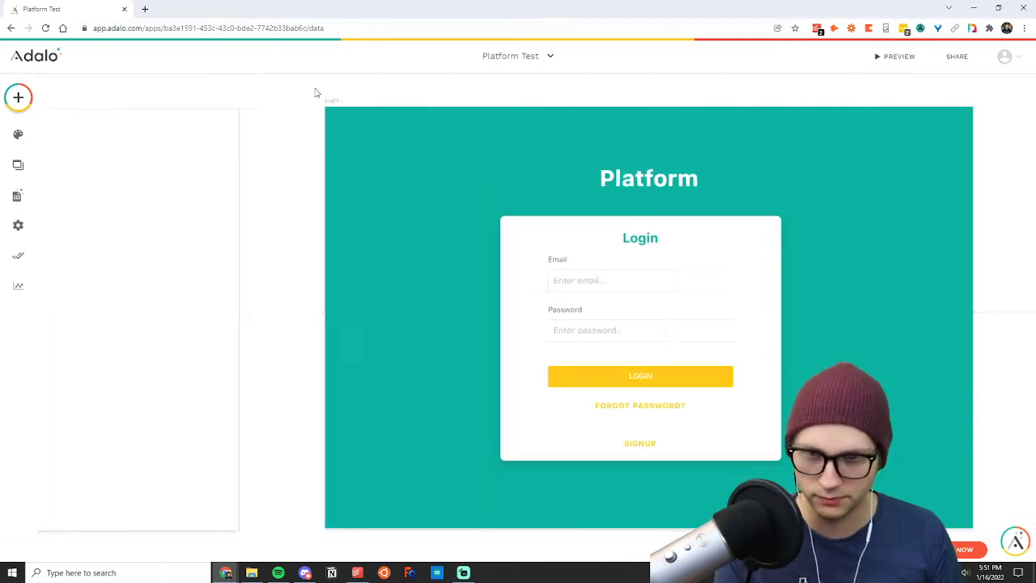
{"action": "scroll", "coordinate": [316, 93], "scroll_direction": "left", "scroll_amount": 2}
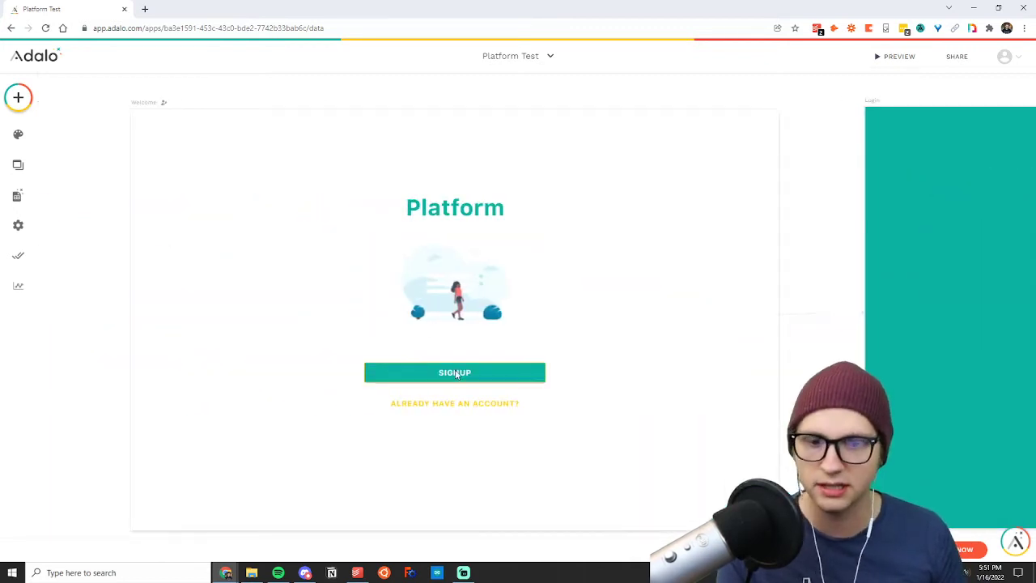
{"action": "scroll", "coordinate": [510, 352], "scroll_direction": "right", "scroll_amount": 15}
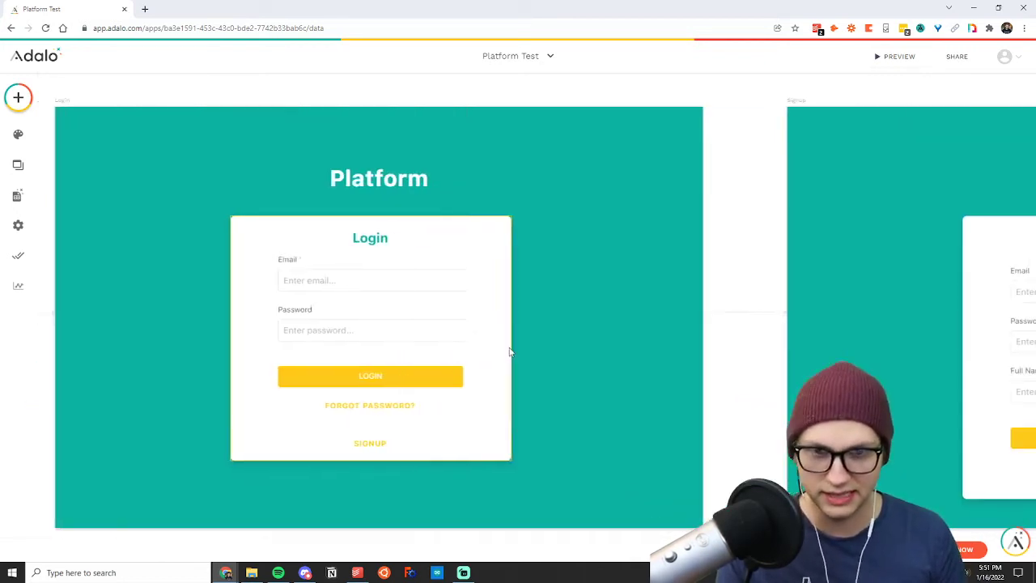
{"action": "scroll", "coordinate": [510, 351], "scroll_direction": "right", "scroll_amount": 2}
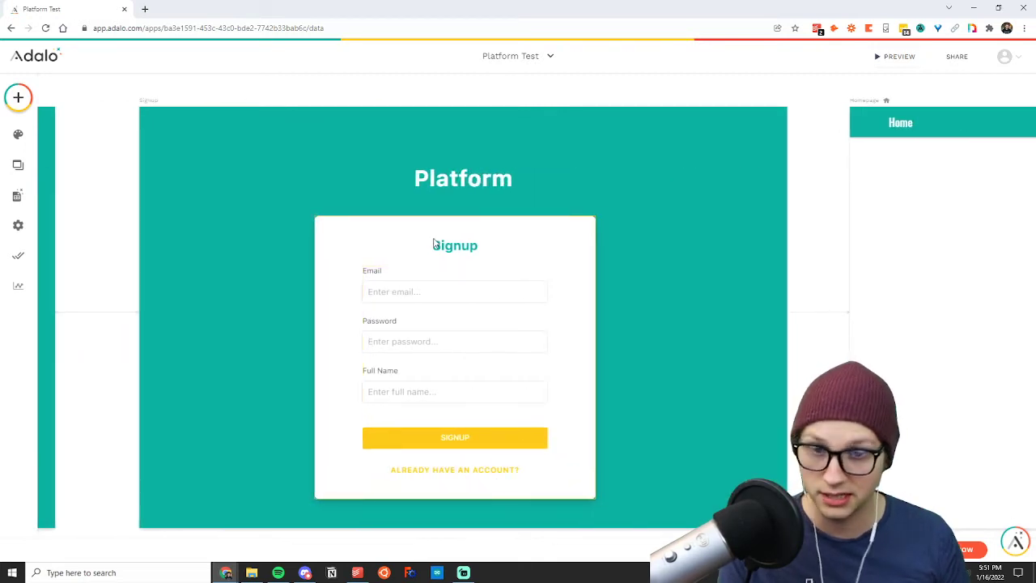
{"action": "scroll", "coordinate": [433, 241], "scroll_direction": "left", "scroll_amount": 18}
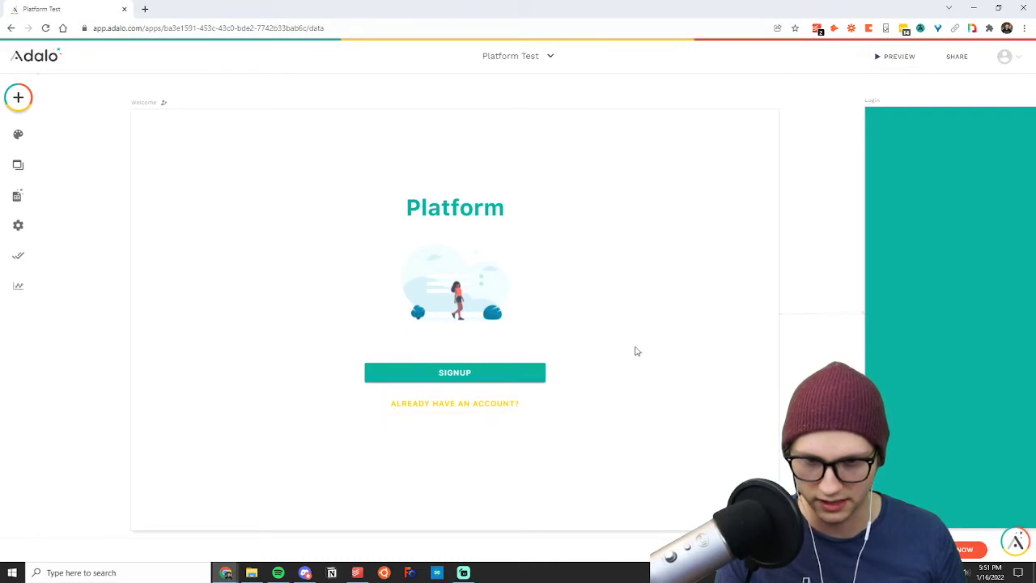
{"action": "scroll", "coordinate": [635, 352], "scroll_direction": "right", "scroll_amount": 4}
{"action": "scroll", "coordinate": [637, 351], "scroll_direction": "right", "scroll_amount": 6}
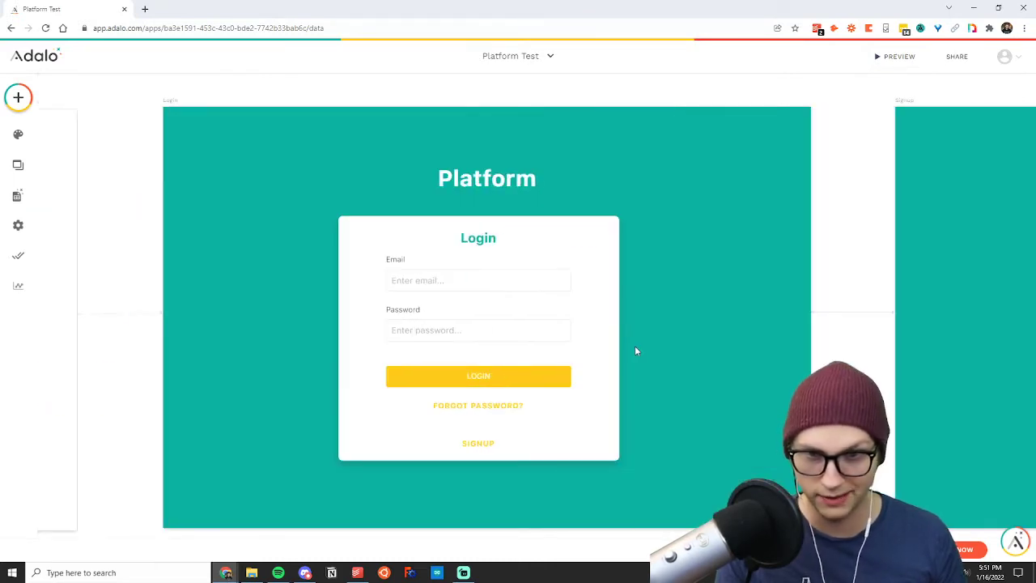
{"action": "left_click", "coordinate": [438, 281]}
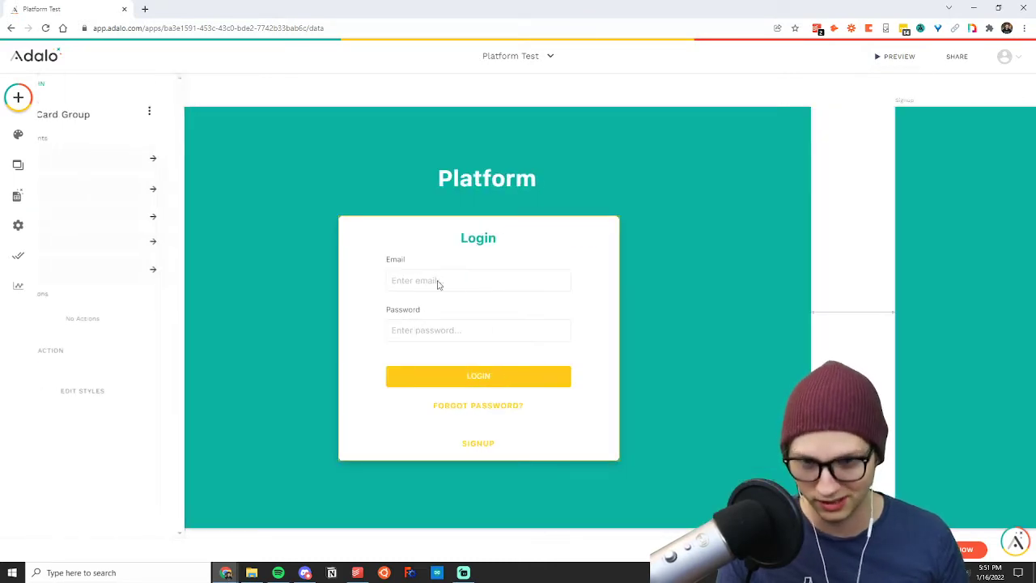
{"action": "left_click", "coordinate": [815, 169]}
{"action": "scroll", "coordinate": [546, 254], "scroll_direction": "right", "scroll_amount": 1}
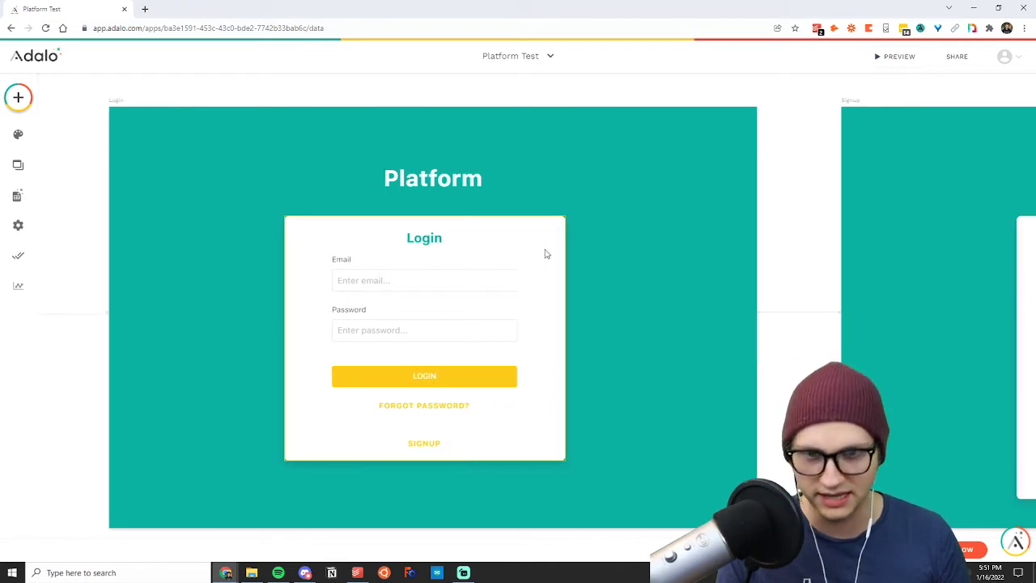
{"action": "scroll", "coordinate": [546, 253], "scroll_direction": "right", "scroll_amount": 10}
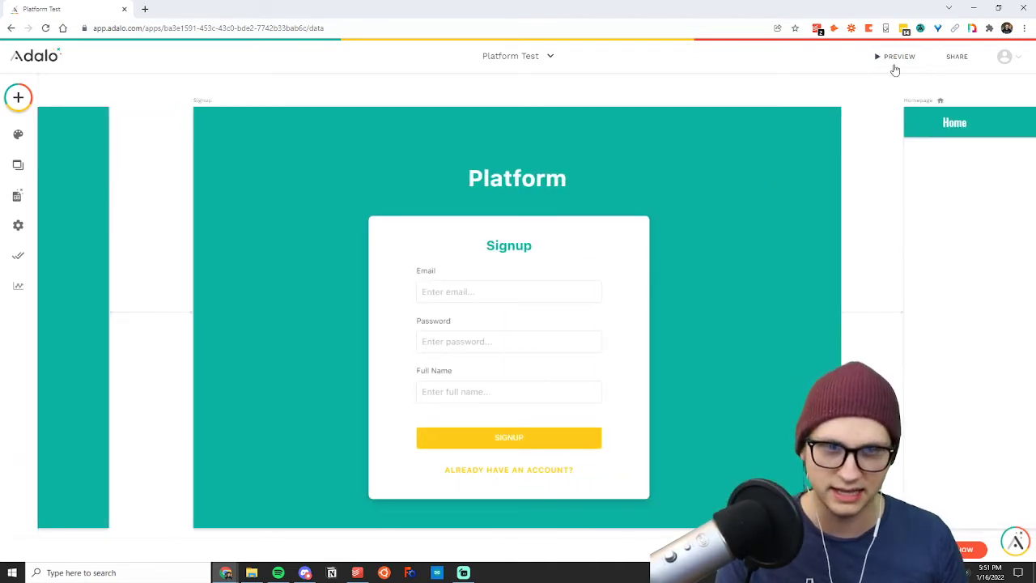
Launch a live preview of the Platform Test app and bring it into view.
{"action": "left_click", "coordinate": [895, 58]}
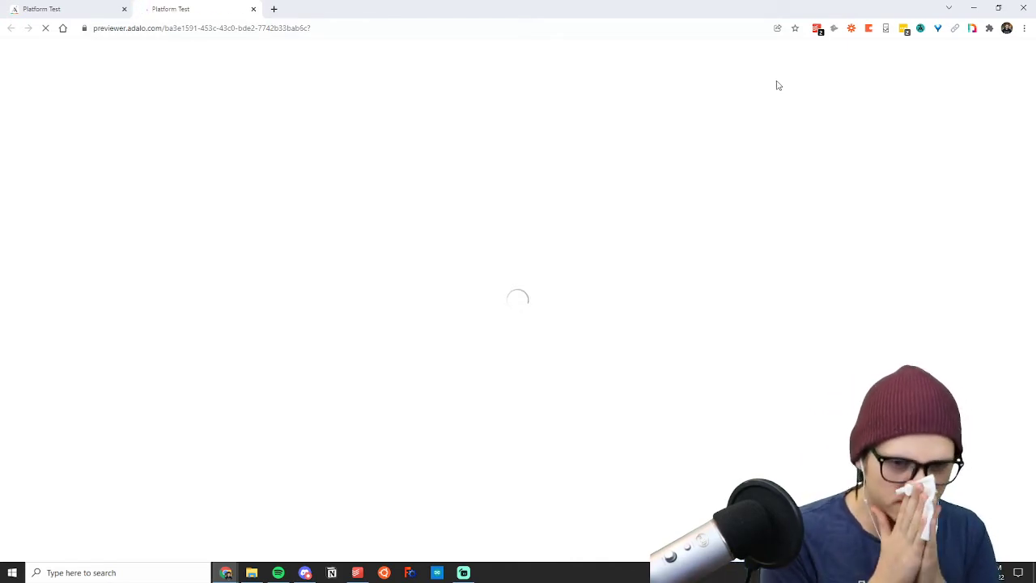
{"action": "left_click", "coordinate": [81, 9]}
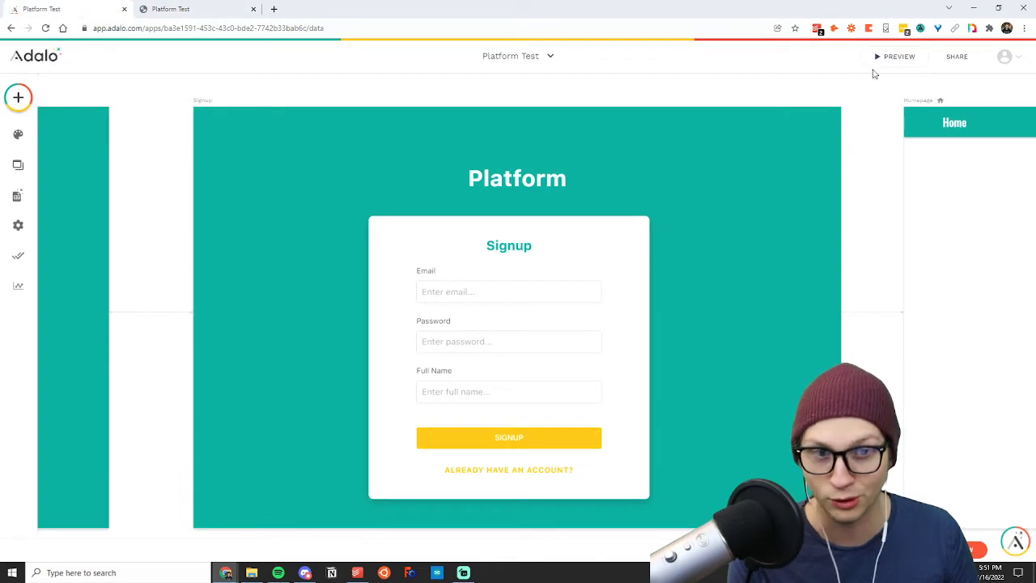
{"action": "left_click", "coordinate": [208, 9]}
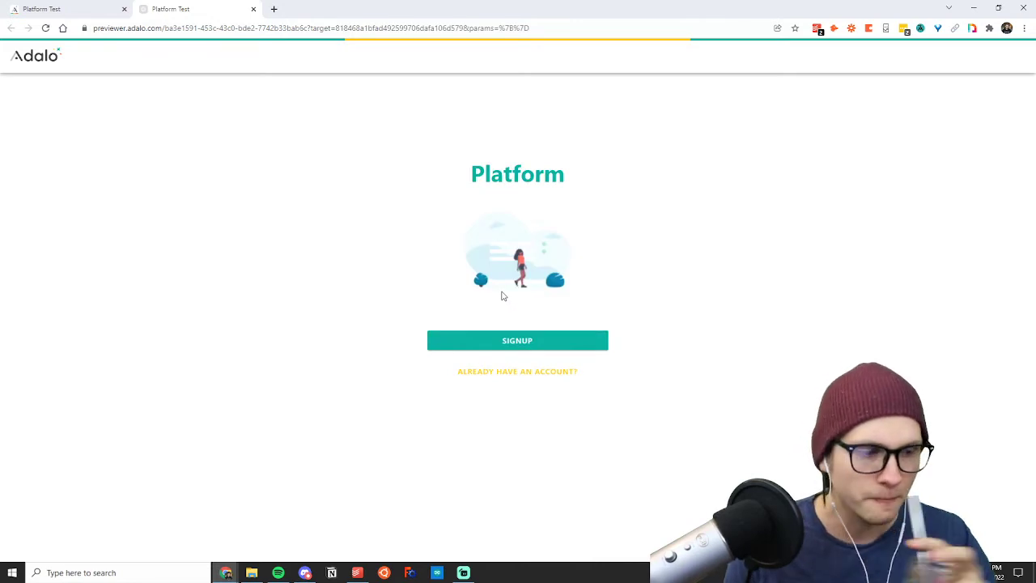
Sign up for an account in the preview with an email, account password and full name, declining to update the saved password.
{"action": "left_click", "coordinate": [516, 341]}
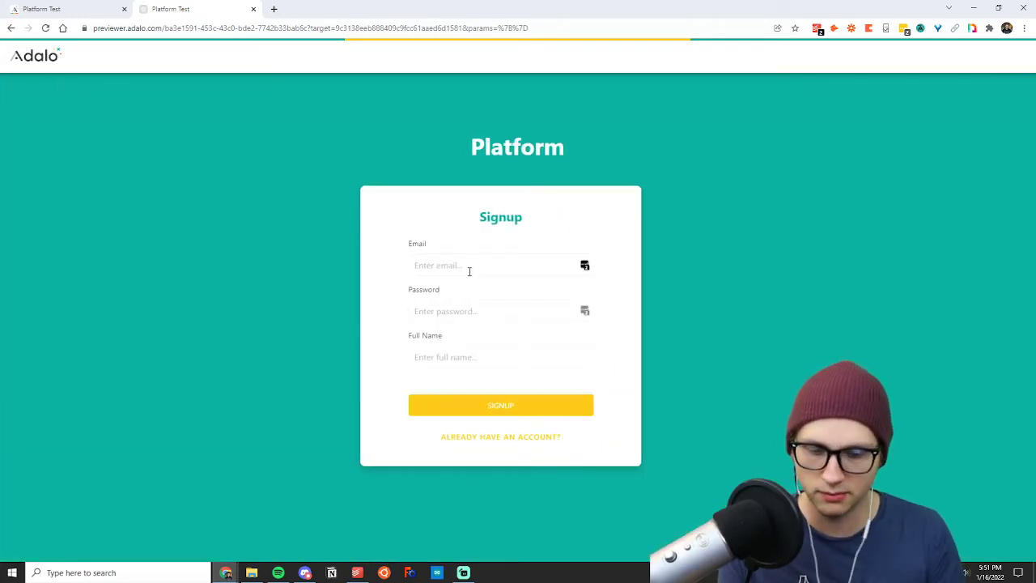
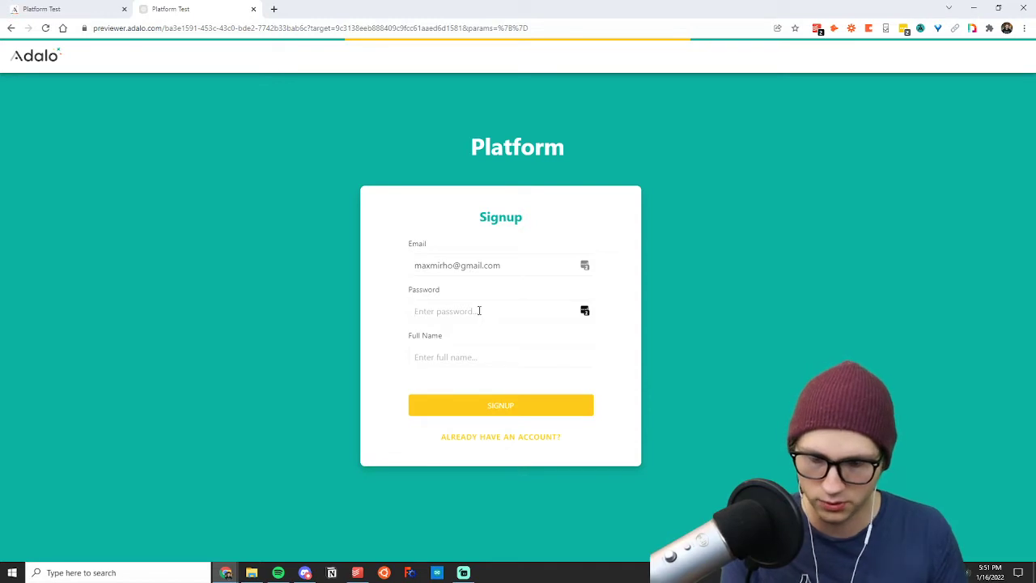
{"action": "type", "text": "***"}
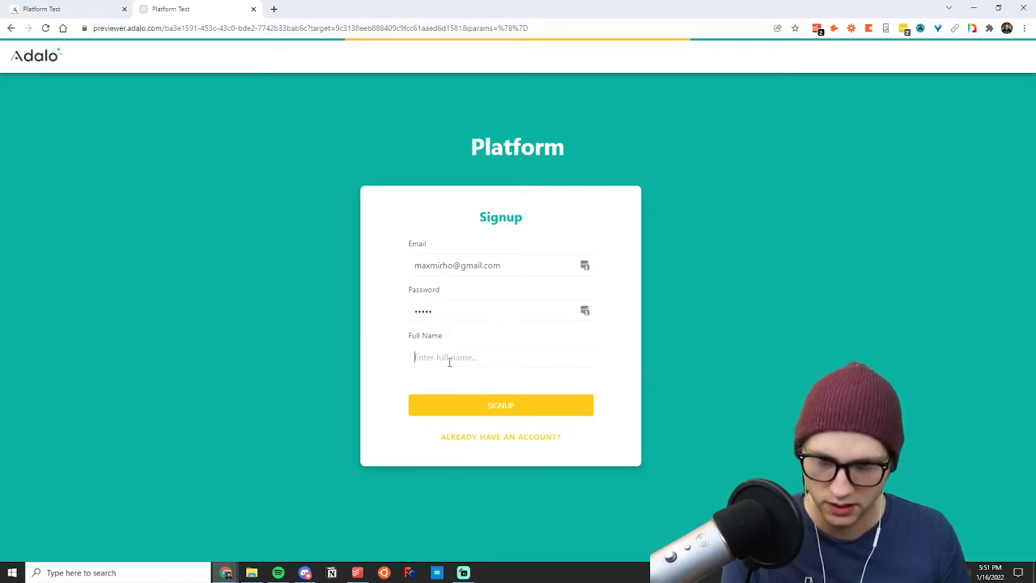
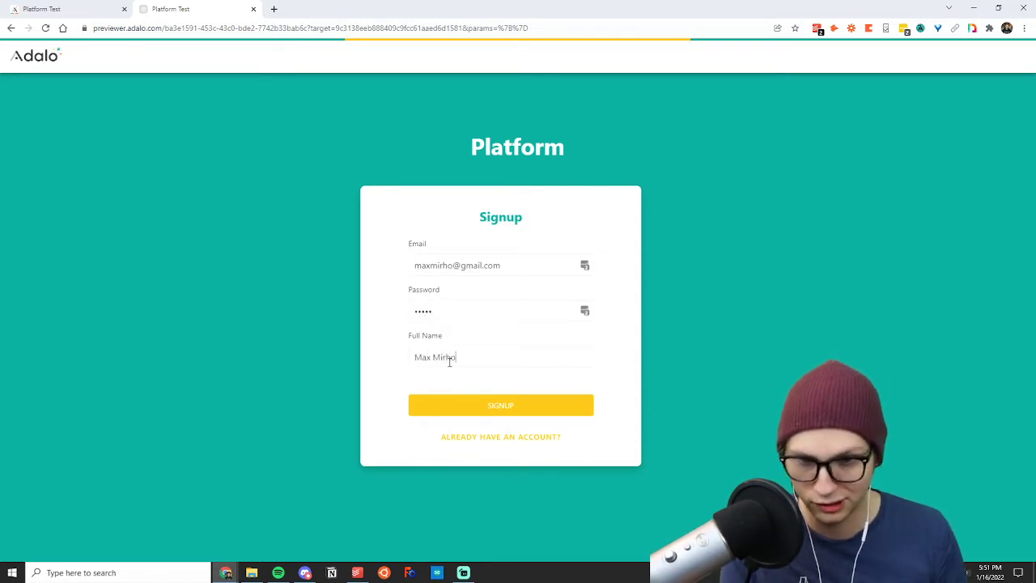
{"action": "left_click", "coordinate": [514, 407]}
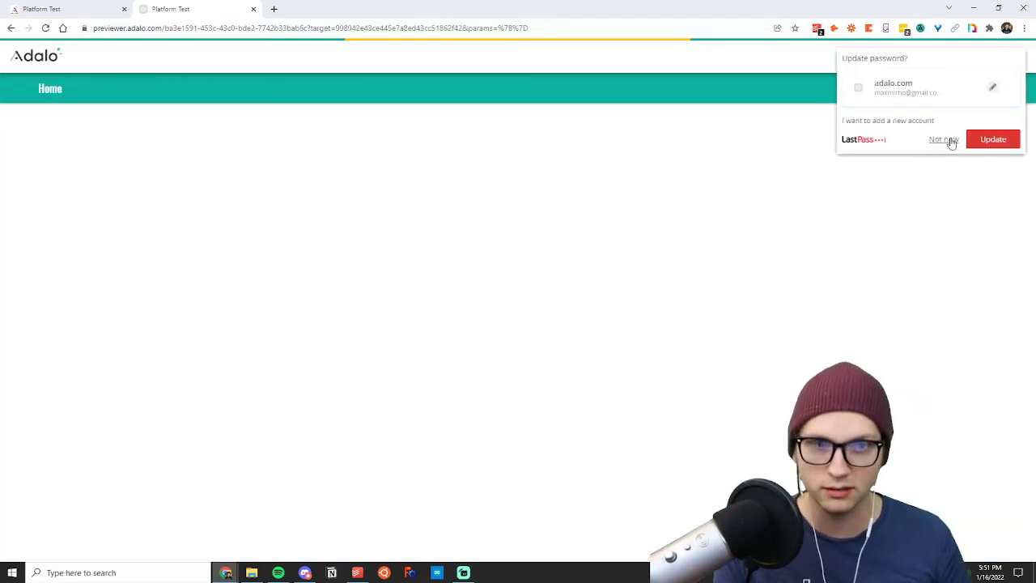
{"action": "left_click", "coordinate": [944, 140]}
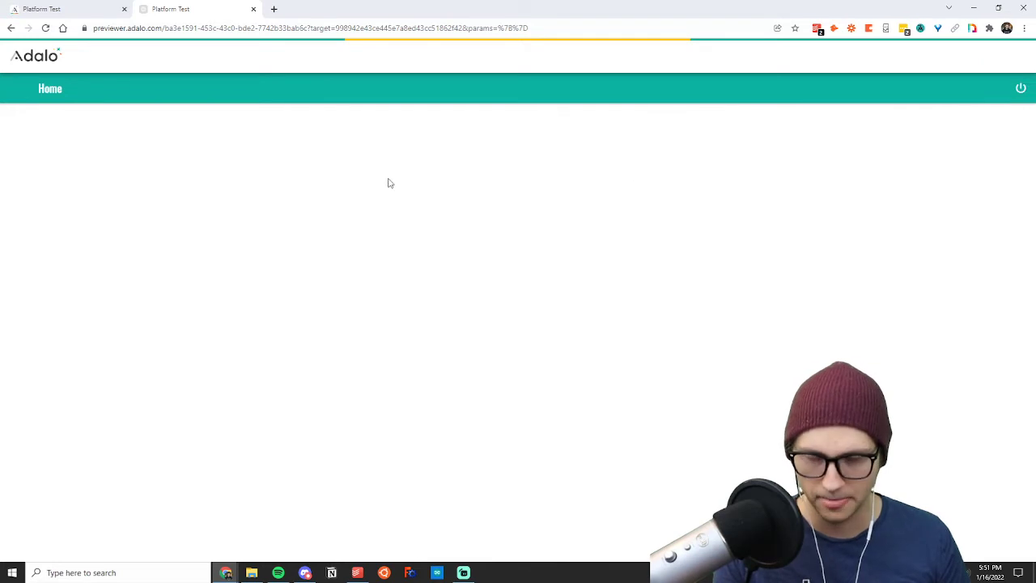
Return to the app builder and look at the Signup screen's form and the Homepage.
{"action": "left_click", "coordinate": [76, 9]}
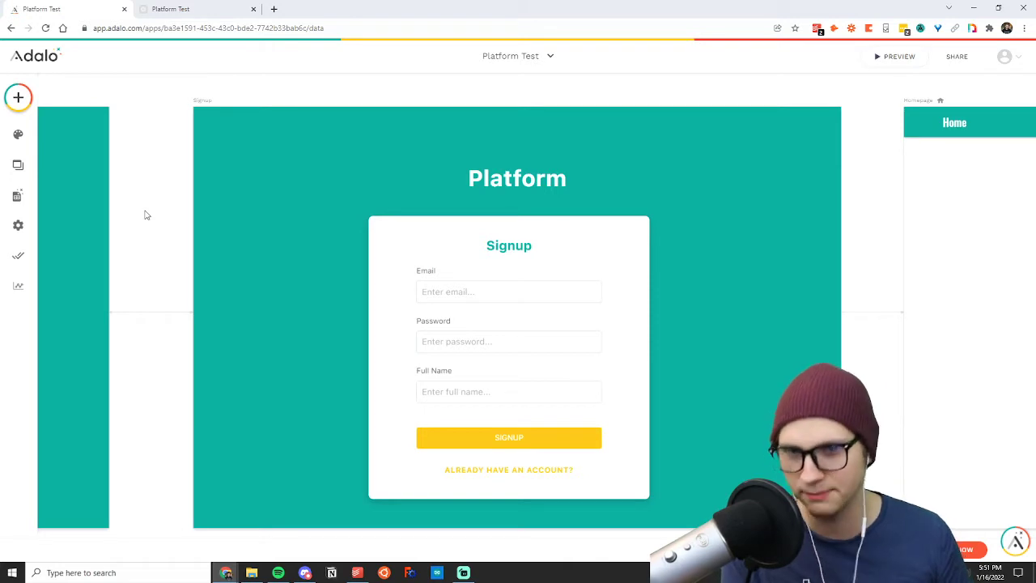
{"action": "left_click", "coordinate": [520, 301]}
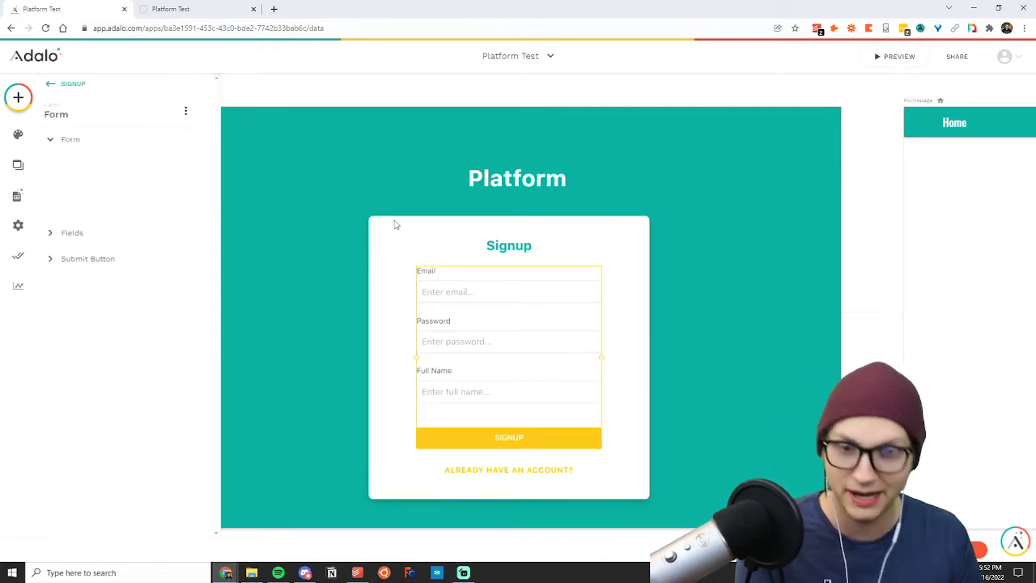
{"action": "left_click", "coordinate": [862, 236]}
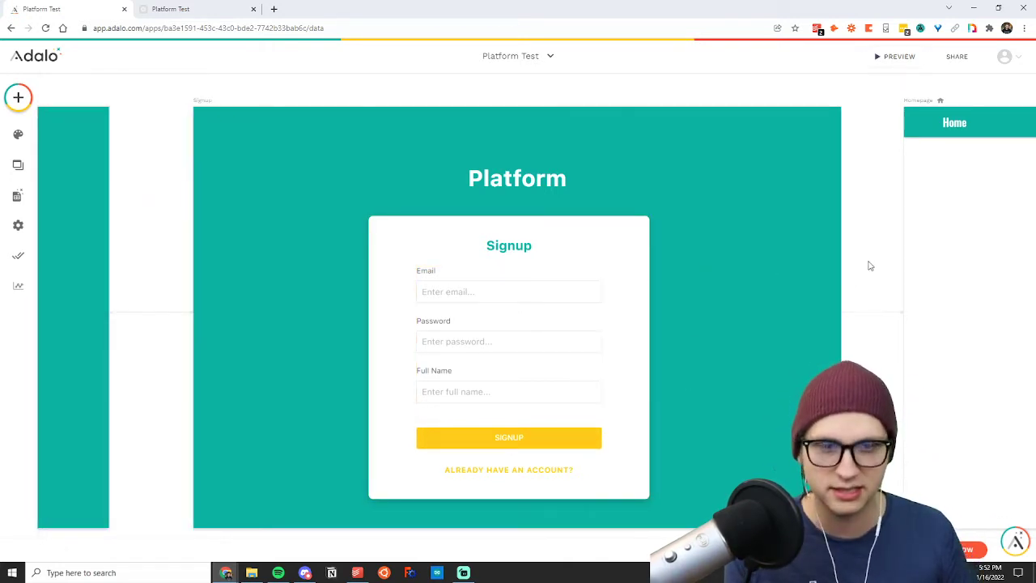
{"action": "scroll", "coordinate": [871, 265], "scroll_direction": "right", "scroll_amount": 12}
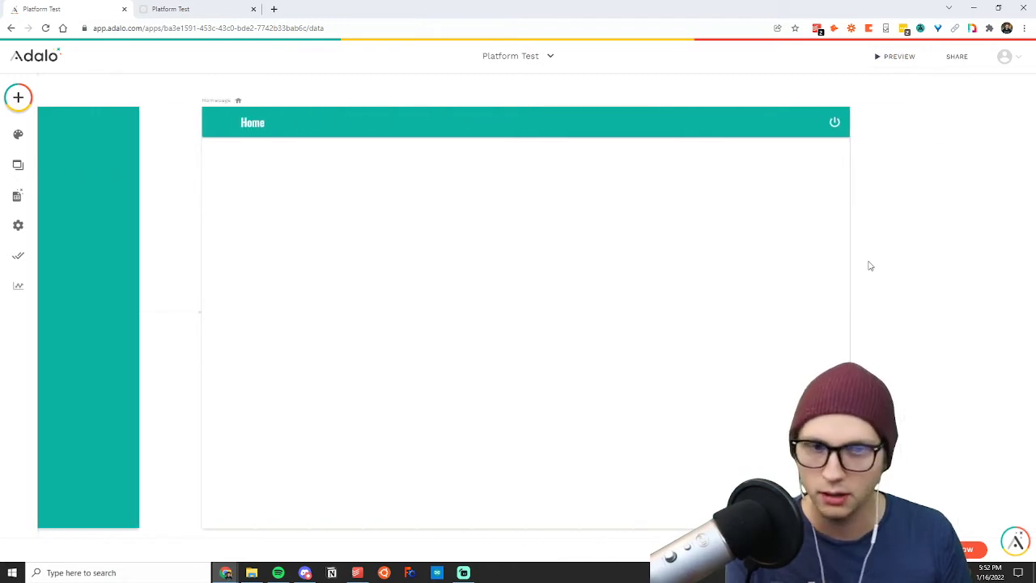
Review the user records stored in the Users collection, closing the records and collapsing the collection when done.
{"action": "left_click", "coordinate": [17, 195]}
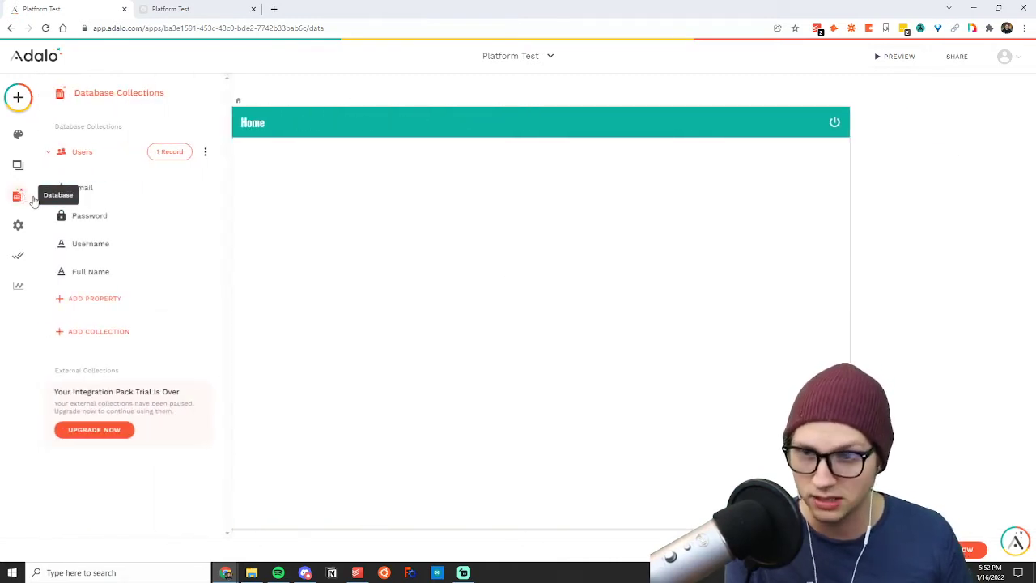
{"action": "left_click", "coordinate": [171, 153]}
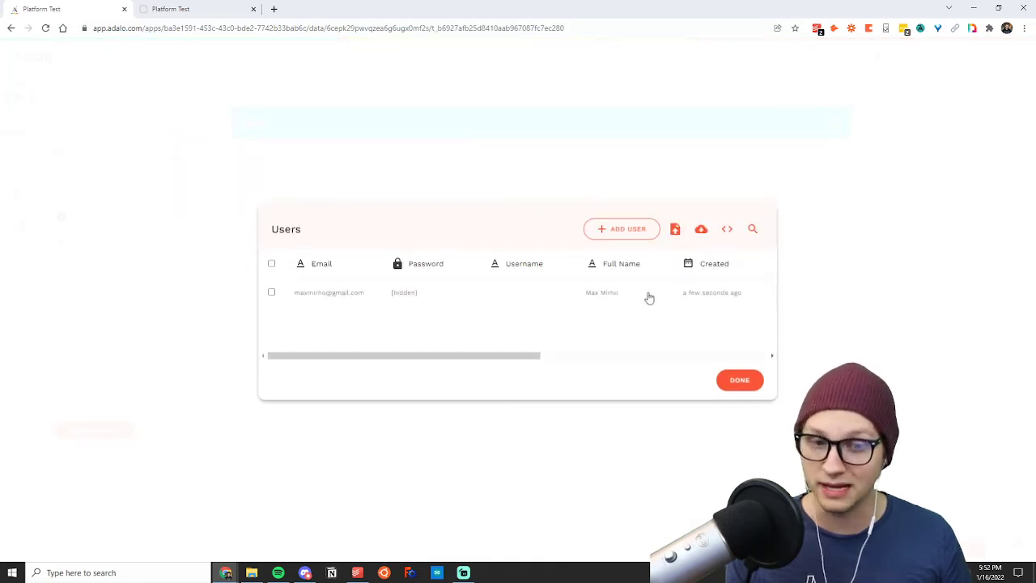
{"action": "left_click", "coordinate": [740, 380]}
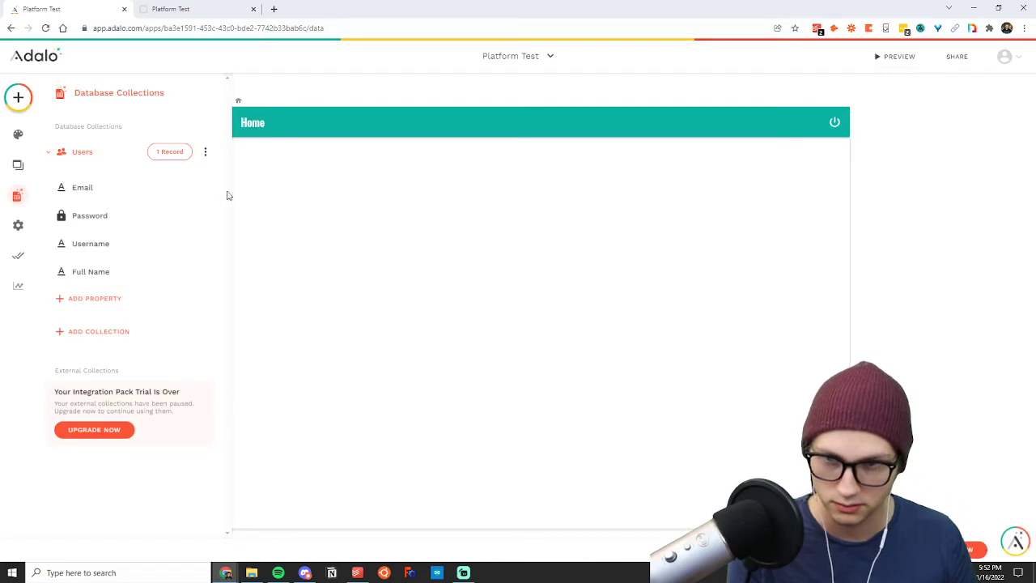
{"action": "left_click", "coordinate": [83, 153]}
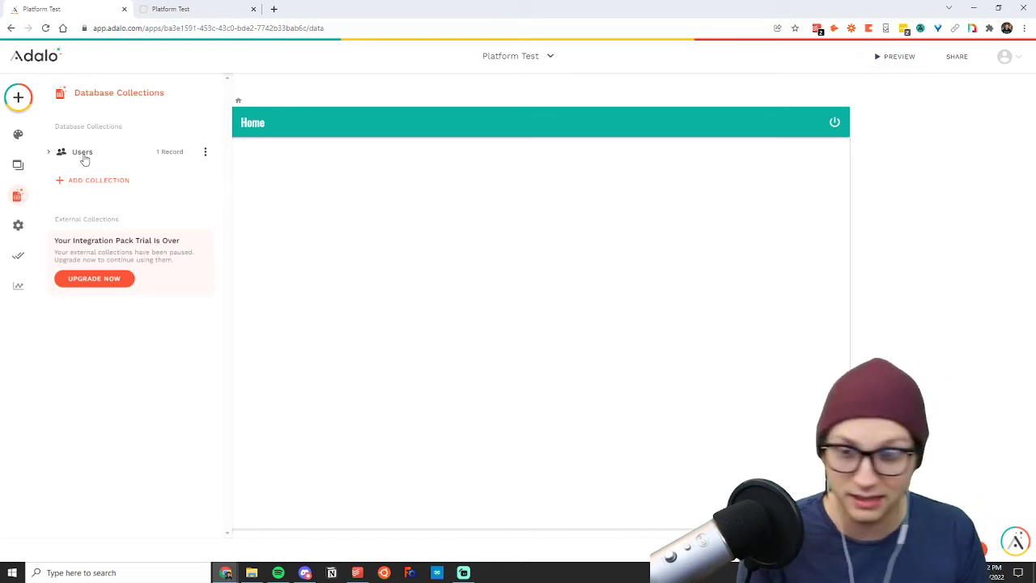
Check which data collection the Signup form uses and what the form is set to do.
{"action": "left_click", "coordinate": [334, 87]}
{"action": "scroll", "coordinate": [334, 88], "scroll_direction": "left", "scroll_amount": 12}
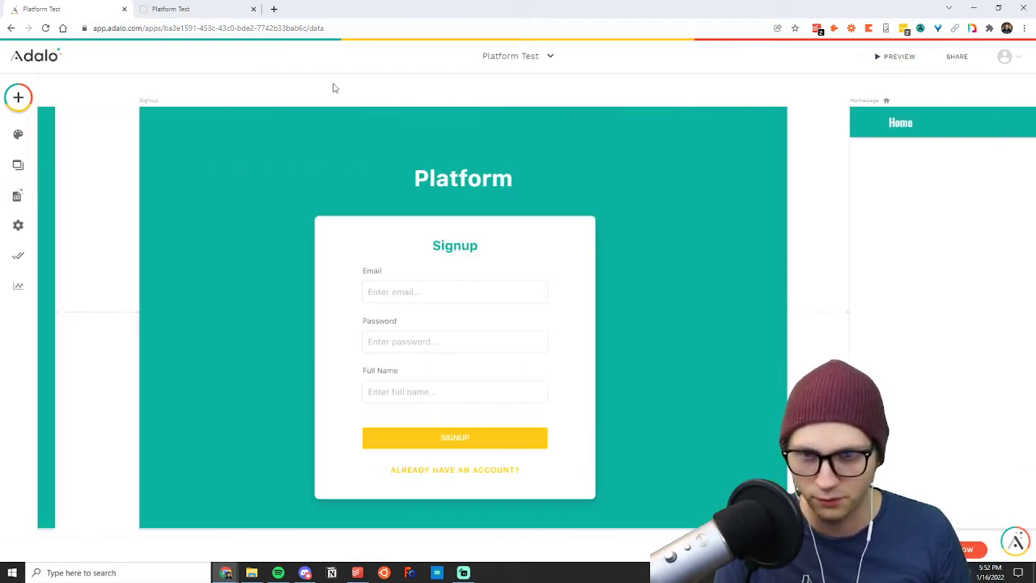
{"action": "left_click", "coordinate": [442, 294]}
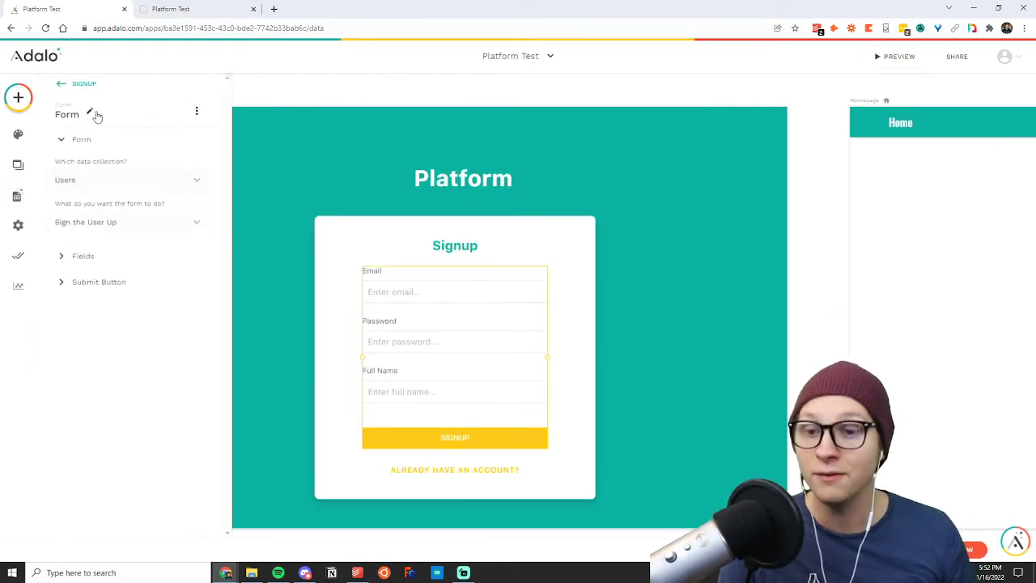
{"action": "left_click", "coordinate": [827, 157]}
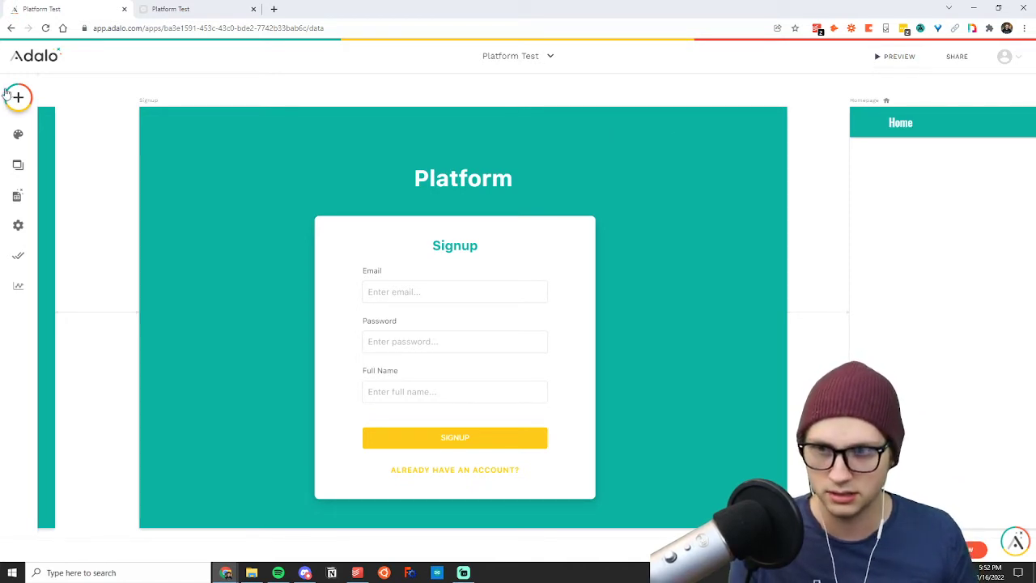
Add a True / False property to the Users collection and enter Writer / Reader as its name.
{"action": "left_click", "coordinate": [17, 198]}
{"action": "left_click", "coordinate": [103, 155]}
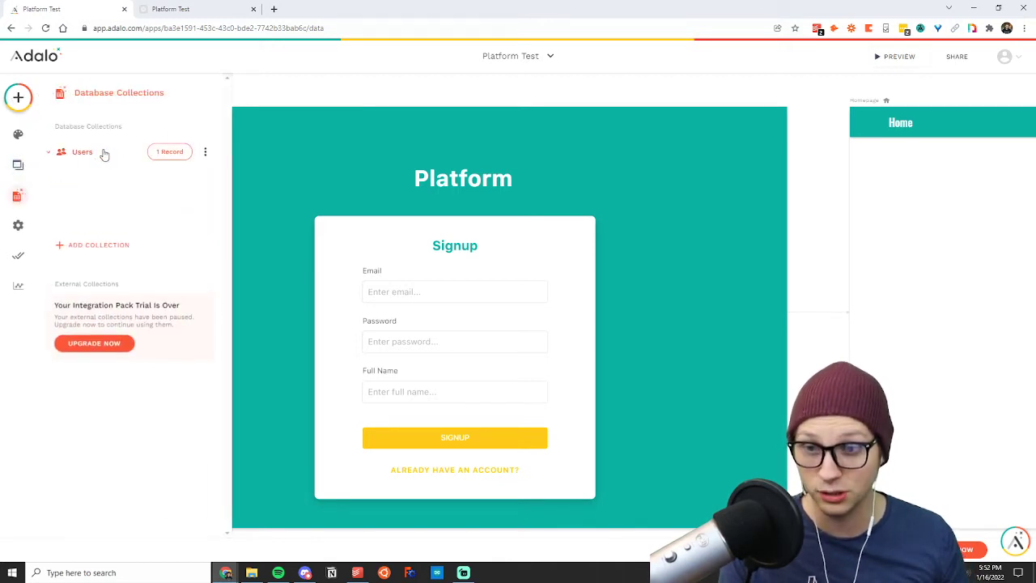
{"action": "left_click", "coordinate": [92, 300]}
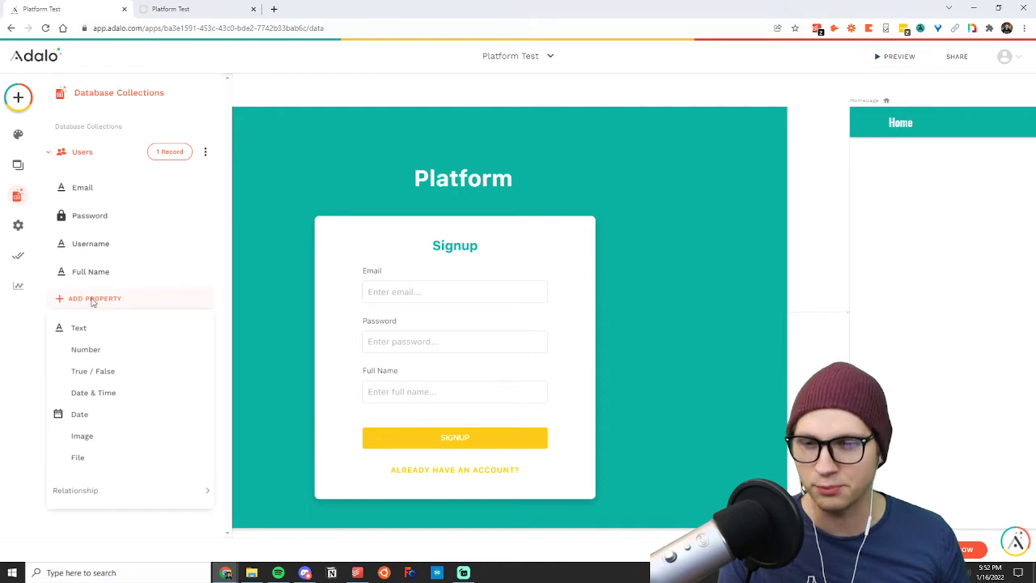
{"action": "left_click", "coordinate": [93, 374]}
{"action": "left_click_drag", "start_coordinate": [82, 381], "coordinate": [115, 381]}
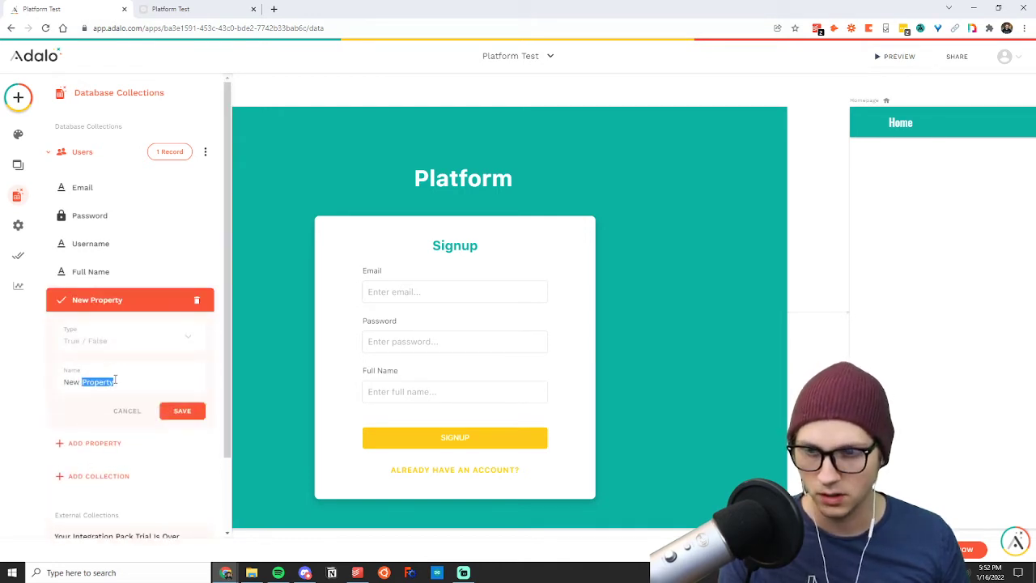
{"action": "triple_click", "coordinate": [115, 381]}
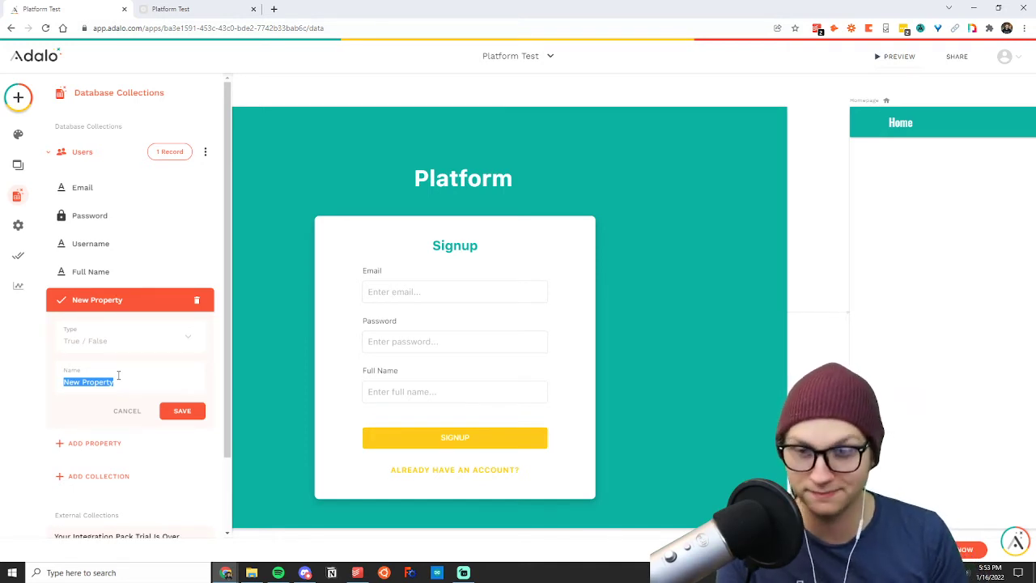
{"action": "type", "text": "Writer / Reader"}
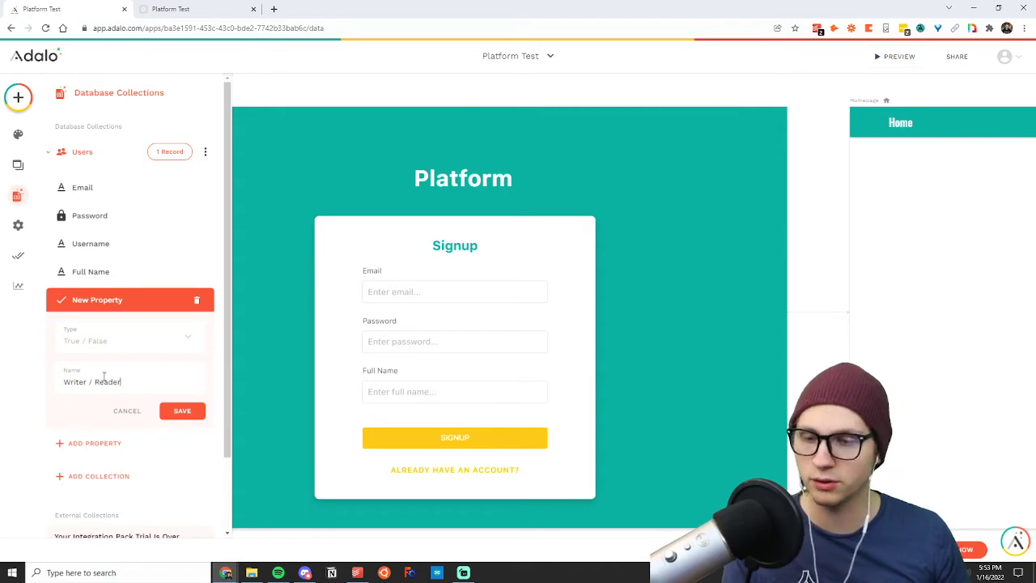
Complete the new property's name as Writer (T) / Reader (F) and save the property.
{"action": "type", "text": "(TRUE)"}
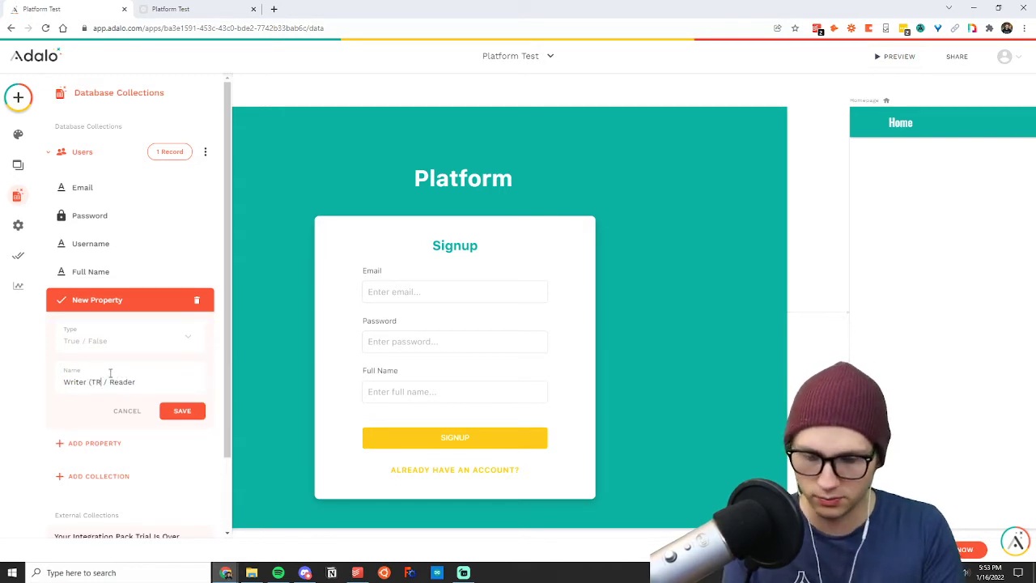
{"action": "key", "text": "BackSpace"}
{"action": "type", "text": ")"}
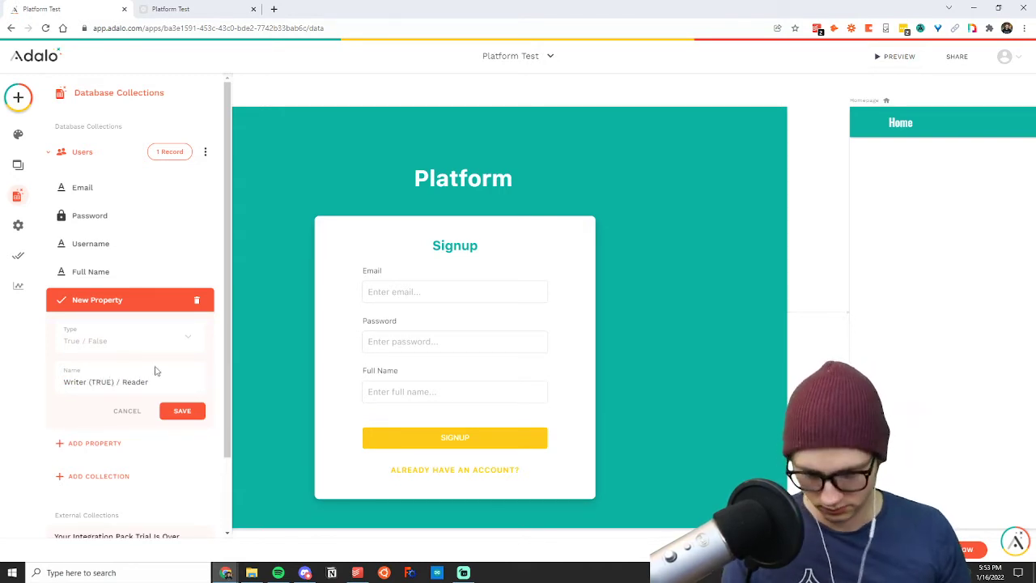
{"action": "type", "text": " (FALSE"}
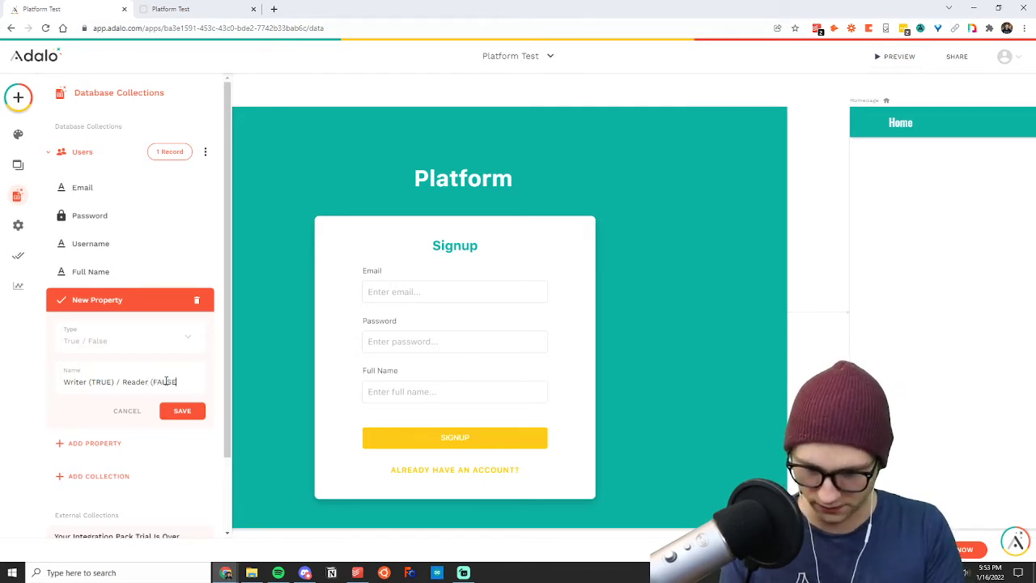
{"action": "double_click", "coordinate": [166, 380]}
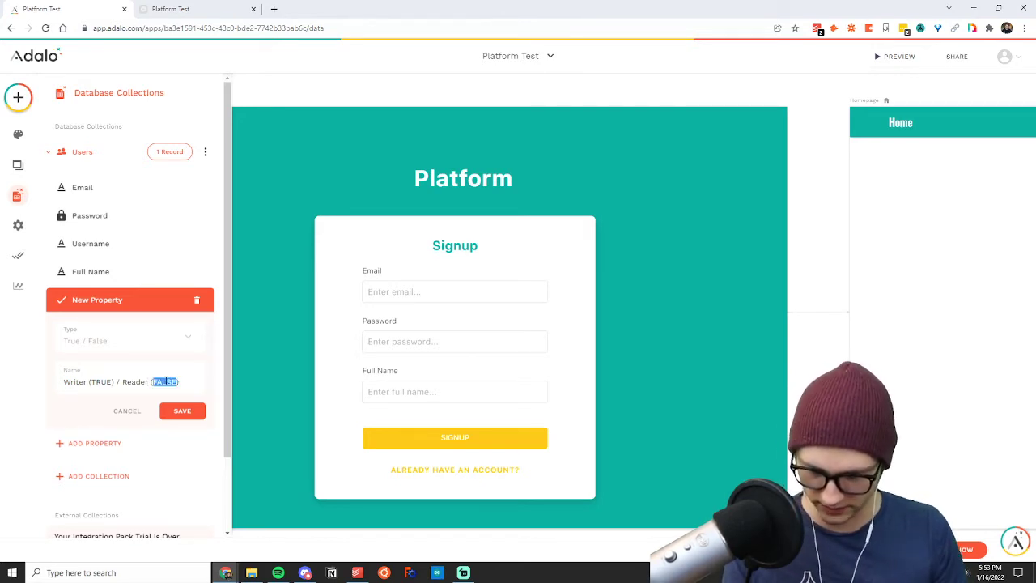
{"action": "type", "text": "F"}
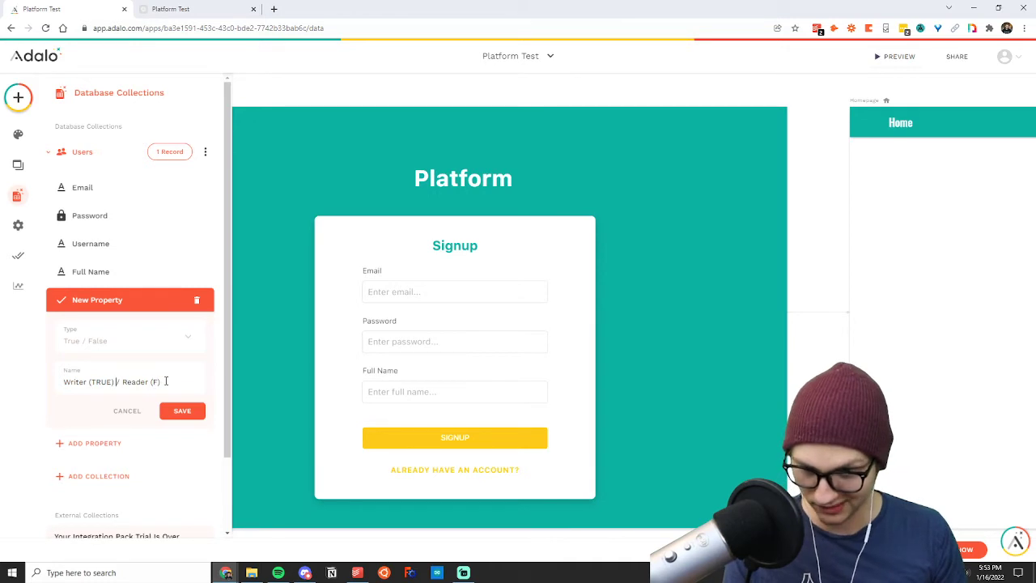
{"action": "type", "text": "T"}
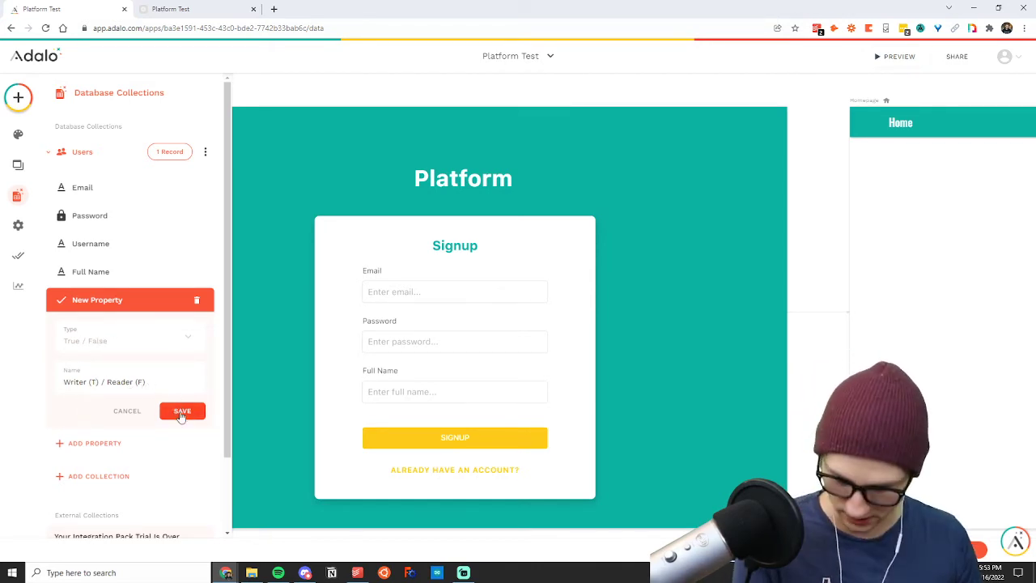
{"action": "left_click", "coordinate": [183, 412]}
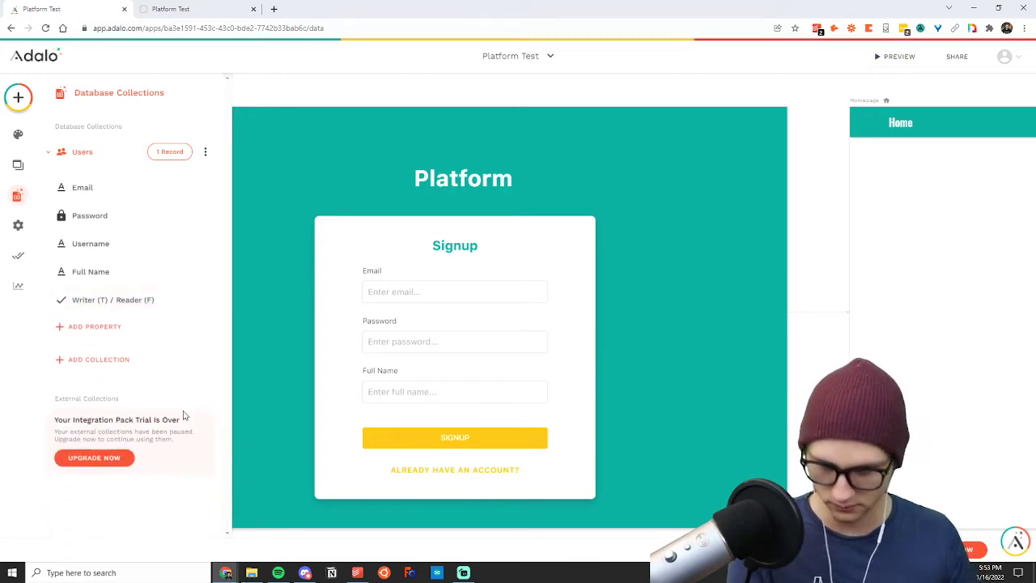
Add the Writer (T) / Reader (F) property as a visible field in the Signup form.
{"action": "left_click", "coordinate": [433, 351]}
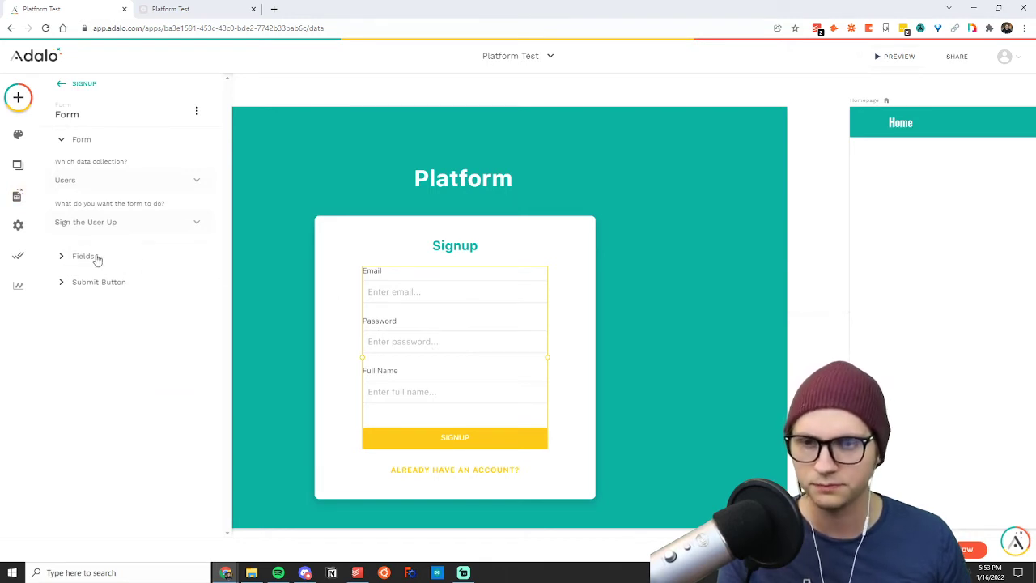
{"action": "left_click", "coordinate": [84, 255]}
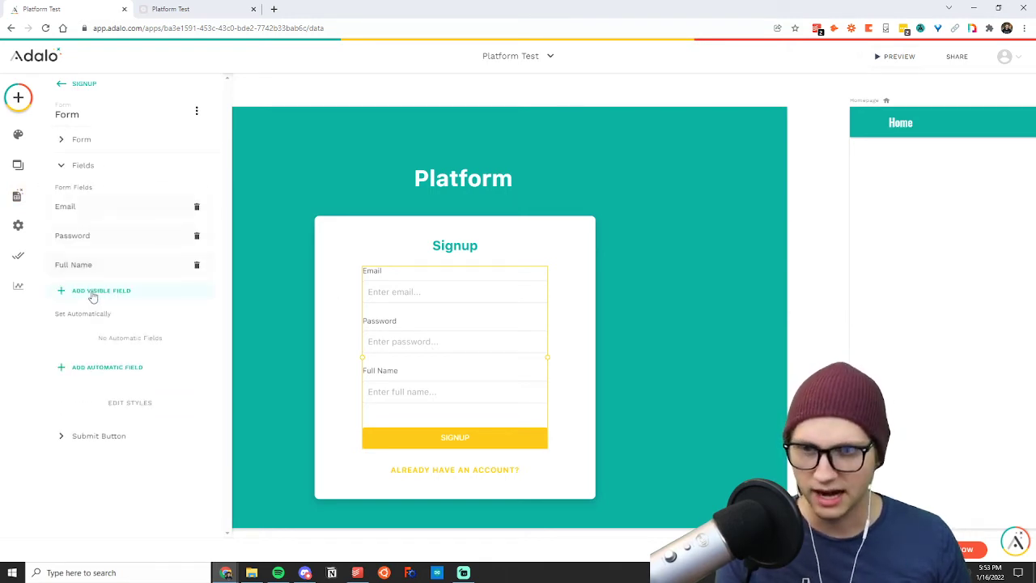
{"action": "left_click", "coordinate": [93, 295]}
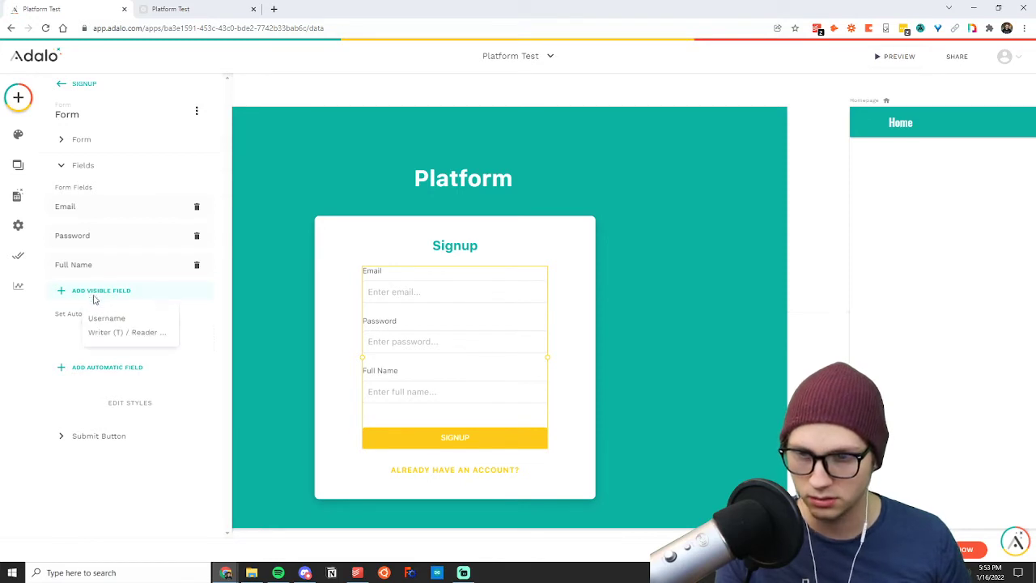
{"action": "left_click", "coordinate": [112, 333]}
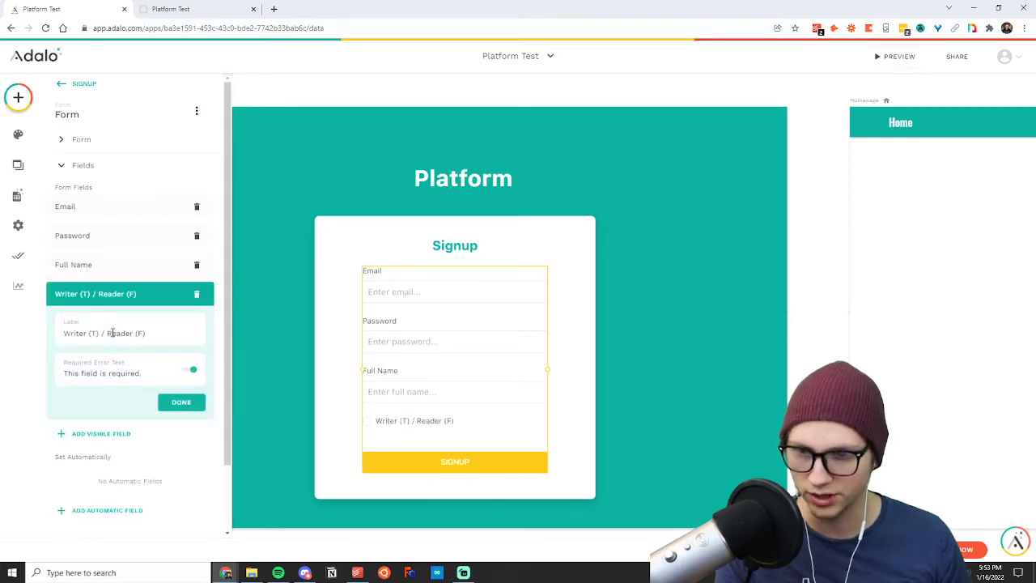
Label the new signup field "Are you a writer?", make it not required and finish editing it.
{"action": "left_click_drag", "start_coordinate": [159, 333], "coordinate": [53, 341]}
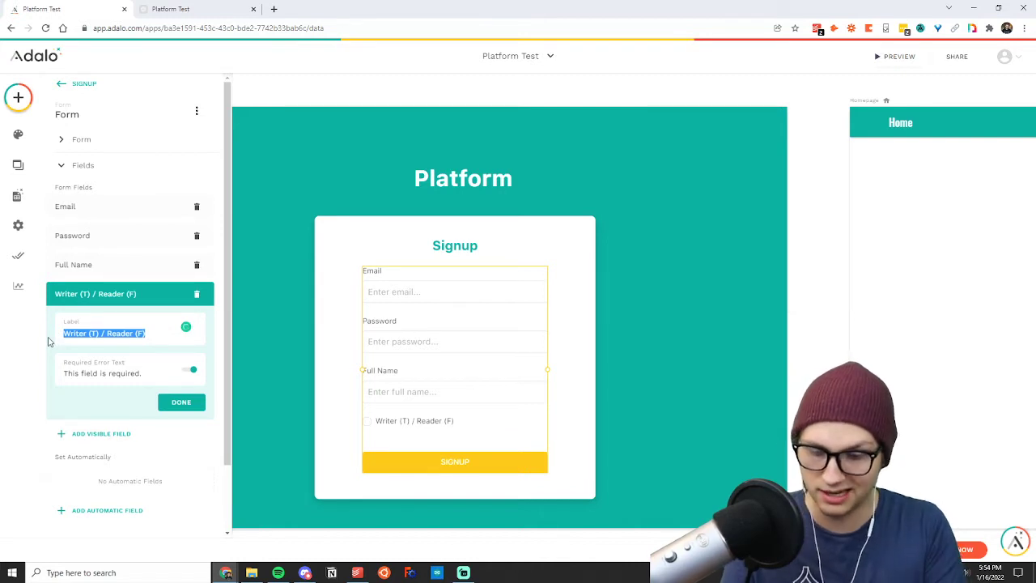
{"action": "type", "text": "C"}
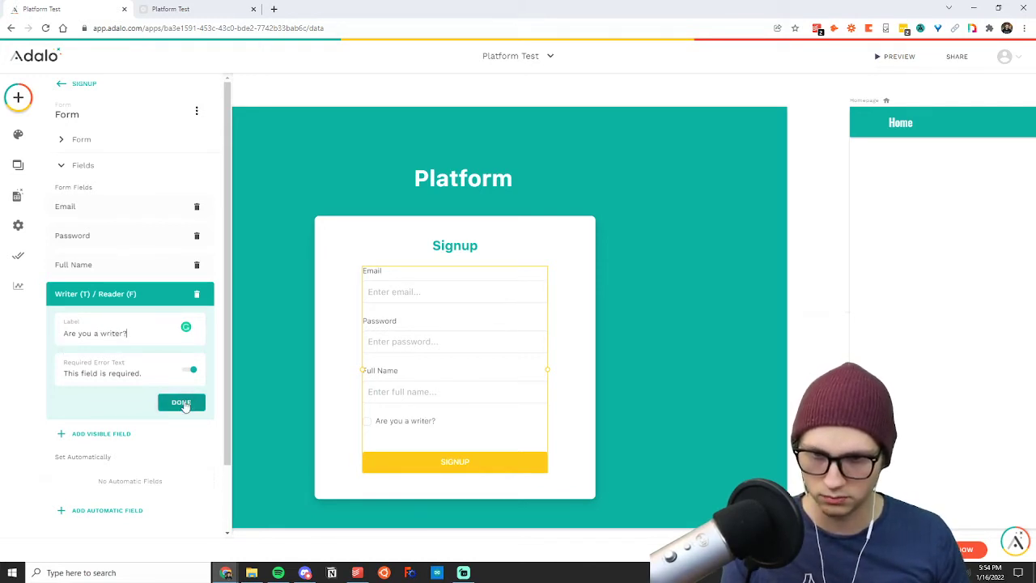
{"action": "left_click", "coordinate": [191, 370]}
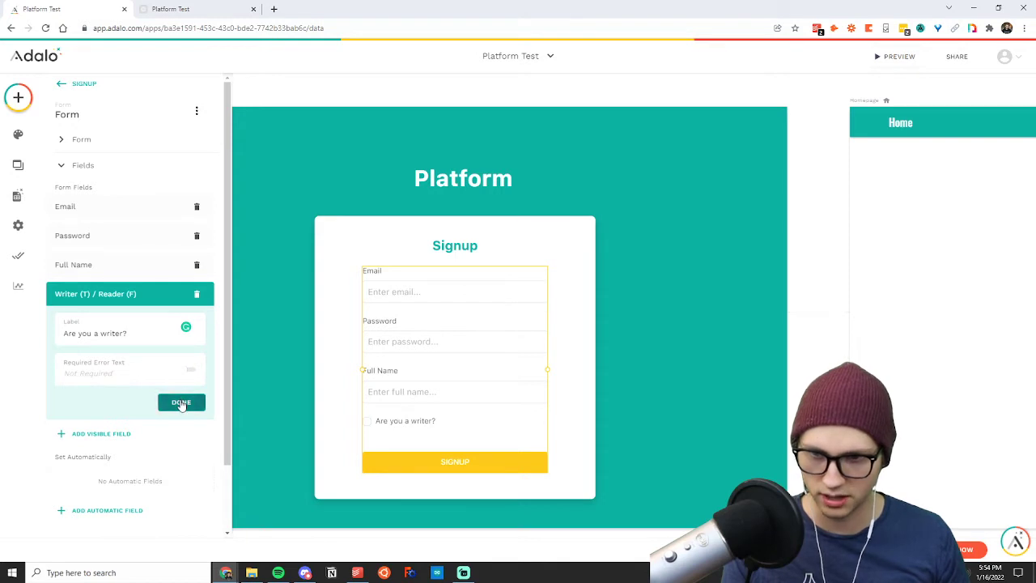
{"action": "left_click", "coordinate": [182, 404]}
{"action": "left_click", "coordinate": [301, 402]}
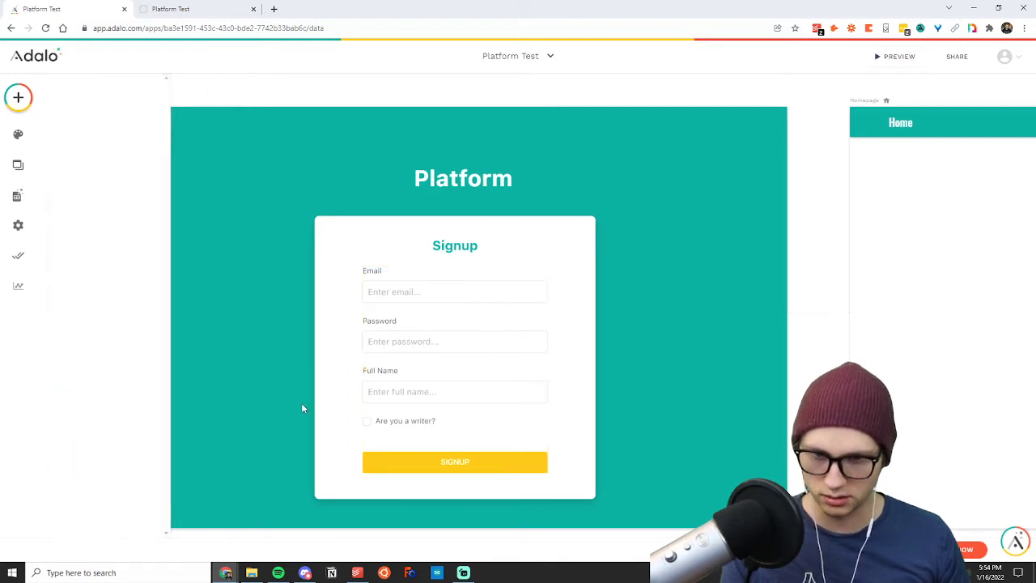
Try to move the signup form higher within its white card.
{"action": "scroll", "coordinate": [421, 385], "scroll_direction": "down", "scroll_amount": 2}
{"action": "scroll", "coordinate": [419, 383], "scroll_direction": "up", "scroll_amount": 2}
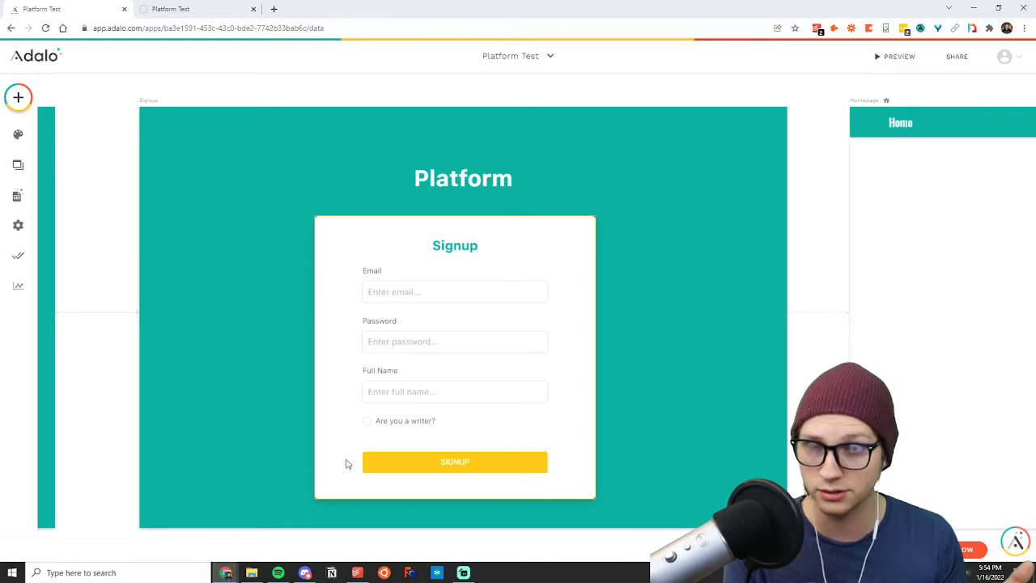
{"action": "left_click", "coordinate": [461, 449]}
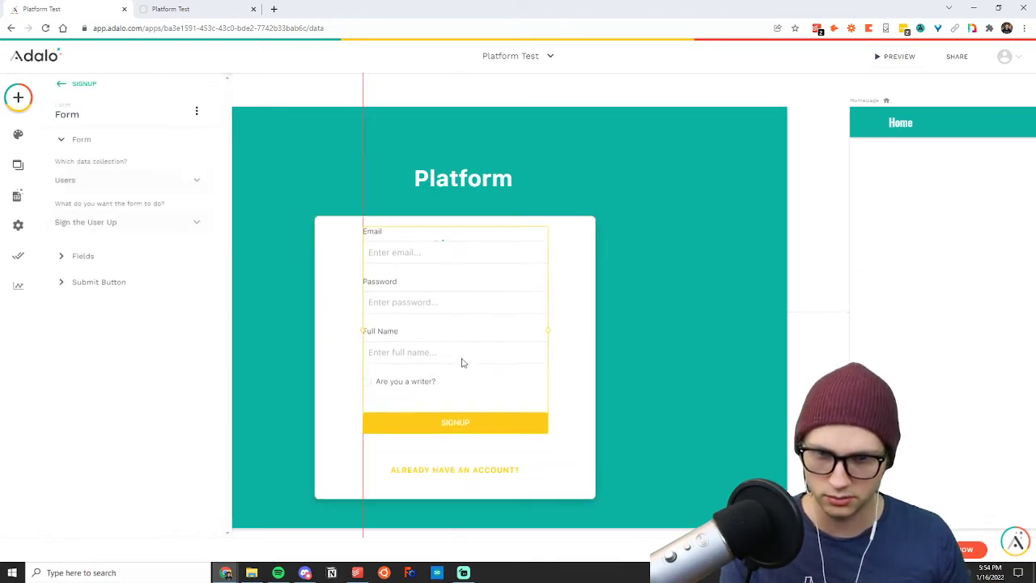
{"action": "left_click", "coordinate": [525, 495]}
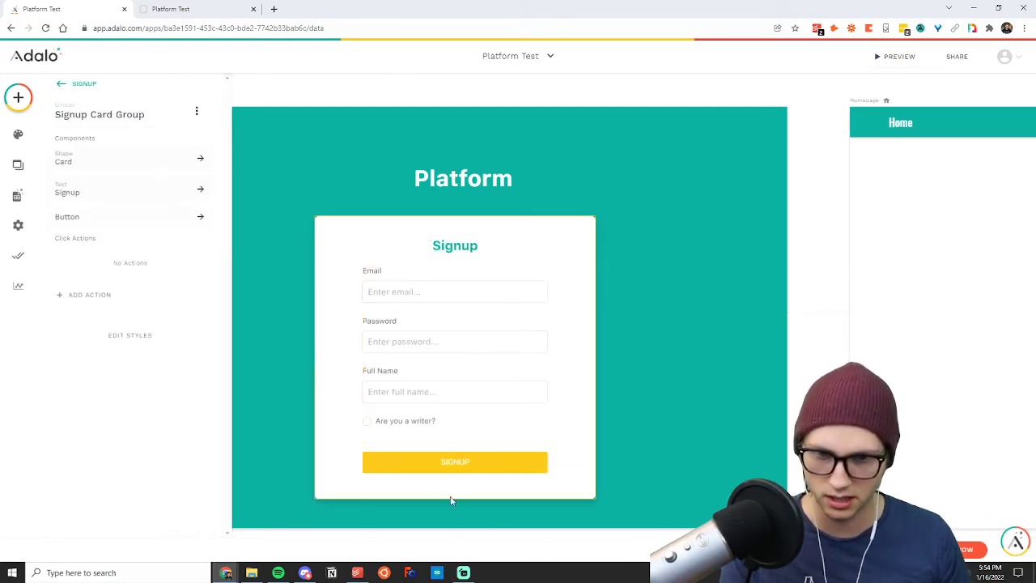
{"action": "left_click", "coordinate": [306, 498]}
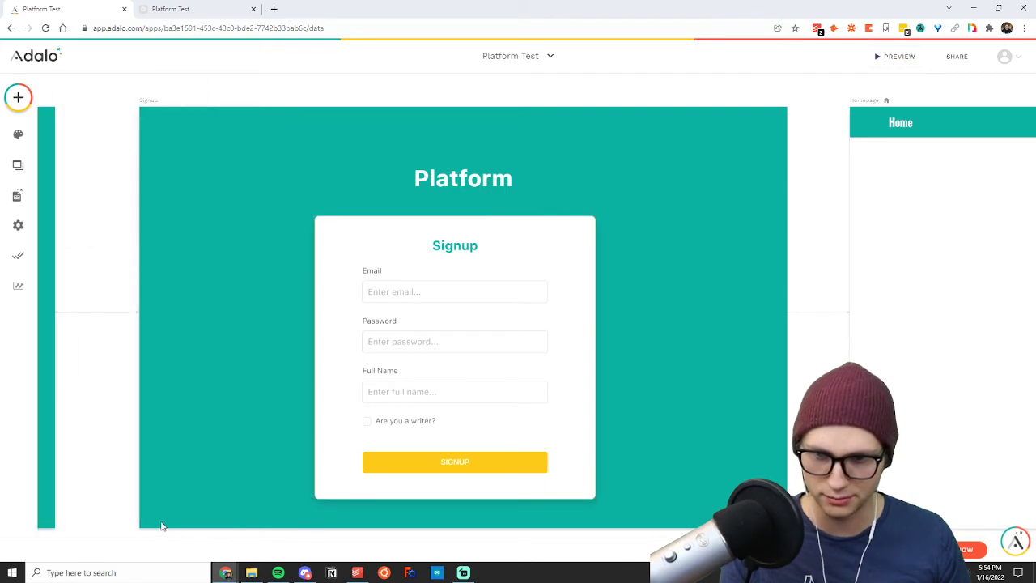
Extend the Signup screen and its white card downward to make room for the longer form.
{"action": "left_click", "coordinate": [150, 110]}
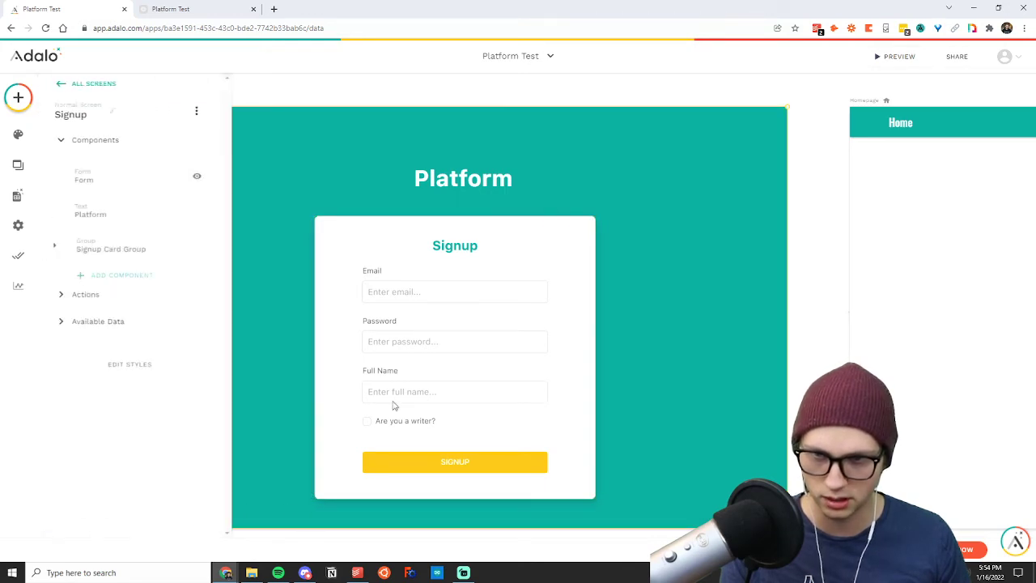
{"action": "scroll", "coordinate": [502, 413], "scroll_direction": "down", "scroll_amount": 2}
{"action": "left_click_drag", "start_coordinate": [465, 417], "coordinate": [460, 478]}
{"action": "left_click", "coordinate": [437, 389]}
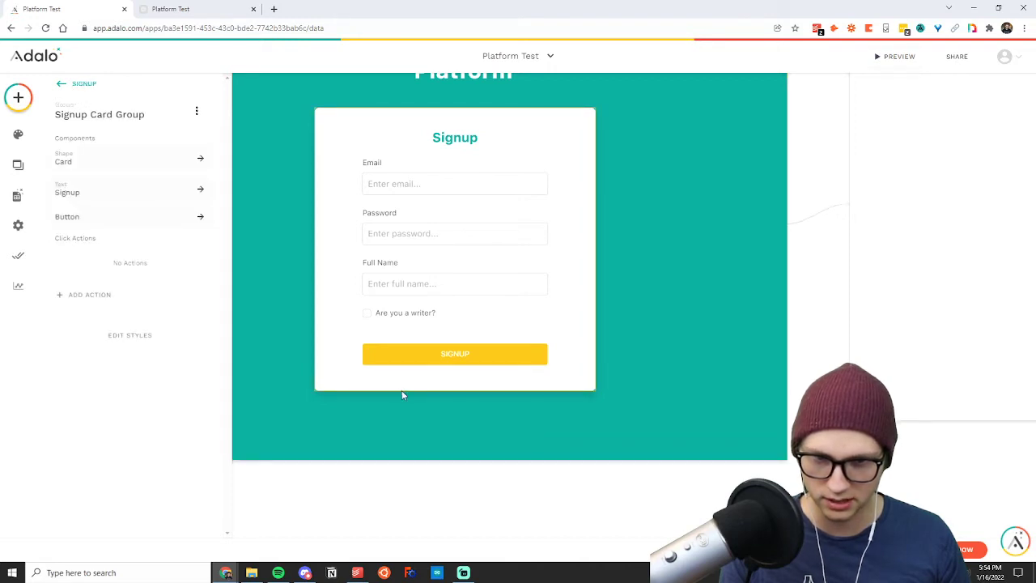
{"action": "left_click", "coordinate": [406, 387]}
{"action": "left_click_drag", "start_coordinate": [397, 393], "coordinate": [398, 420]}
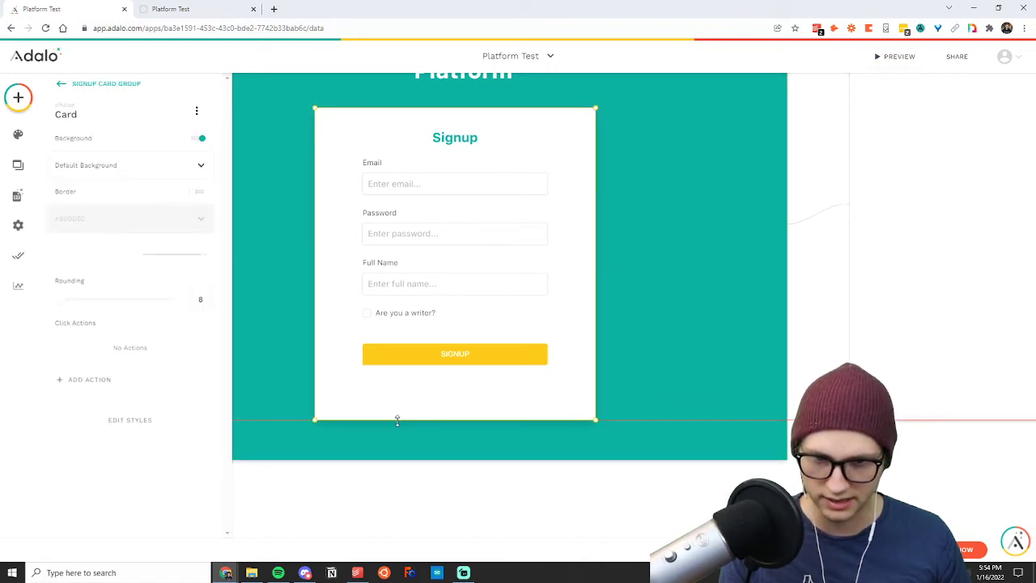
Move the "Already have an account?" button below the Signup button and shift the Platform heading slightly left above the card.
{"action": "left_click", "coordinate": [409, 375]}
{"action": "key", "text": "shift+Down"}
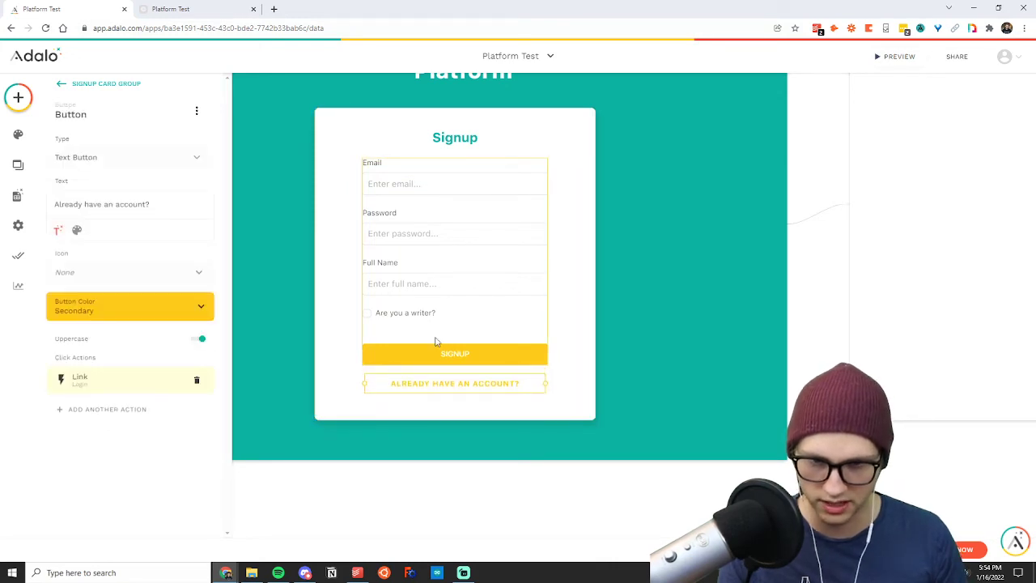
{"action": "left_click", "coordinate": [576, 303]}
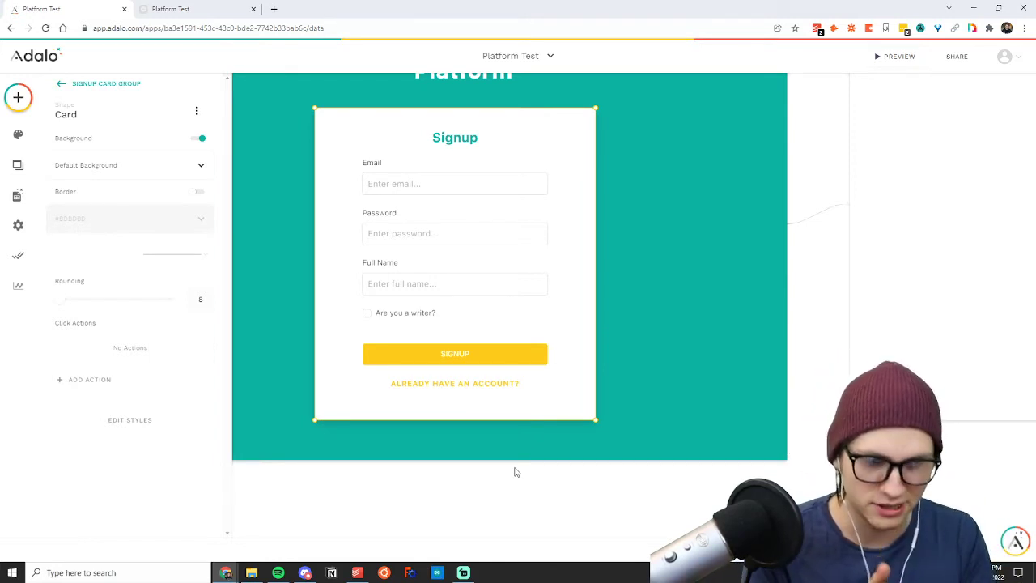
{"action": "left_click", "coordinate": [808, 339]}
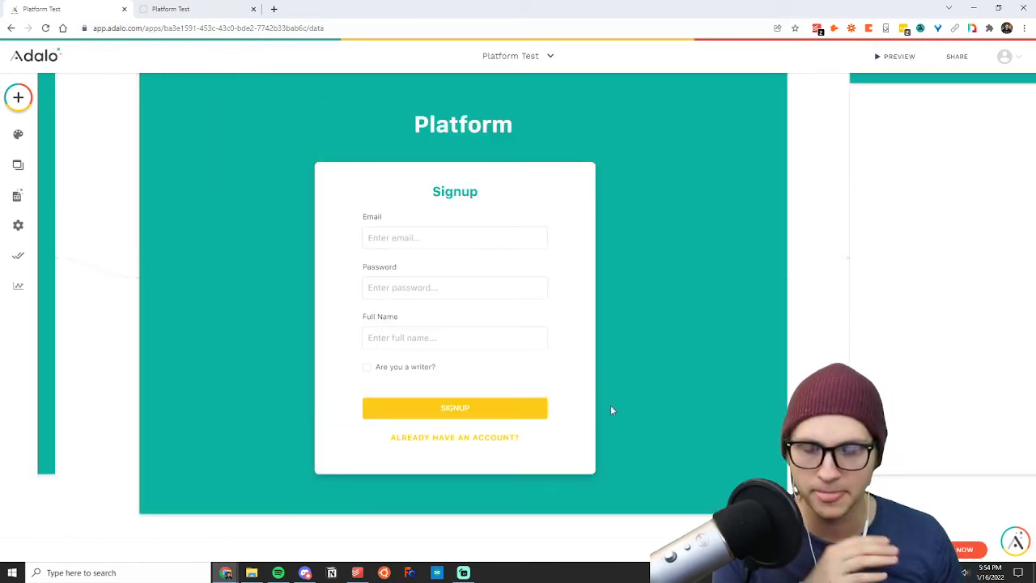
{"action": "left_click", "coordinate": [473, 129]}
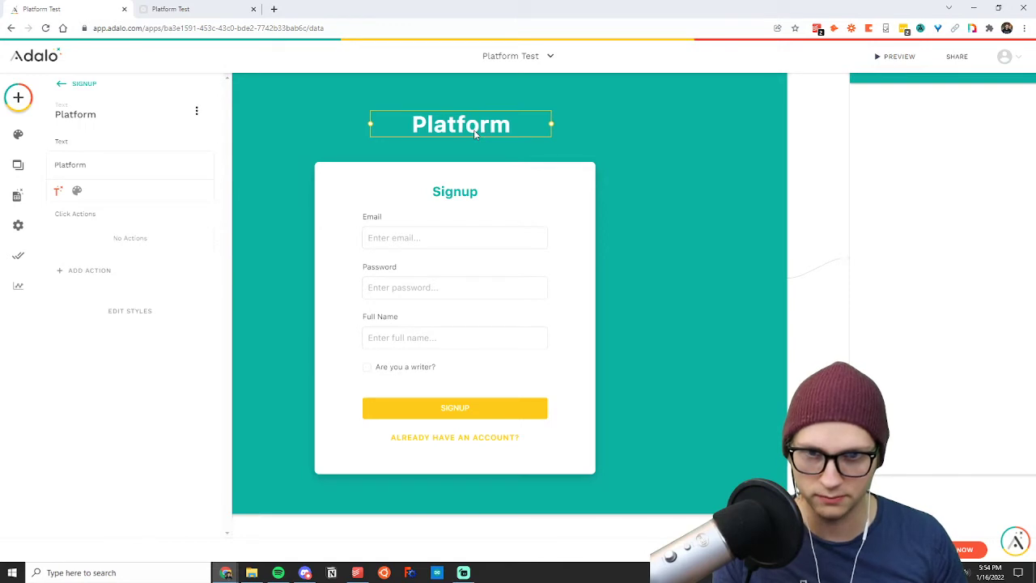
{"action": "left_click", "coordinate": [821, 181]}
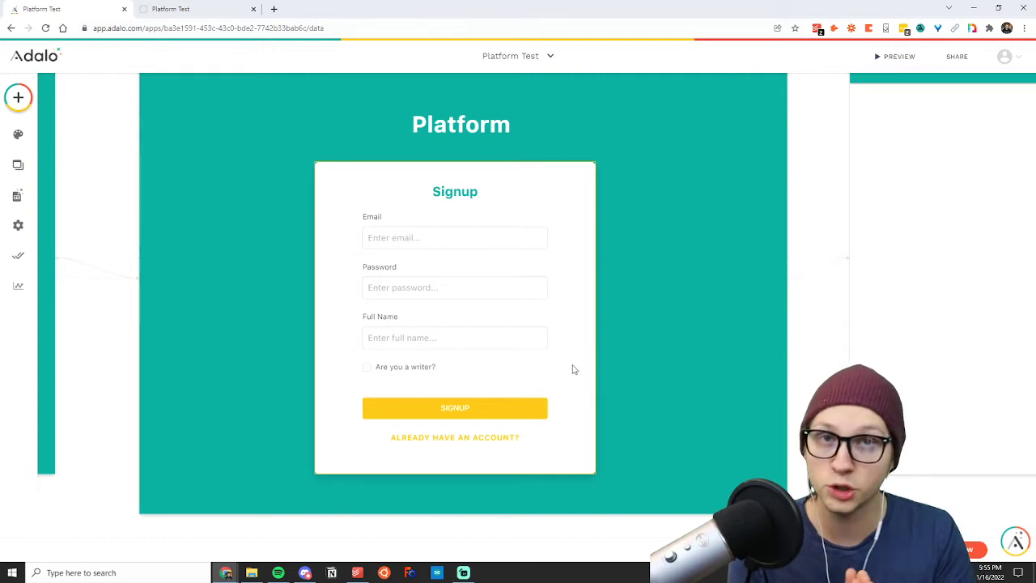
Add a button to the Homepage screen, just below the Home app bar near its left edge.
{"action": "scroll", "coordinate": [816, 213], "scroll_direction": "up", "scroll_amount": 1}
{"action": "scroll", "coordinate": [815, 213], "scroll_direction": "right", "scroll_amount": 1}
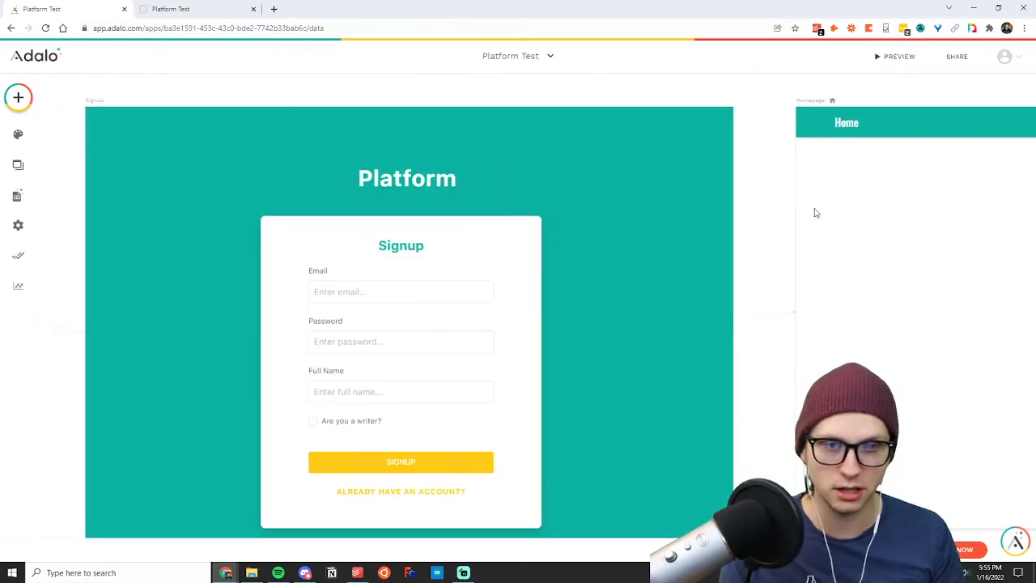
{"action": "scroll", "coordinate": [816, 213], "scroll_direction": "right", "scroll_amount": 10}
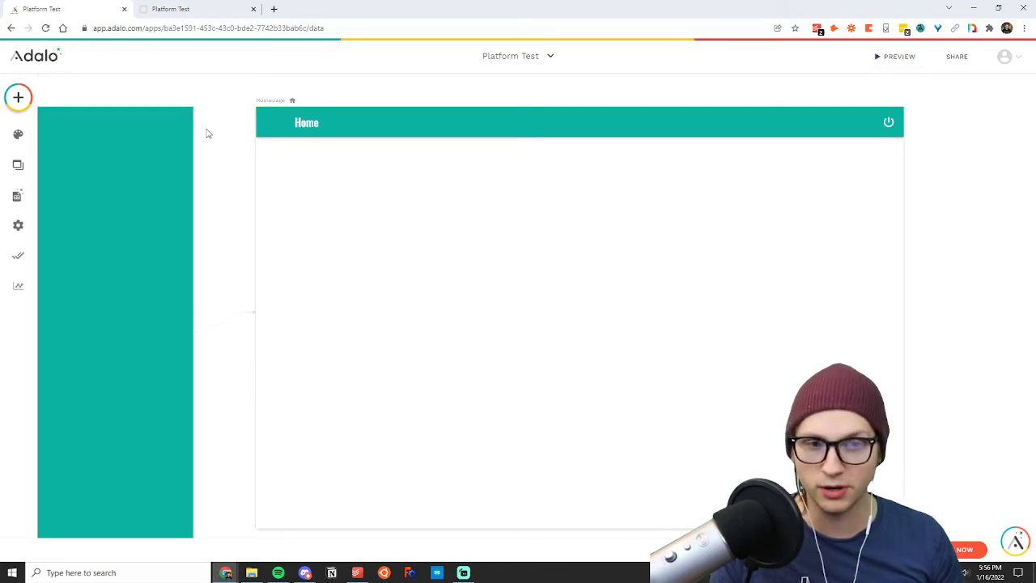
{"action": "left_click", "coordinate": [19, 99]}
{"action": "left_click_drag", "start_coordinate": [167, 224], "coordinate": [18, 98]}
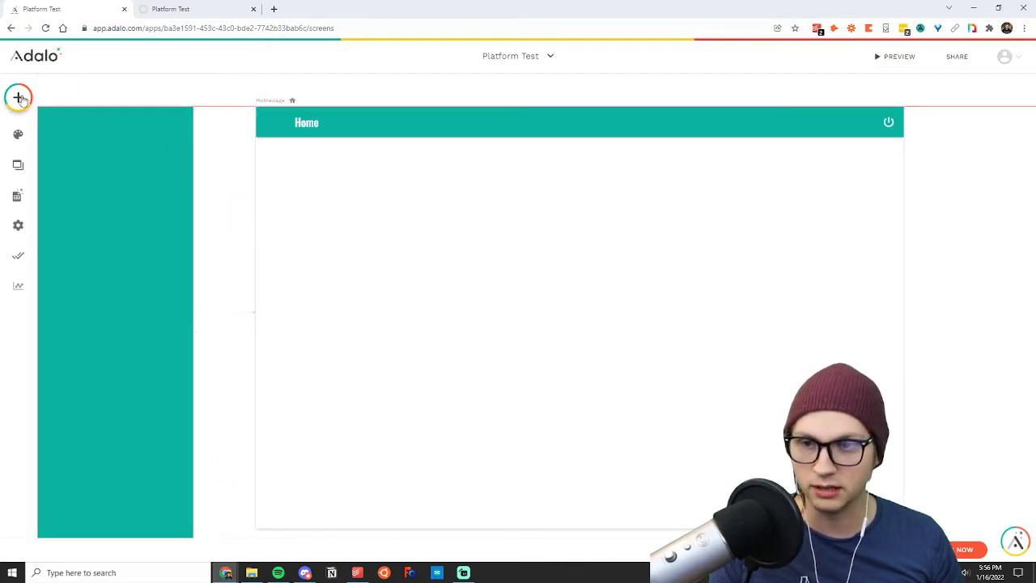
{"action": "left_click_drag", "start_coordinate": [84, 115], "coordinate": [24, 98]}
{"action": "left_click", "coordinate": [24, 98]}
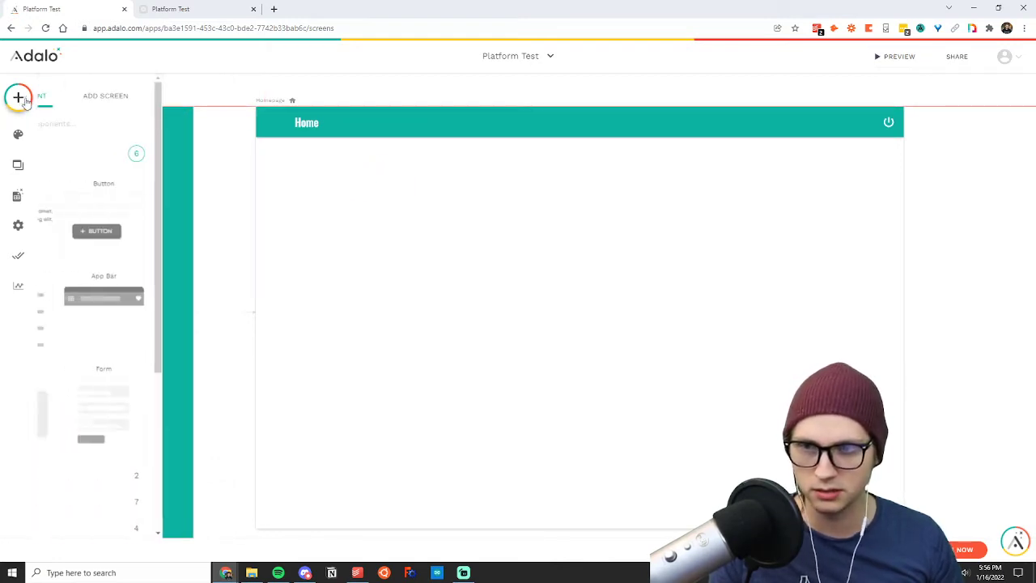
{"action": "left_click_drag", "start_coordinate": [193, 224], "coordinate": [319, 168]}
{"action": "left_click", "coordinate": [360, 228]}
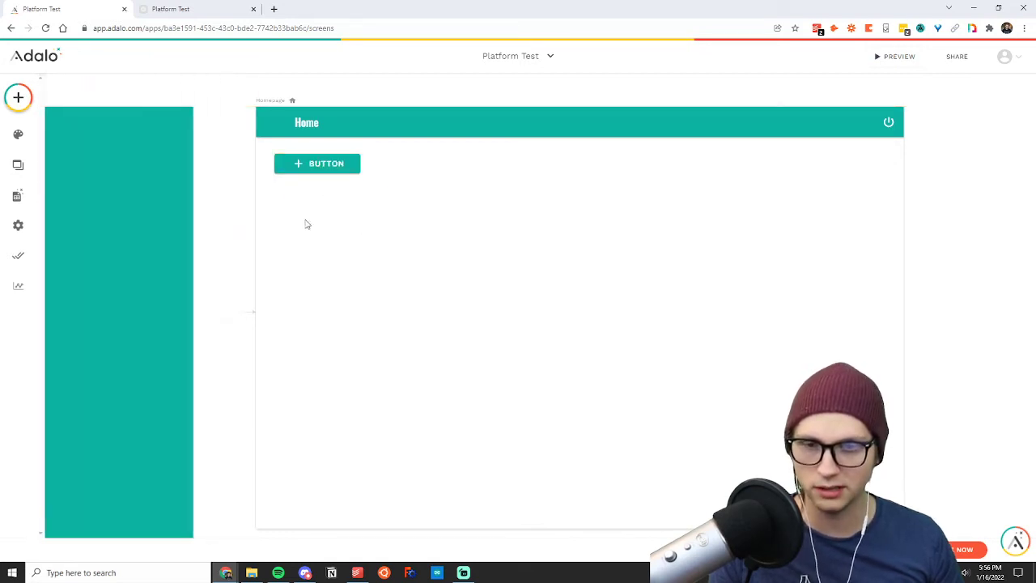
Set the new Homepage button's text to "Create Post" and widen the button so the full label fits.
{"action": "left_click", "coordinate": [324, 170]}
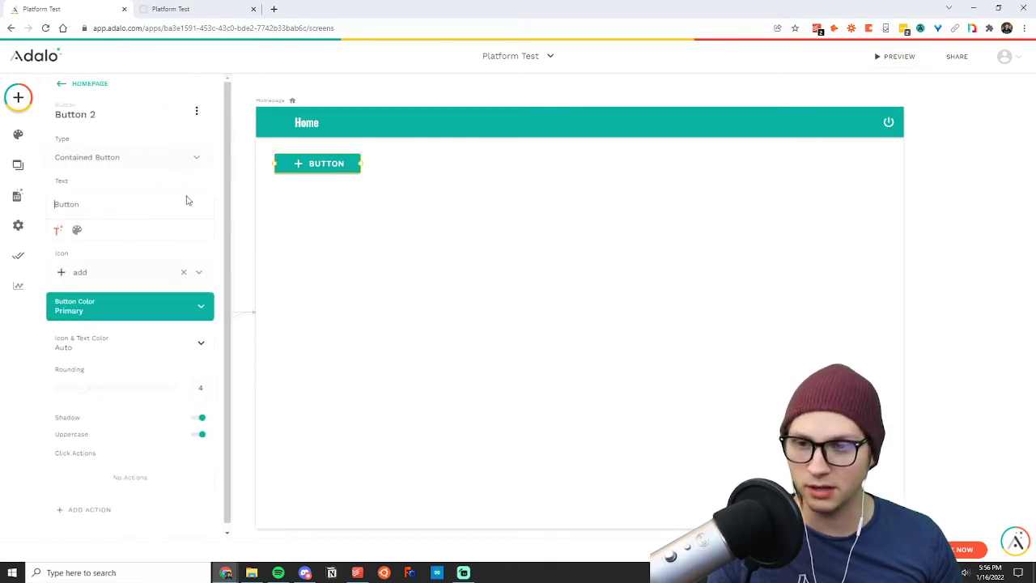
{"action": "double_click", "coordinate": [119, 204]}
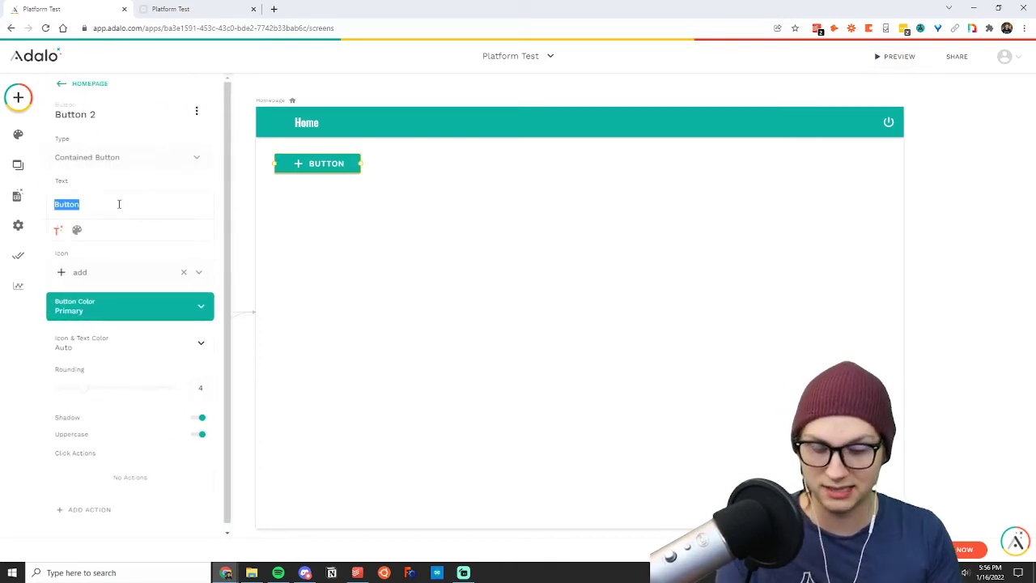
{"action": "type", "text": "Create Post"}
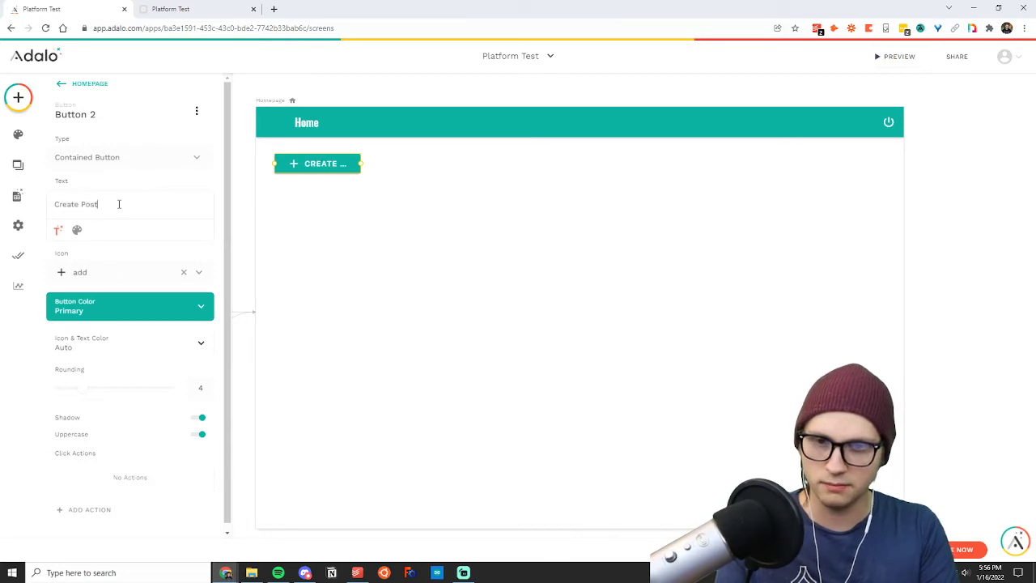
{"action": "left_click", "coordinate": [406, 190]}
{"action": "left_click", "coordinate": [353, 165]}
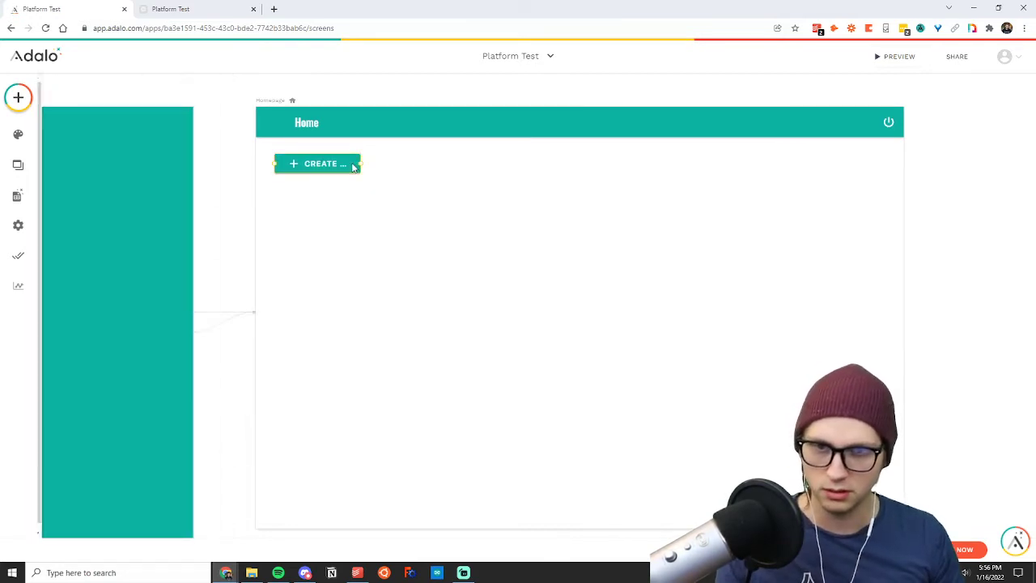
{"action": "left_click_drag", "start_coordinate": [361, 163], "coordinate": [403, 165]}
{"action": "left_click", "coordinate": [372, 194]}
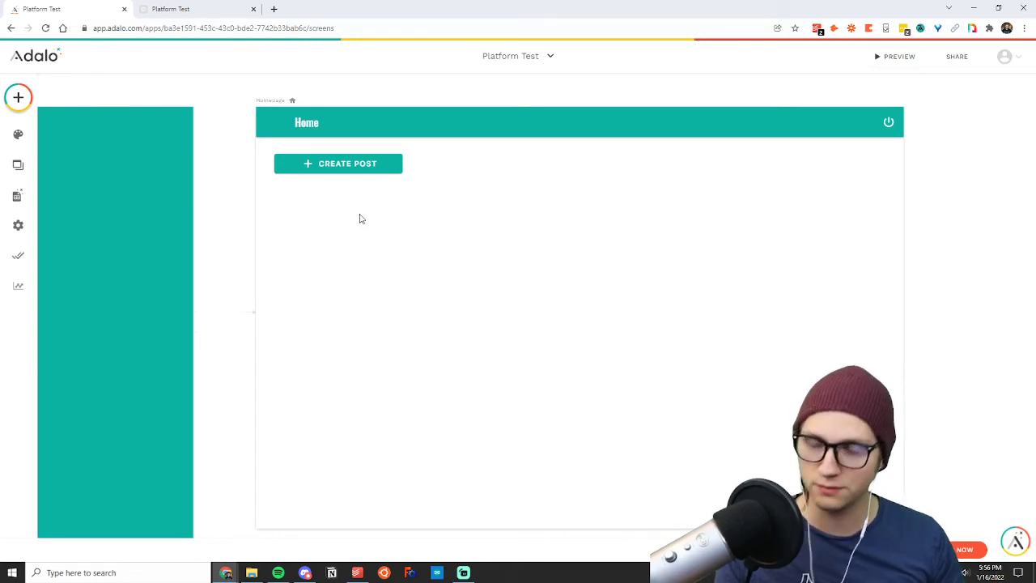
Change the Create Post button's visibility to Sometimes Visible.
{"action": "left_click", "coordinate": [329, 170]}
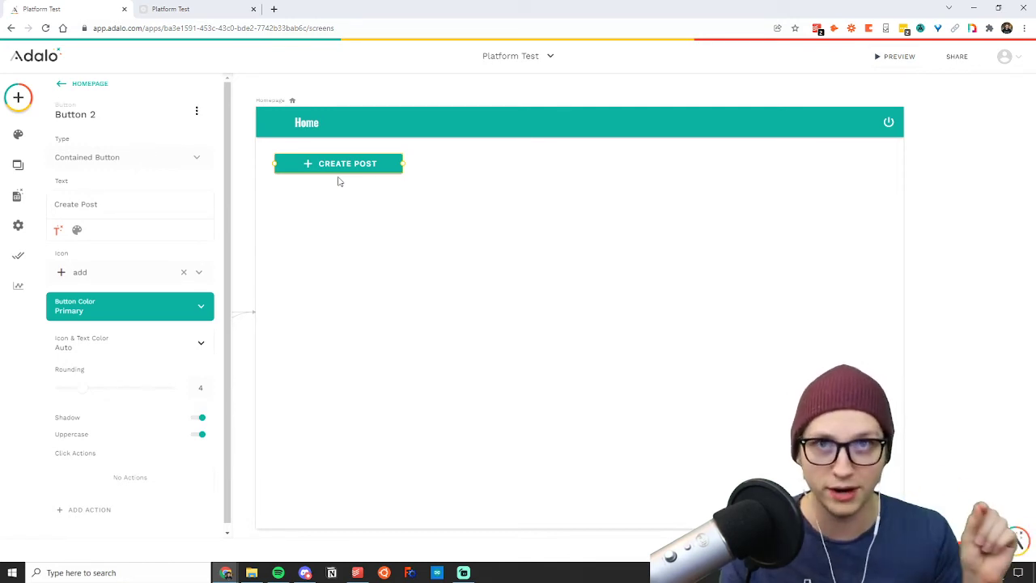
{"action": "left_click", "coordinate": [196, 112]}
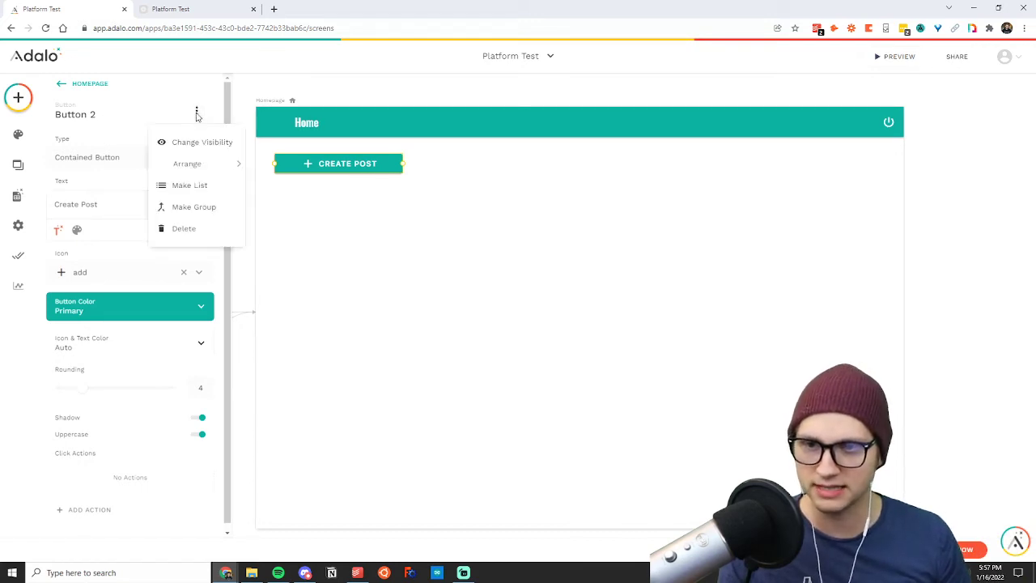
{"action": "left_click", "coordinate": [187, 142]}
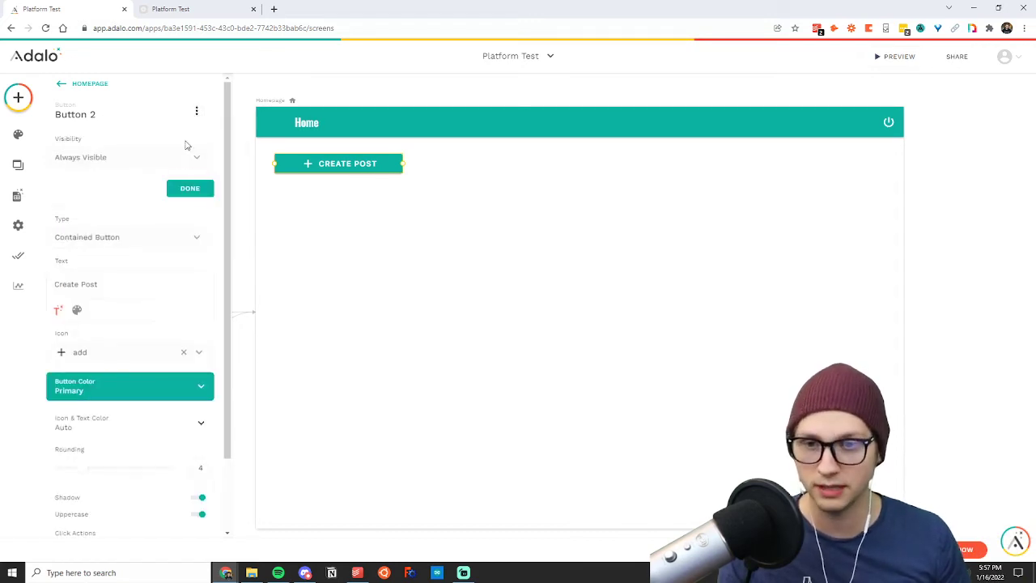
{"action": "left_click", "coordinate": [127, 160]}
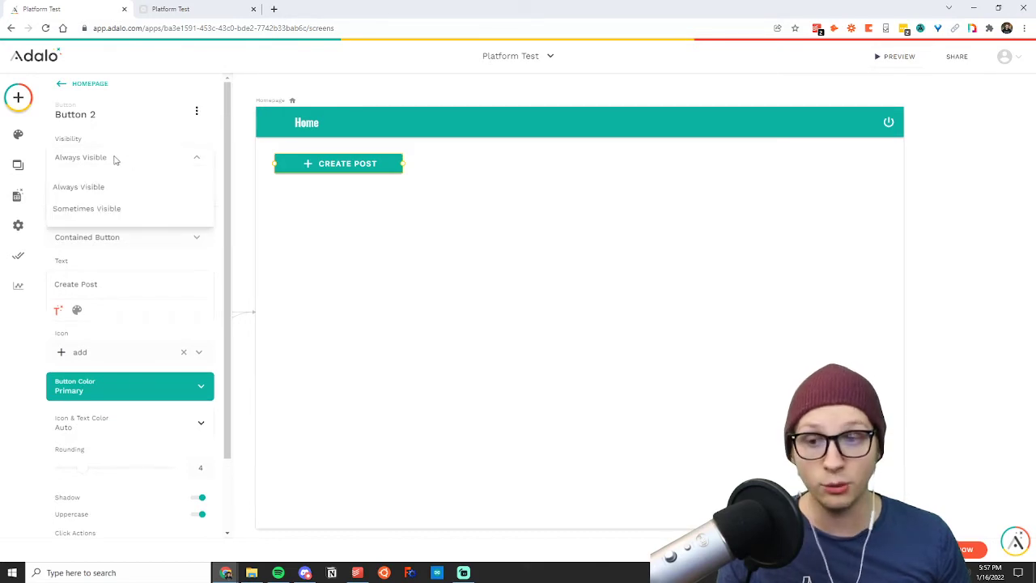
{"action": "left_click", "coordinate": [100, 209]}
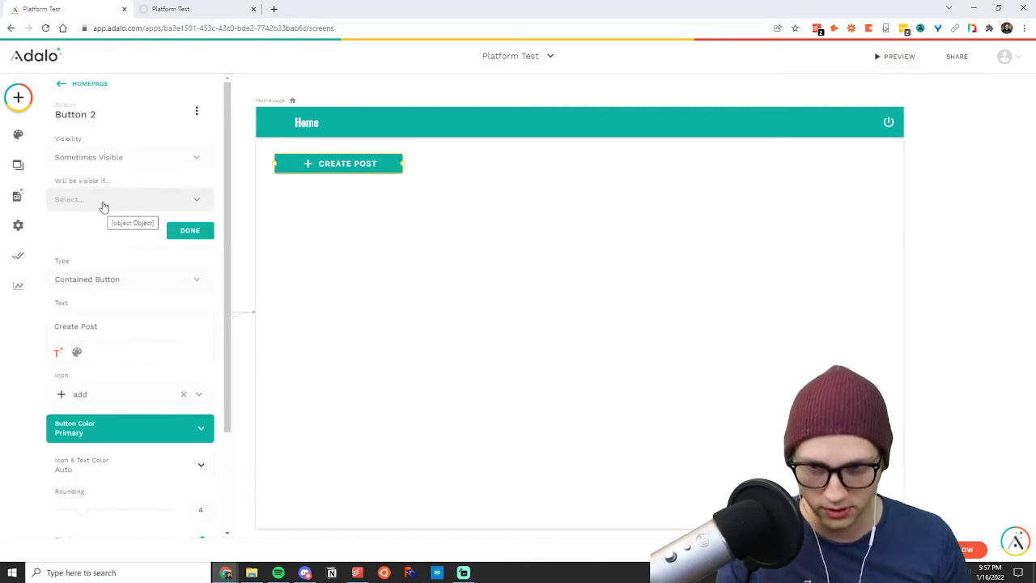
Make the Create Post button visible only if the logged-in user's Writer (T) / Reader property is true.
{"action": "left_click", "coordinate": [102, 203]}
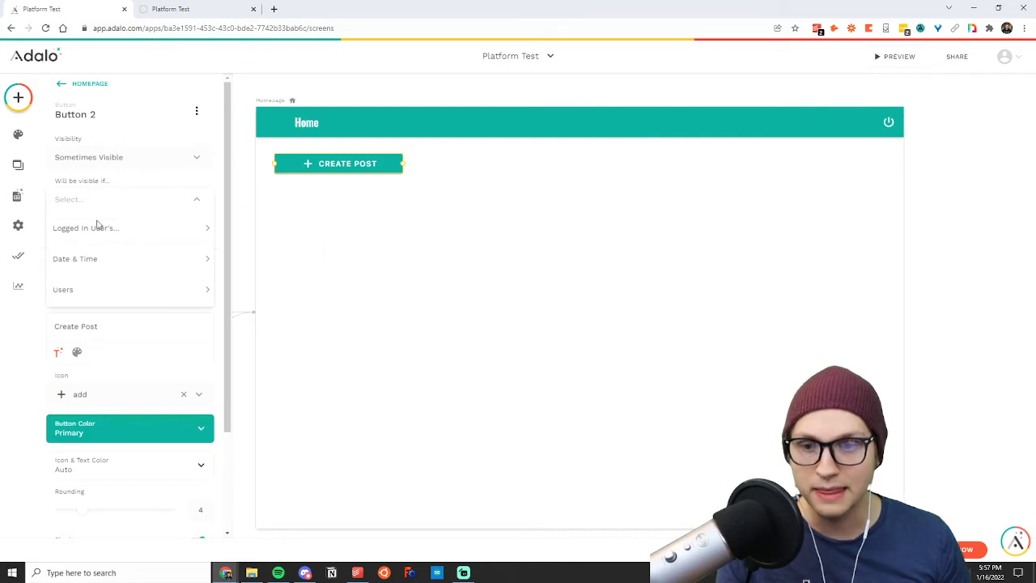
{"action": "mouse_move", "coordinate": [96, 228]}
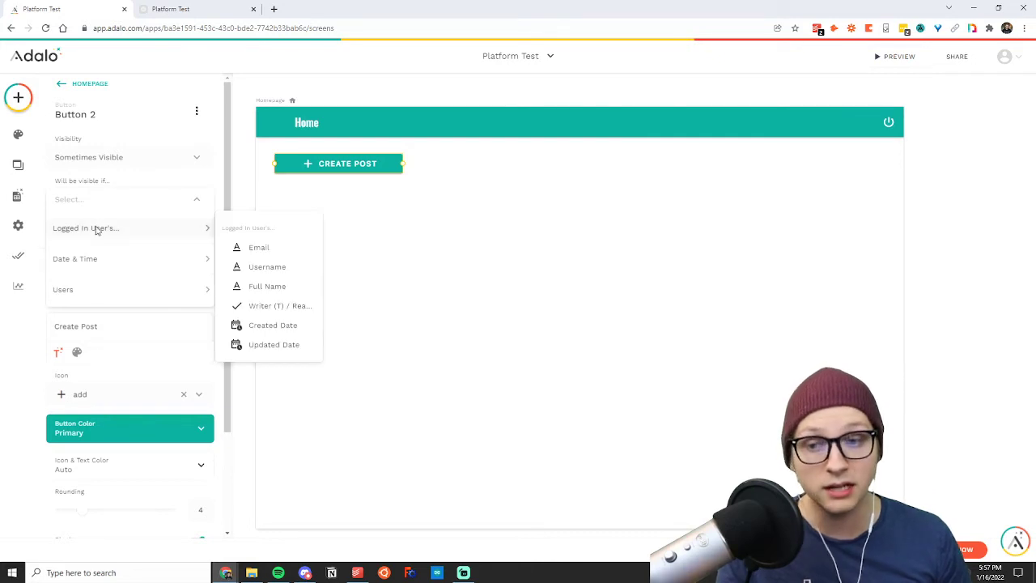
{"action": "left_click", "coordinate": [276, 307]}
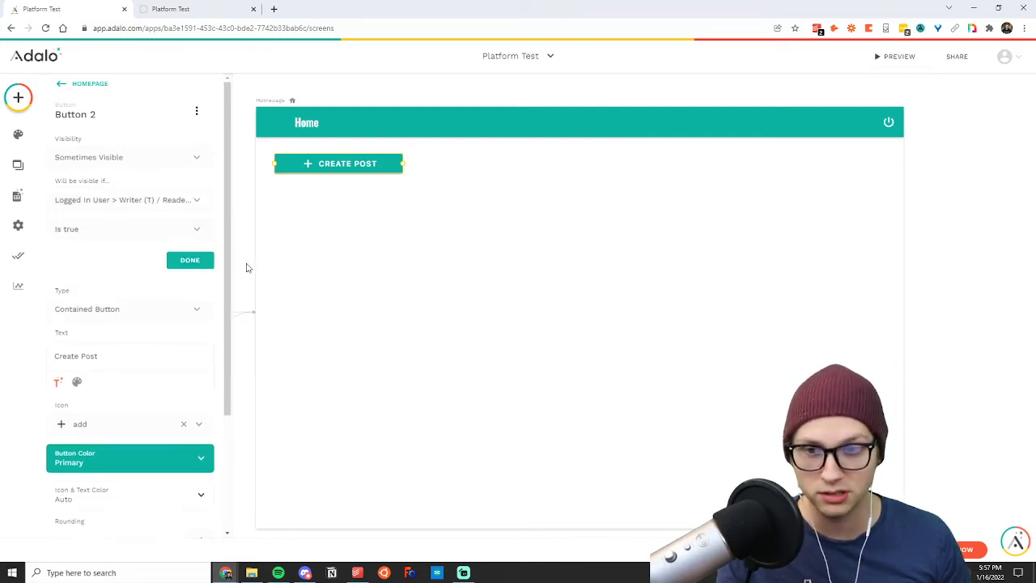
{"action": "left_click", "coordinate": [196, 232]}
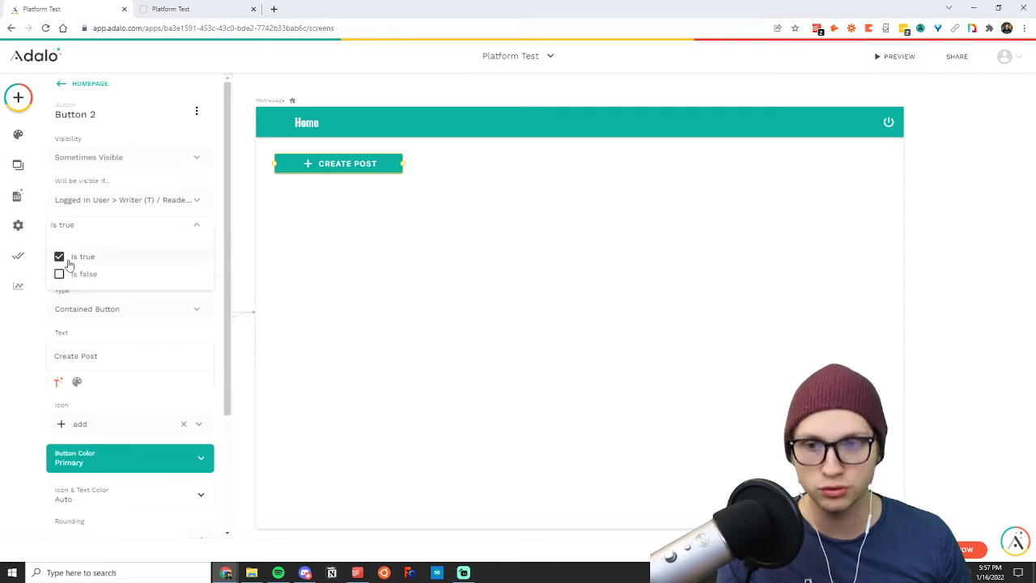
{"action": "left_click", "coordinate": [121, 183]}
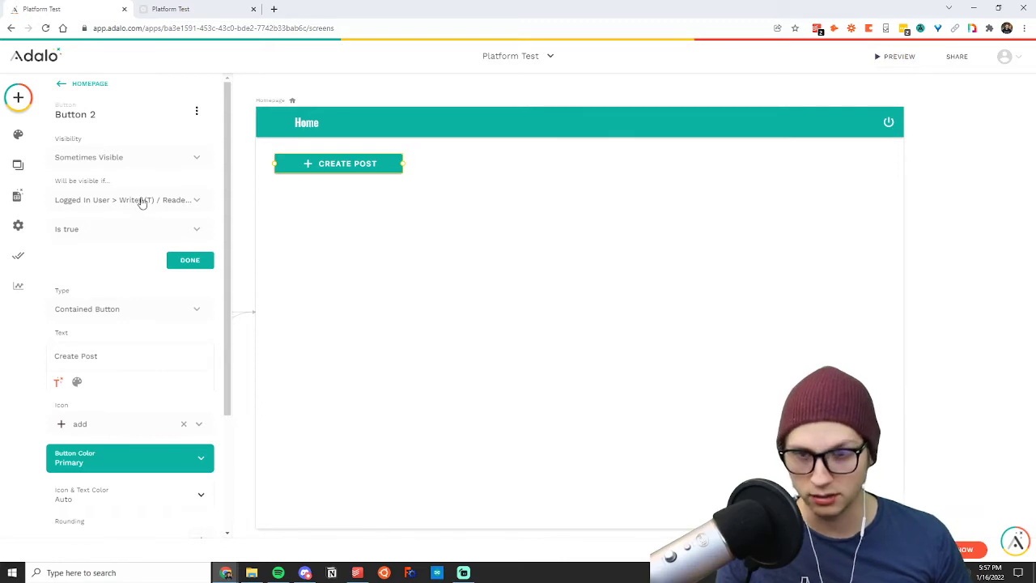
{"action": "left_click", "coordinate": [349, 164]}
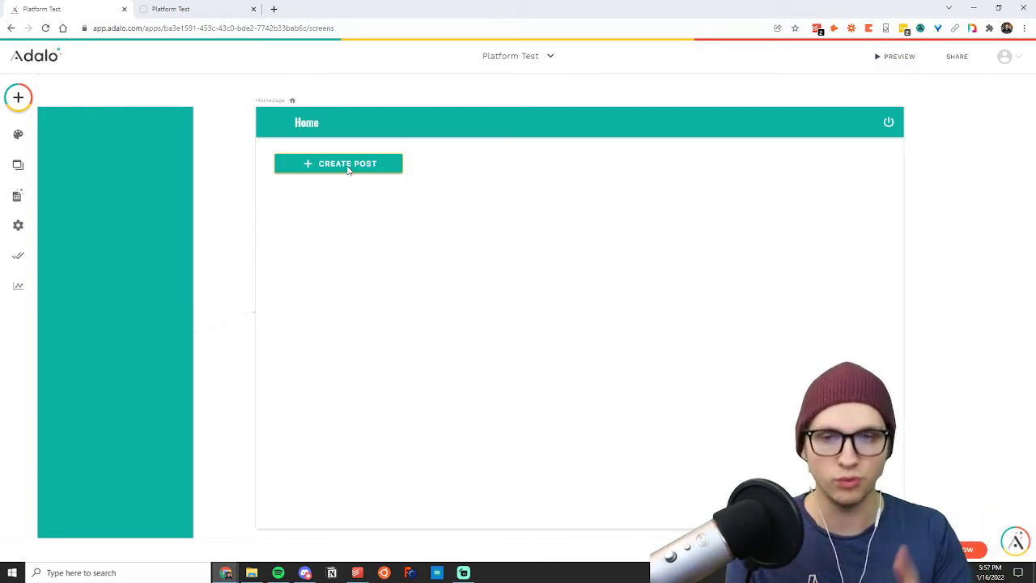
Replace the old app preview with a fresh one and log out from its Home screen.
{"action": "left_click", "coordinate": [202, 8]}
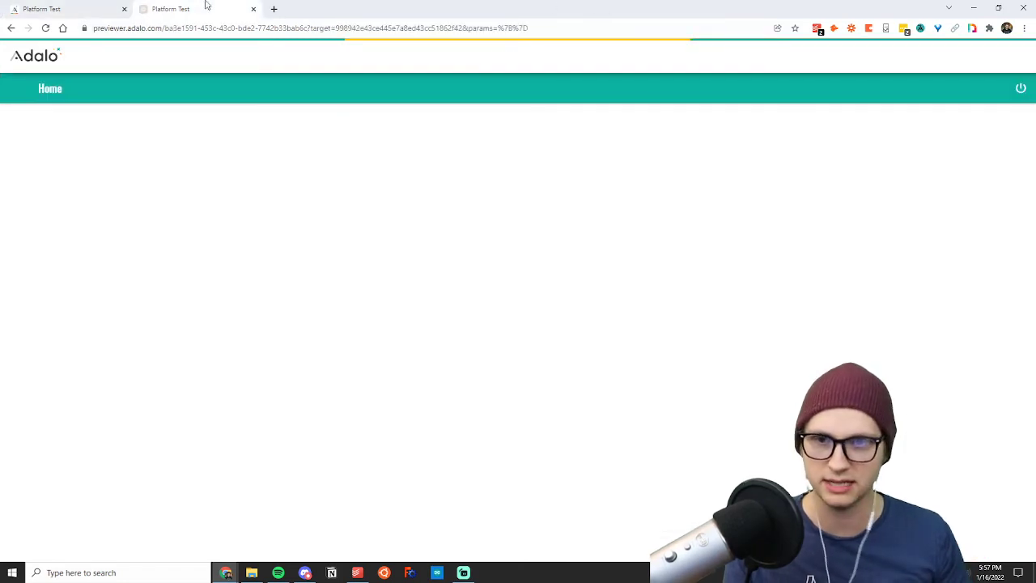
{"action": "left_click", "coordinate": [45, 31]}
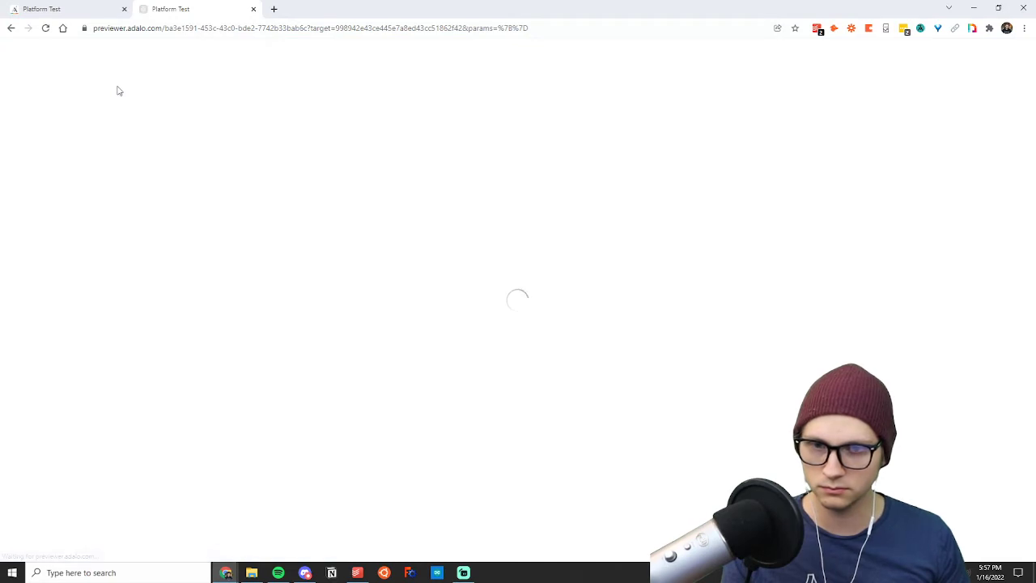
{"action": "left_click", "coordinate": [253, 9]}
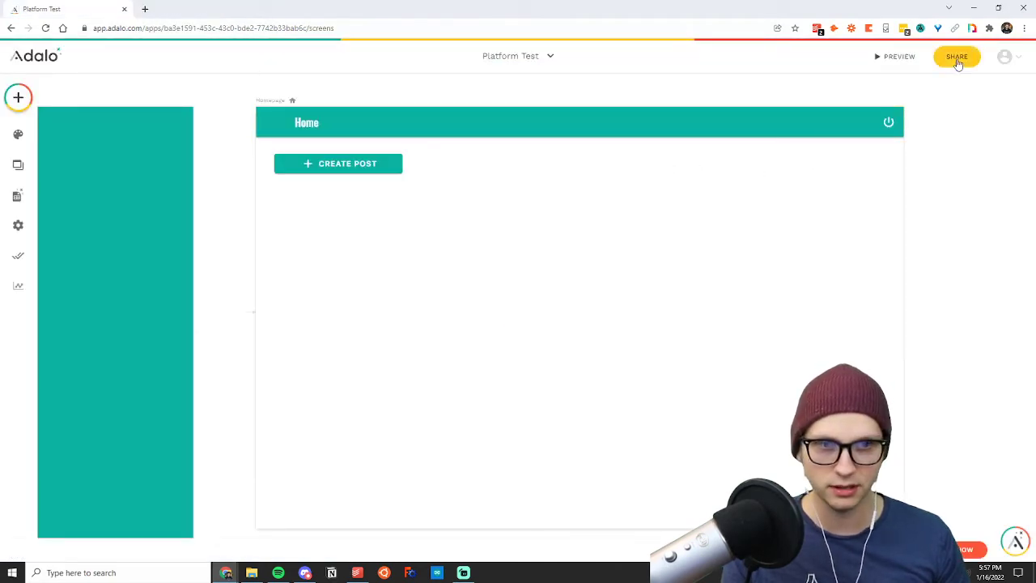
{"action": "left_click", "coordinate": [898, 59]}
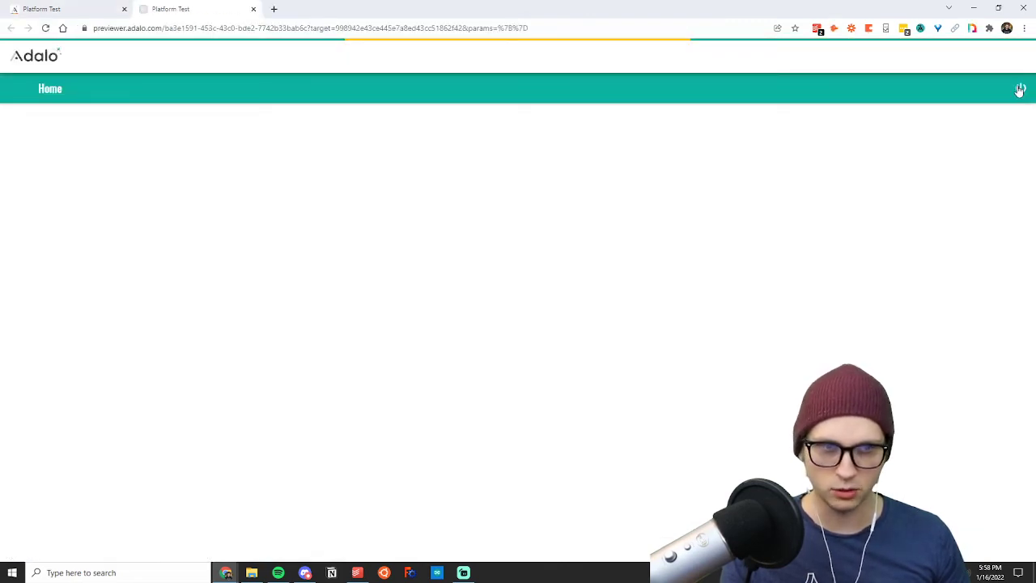
{"action": "left_click", "coordinate": [1019, 89]}
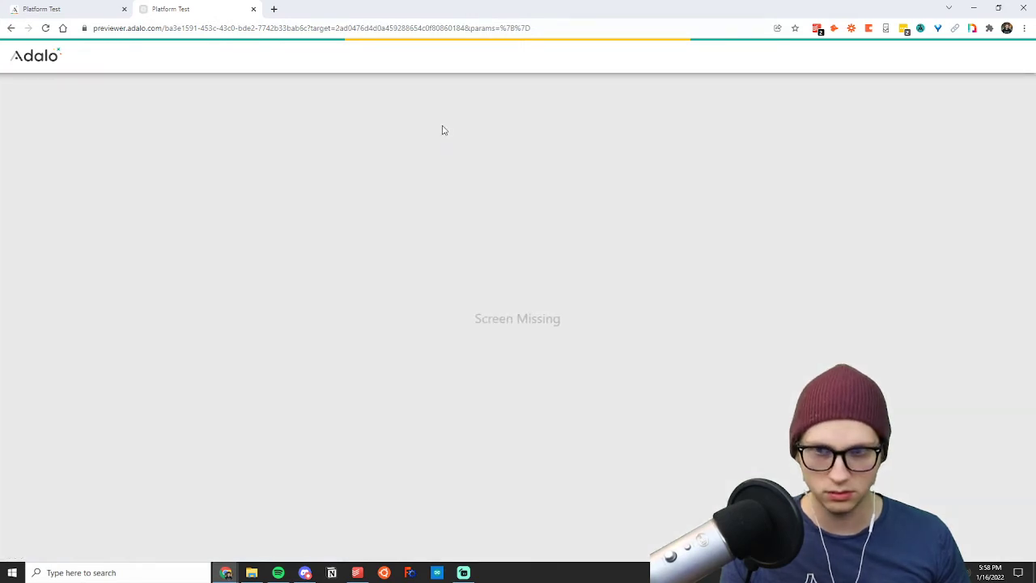
Set the empty Link action on the Homepage app bar's power icon to go to the Welcome screen.
{"action": "left_click", "coordinate": [91, 10]}
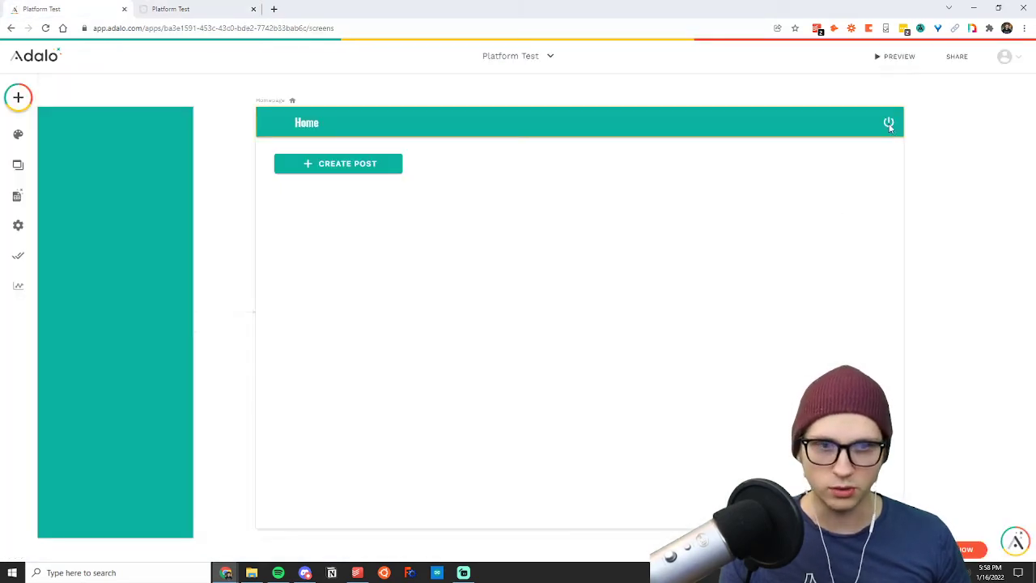
{"action": "left_click", "coordinate": [234, 10]}
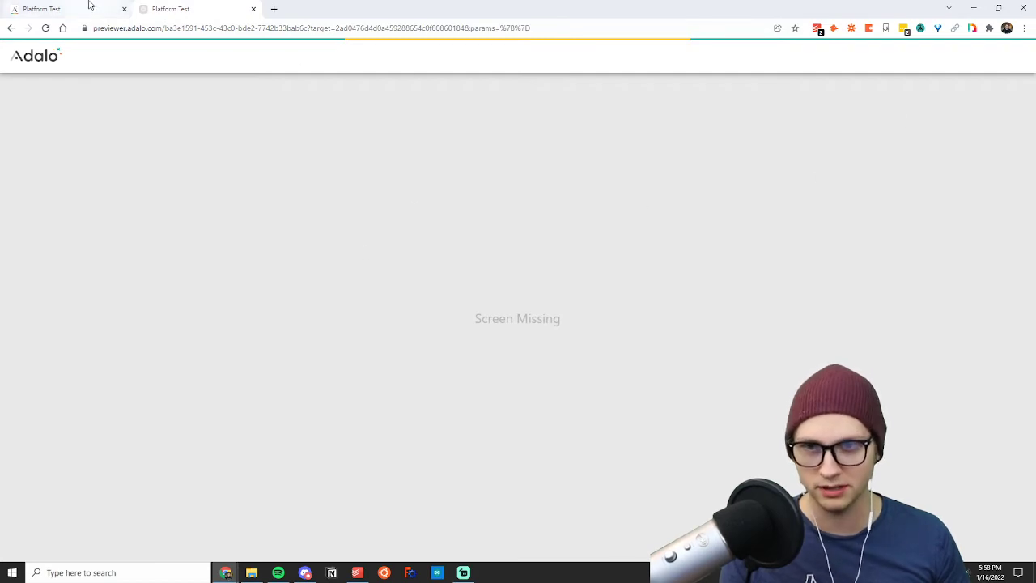
{"action": "left_click", "coordinate": [116, 7]}
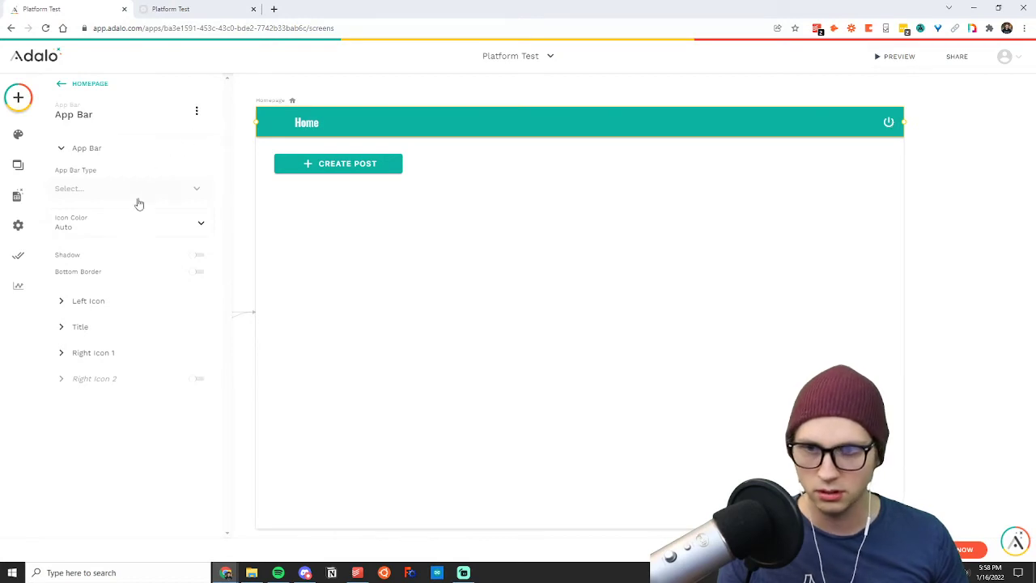
{"action": "left_click", "coordinate": [84, 356]}
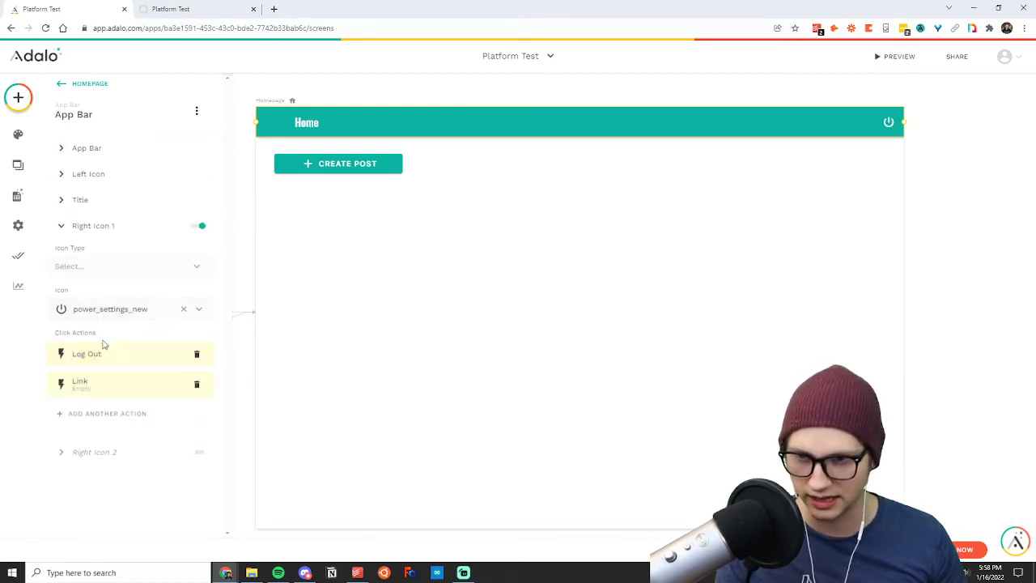
{"action": "left_click", "coordinate": [82, 392]}
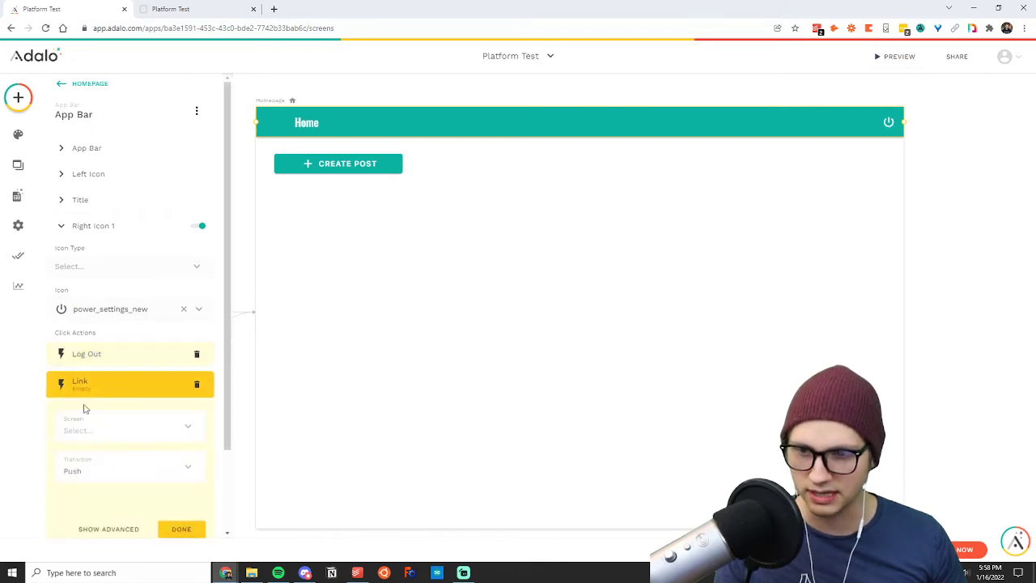
{"action": "left_click", "coordinate": [89, 433]}
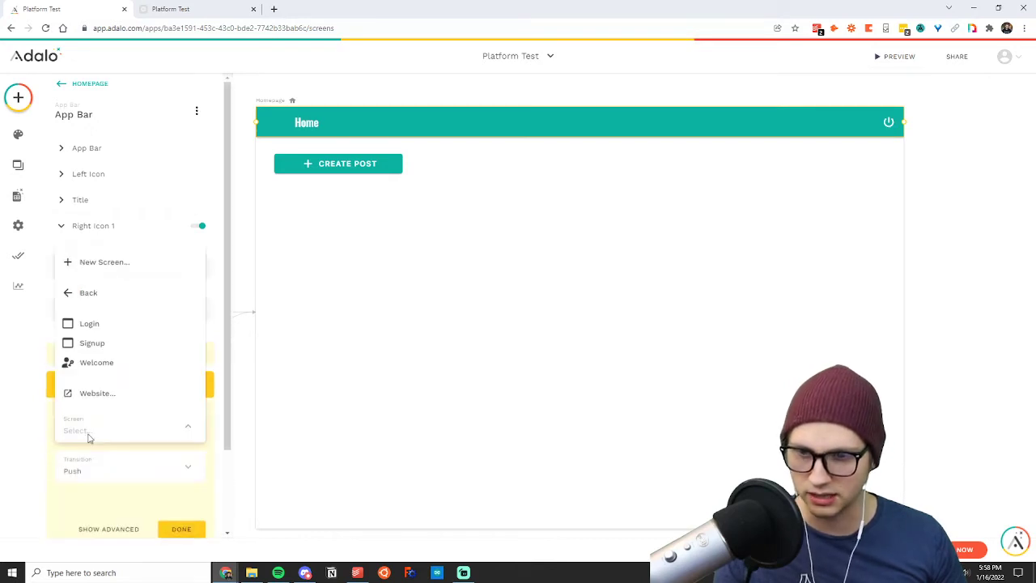
{"action": "left_click", "coordinate": [93, 364]}
{"action": "left_click", "coordinate": [180, 530]}
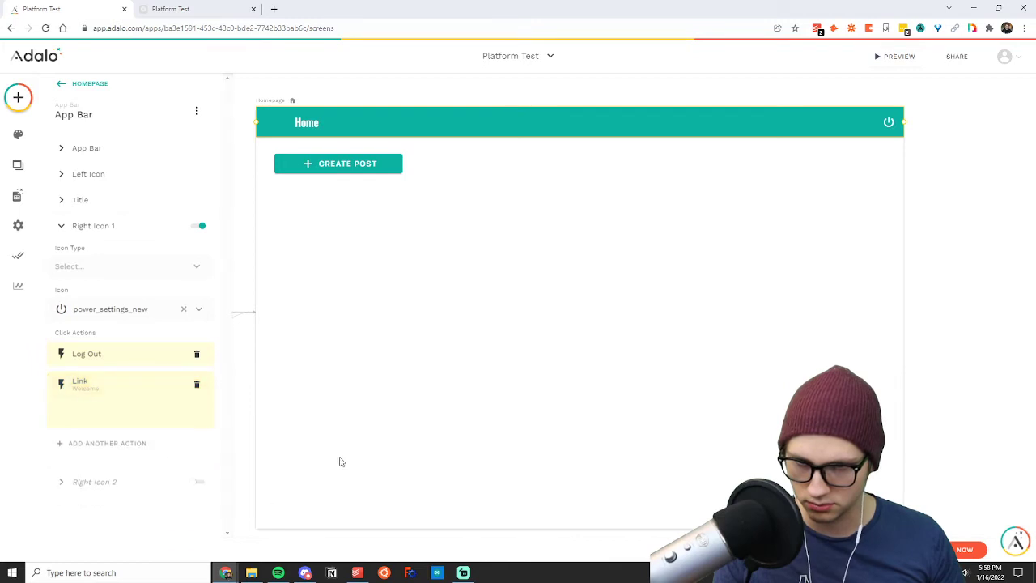
Open a new preview of the app and close the outdated preview.
{"action": "left_click", "coordinate": [884, 56]}
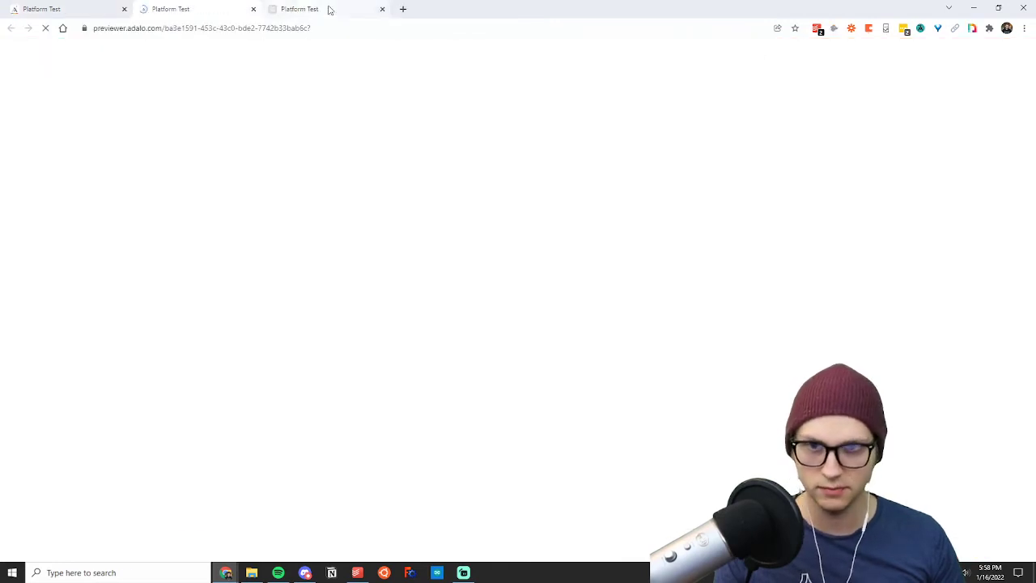
{"action": "left_click", "coordinate": [372, 9]}
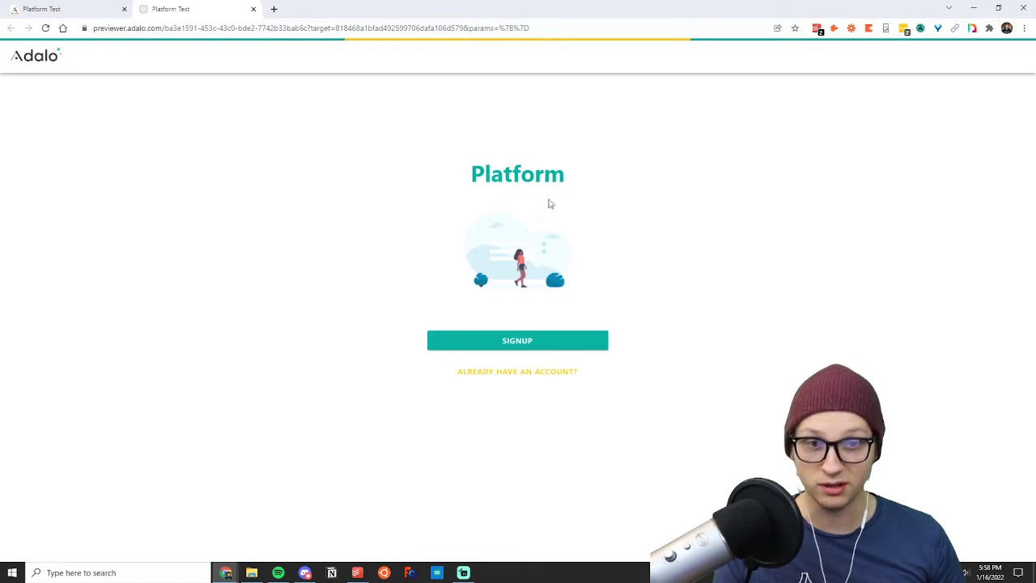
Start a new signup in the preview and fill in the test account's email, password and full name.
{"action": "left_click", "coordinate": [510, 341]}
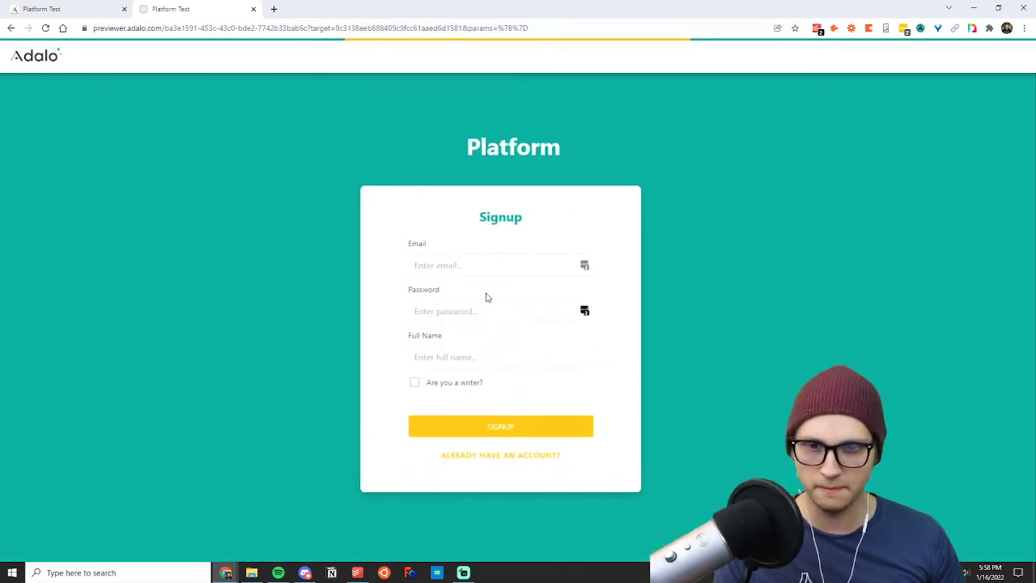
{"action": "left_click", "coordinate": [450, 264]}
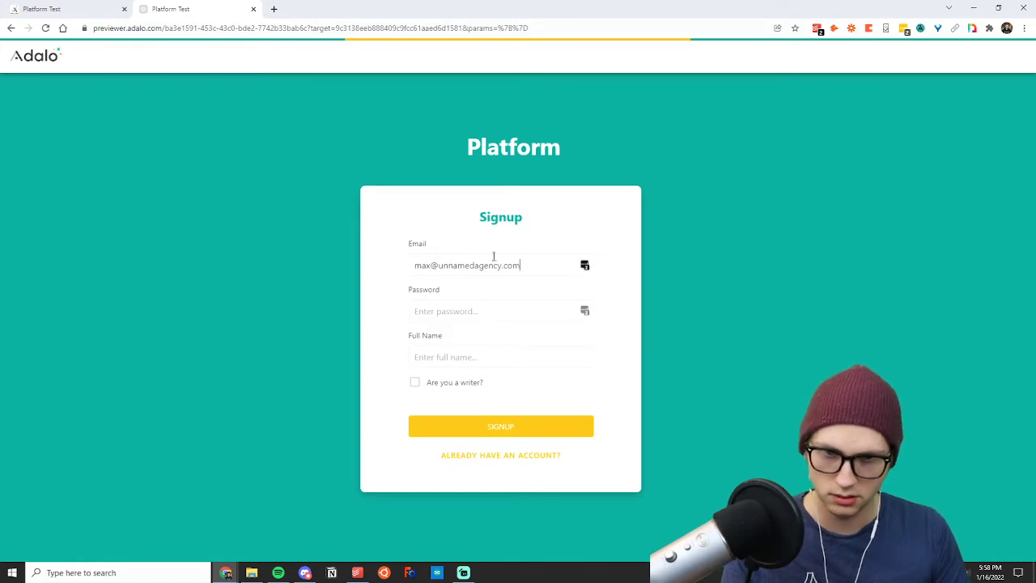
{"action": "left_click_drag", "start_coordinate": [520, 264], "coordinate": [439, 265]}
{"action": "type", "text": "max.com"}
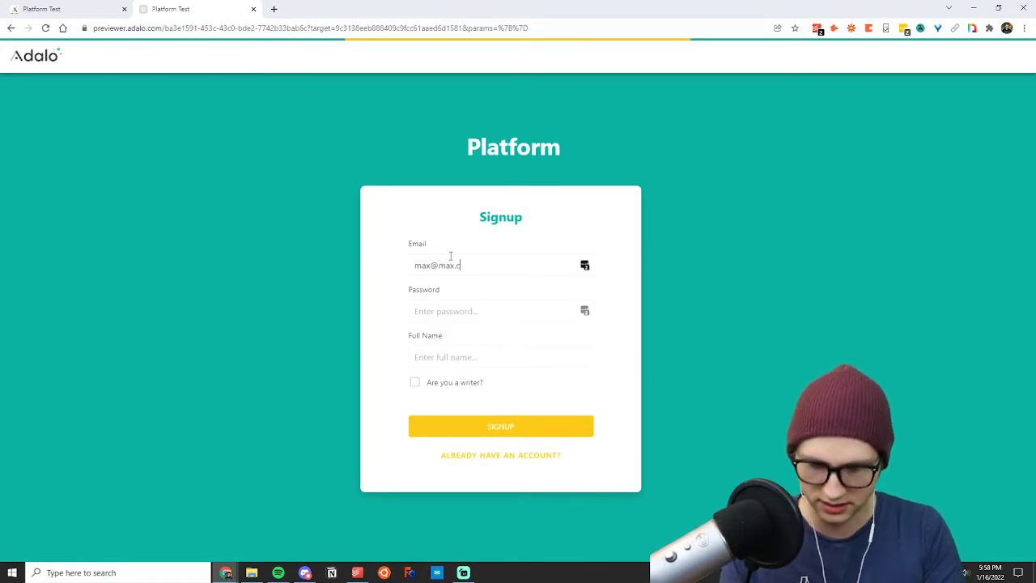
{"action": "left_click", "coordinate": [475, 304]}
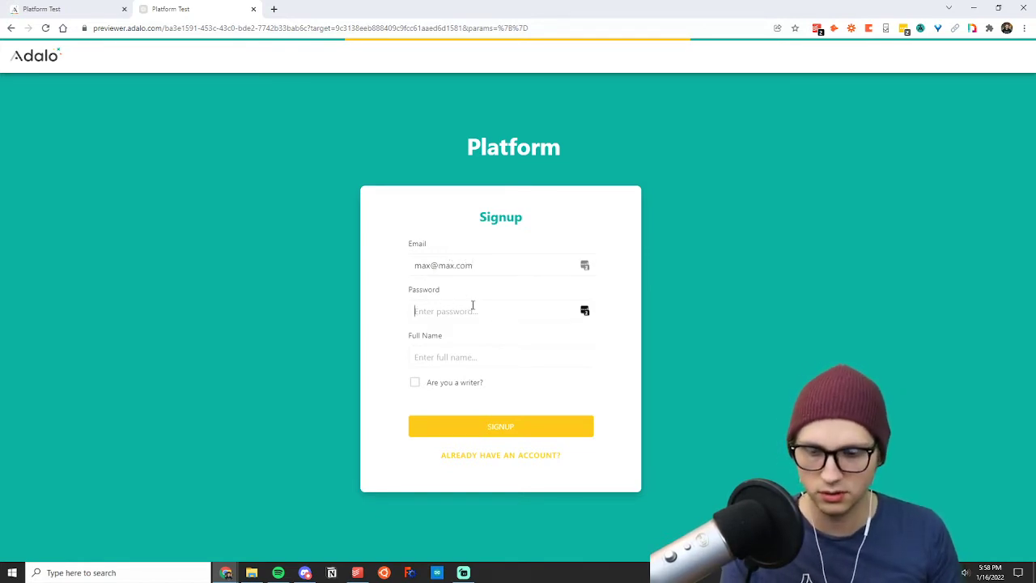
{"action": "type", "text": "max"}
{"action": "left_click", "coordinate": [453, 347]}
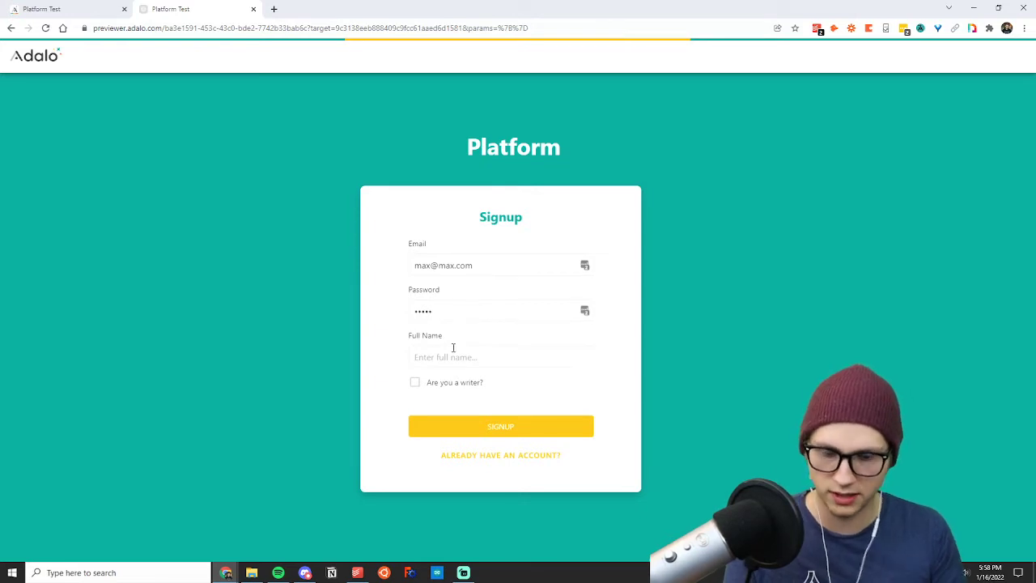
{"action": "type", "text": "Maxy Max"}
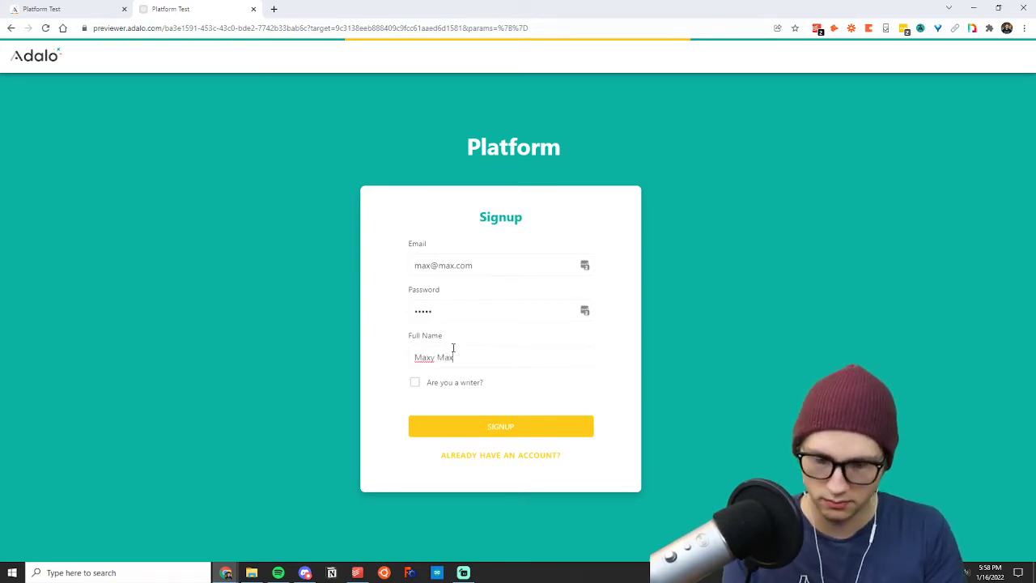
{"action": "type", "text": "max"}
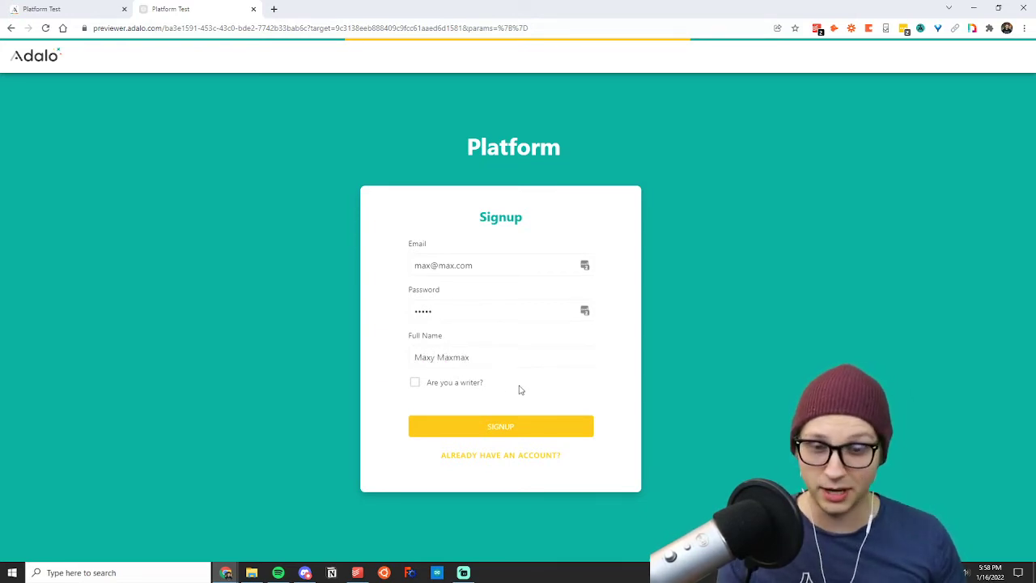
Mark the account as a writer, submit the signup and decline saving the login in LastPass.
{"action": "left_click", "coordinate": [416, 383]}
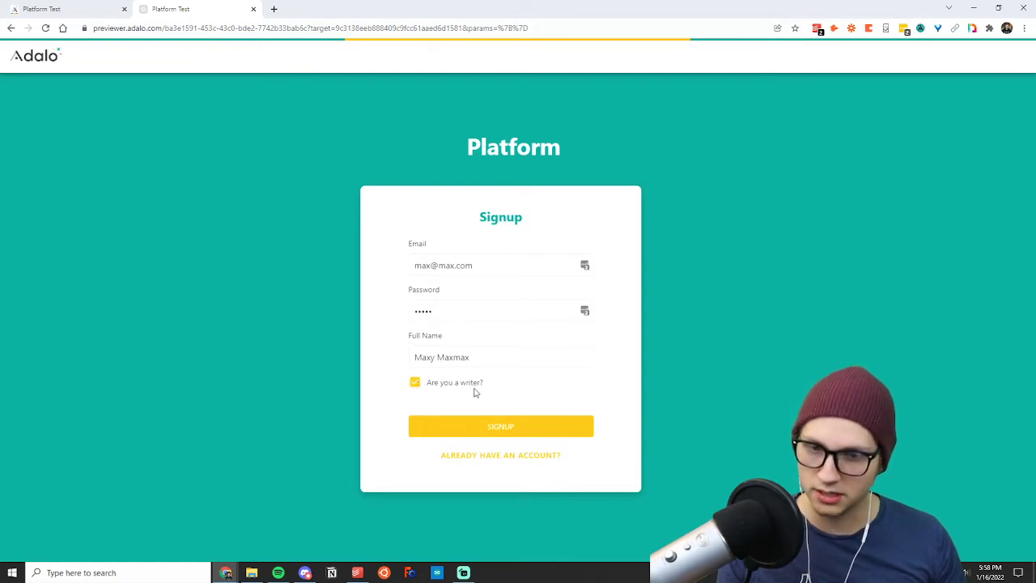
{"action": "left_click", "coordinate": [498, 426]}
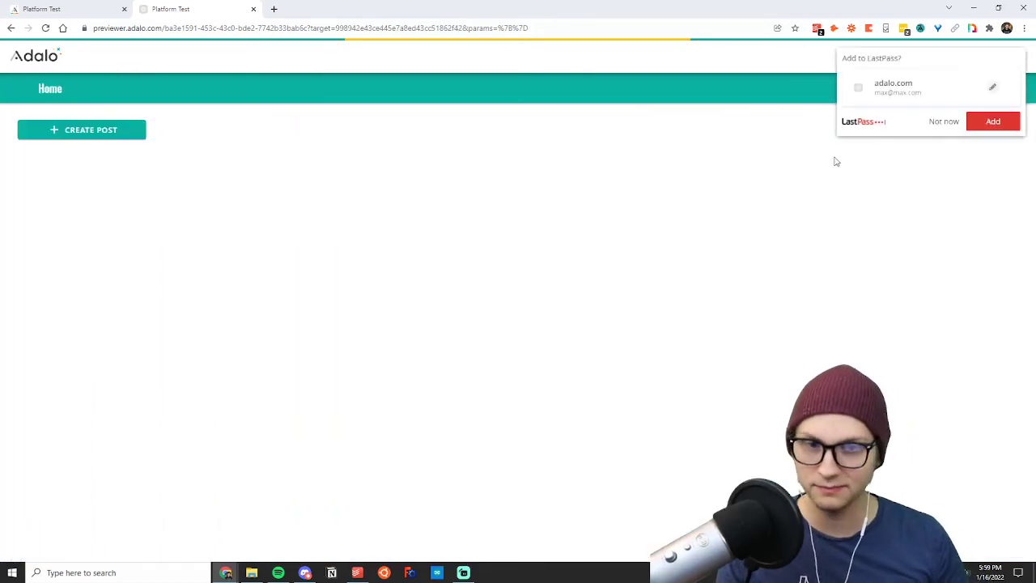
{"action": "left_click", "coordinate": [939, 123]}
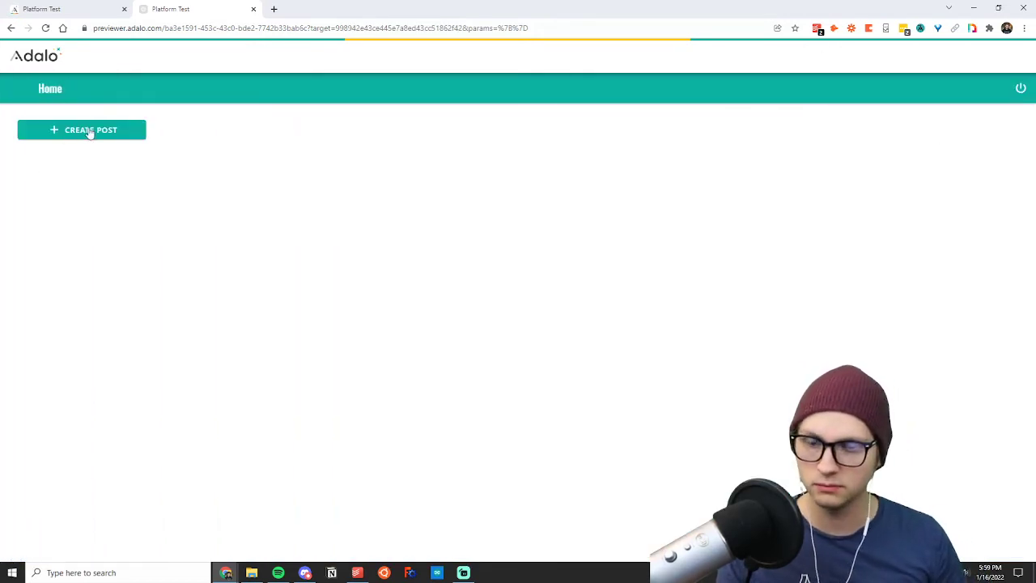
Return to the signup form, change the email to a different test address and submit with the writer option unchecked.
{"action": "left_click", "coordinate": [10, 28]}
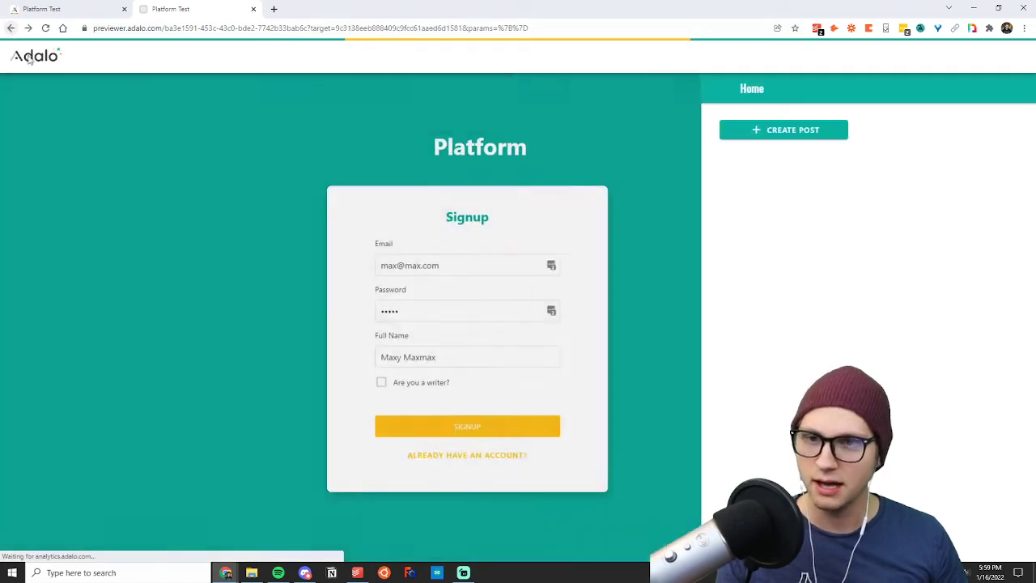
{"action": "left_click_drag", "start_coordinate": [480, 264], "coordinate": [378, 268]}
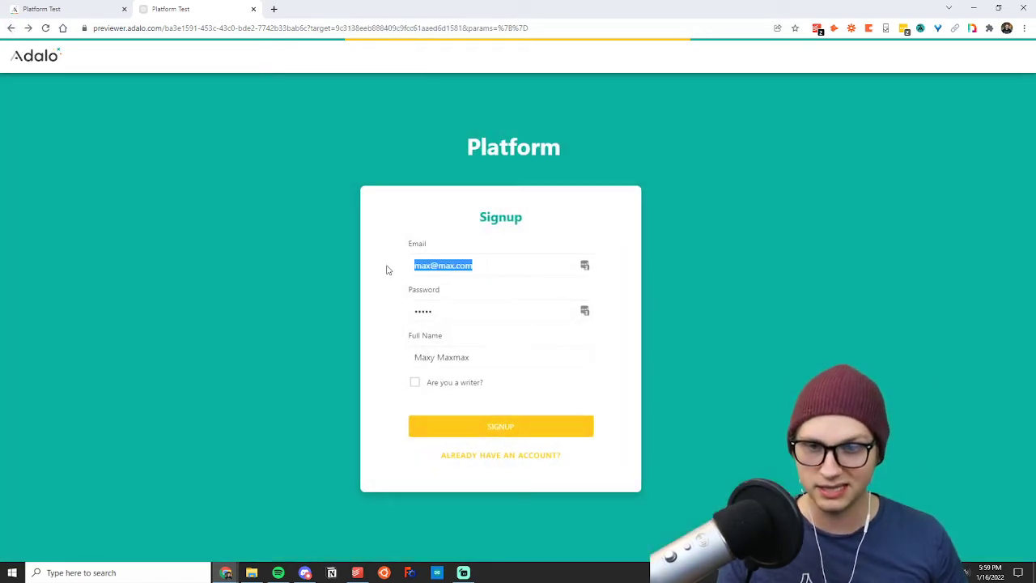
{"action": "key", "text": "Right"}
{"action": "key", "text": "BackSpace"}
{"action": "key", "text": "BackSpace"}
{"action": "key", "text": "BackSpace"}
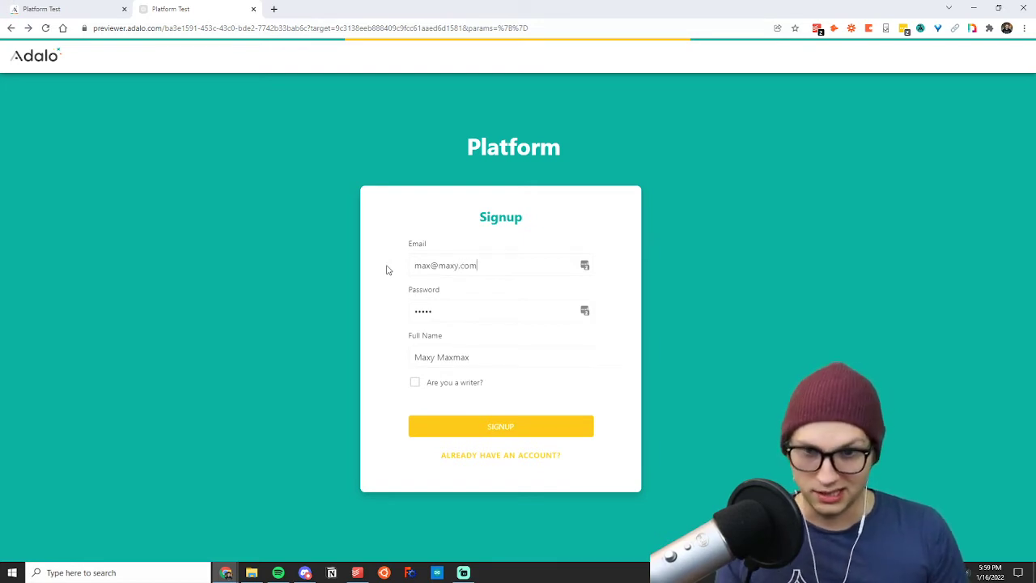
{"action": "left_click", "coordinate": [466, 427]}
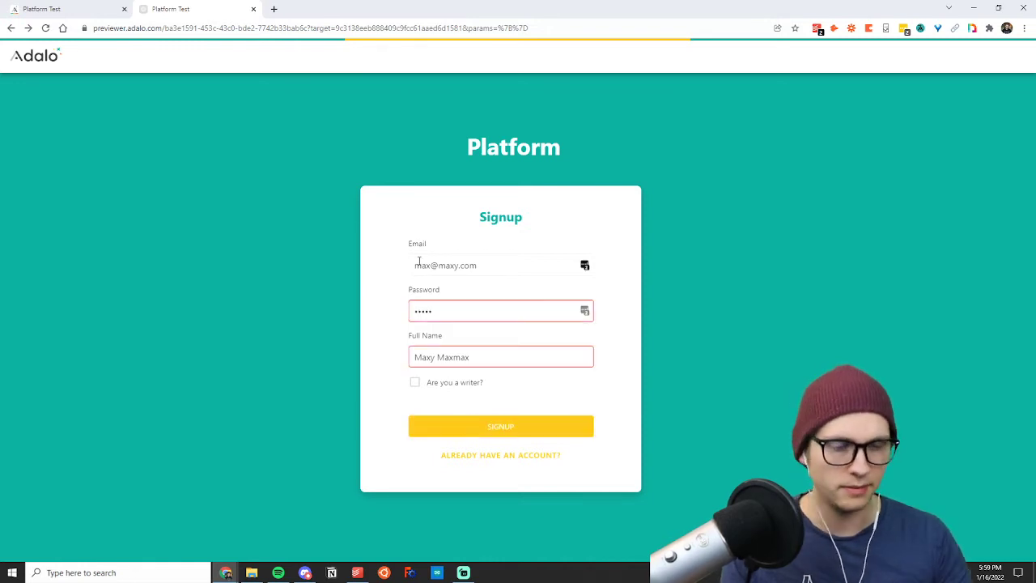
Edit the password and full name, sign up as a non-writer and log out from the Home screen.
{"action": "left_click", "coordinate": [444, 310]}
{"action": "type", "text": "a"}
{"action": "left_click", "coordinate": [483, 357]}
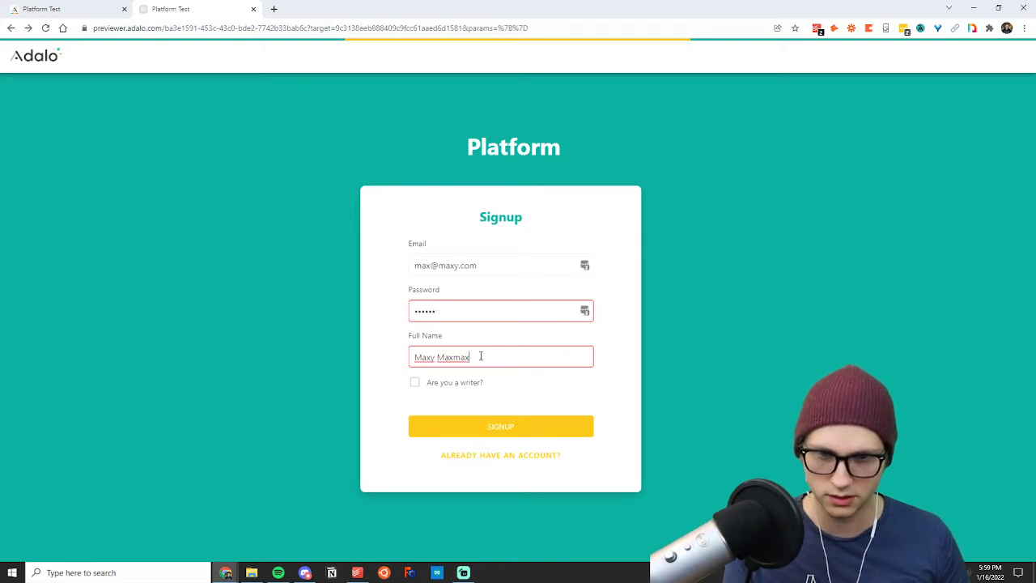
{"action": "type", "text": "drsg"}
{"action": "left_click", "coordinate": [502, 426]}
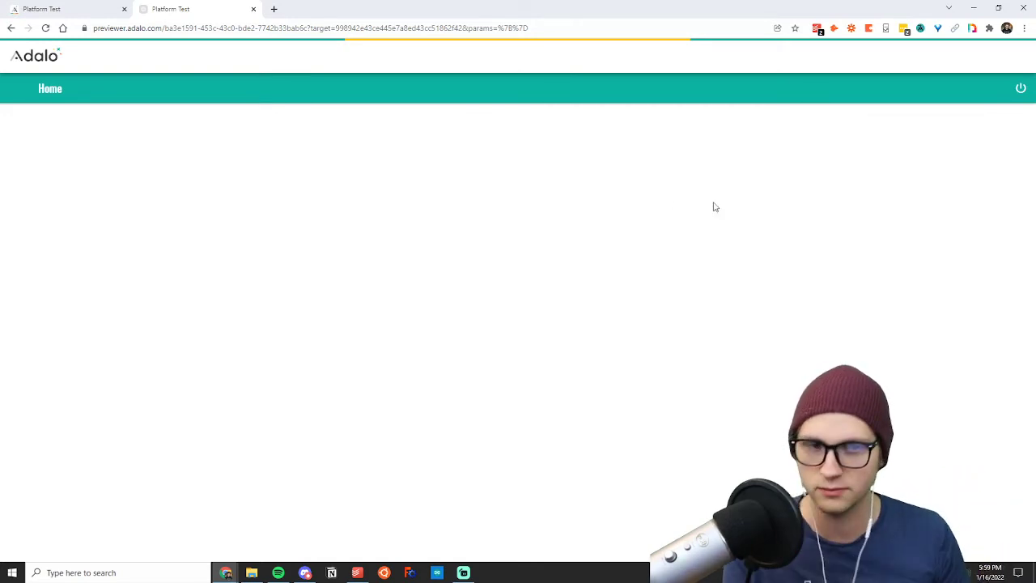
{"action": "left_click", "coordinate": [1024, 89]}
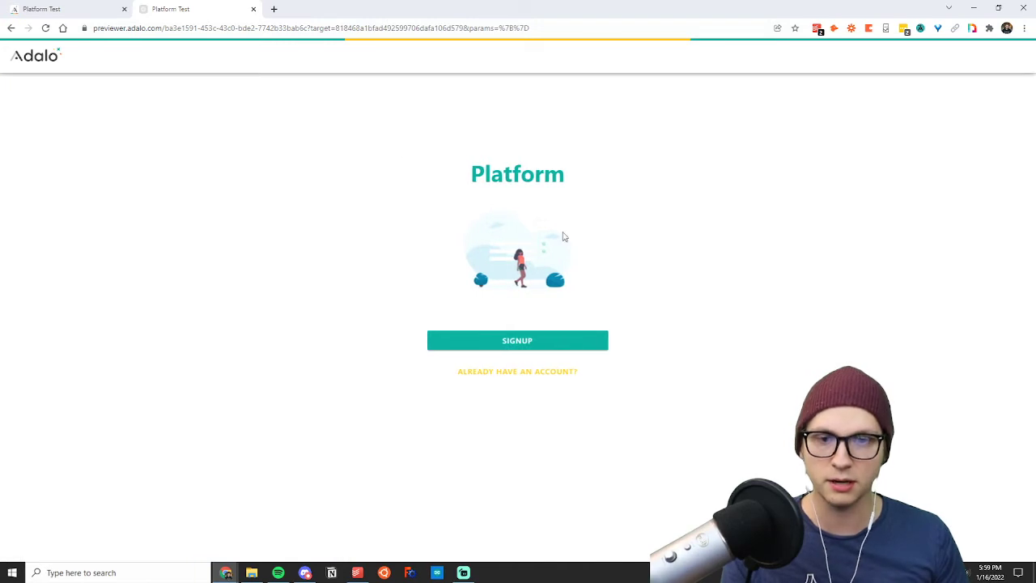
Switch back to the Adalo editor and browse the Lists and Forms & Fields component categories.
{"action": "key", "text": "ctrl+Tab"}
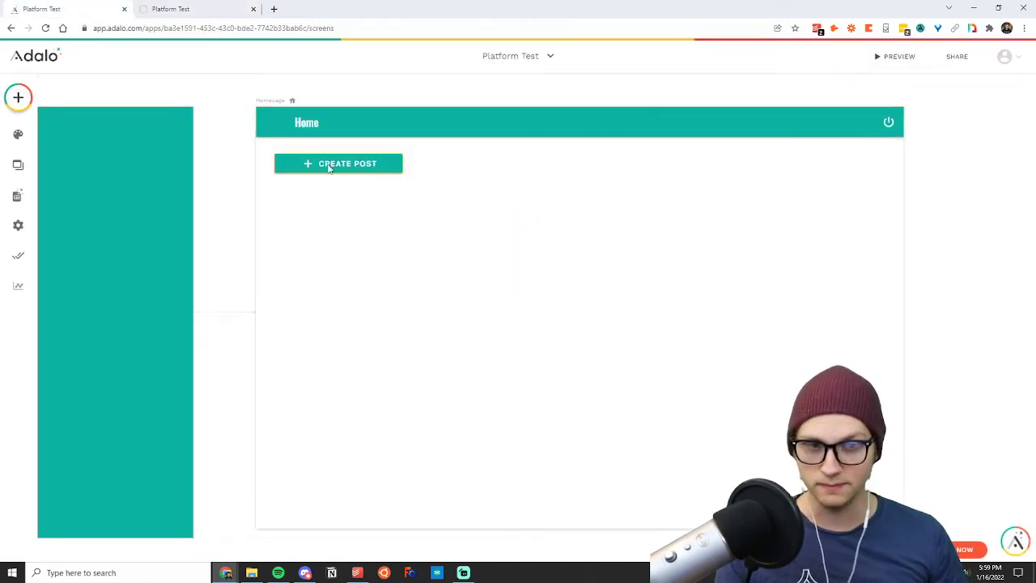
{"action": "left_click", "coordinate": [18, 97]}
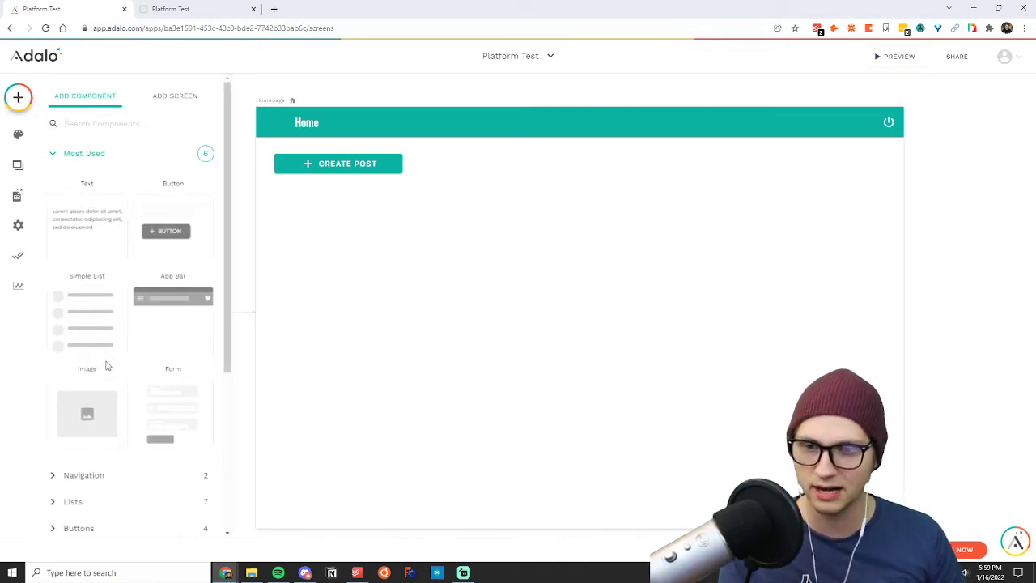
{"action": "left_click", "coordinate": [81, 154]}
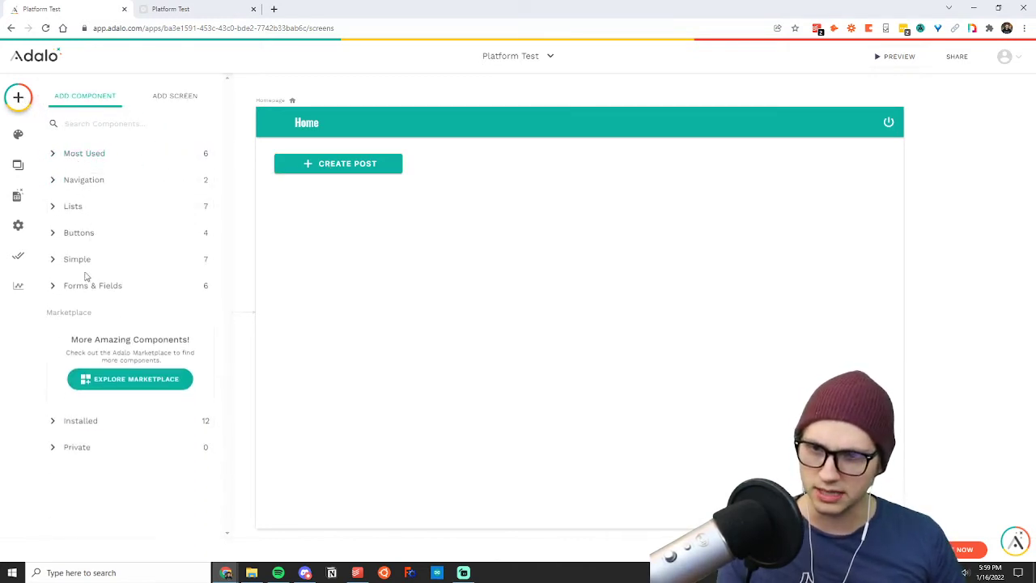
{"action": "left_click", "coordinate": [74, 206]}
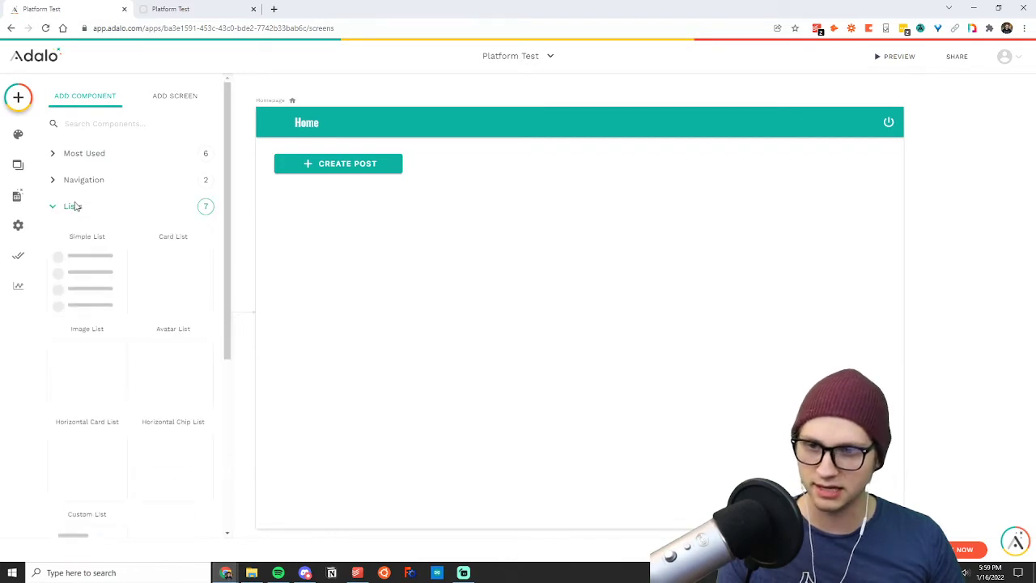
{"action": "left_click", "coordinate": [104, 211]}
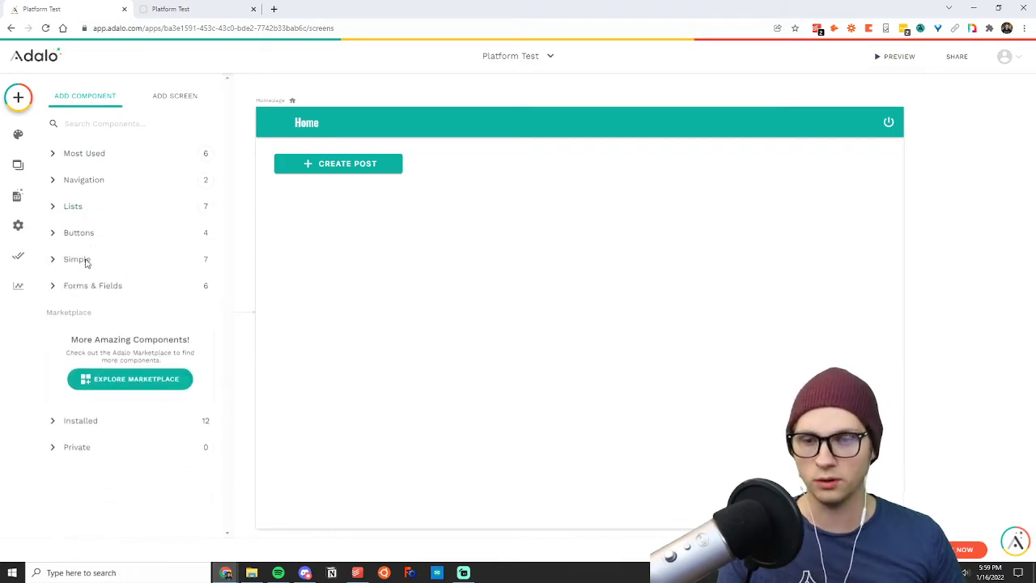
{"action": "left_click", "coordinate": [78, 286]}
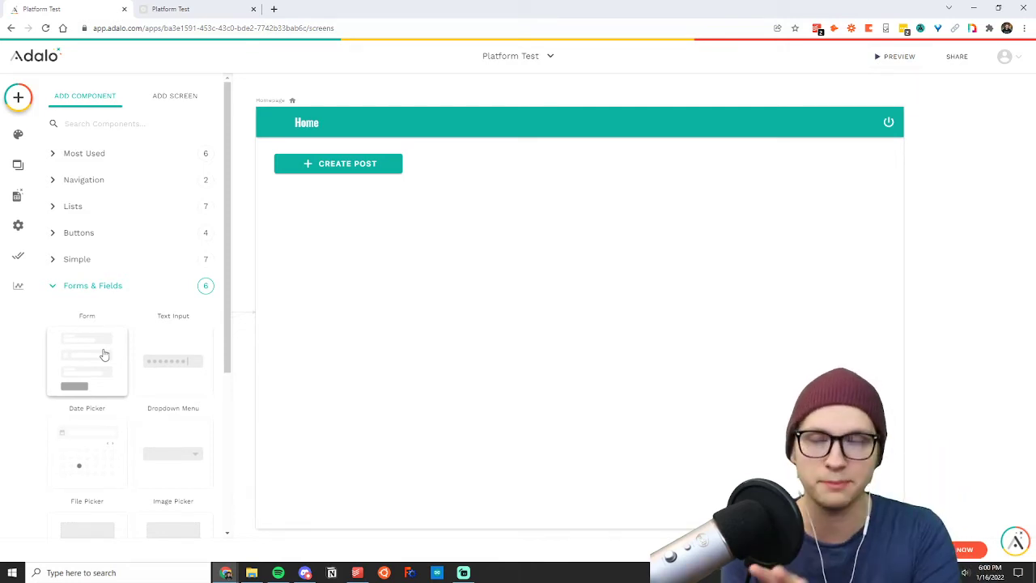
Review the Users collection's records in the database, checking the Writer (T) / Reader values, and close them.
{"action": "left_click", "coordinate": [15, 202]}
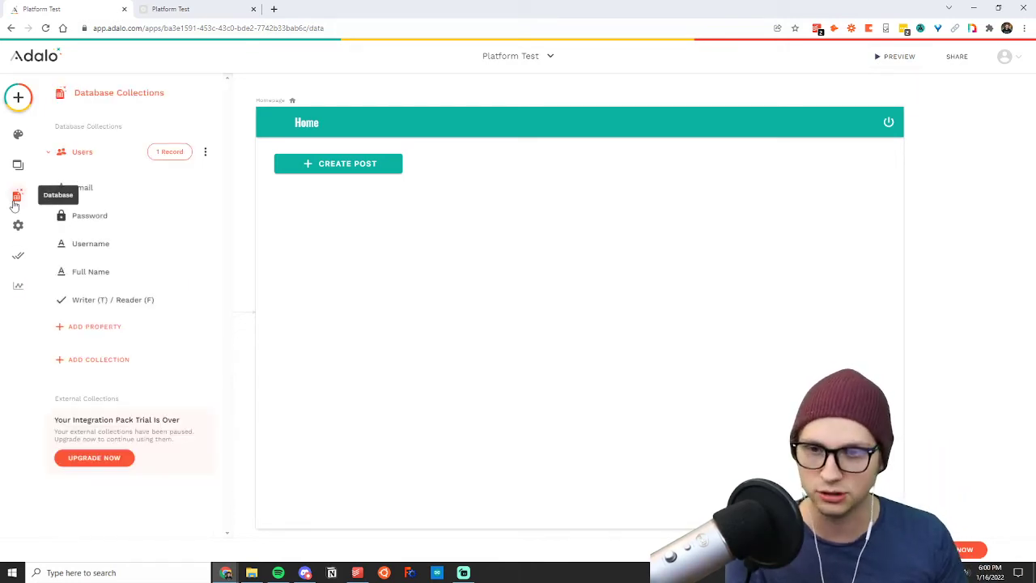
{"action": "left_click", "coordinate": [85, 153]}
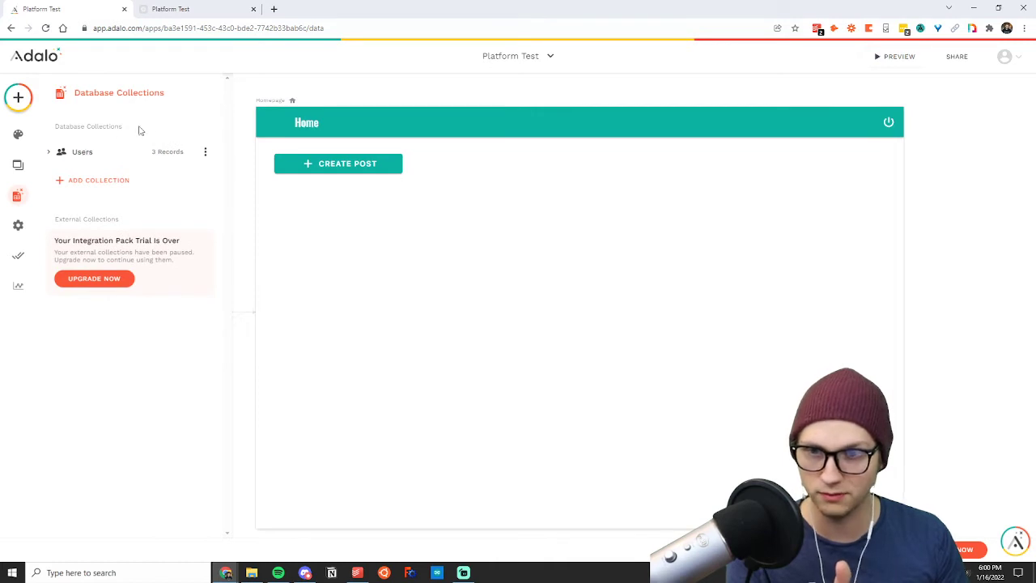
{"action": "left_click", "coordinate": [101, 152]}
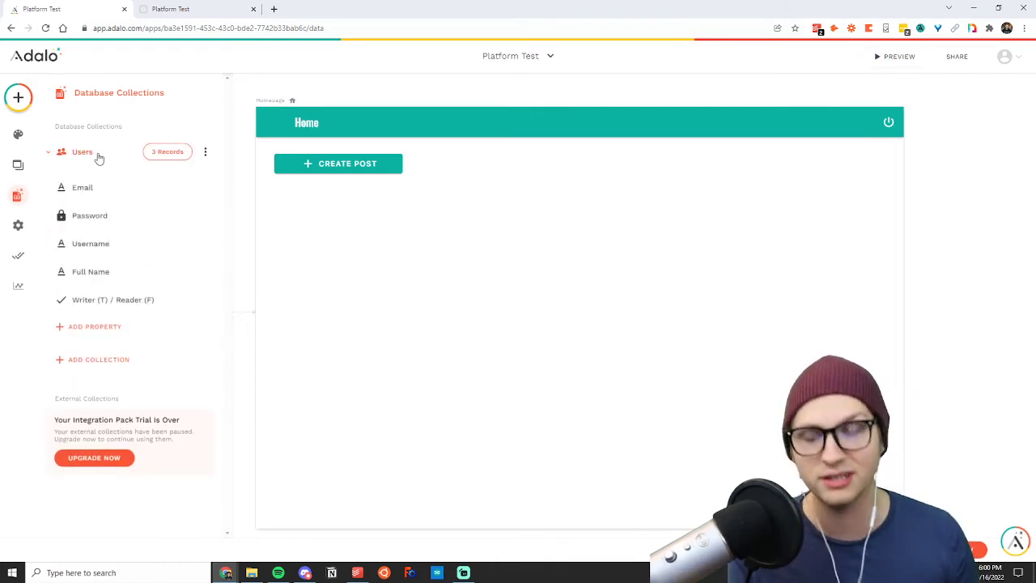
{"action": "left_click", "coordinate": [162, 158]}
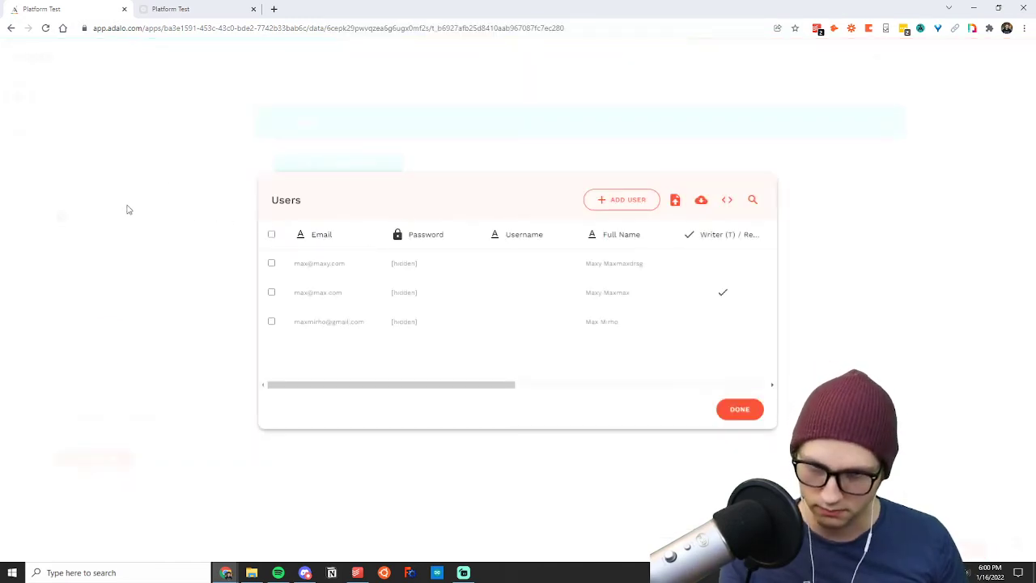
{"action": "left_click", "coordinate": [127, 209]}
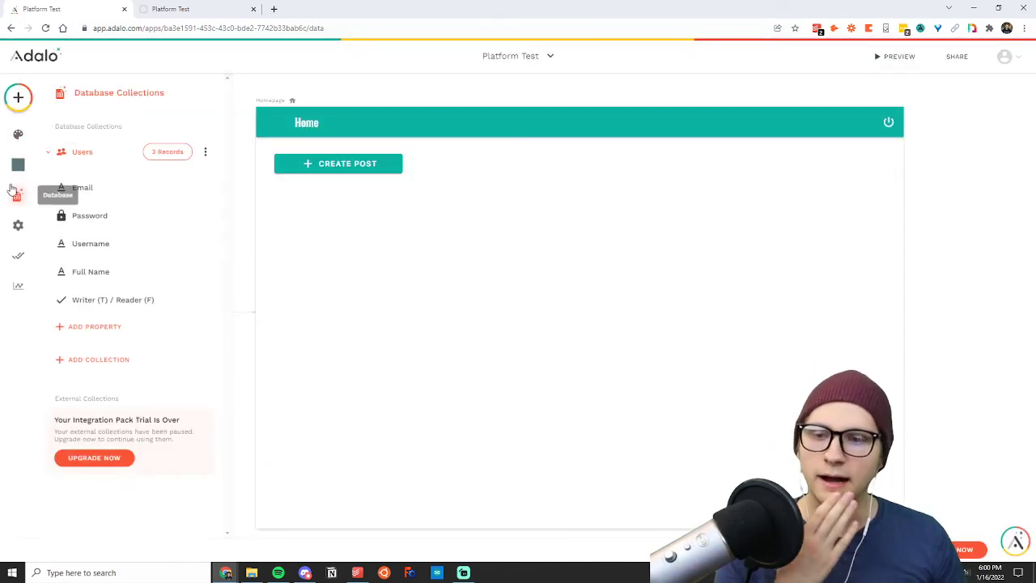
{"action": "left_click", "coordinate": [375, 234]}
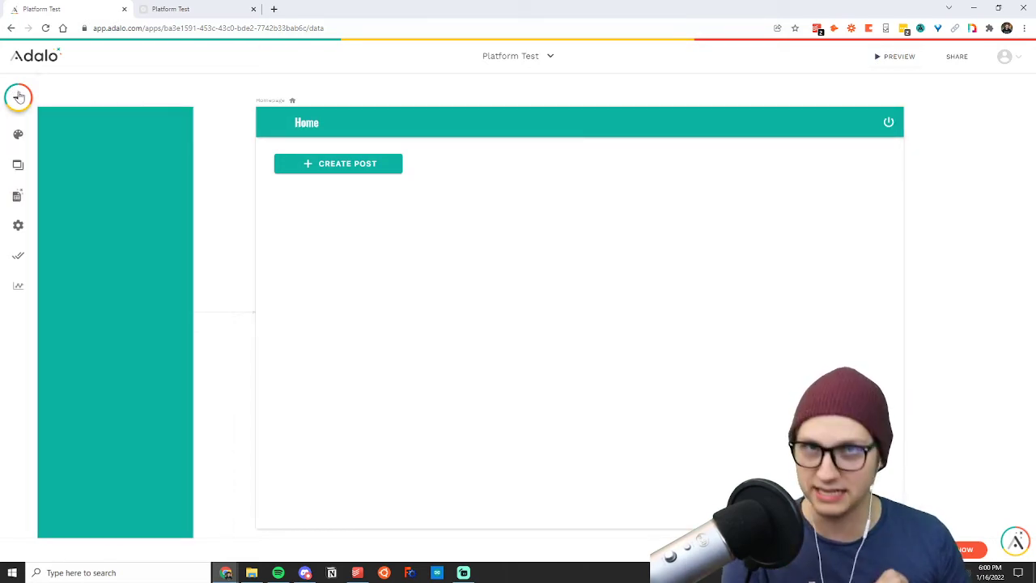
Examine the list component types available for the Homepage and collapse the component categories.
{"action": "left_click", "coordinate": [19, 96]}
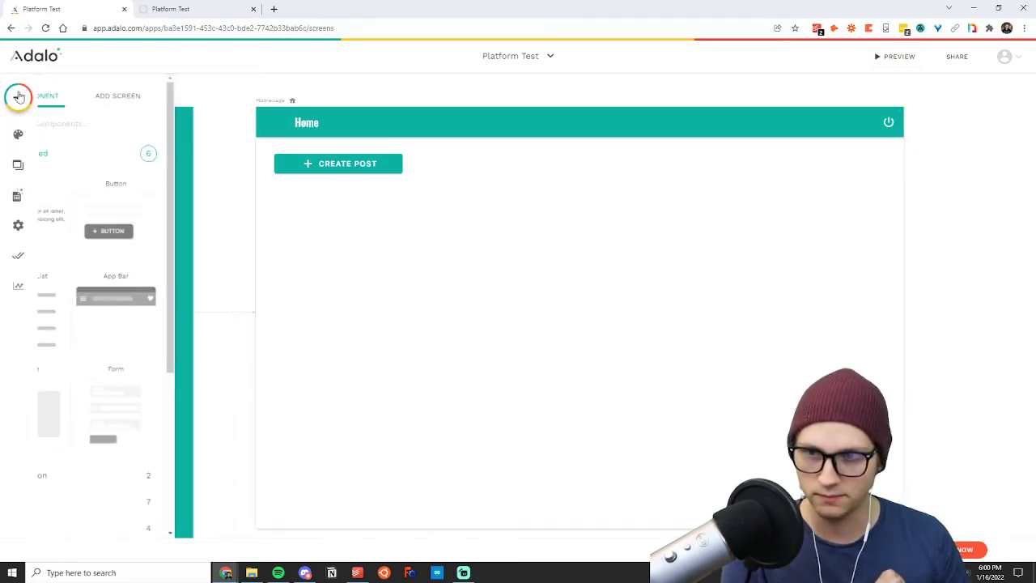
{"action": "left_click", "coordinate": [75, 158]}
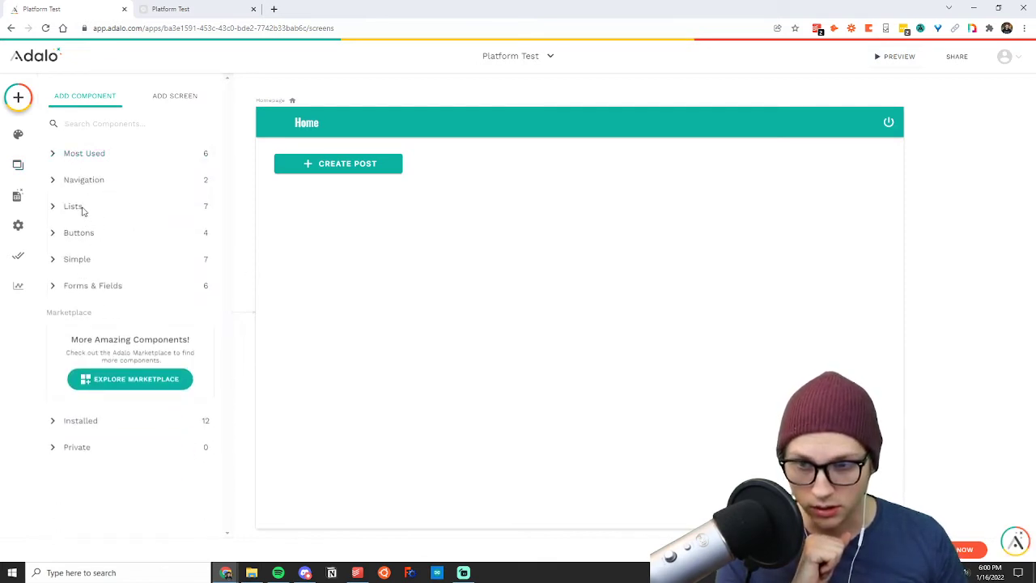
{"action": "left_click", "coordinate": [77, 207]}
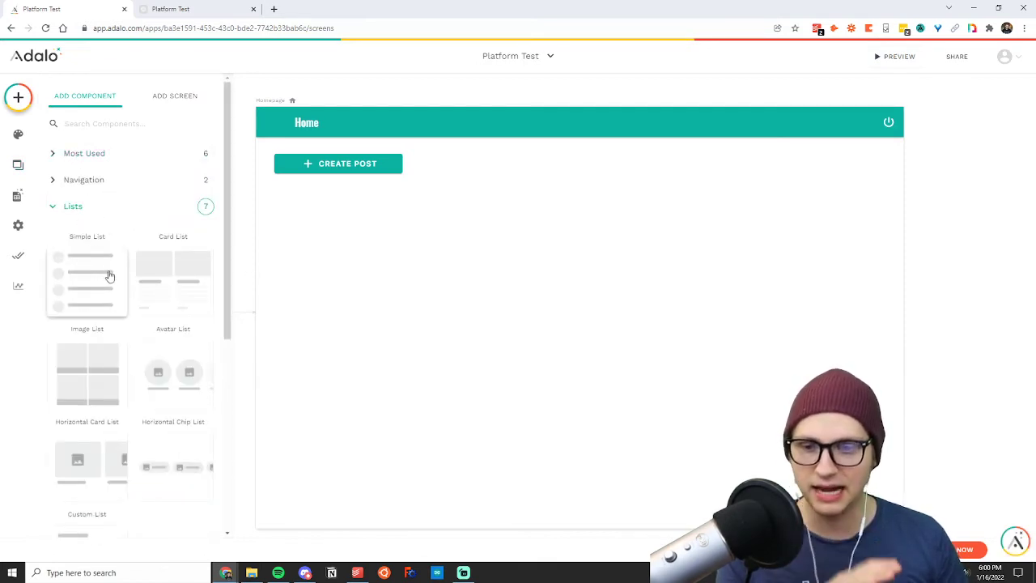
{"action": "scroll", "coordinate": [121, 282], "scroll_direction": "down", "scroll_amount": 1}
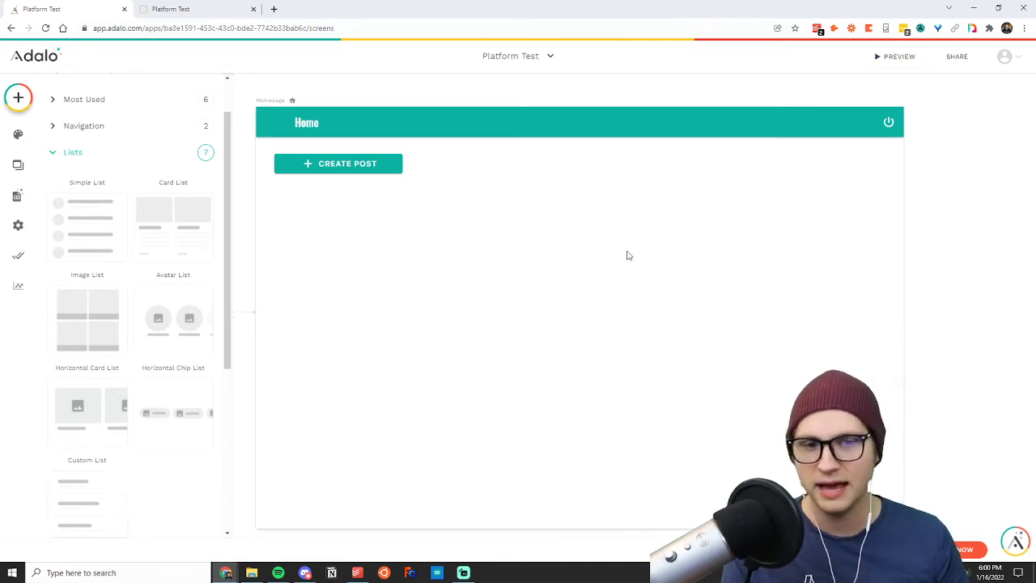
{"action": "left_click", "coordinate": [65, 151]}
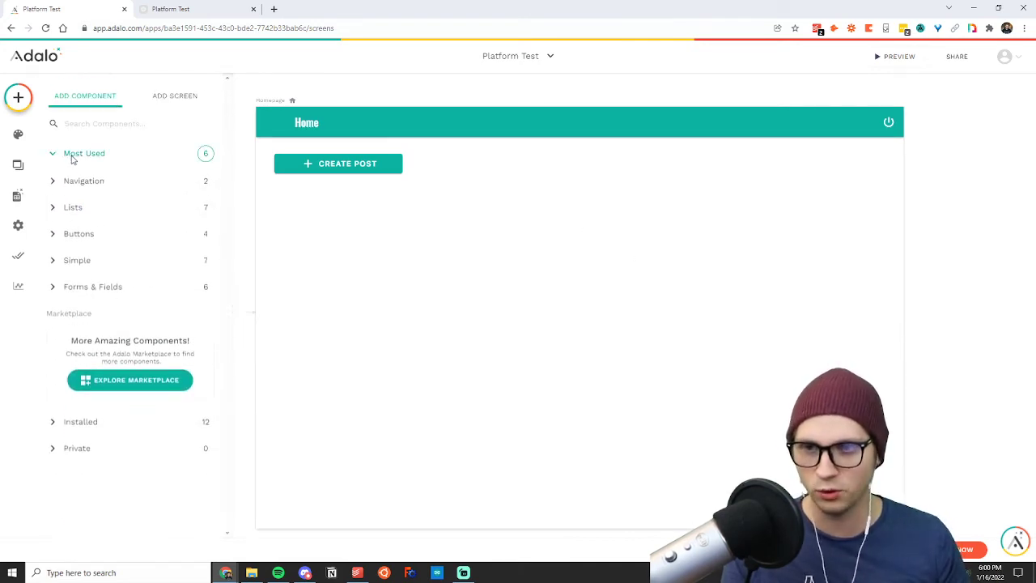
{"action": "left_click", "coordinate": [71, 154]}
{"action": "left_click", "coordinate": [77, 157]}
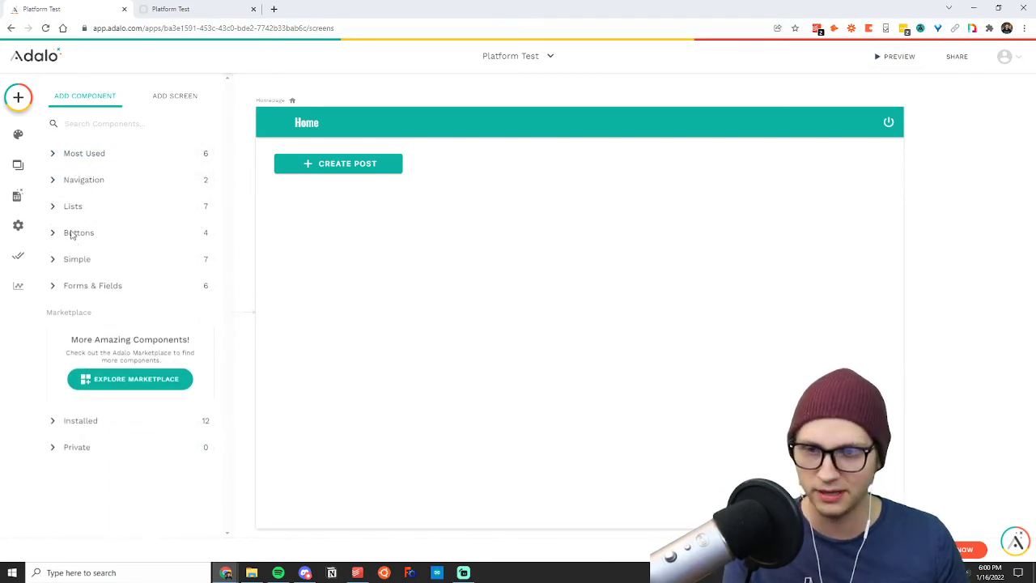
Add a Custom List in the middle of the Homepage and stretch it from Create Post button height down to near the screen's lower edge.
{"action": "left_click", "coordinate": [73, 207]}
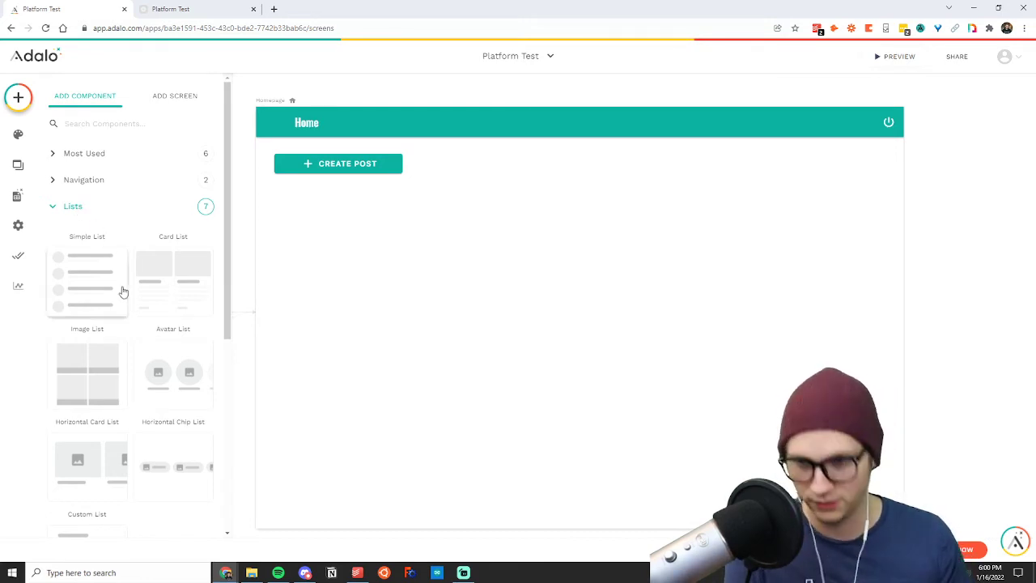
{"action": "scroll", "coordinate": [120, 287], "scroll_direction": "down", "scroll_amount": 2}
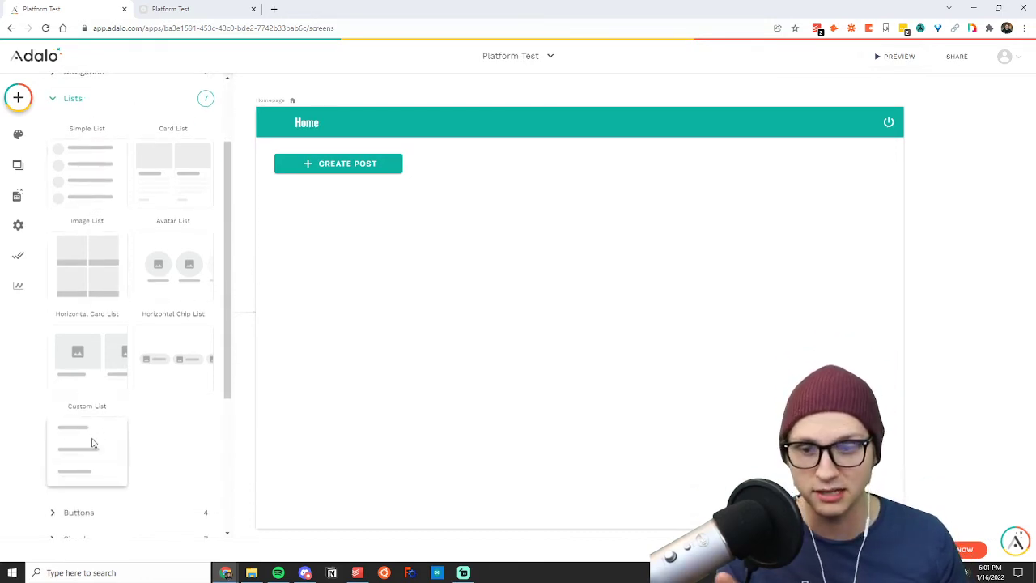
{"action": "left_click_drag", "start_coordinate": [92, 439], "coordinate": [572, 320]}
{"action": "left_click_drag", "start_coordinate": [558, 242], "coordinate": [557, 161]}
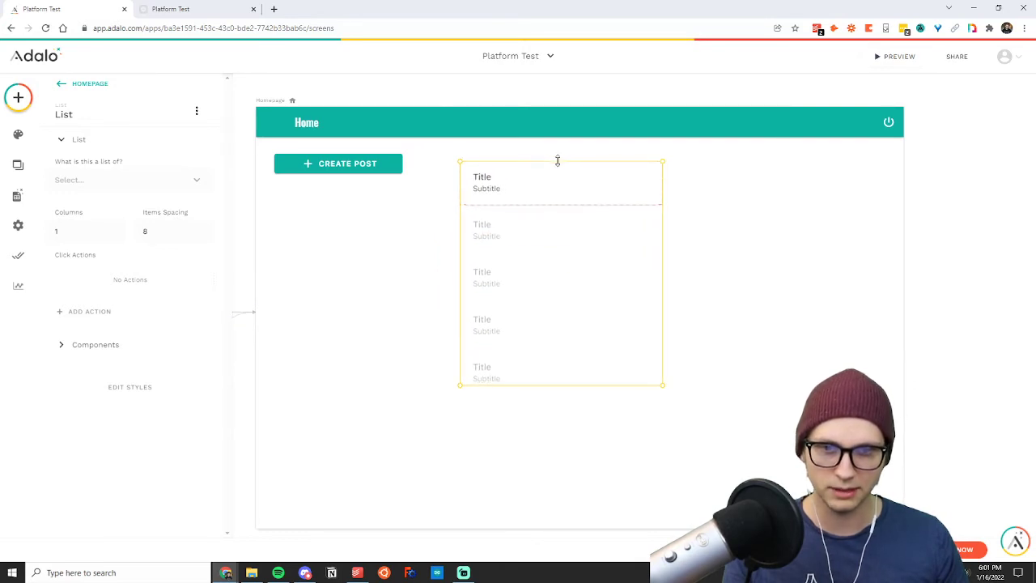
{"action": "left_click_drag", "start_coordinate": [557, 386], "coordinate": [575, 490]}
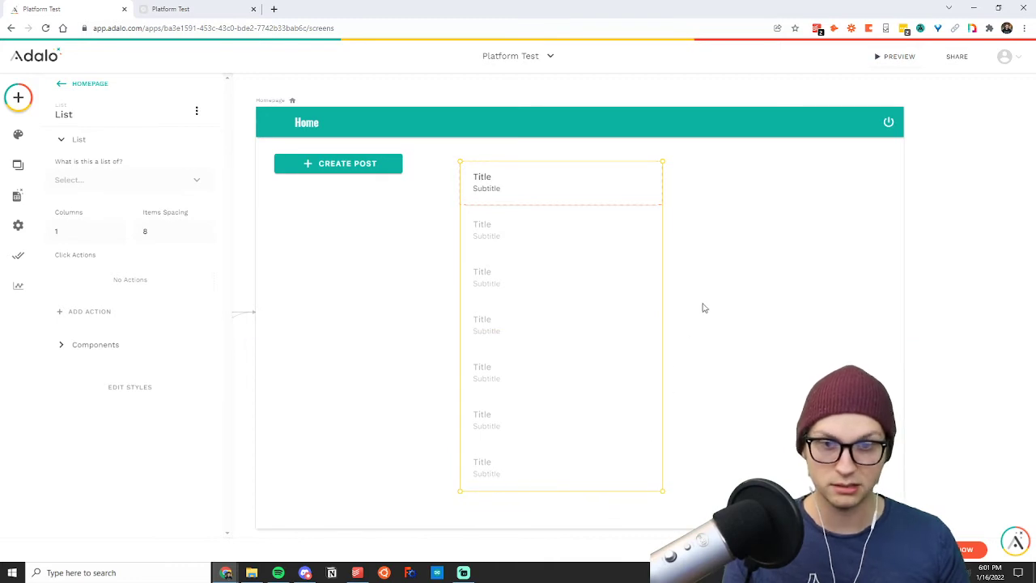
Extend the background rectangle of the list's first item downward to more than double its height.
{"action": "left_click", "coordinate": [571, 188]}
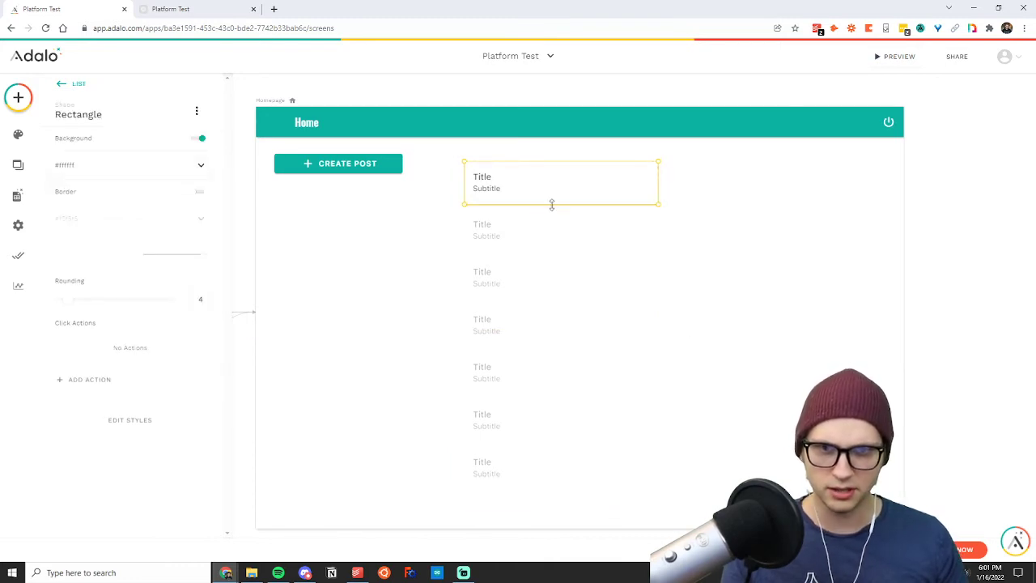
{"action": "left_click_drag", "start_coordinate": [552, 205], "coordinate": [553, 262]}
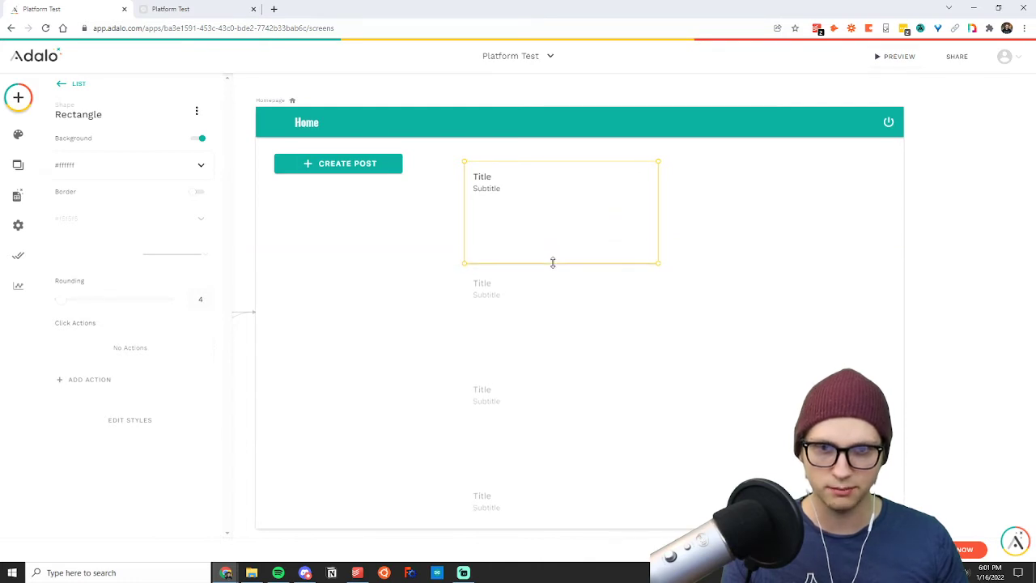
{"action": "left_click", "coordinate": [697, 213]}
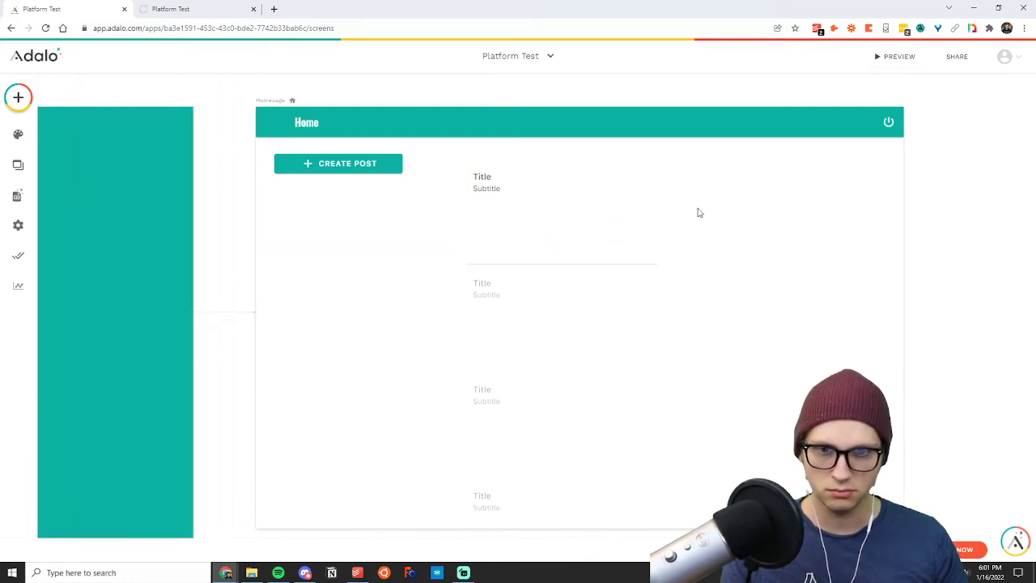
{"action": "left_click", "coordinate": [581, 266]}
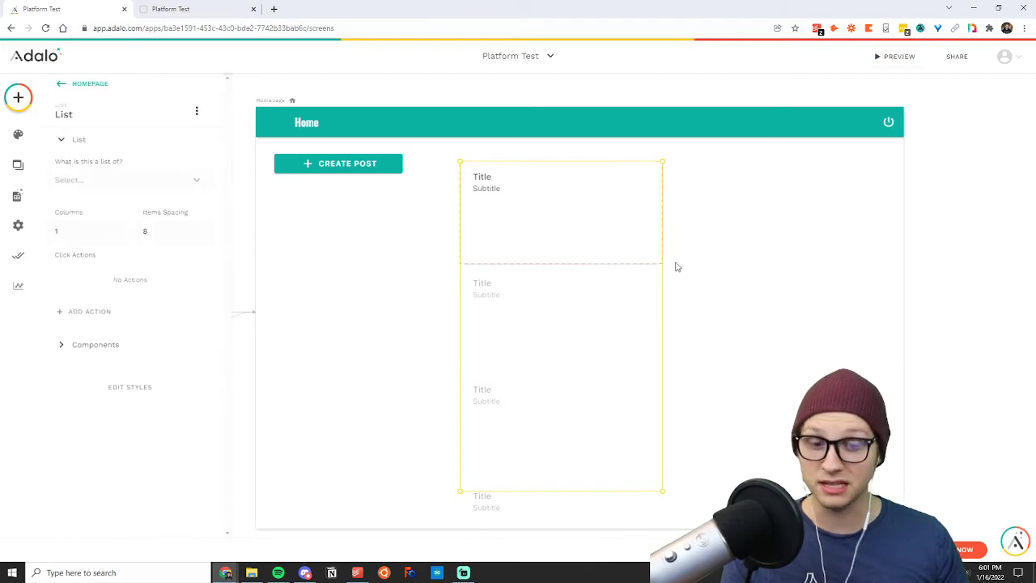
{"action": "left_click", "coordinate": [701, 263]}
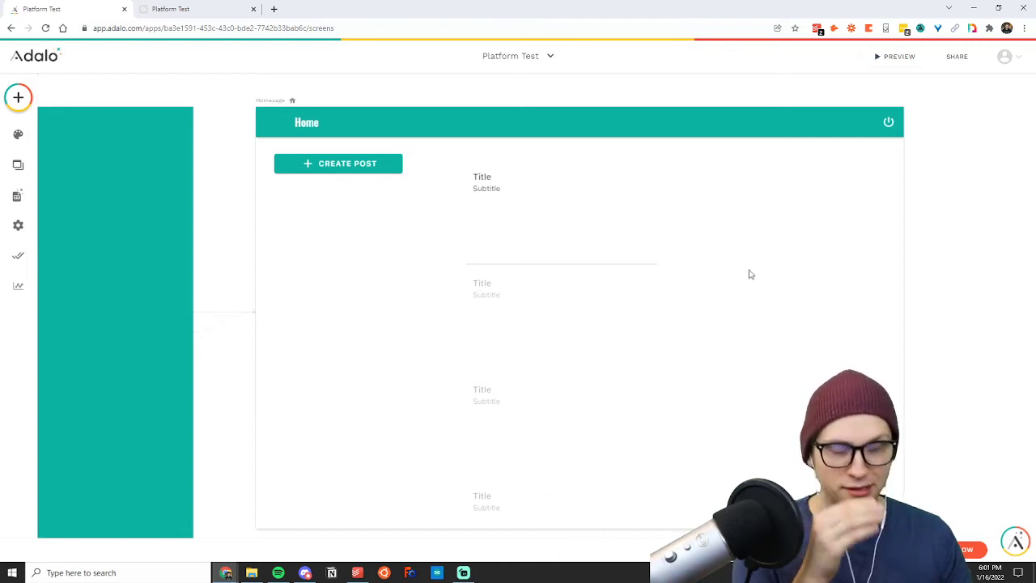
Create a new database collection named Posts.
{"action": "left_click", "coordinate": [563, 250]}
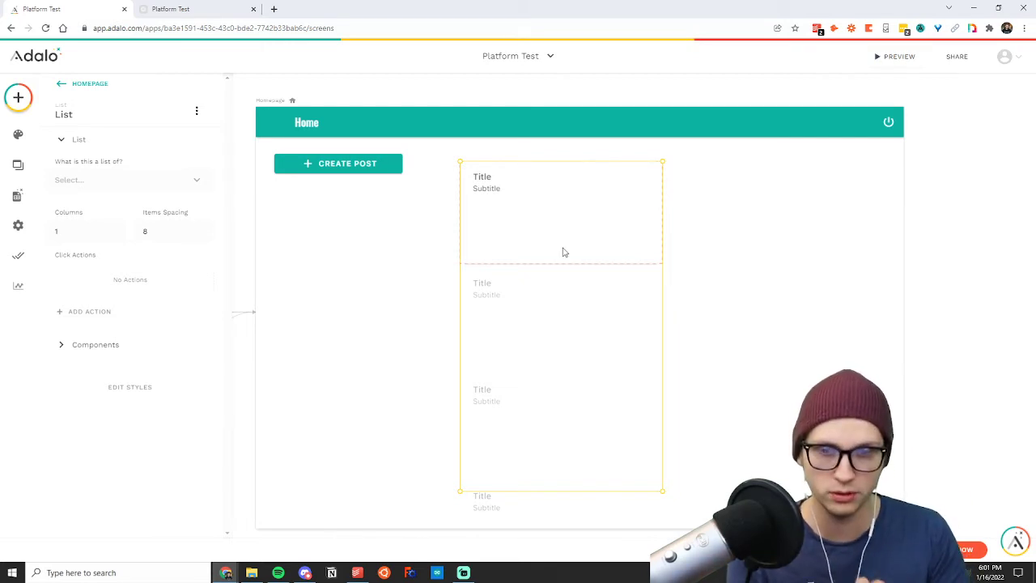
{"action": "left_click", "coordinate": [16, 198]}
{"action": "left_click", "coordinate": [68, 152]}
{"action": "left_click", "coordinate": [93, 153]}
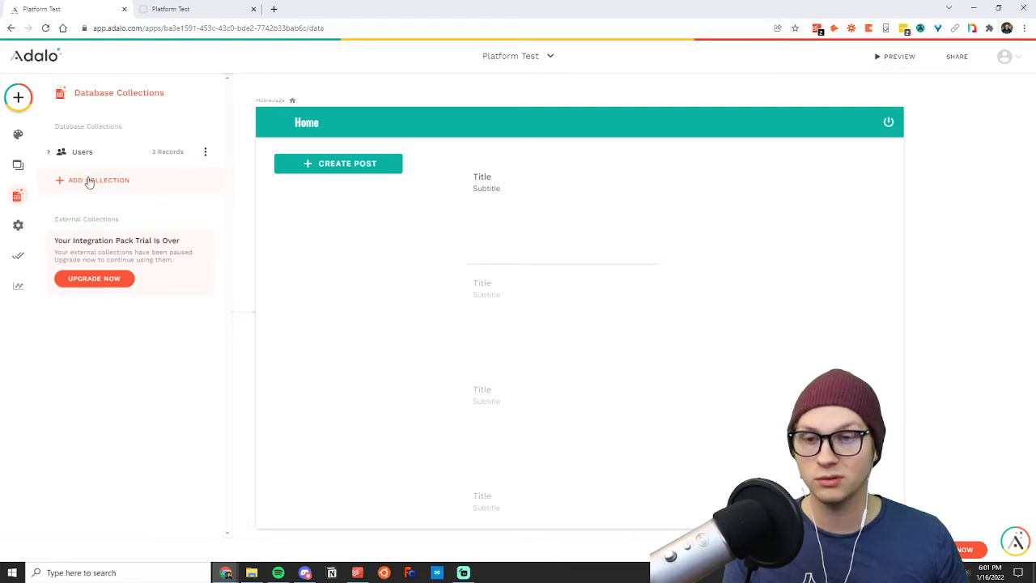
{"action": "left_click", "coordinate": [90, 182]}
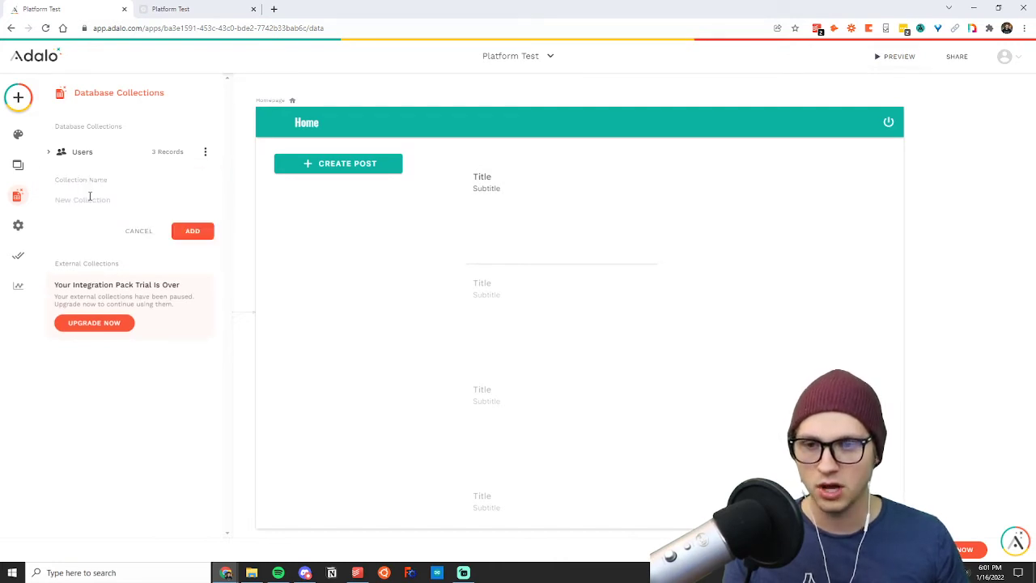
{"action": "type", "text": "Posts"}
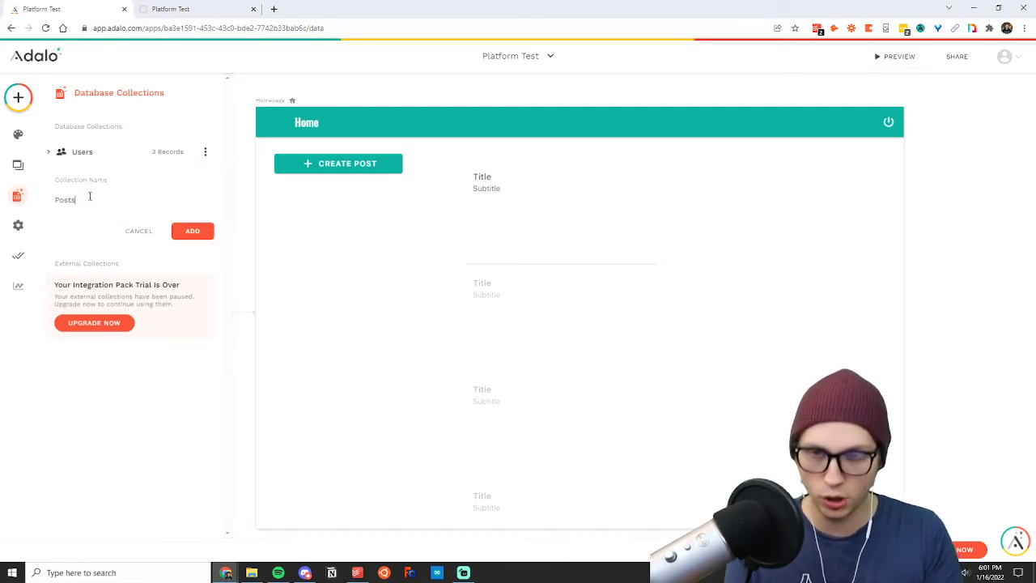
{"action": "left_click", "coordinate": [192, 231]}
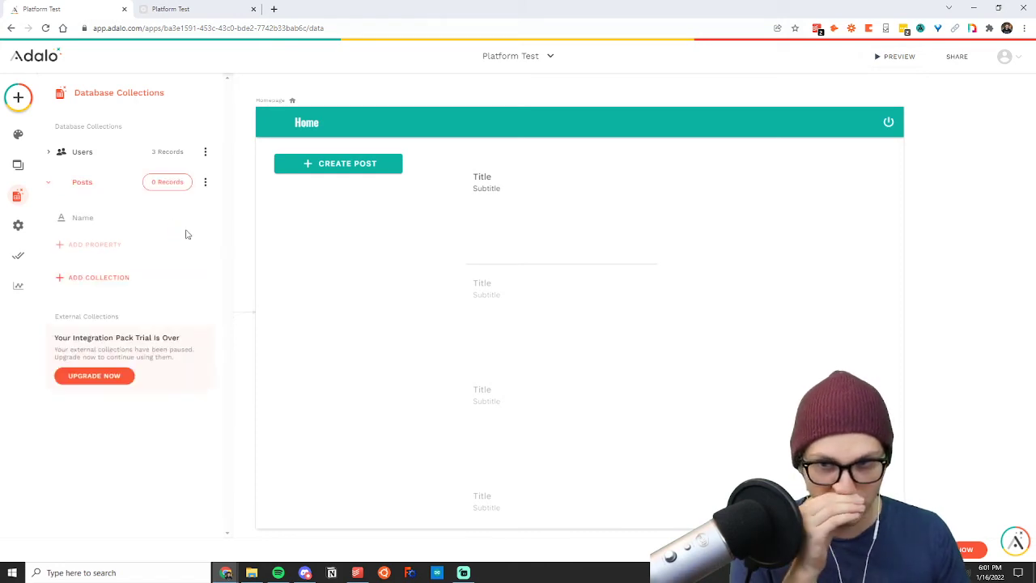
Rename the Name property of the Posts collection as Title.
{"action": "left_click", "coordinate": [103, 219]}
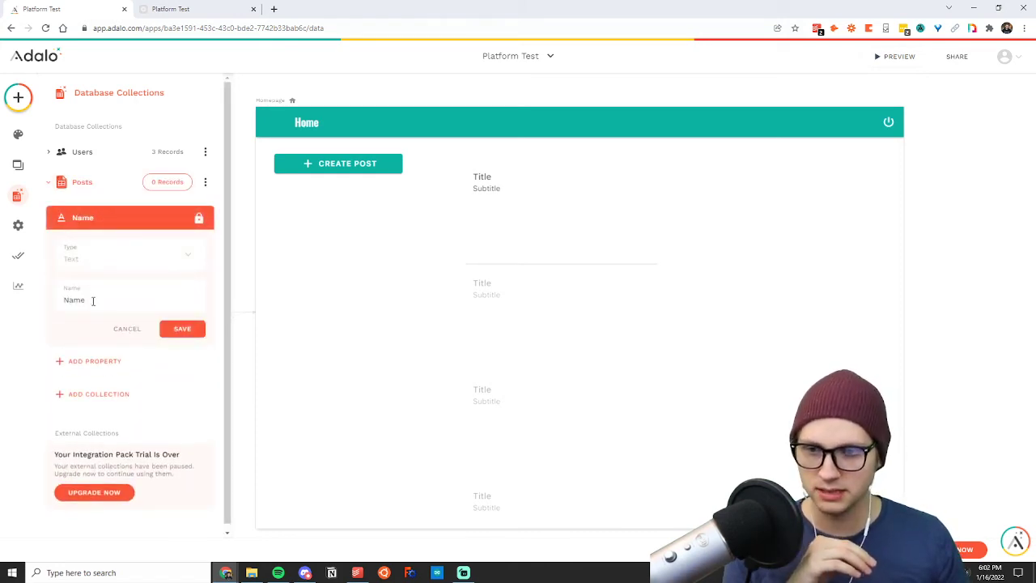
{"action": "double_click", "coordinate": [94, 300]}
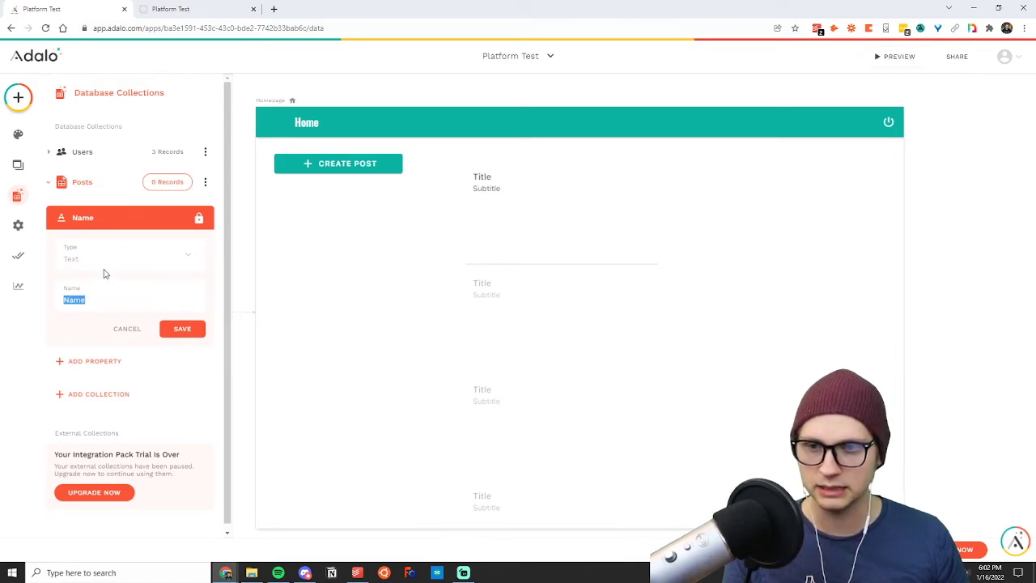
{"action": "left_click", "coordinate": [86, 225]}
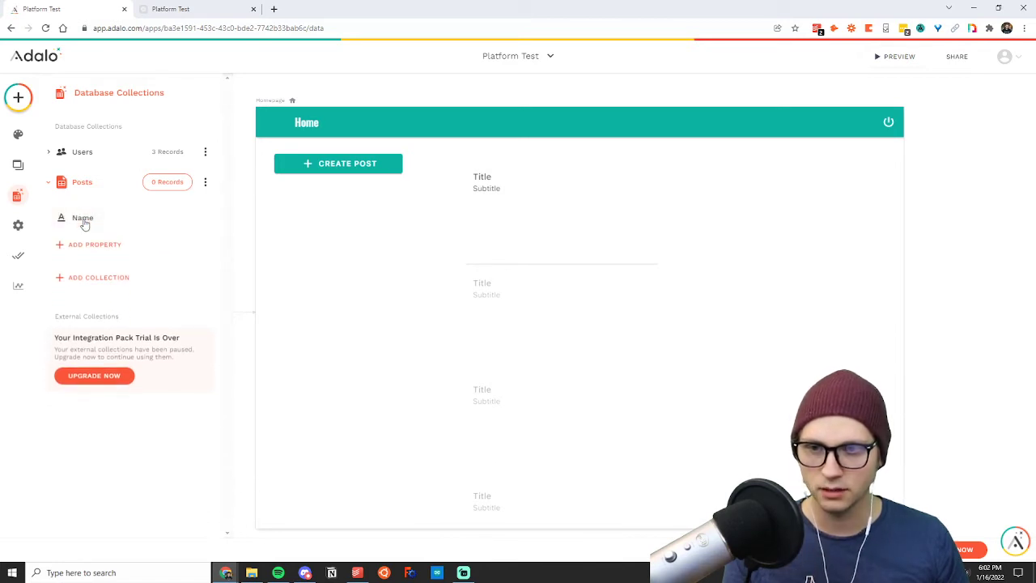
{"action": "left_click", "coordinate": [85, 225]}
{"action": "double_click", "coordinate": [93, 299]}
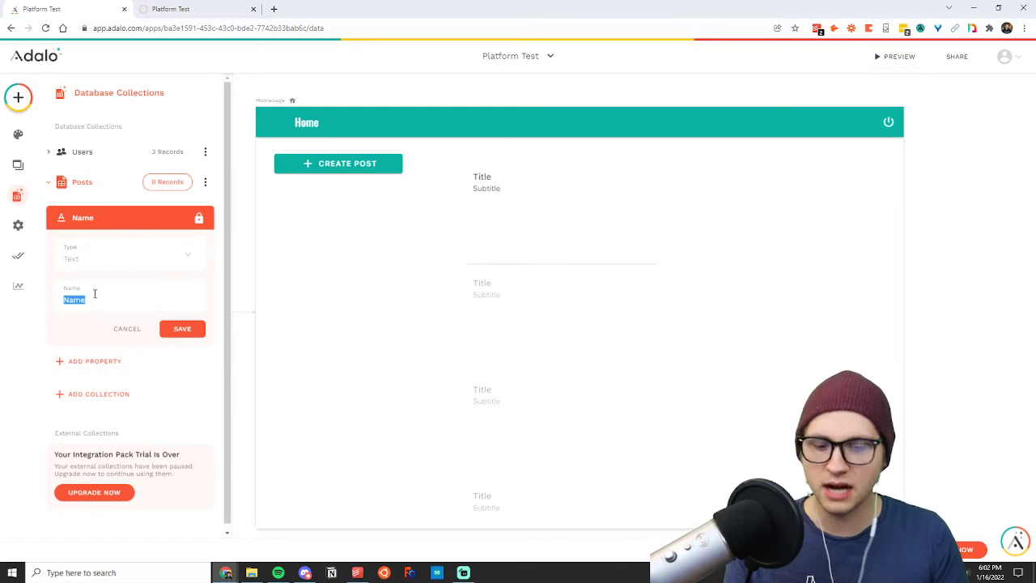
{"action": "type", "text": "Title"}
{"action": "left_click", "coordinate": [183, 329]}
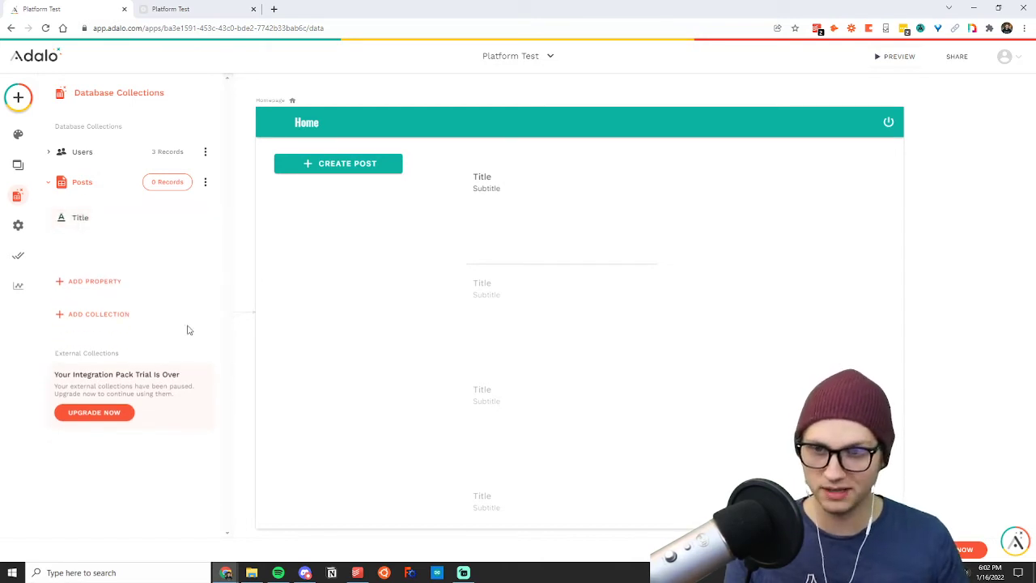
Add a Text property named Post Body to the Posts collection.
{"action": "left_click", "coordinate": [101, 246]}
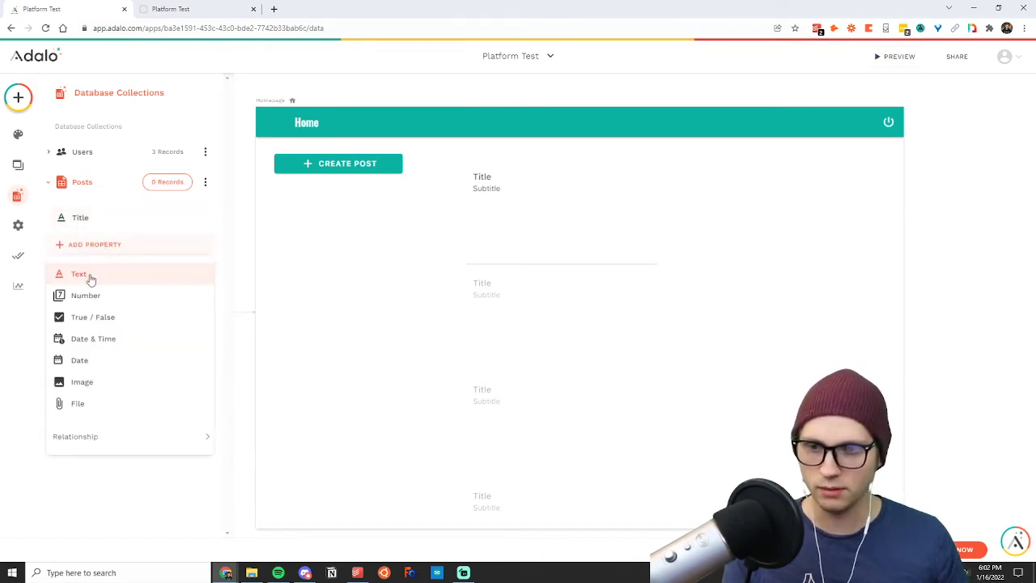
{"action": "left_click", "coordinate": [95, 276]}
{"action": "double_click", "coordinate": [99, 320]}
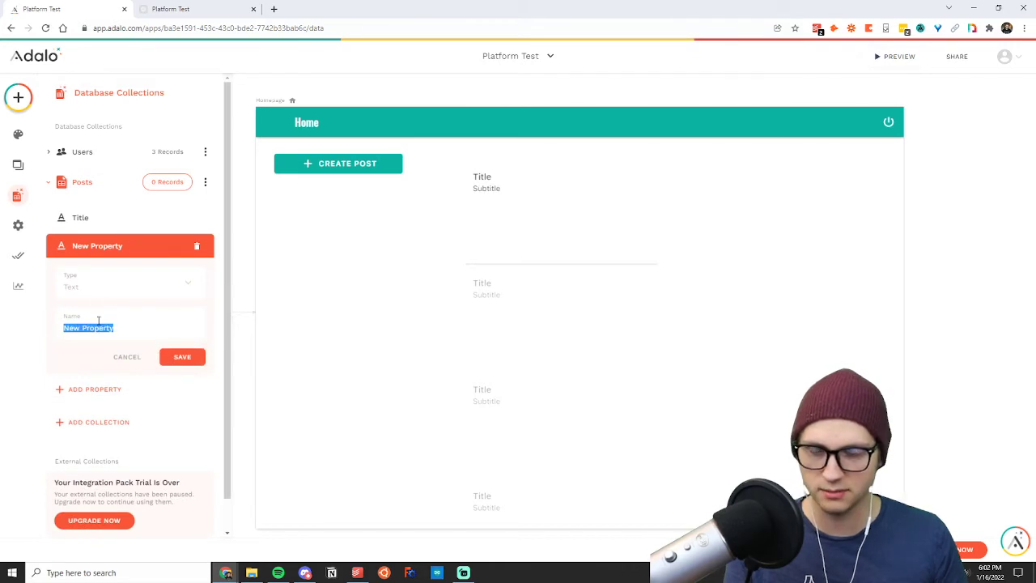
{"action": "type", "text": "B"}
{"action": "key", "text": "BackSpace"}
{"action": "type", "text": "P"}
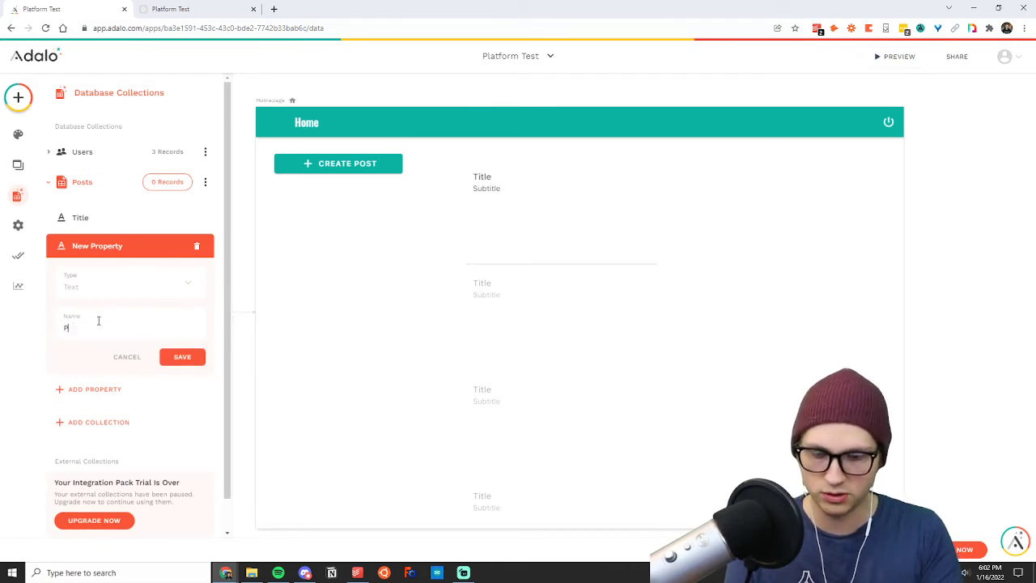
{"action": "type", "text": "ost Body"}
{"action": "left_click", "coordinate": [173, 358]}
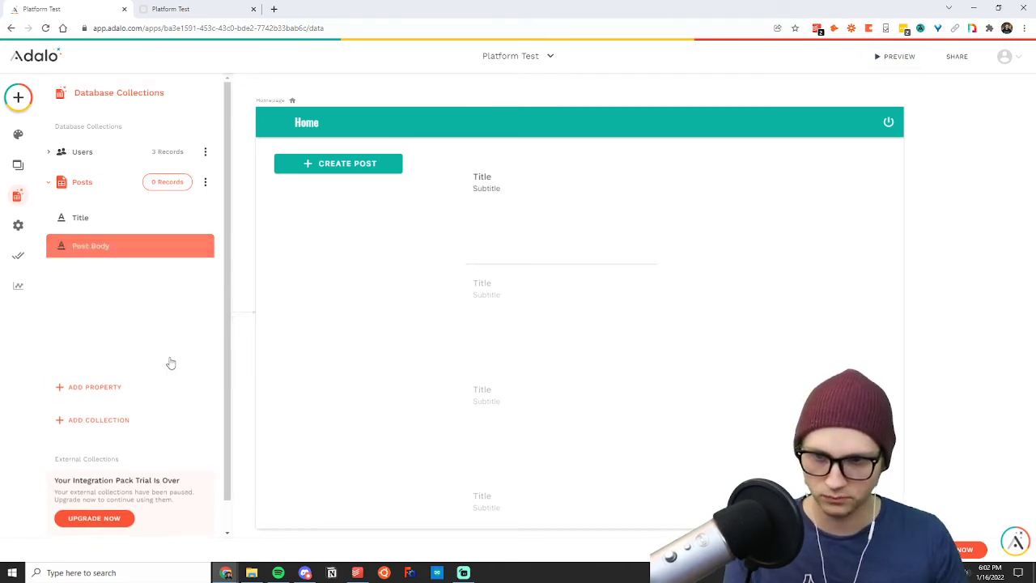
Add a Date & Time property named Date and Time Posted to the Posts collection.
{"action": "left_click", "coordinate": [106, 273]}
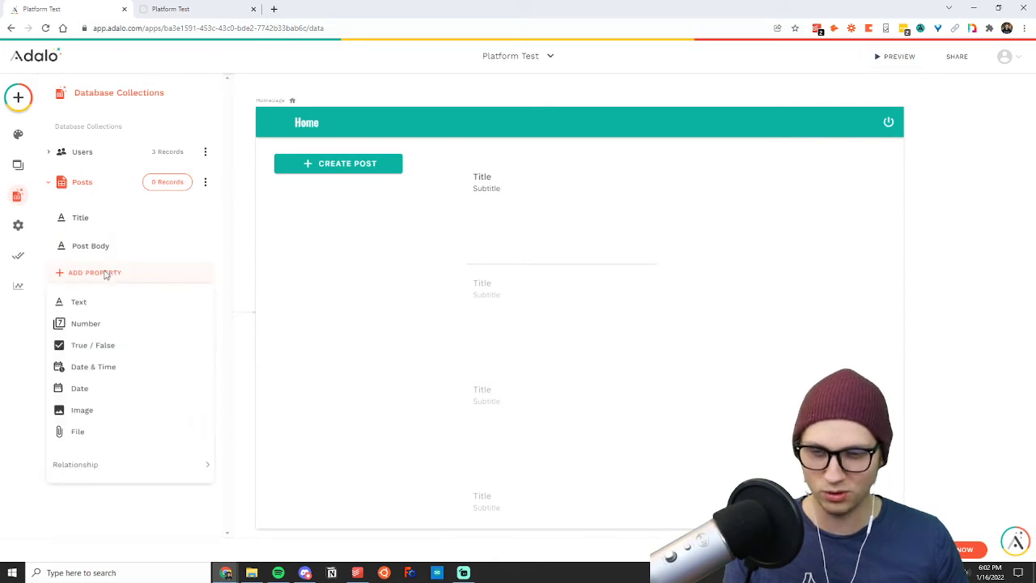
{"action": "left_click", "coordinate": [87, 369]}
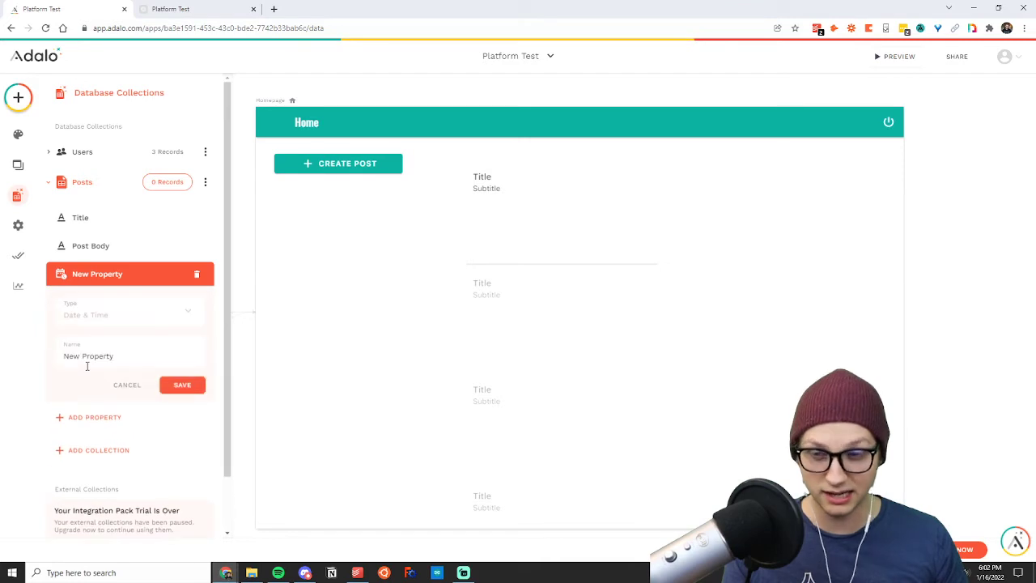
{"action": "left_click_drag", "start_coordinate": [118, 356], "coordinate": [3, 350]}
{"action": "type", "text": "Date "}
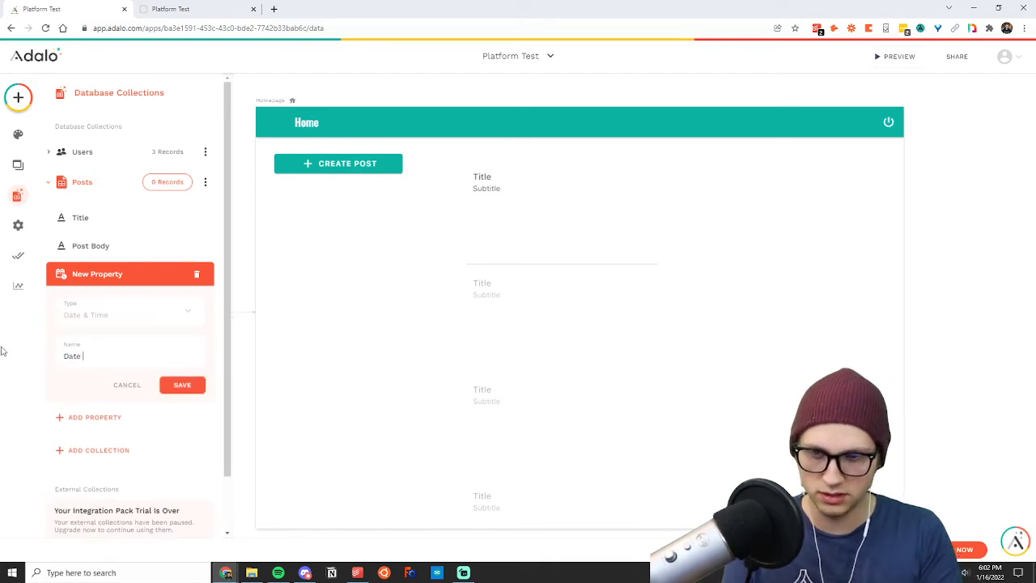
{"action": "type", "text": "and Time Posted"}
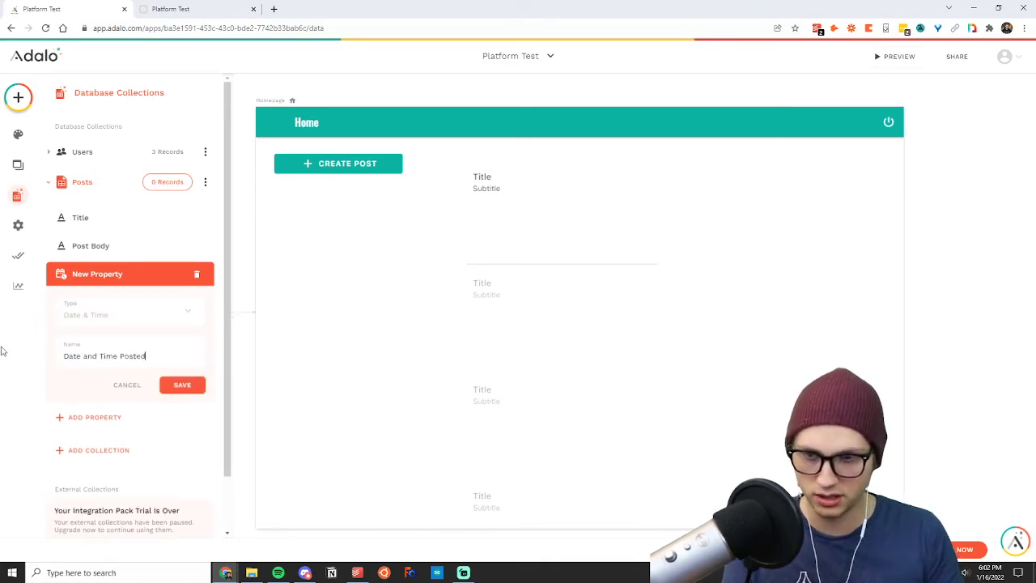
{"action": "left_click_drag", "start_coordinate": [117, 357], "coordinate": [20, 356]}
{"action": "left_click", "coordinate": [163, 357]}
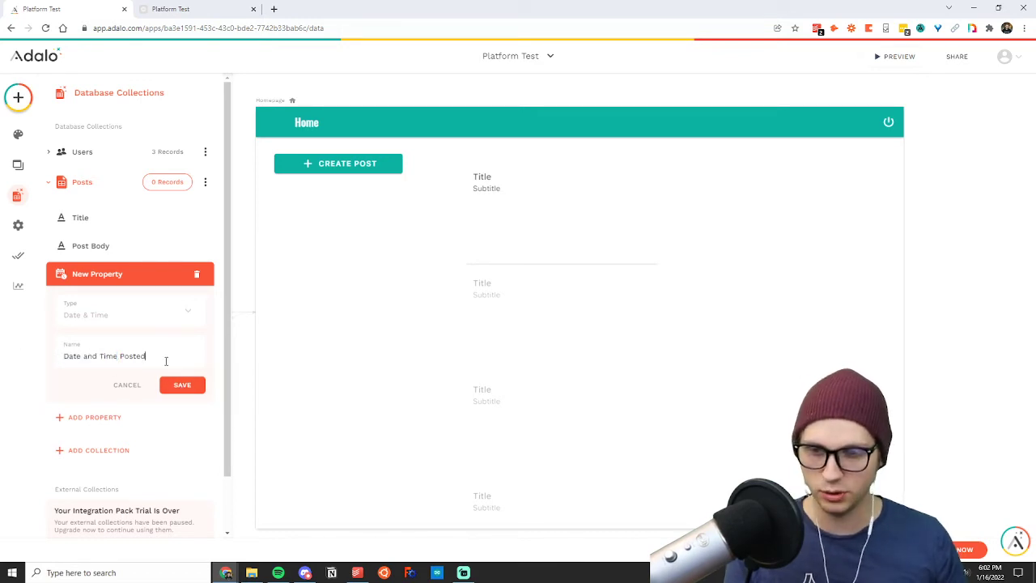
{"action": "left_click", "coordinate": [177, 387]}
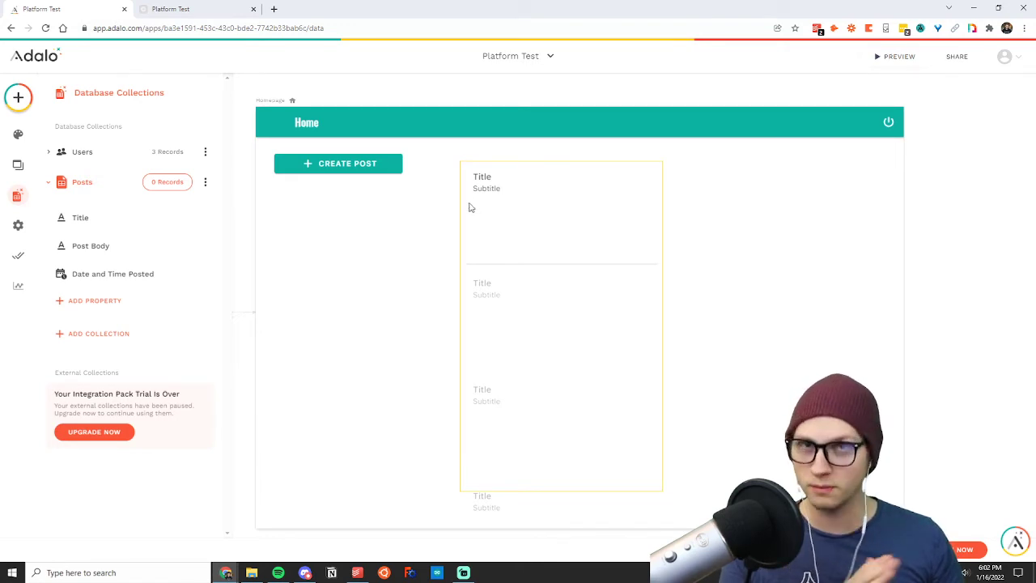
Add a Users relationship to Posts, where a User can have multiple Posts and a Post belongs to one User, and check the Users collection's properties.
{"action": "left_click", "coordinate": [112, 303]}
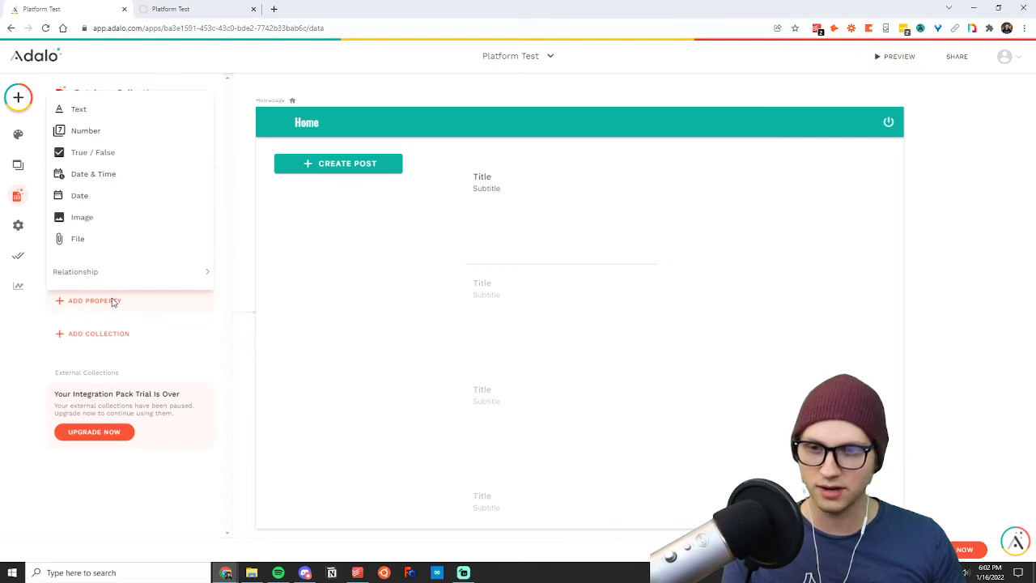
{"action": "mouse_move", "coordinate": [103, 278]}
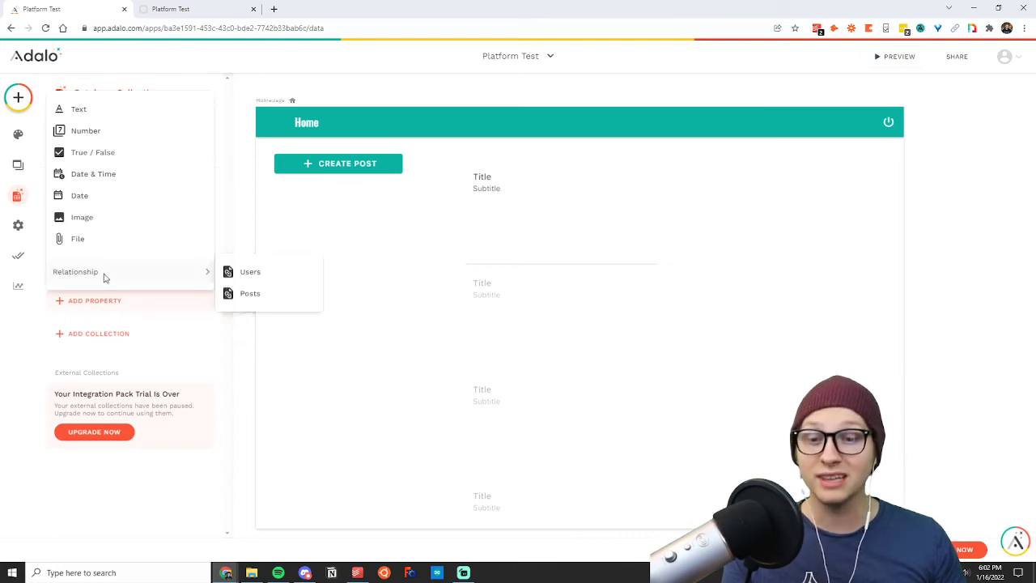
{"action": "left_click", "coordinate": [250, 273]}
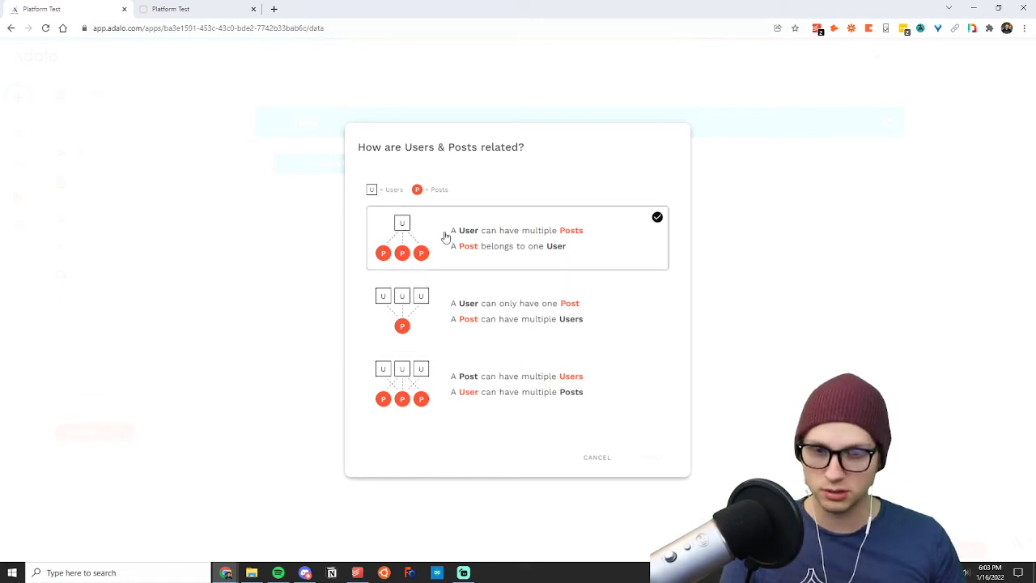
{"action": "left_click", "coordinate": [504, 233]}
{"action": "left_click", "coordinate": [651, 458]}
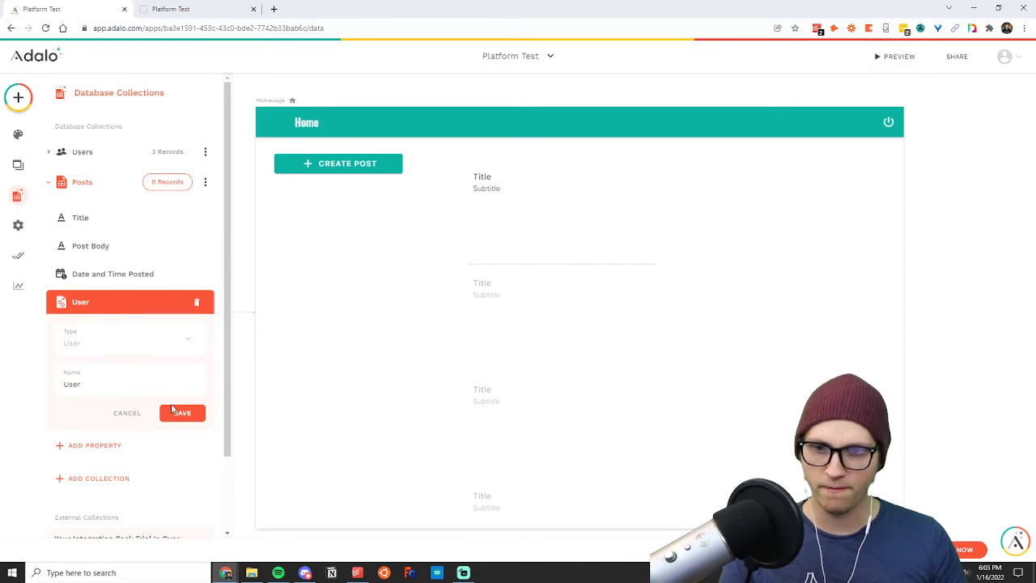
{"action": "left_click", "coordinate": [172, 410]}
{"action": "left_click", "coordinate": [86, 152]}
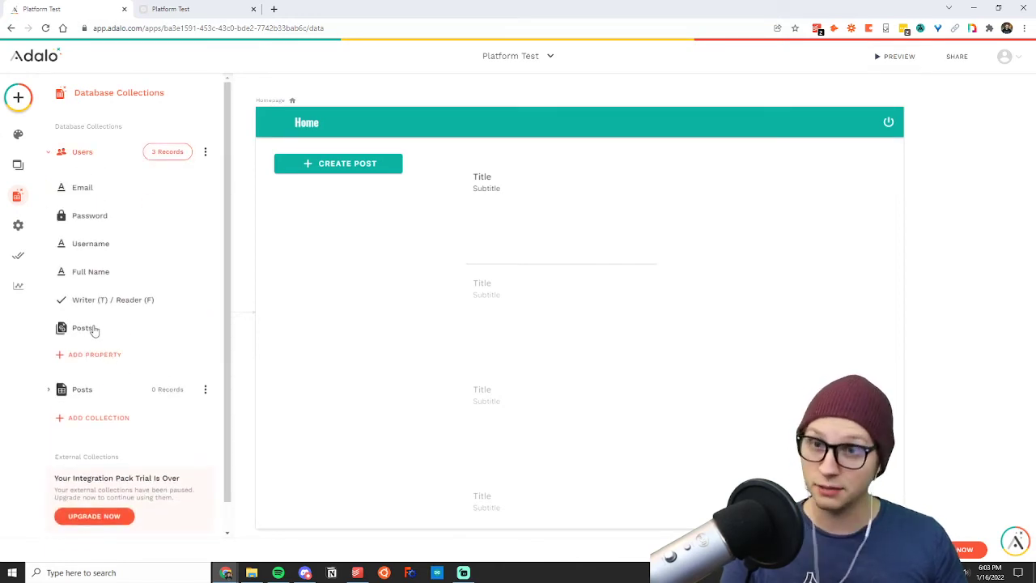
{"action": "left_click", "coordinate": [99, 161]}
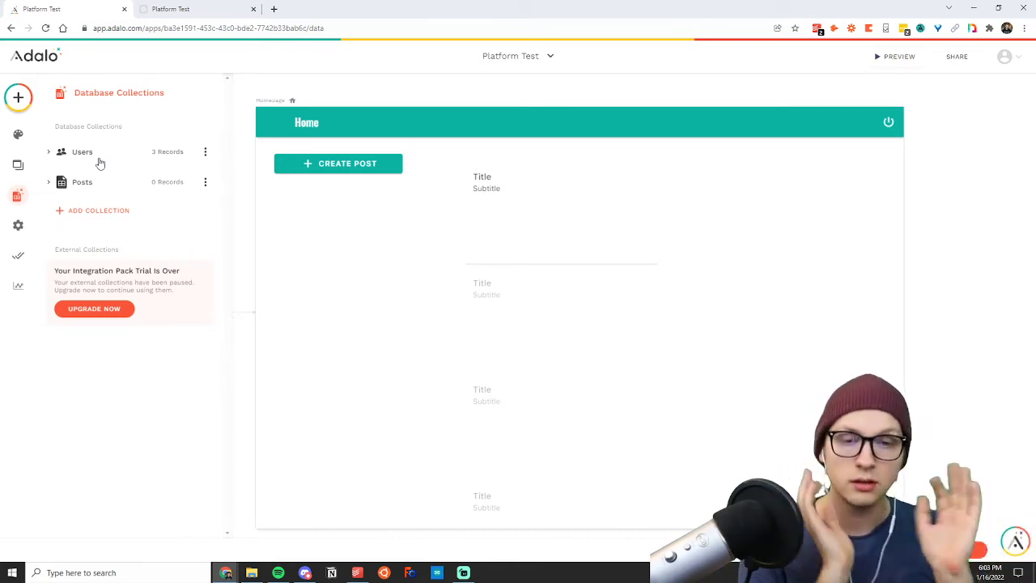
Make the Homepage list show all Posts, sorted by Created Date - Newest to Oldest.
{"action": "left_click", "coordinate": [546, 214]}
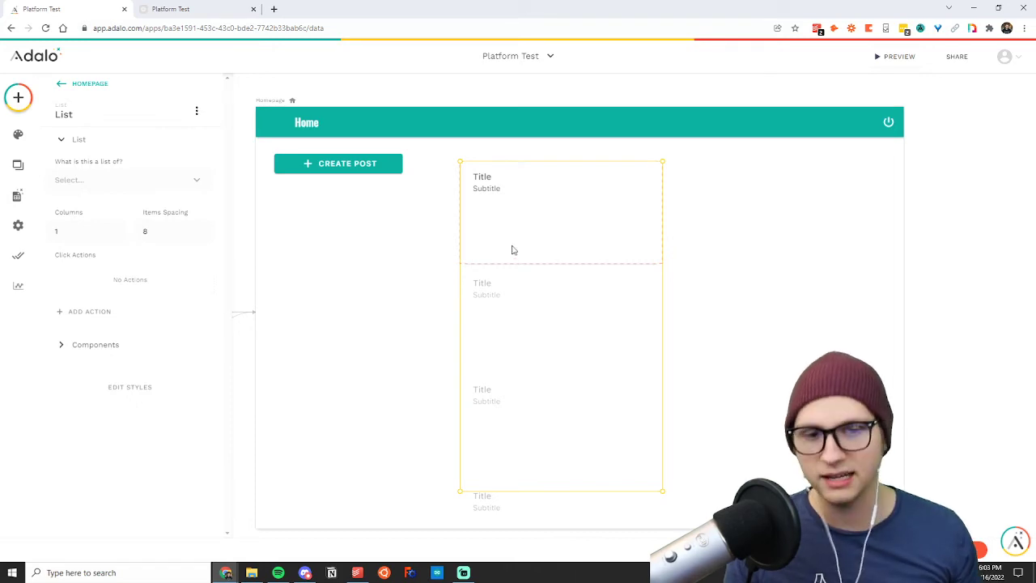
{"action": "left_click", "coordinate": [139, 183]}
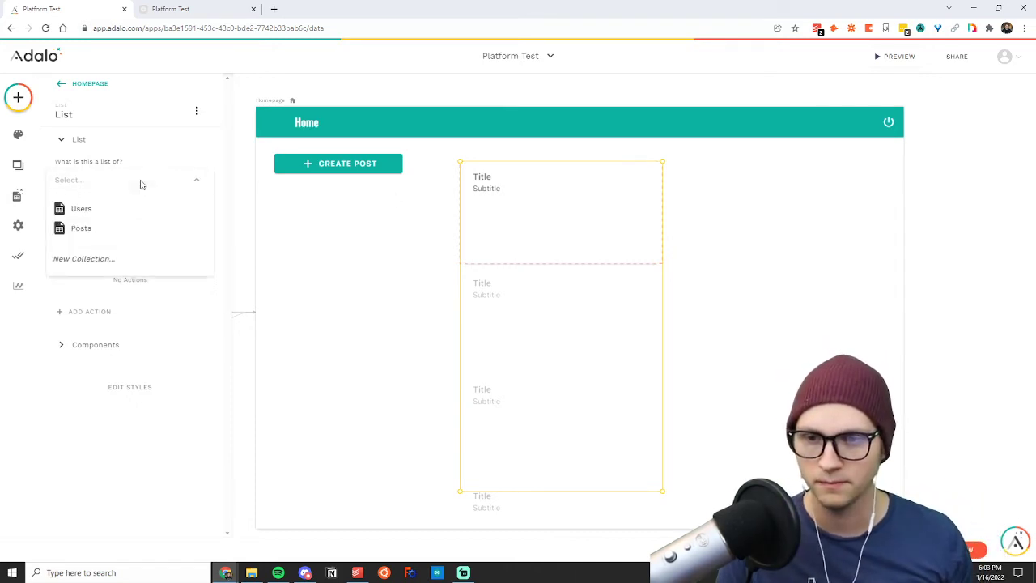
{"action": "left_click", "coordinate": [140, 152]}
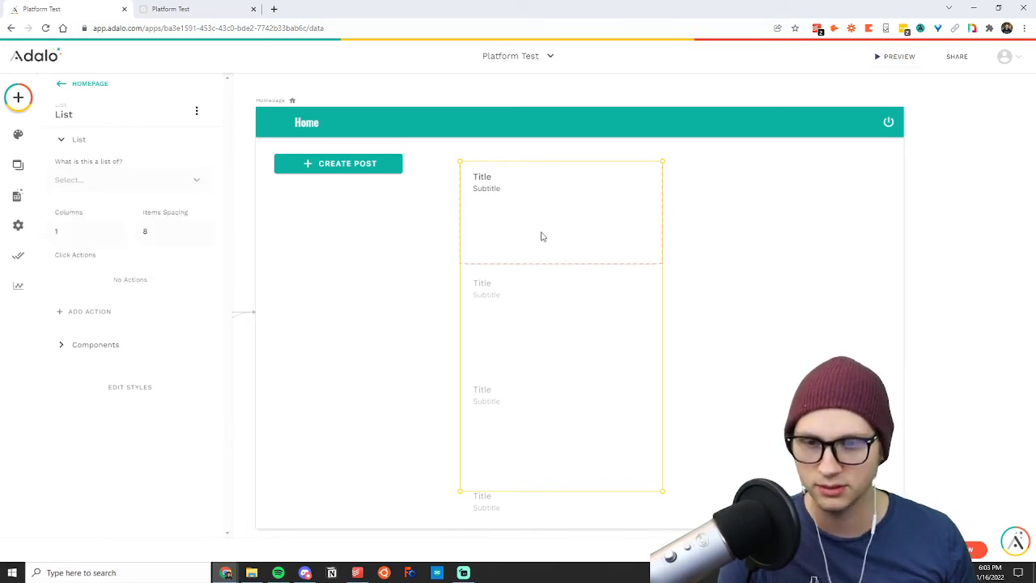
{"action": "left_click", "coordinate": [95, 180]}
{"action": "left_click", "coordinate": [84, 230]}
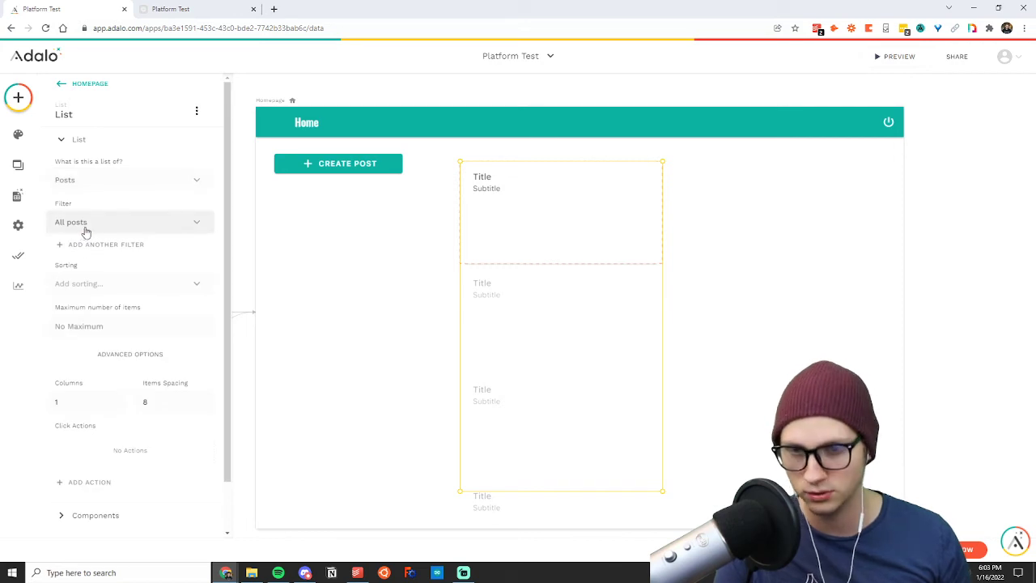
{"action": "left_click", "coordinate": [134, 287]}
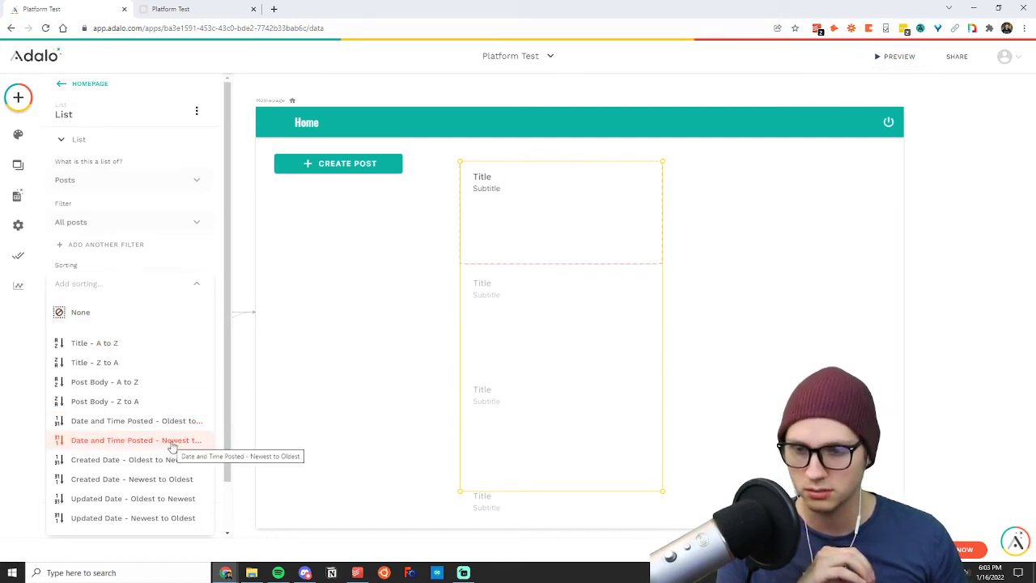
{"action": "left_click", "coordinate": [118, 479]}
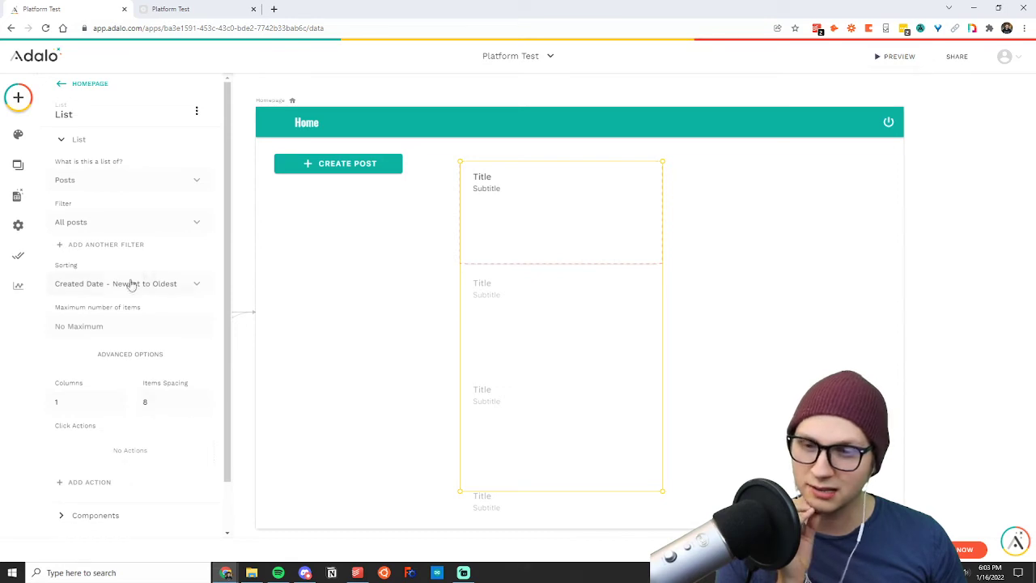
Delete the Date and Time Posted property from the Posts collection.
{"action": "left_click", "coordinate": [17, 196]}
{"action": "left_click", "coordinate": [88, 184]}
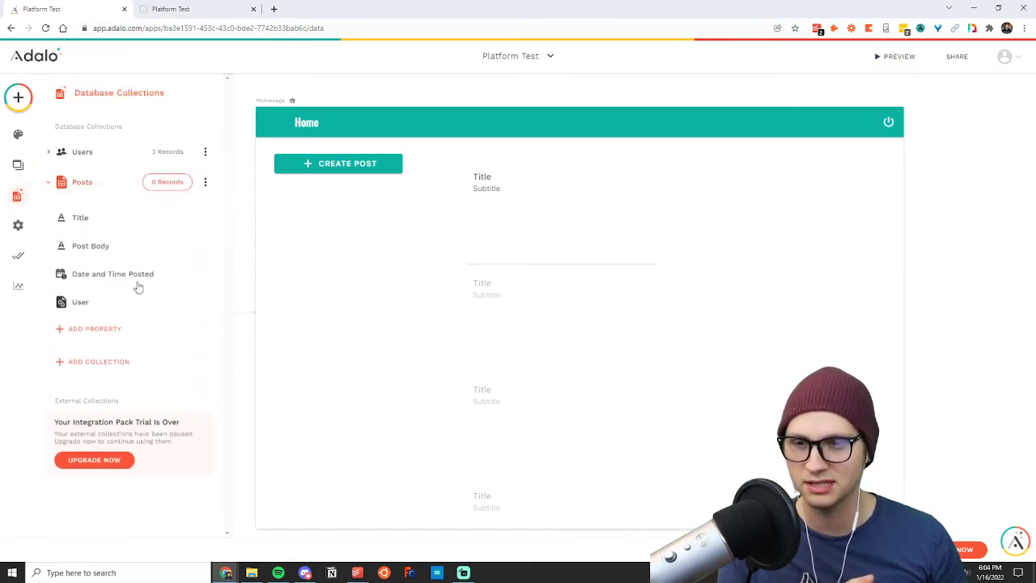
{"action": "left_click", "coordinate": [139, 284]}
{"action": "left_click", "coordinate": [196, 274]}
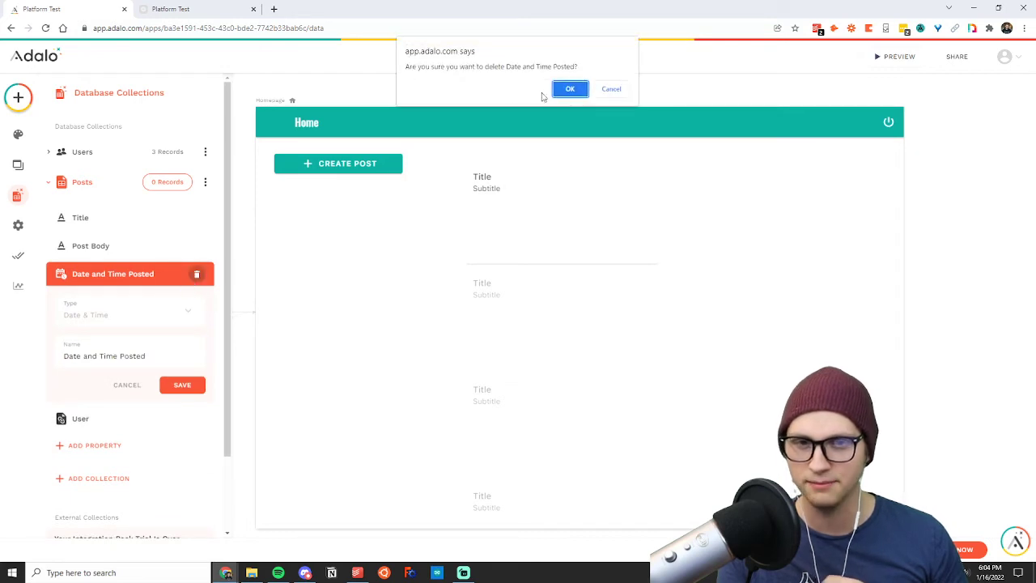
{"action": "left_click", "coordinate": [571, 89]}
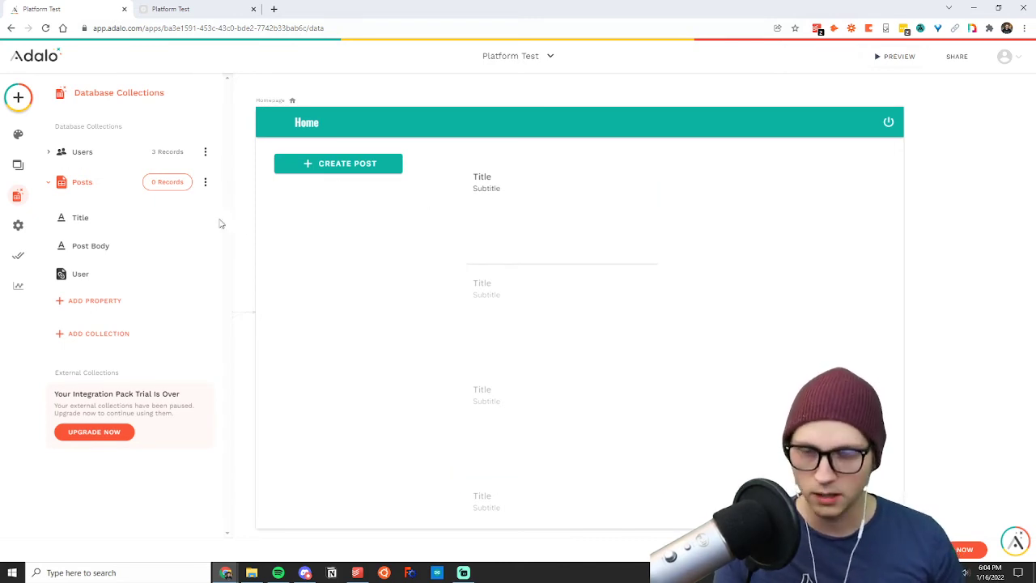
Replace the title text of the Homepage list's items with "title: ".
{"action": "left_click", "coordinate": [526, 216]}
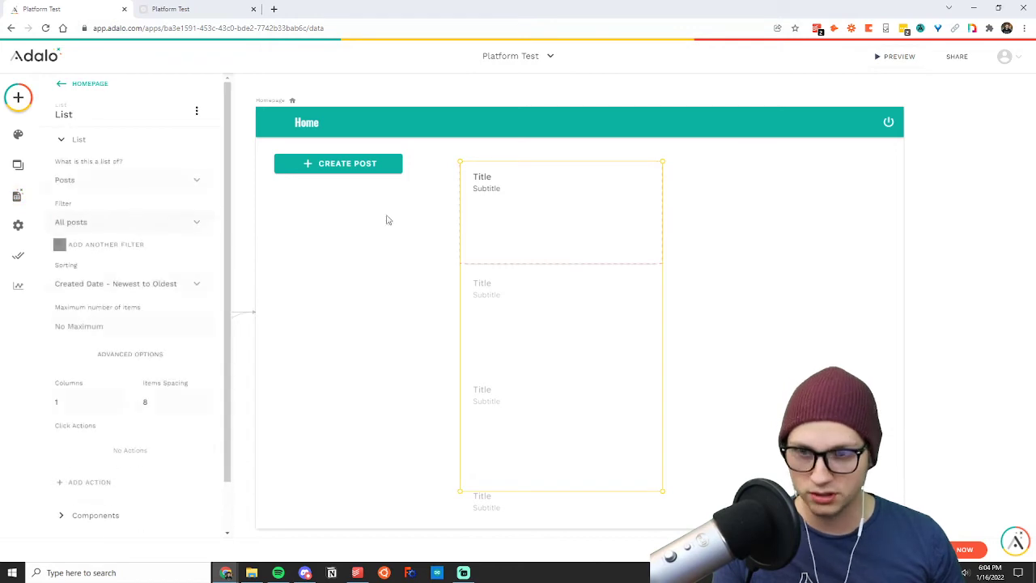
{"action": "left_click", "coordinate": [483, 181]}
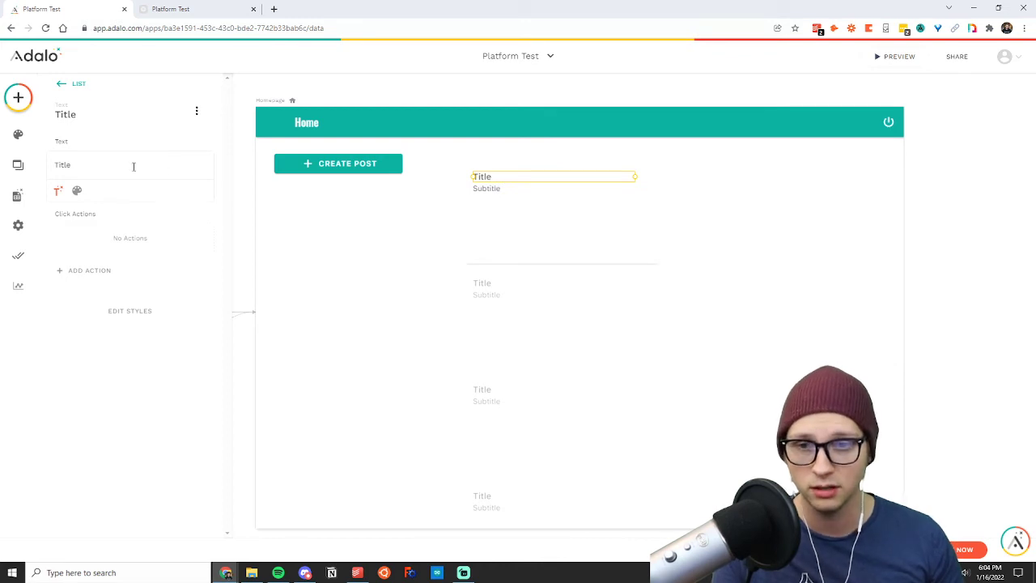
{"action": "double_click", "coordinate": [106, 162]}
{"action": "key", "text": "BackSpace"}
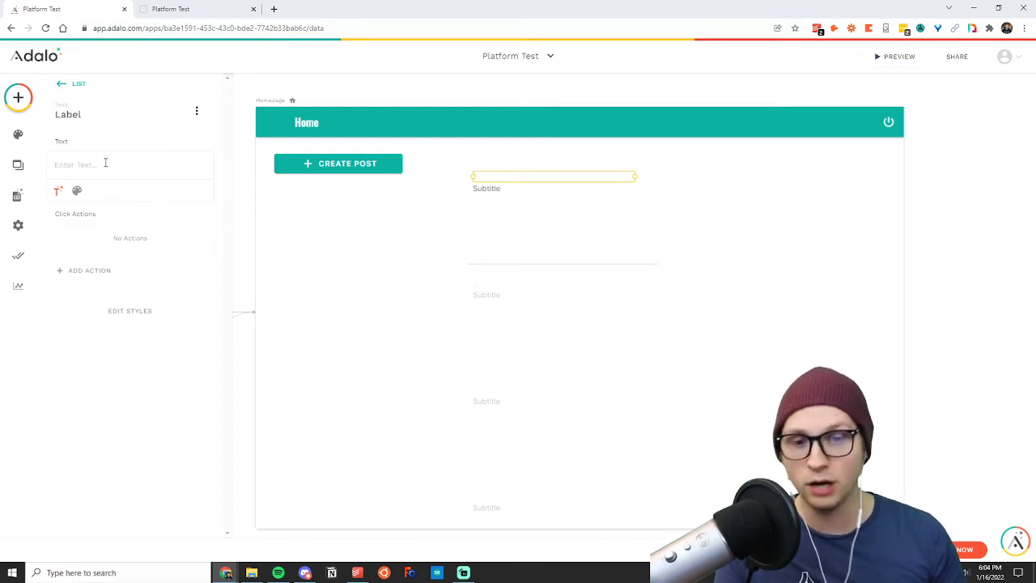
{"action": "left_click", "coordinate": [57, 192]}
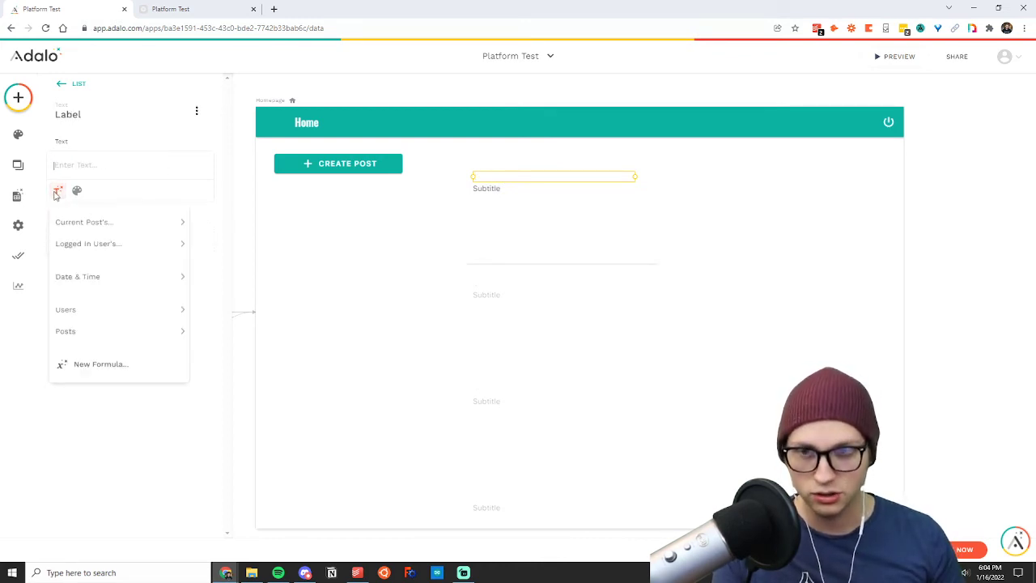
{"action": "left_click", "coordinate": [128, 198]}
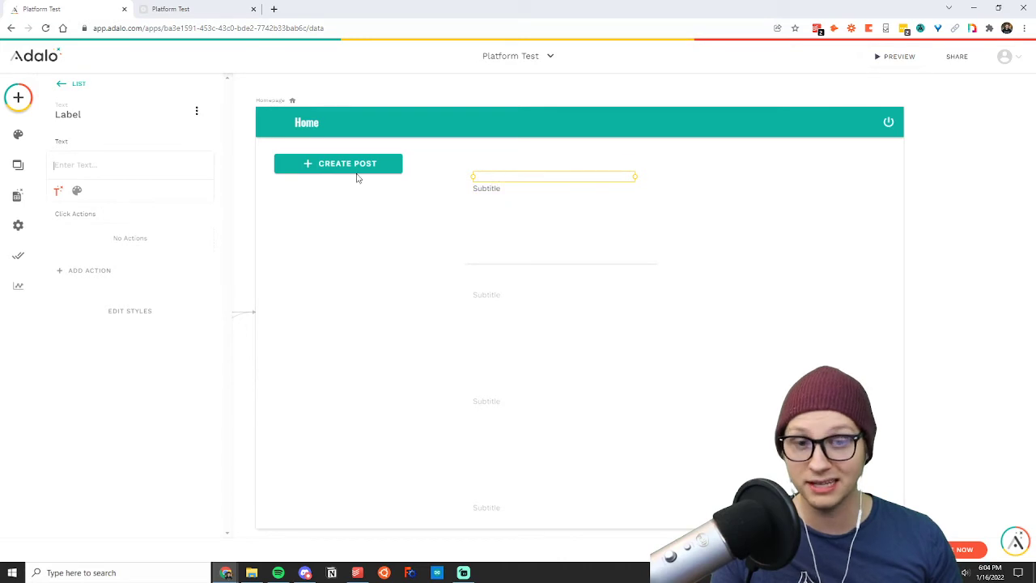
{"action": "type", "text": "rag rae"}
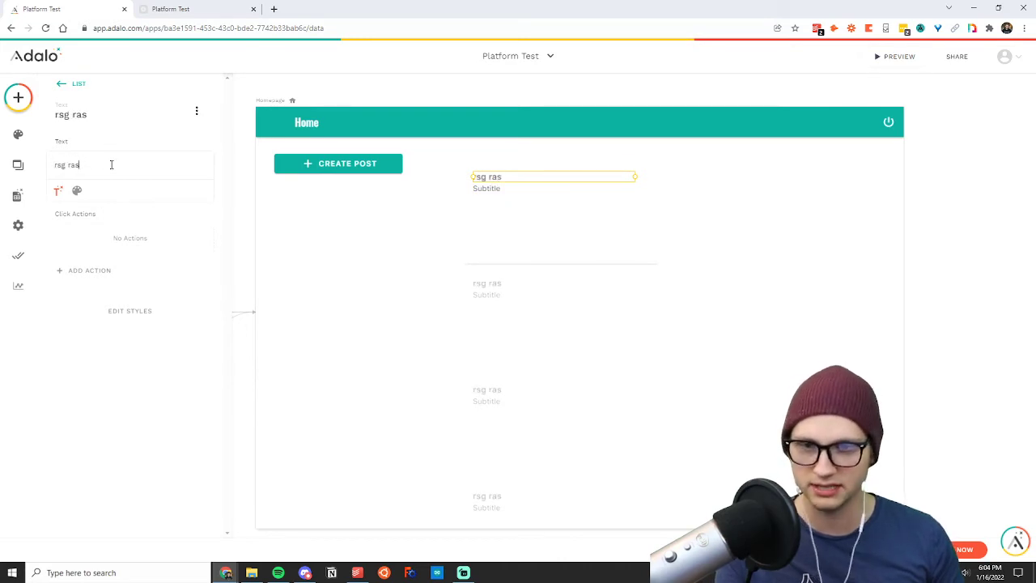
{"action": "key", "text": "BackSpace"}
{"action": "key", "text": "BackSpace"}
{"action": "key", "text": "BackSpace"}
{"action": "key", "text": "BackSpace"}
{"action": "key", "text": "BackSpace"}
{"action": "key", "text": "BackSpace"}
{"action": "key", "text": "BackSpace"}
{"action": "type", "text": "title:"}
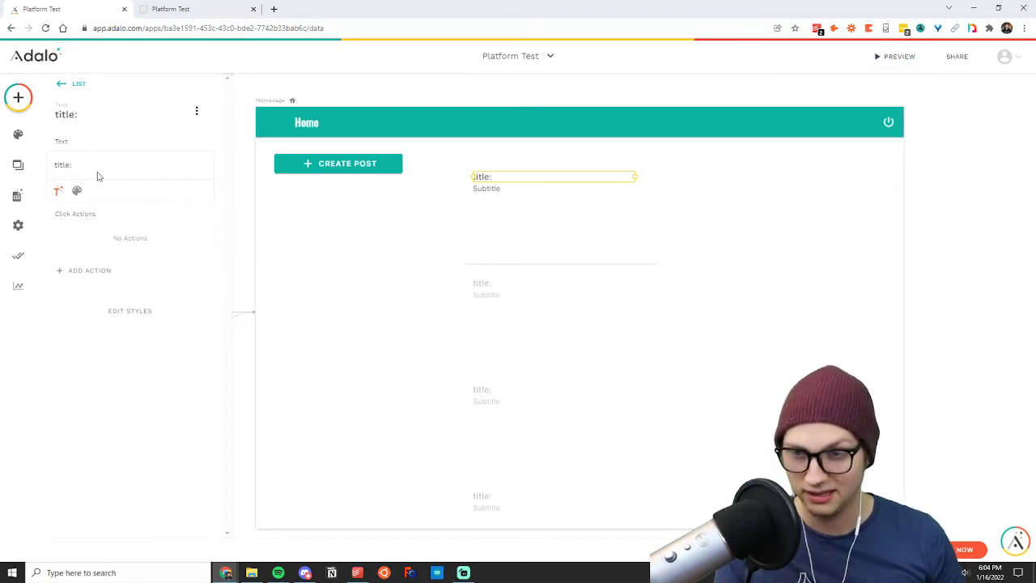
Add the current post's Title as magic text following the "title:" prefix.
{"action": "left_click", "coordinate": [58, 193]}
{"action": "mouse_move", "coordinate": [84, 226]}
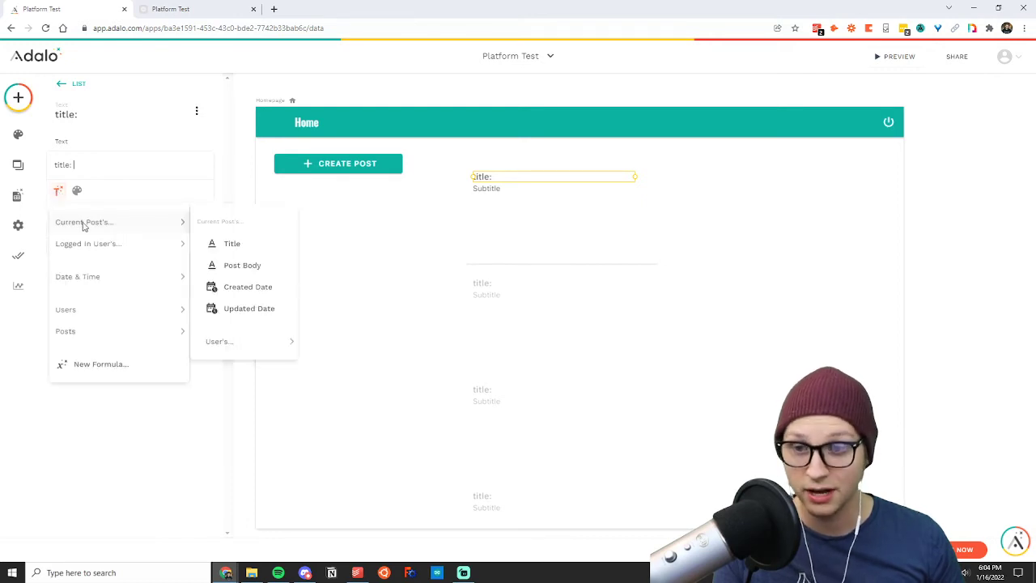
{"action": "left_click", "coordinate": [240, 246]}
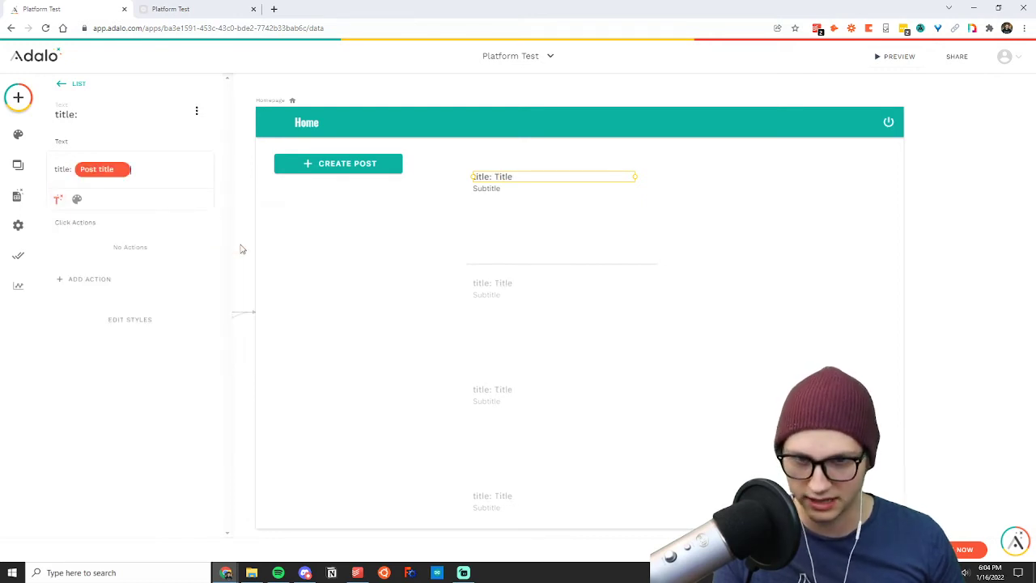
Replace the list items' subtitle text with the current post's Post Body as magic text.
{"action": "left_click", "coordinate": [523, 187]}
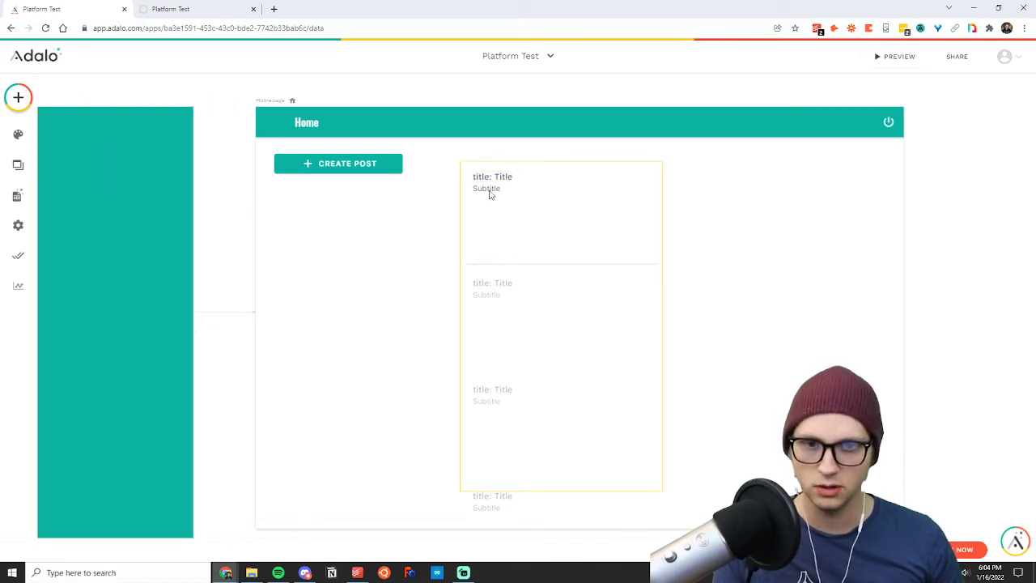
{"action": "left_click", "coordinate": [488, 191]}
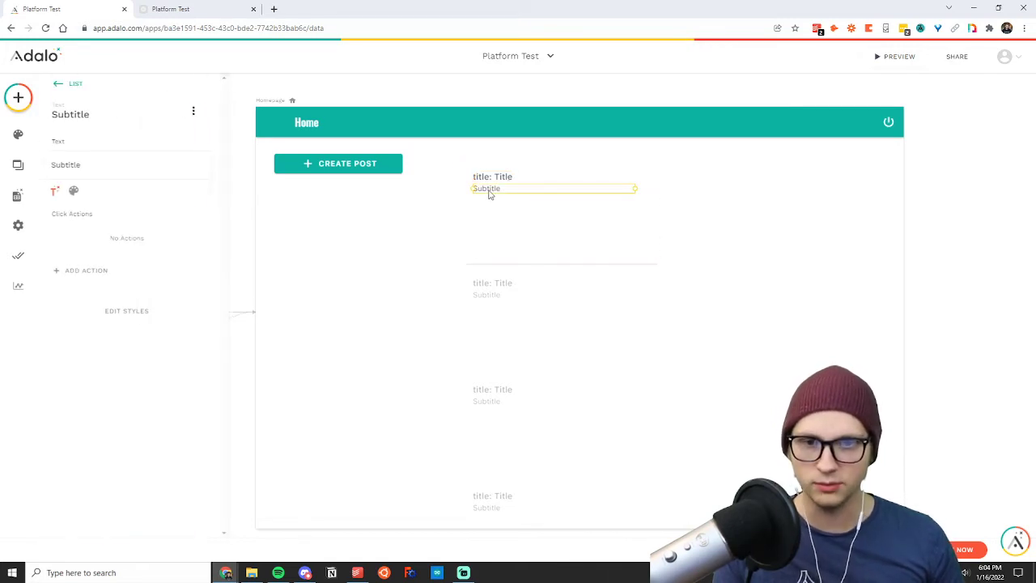
{"action": "double_click", "coordinate": [90, 164]}
{"action": "key", "text": "BackSpace"}
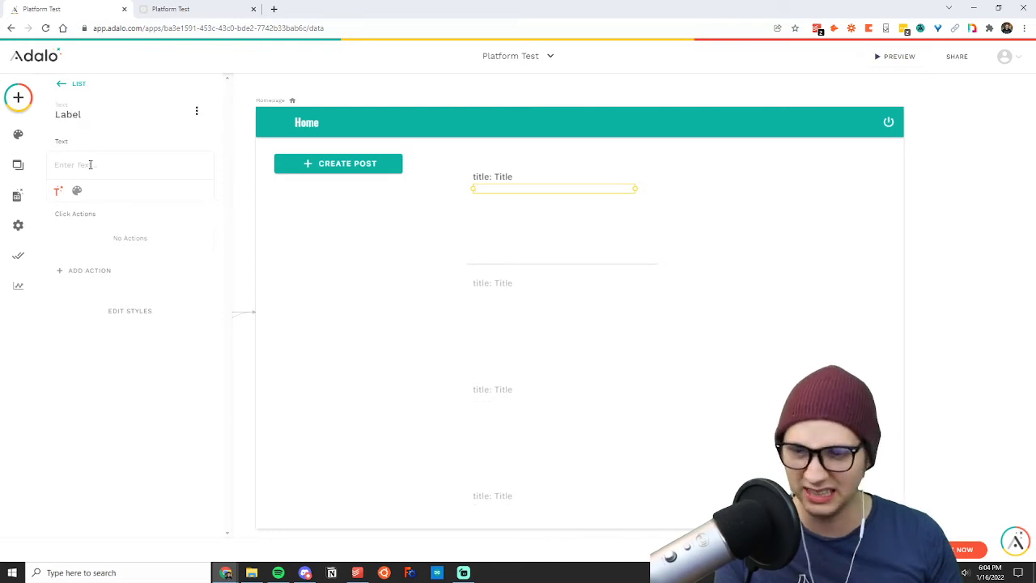
{"action": "left_click", "coordinate": [58, 191]}
{"action": "mouse_move", "coordinate": [79, 221]}
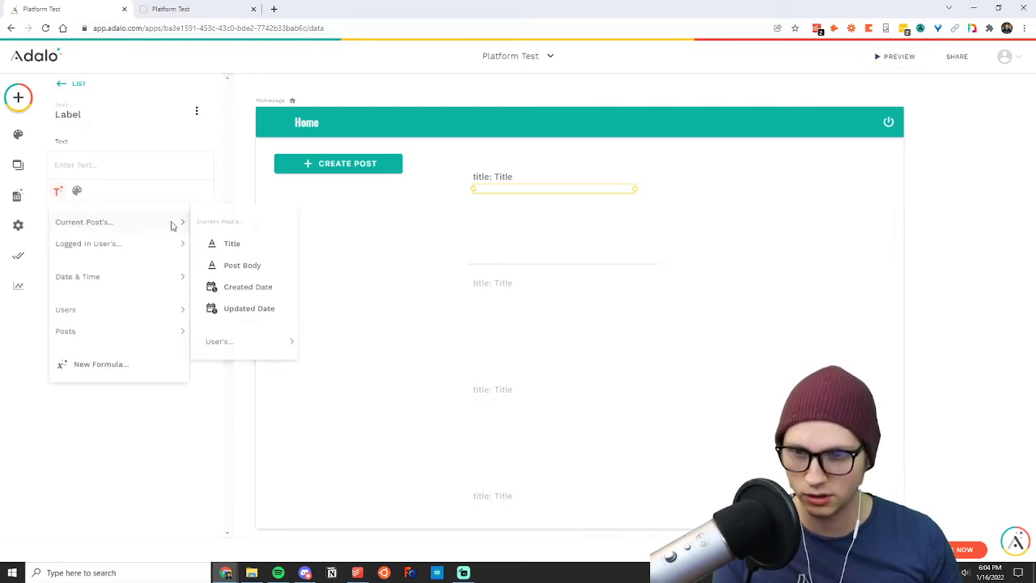
{"action": "left_click", "coordinate": [240, 265]}
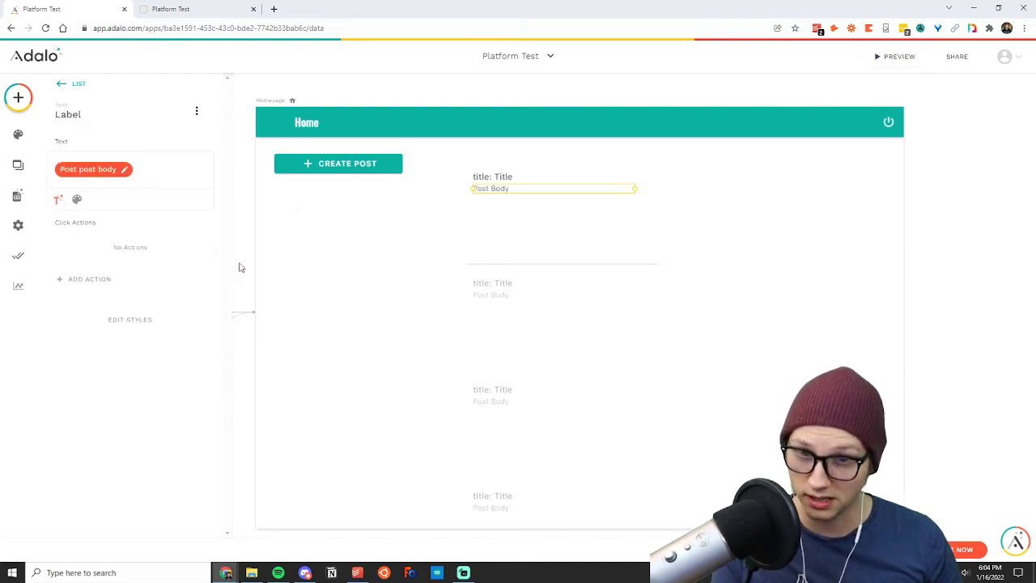
{"action": "left_click", "coordinate": [280, 233]}
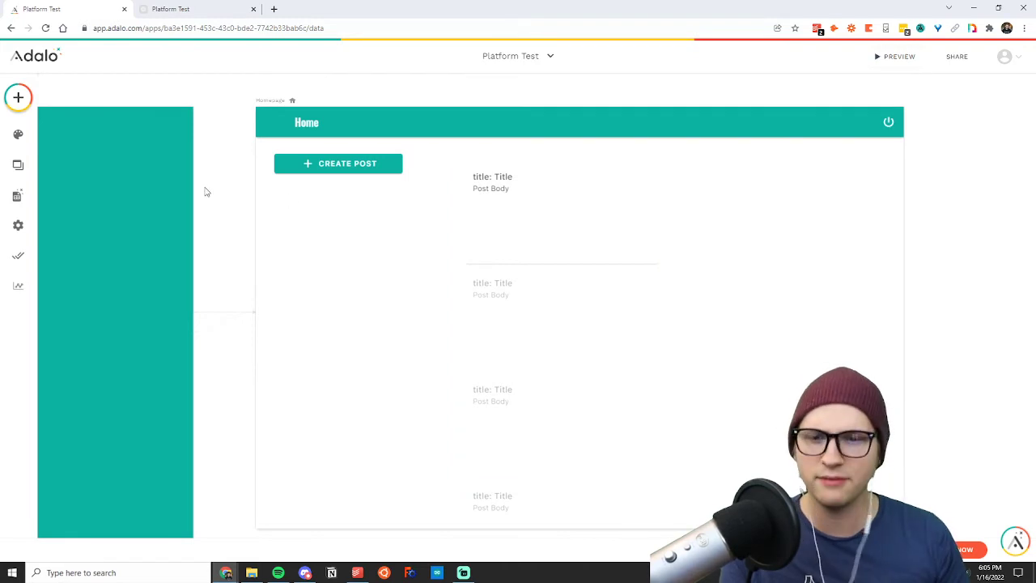
Shift the posts list slightly to the right, closer to the middle of the Homepage.
{"action": "scroll", "coordinate": [204, 192], "scroll_direction": "left", "scroll_amount": 6}
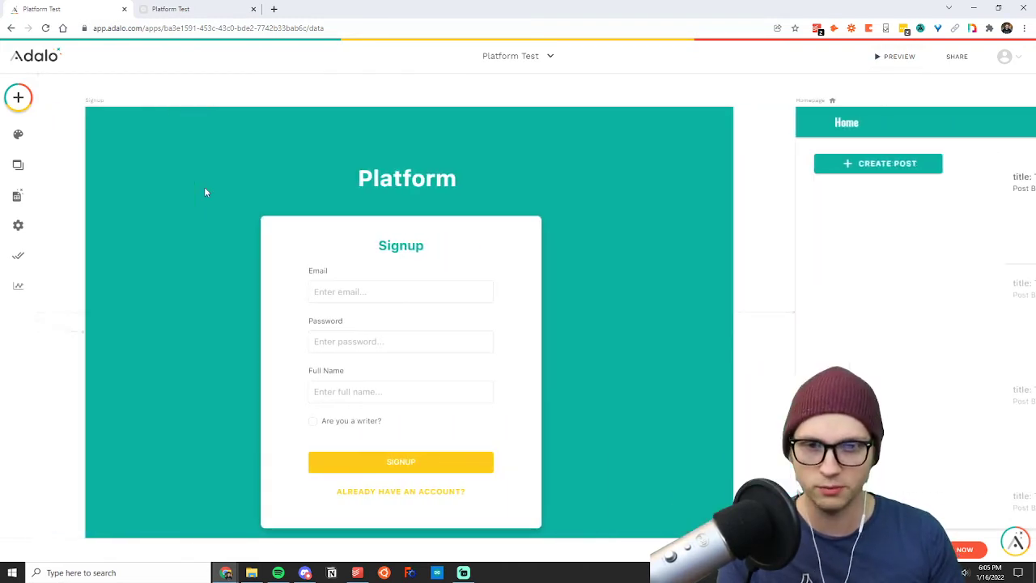
{"action": "scroll", "coordinate": [205, 192], "scroll_direction": "right", "scroll_amount": 7}
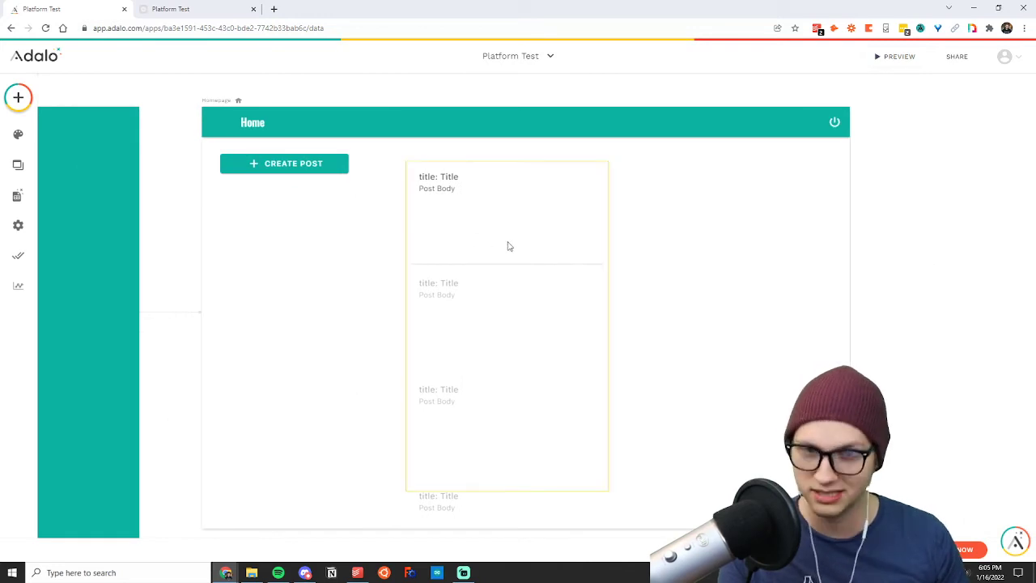
{"action": "left_click_drag", "start_coordinate": [498, 243], "coordinate": [517, 243]}
{"action": "left_click", "coordinate": [688, 253]}
{"action": "left_click", "coordinate": [578, 239]}
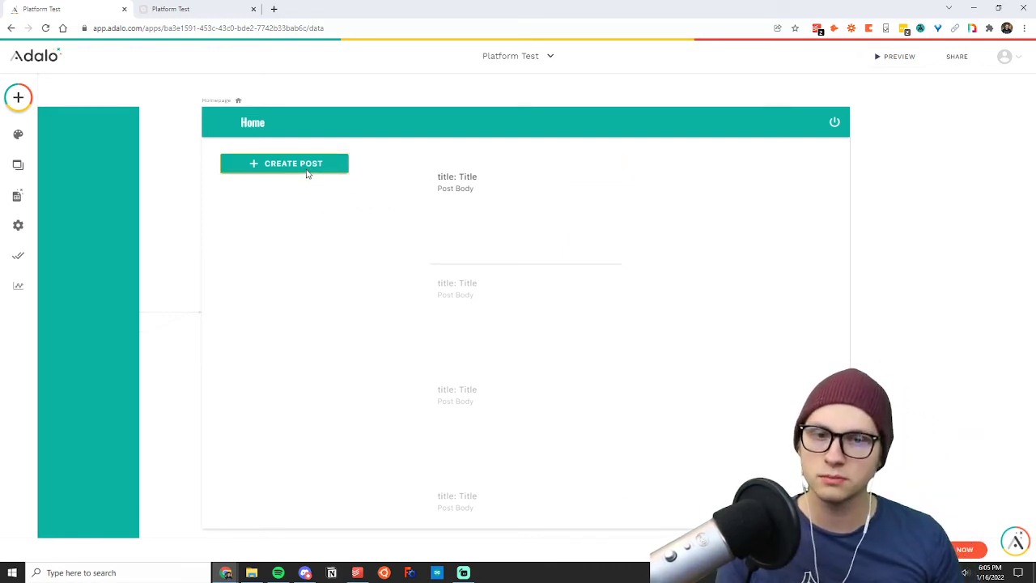
Check the visibility setting of the posts list and keep it at Always Visible.
{"action": "left_click", "coordinate": [534, 268]}
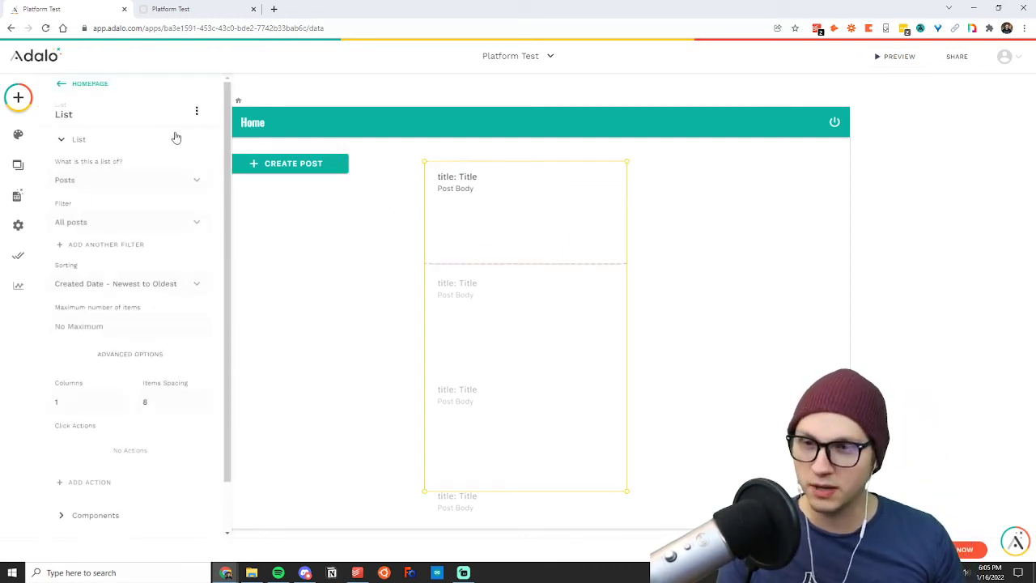
{"action": "left_click", "coordinate": [196, 110]}
{"action": "left_click", "coordinate": [185, 141]}
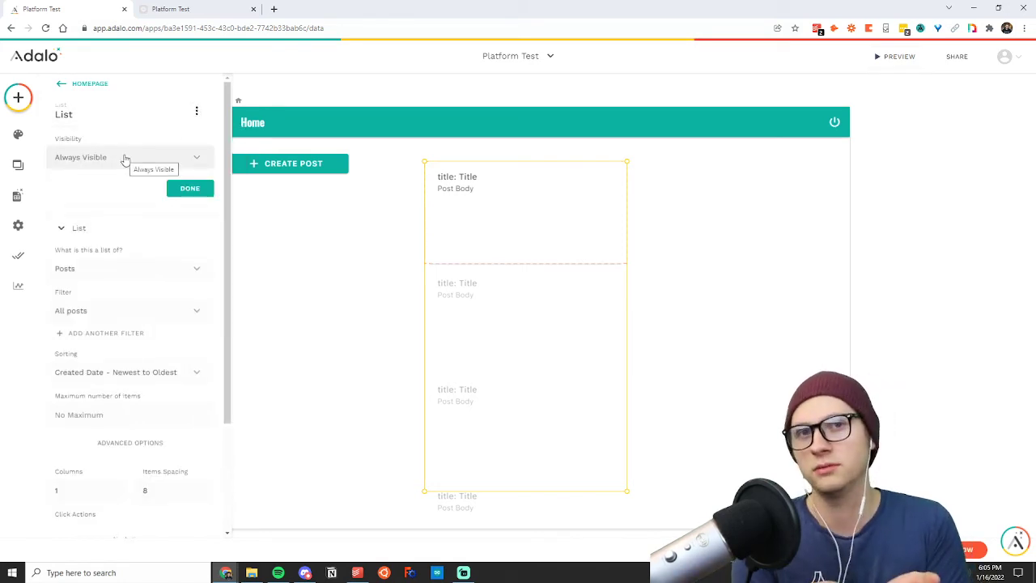
{"action": "left_click", "coordinate": [190, 188]}
{"action": "left_click", "coordinate": [306, 229]}
Open the settings of the Create Post button on the Homepage.
{"action": "left_click", "coordinate": [308, 163]}
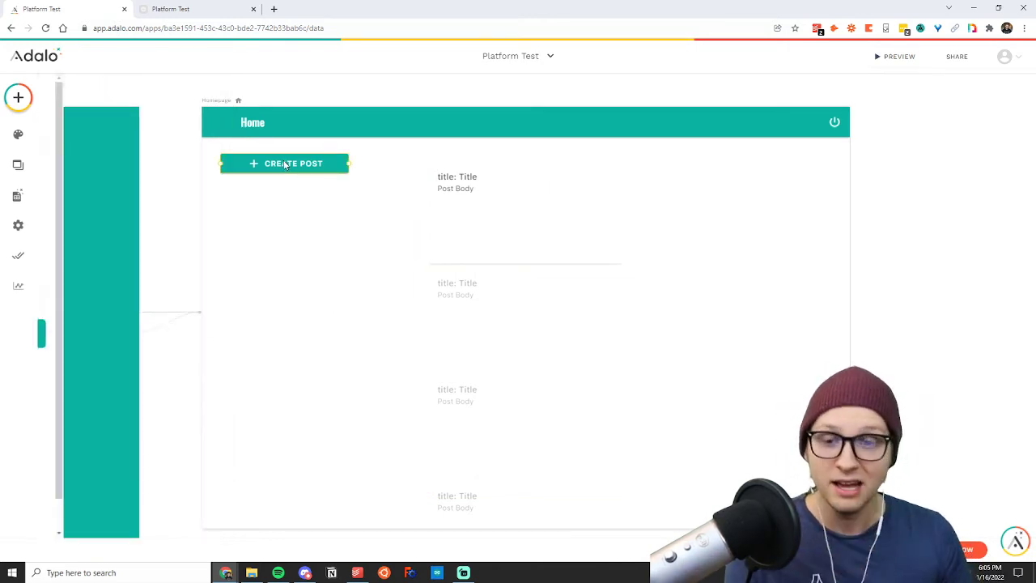
{"action": "left_click", "coordinate": [292, 228]}
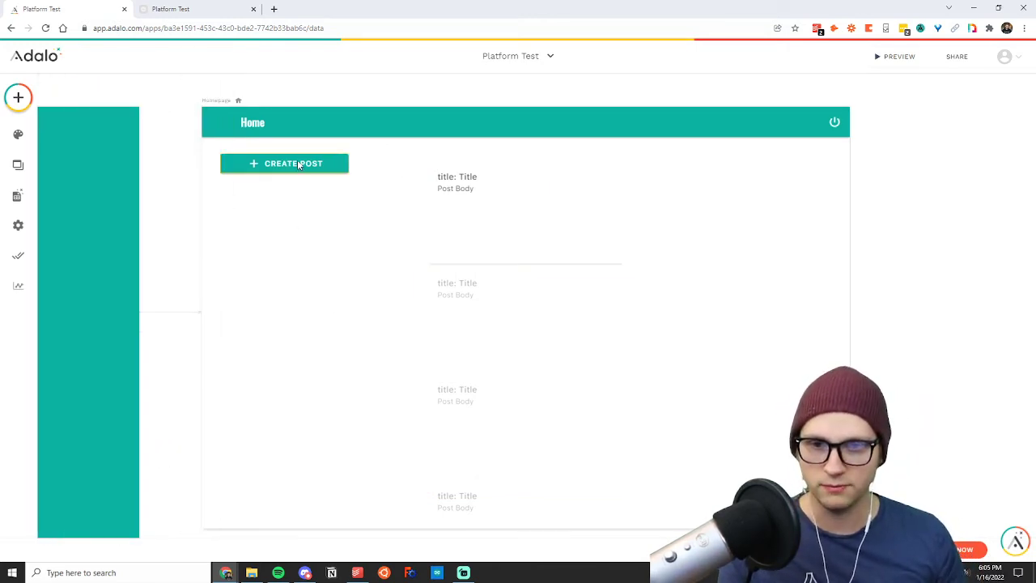
{"action": "left_click", "coordinate": [299, 165]}
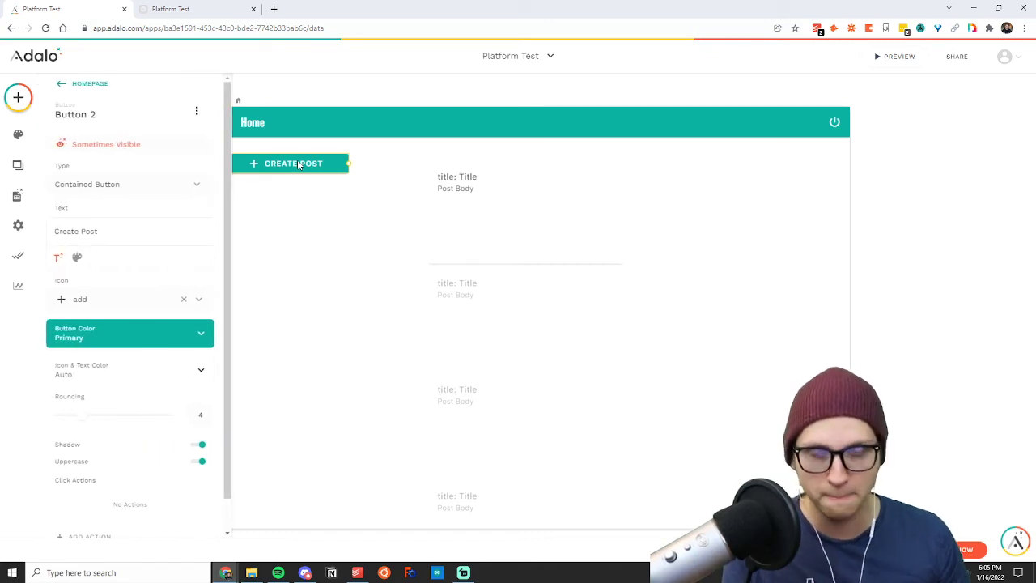
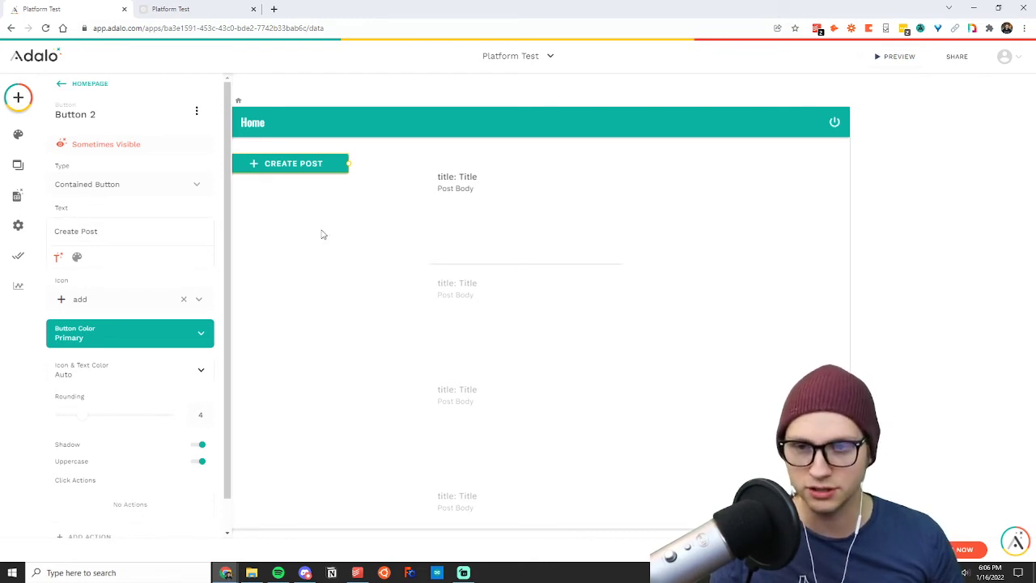
Add a click action to the Create Post button on the Homepage that links to a new screen.
{"action": "scroll", "coordinate": [126, 292], "scroll_direction": "down", "scroll_amount": 1}
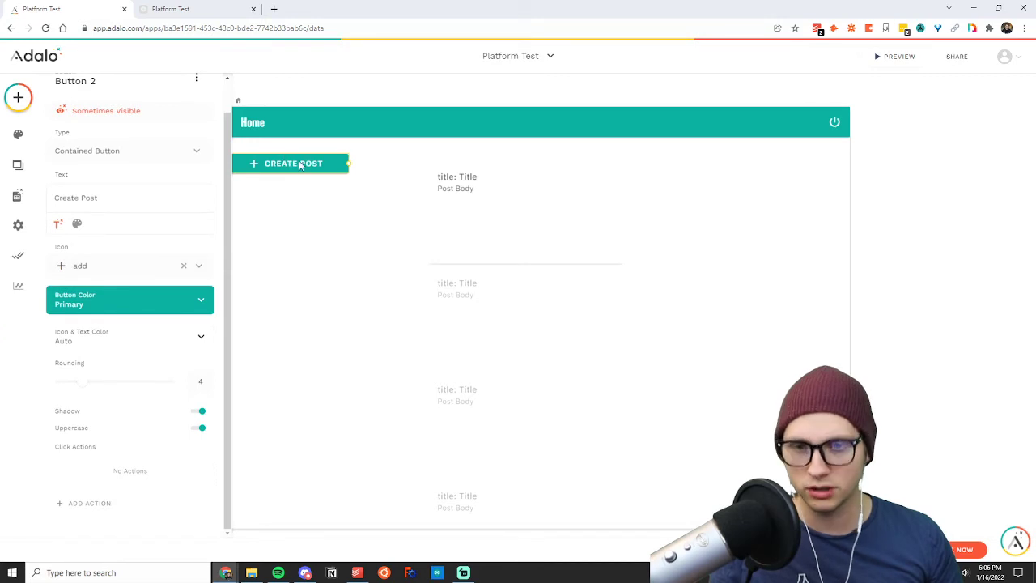
{"action": "scroll", "coordinate": [76, 227], "scroll_direction": "up", "scroll_amount": 1}
{"action": "scroll", "coordinate": [82, 232], "scroll_direction": "down", "scroll_amount": 1}
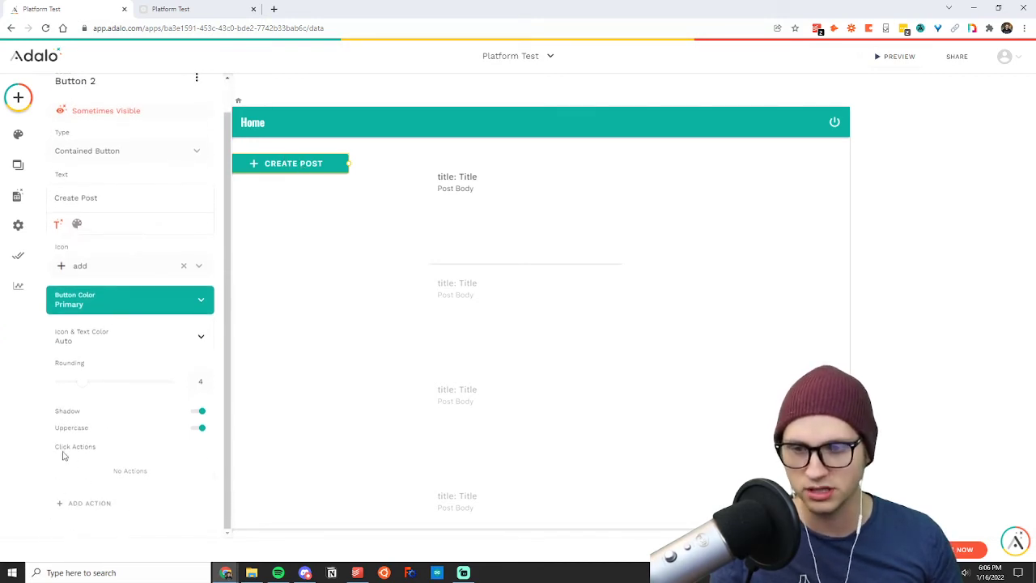
{"action": "left_click", "coordinate": [82, 505]}
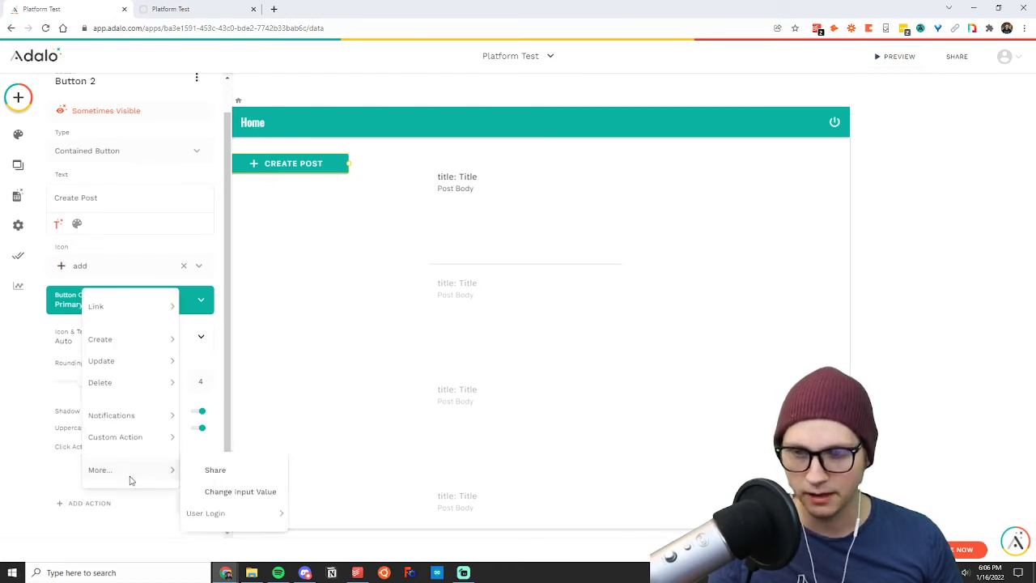
{"action": "mouse_move", "coordinate": [116, 317]}
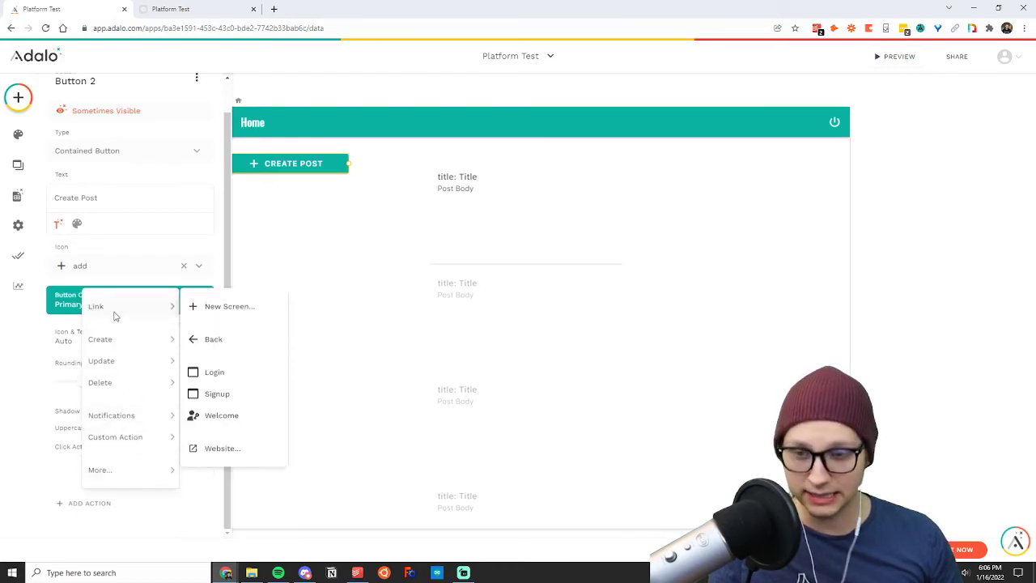
{"action": "left_click", "coordinate": [226, 310]}
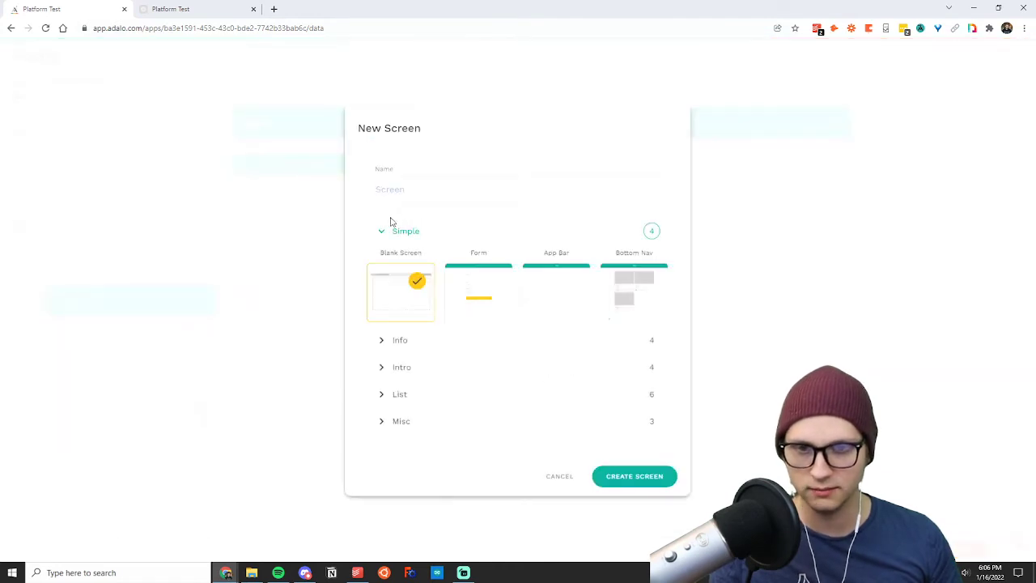
Create the linked screen from the App Bar template with the name "Create a Post".
{"action": "left_click", "coordinate": [471, 295]}
{"action": "left_click", "coordinate": [545, 301]}
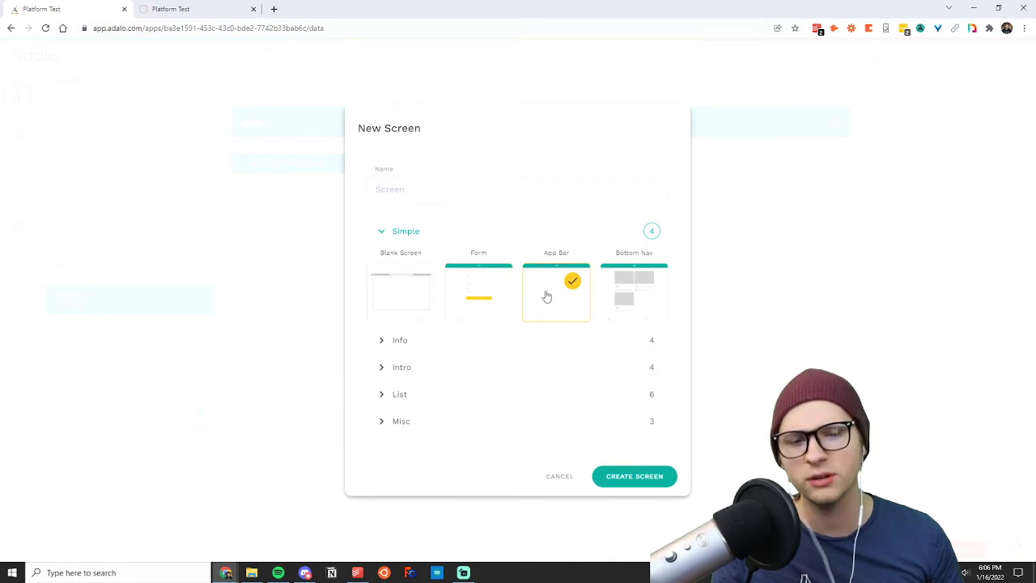
{"action": "left_click", "coordinate": [462, 196]}
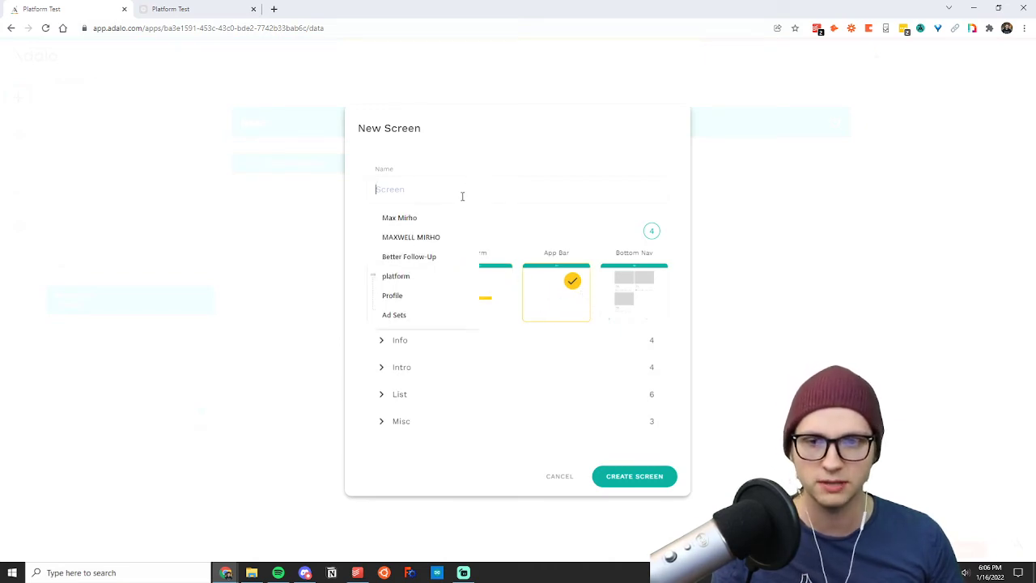
{"action": "type", "text": "Create a Post"}
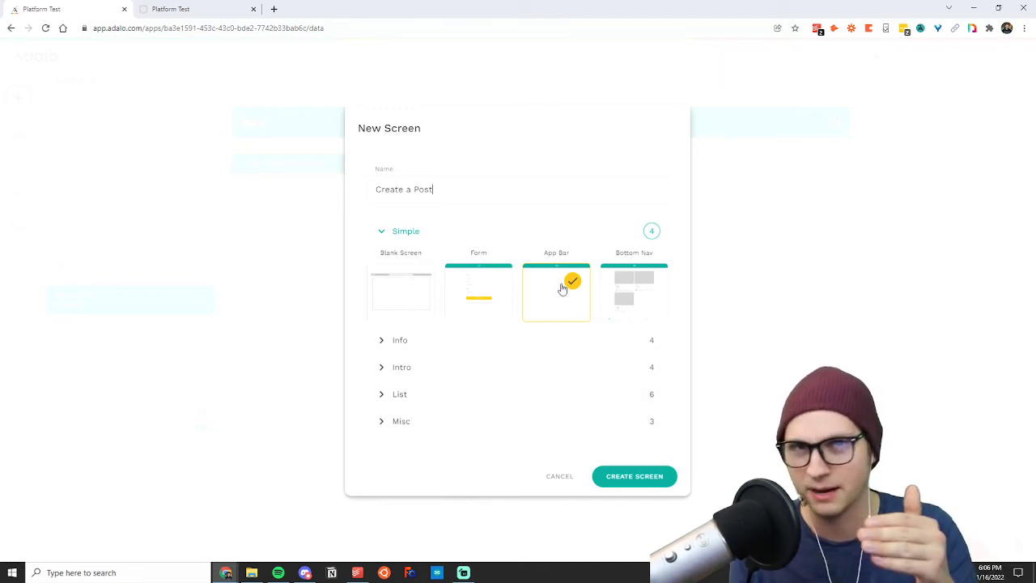
{"action": "left_click", "coordinate": [629, 478]}
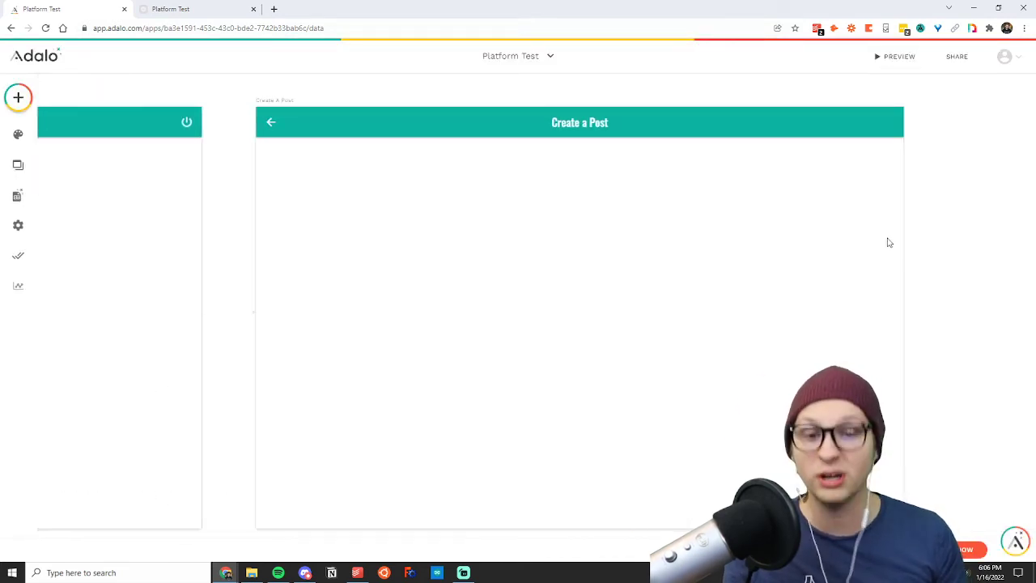
Add a Form component to the middle of the Create a Post screen and connect it to the Posts collection.
{"action": "left_click", "coordinate": [272, 124]}
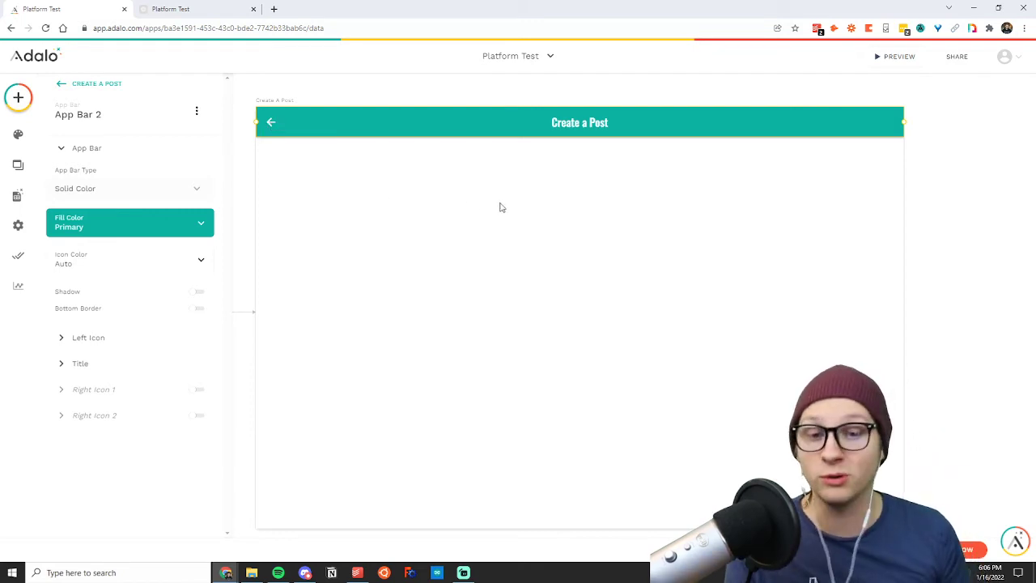
{"action": "left_click", "coordinate": [241, 159]}
{"action": "left_click", "coordinate": [19, 98]}
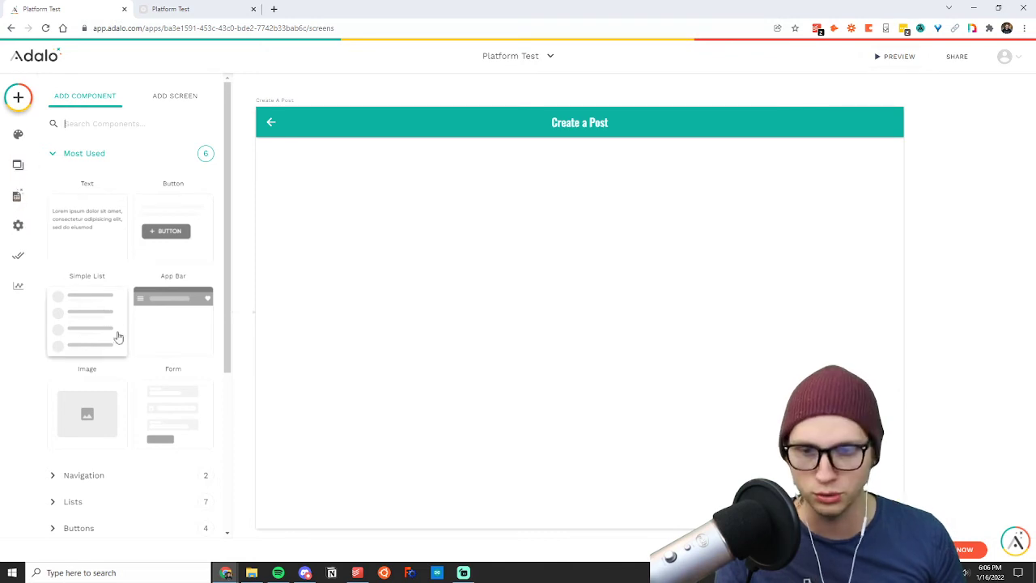
{"action": "left_click", "coordinate": [119, 154]}
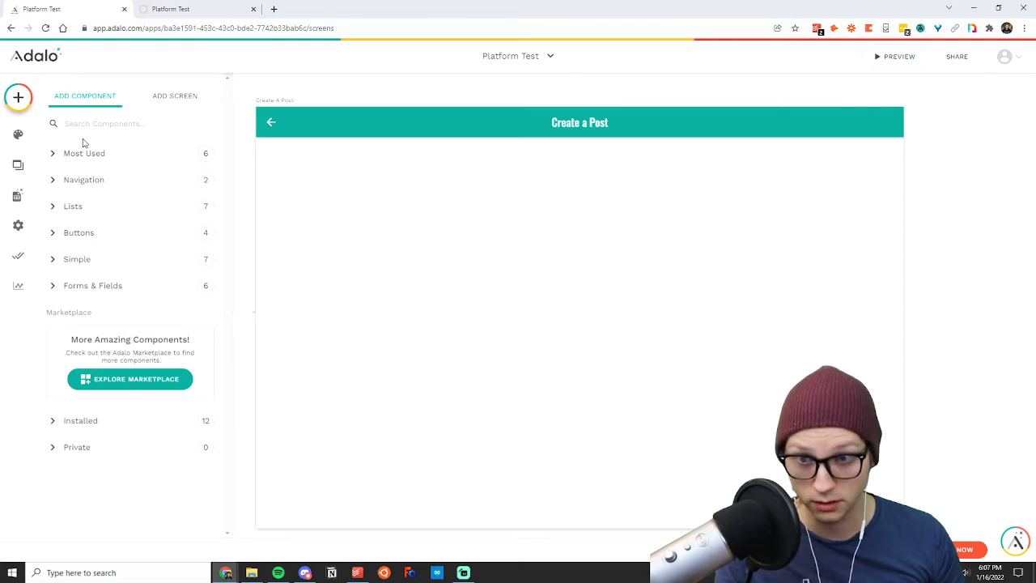
{"action": "left_click", "coordinate": [85, 155]}
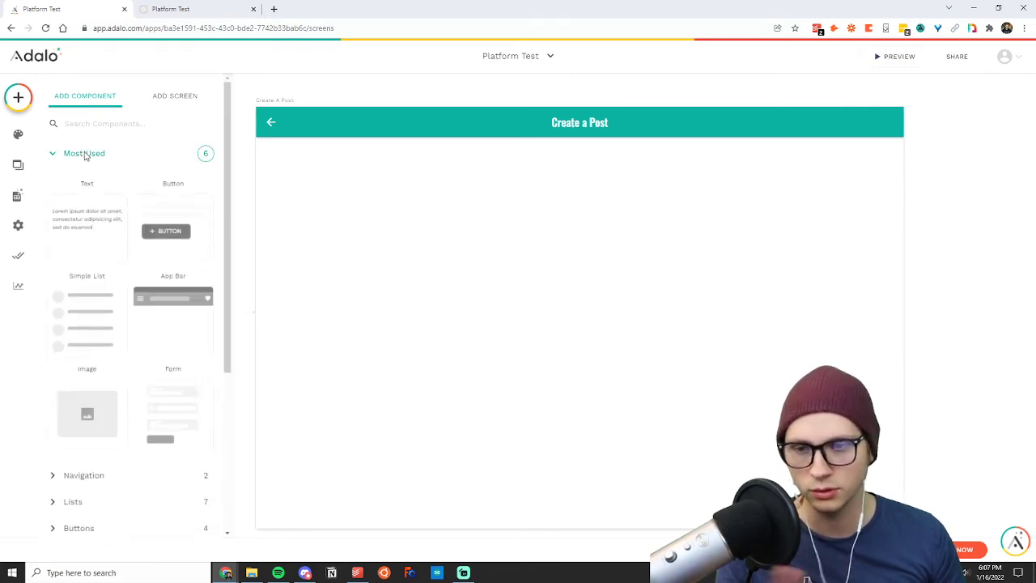
{"action": "left_click", "coordinate": [86, 154]}
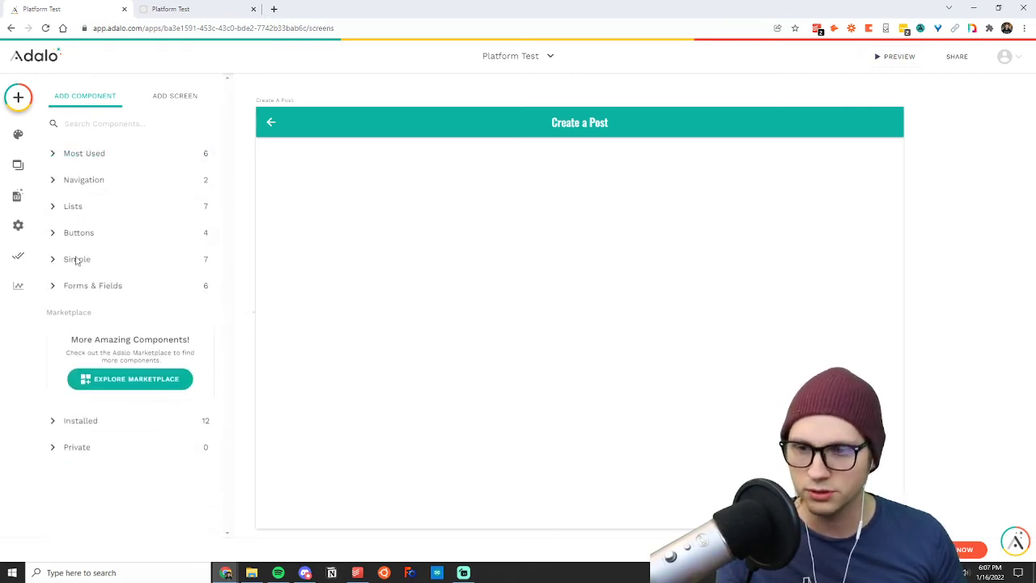
{"action": "left_click", "coordinate": [74, 288]}
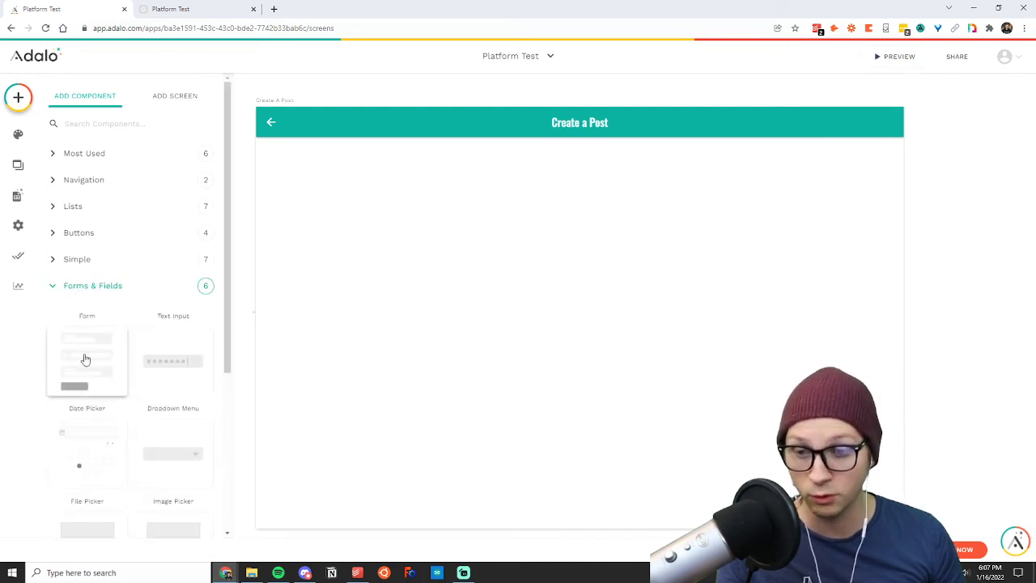
{"action": "left_click_drag", "start_coordinate": [85, 359], "coordinate": [583, 315]}
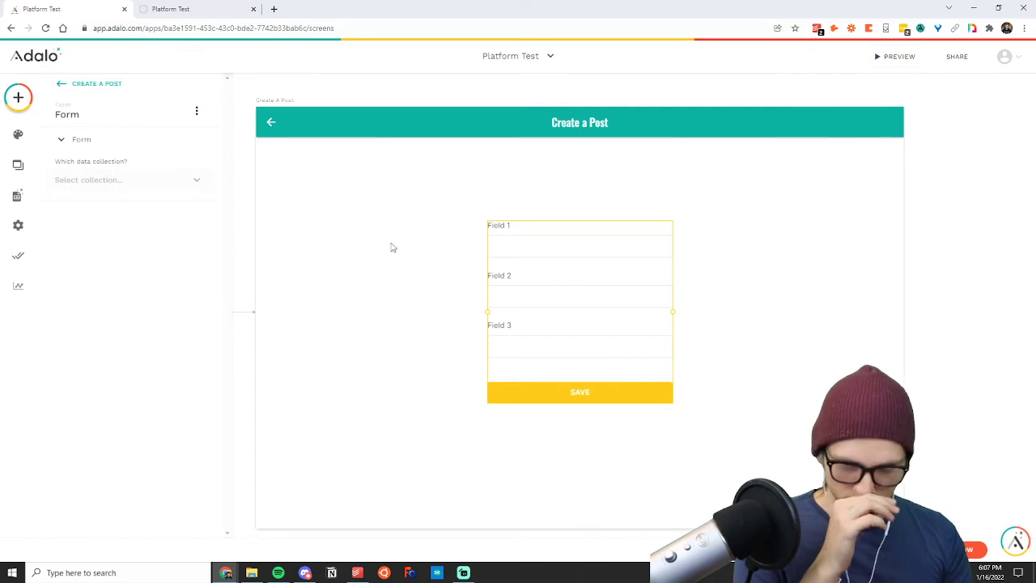
{"action": "left_click", "coordinate": [95, 182]}
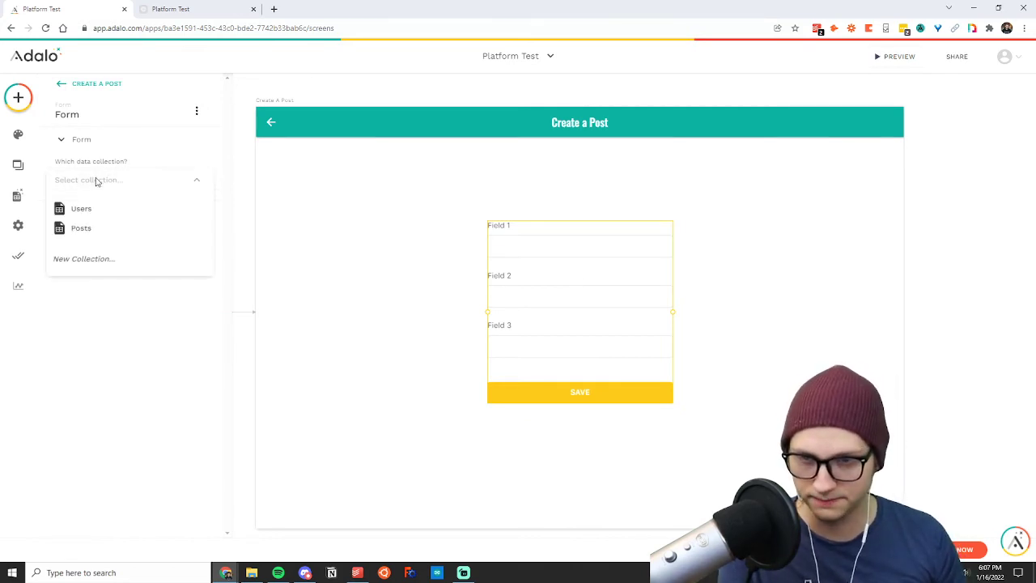
{"action": "left_click", "coordinate": [87, 226]}
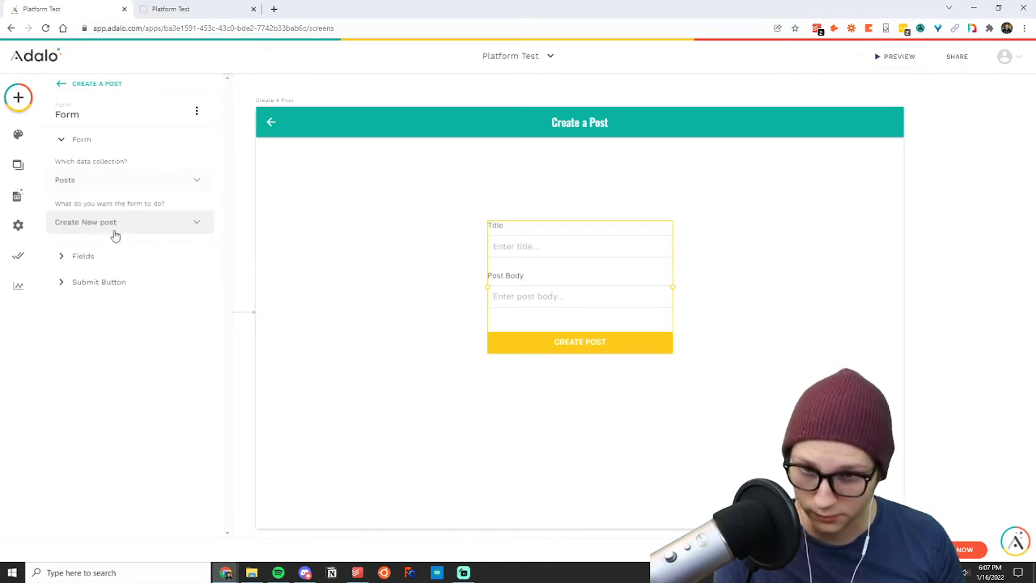
Compare the form's visible and automatic fields with the properties of the Posts collection in the database.
{"action": "left_click", "coordinate": [102, 258]}
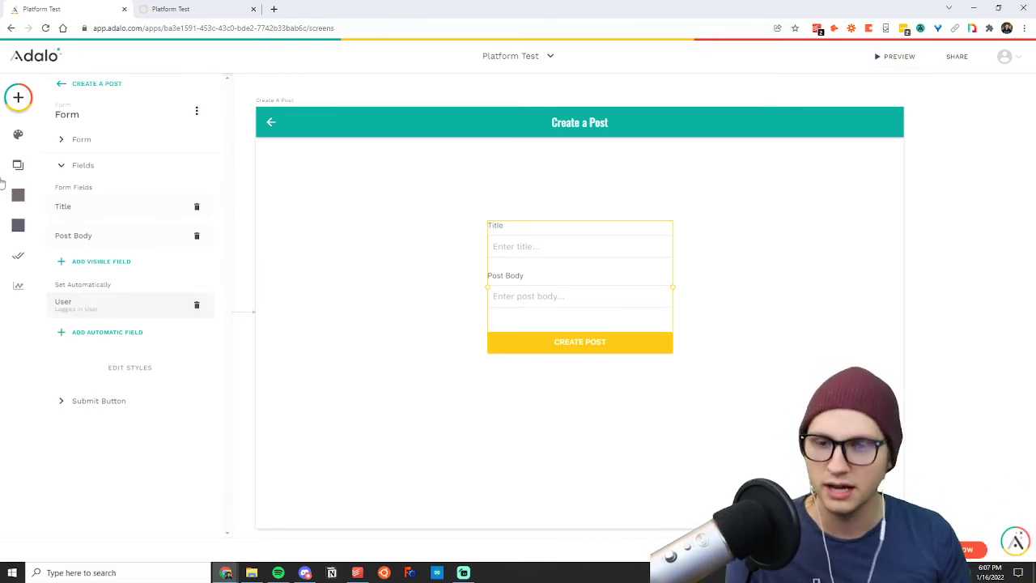
{"action": "left_click", "coordinate": [18, 195]}
{"action": "left_click", "coordinate": [96, 182]}
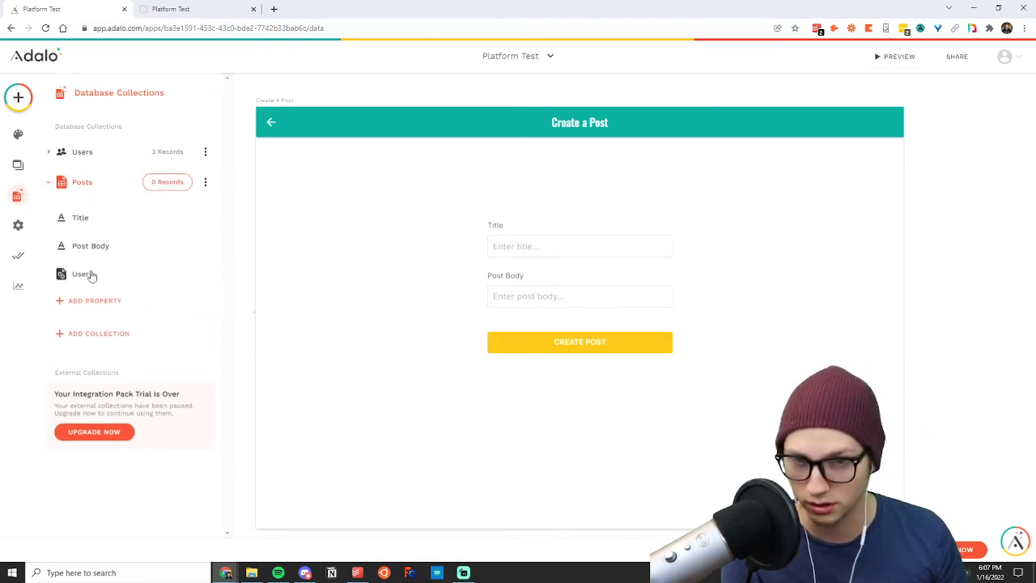
{"action": "left_click", "coordinate": [554, 266]}
{"action": "left_click", "coordinate": [95, 258]}
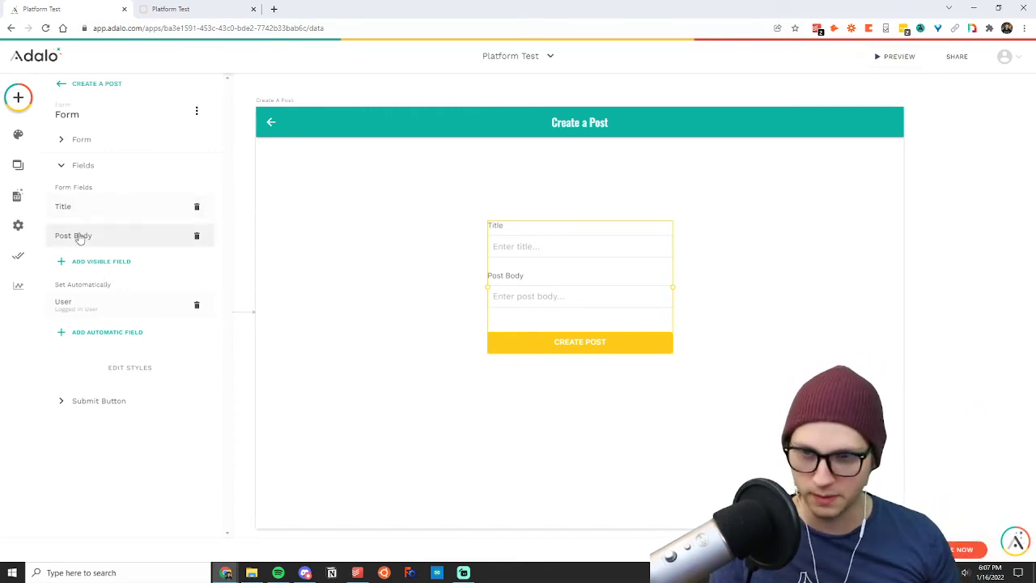
{"action": "left_click", "coordinate": [365, 274]}
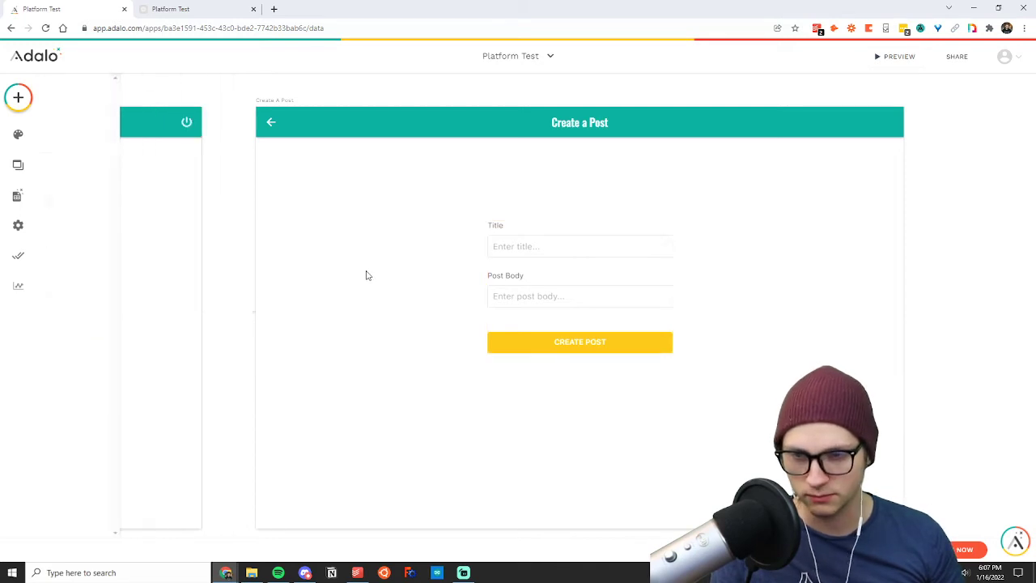
Review the Create action on the form's submit button.
{"action": "left_click", "coordinate": [571, 280]}
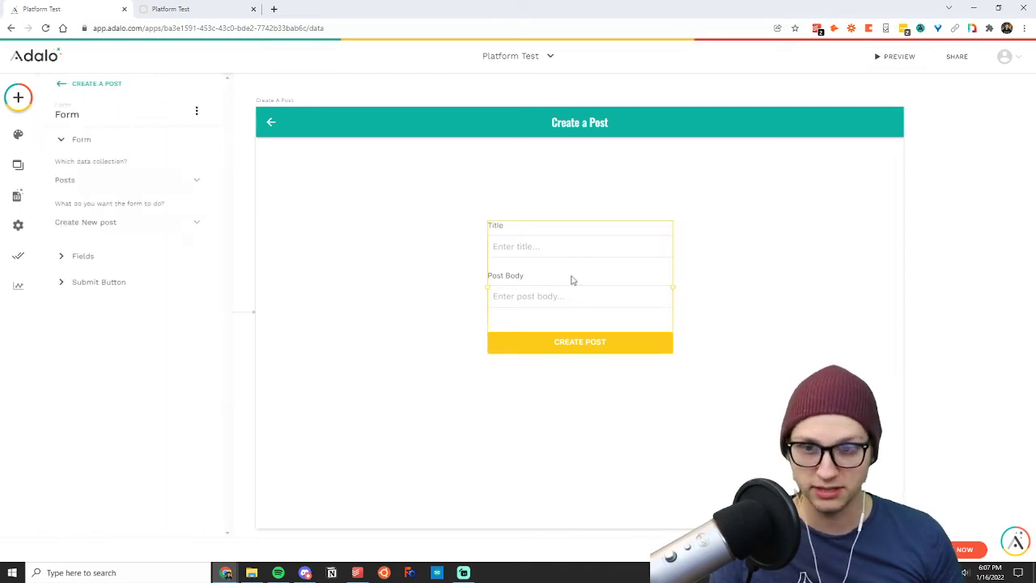
{"action": "left_click", "coordinate": [99, 283]}
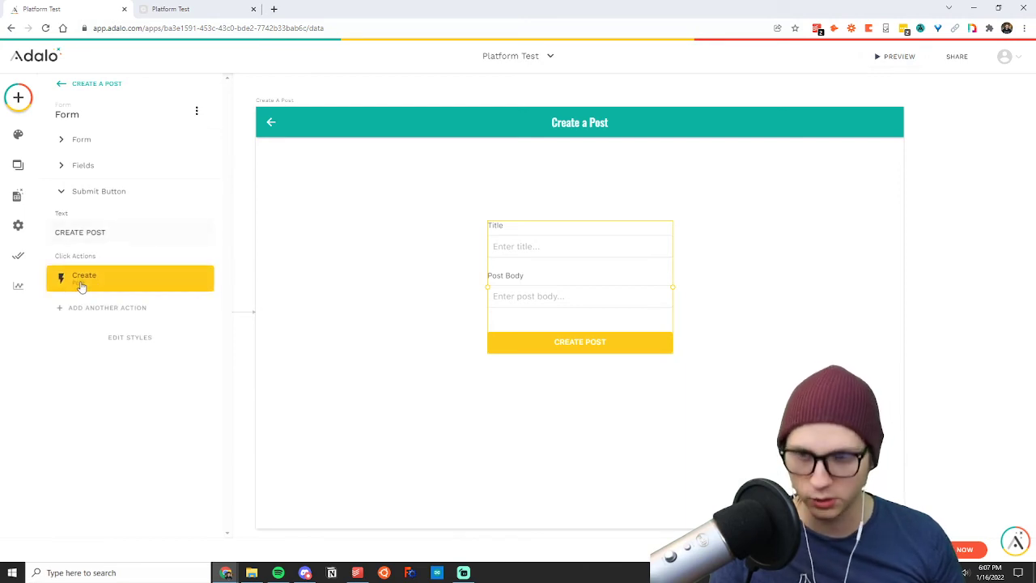
{"action": "left_click", "coordinate": [82, 287]}
{"action": "left_click", "coordinate": [180, 329]}
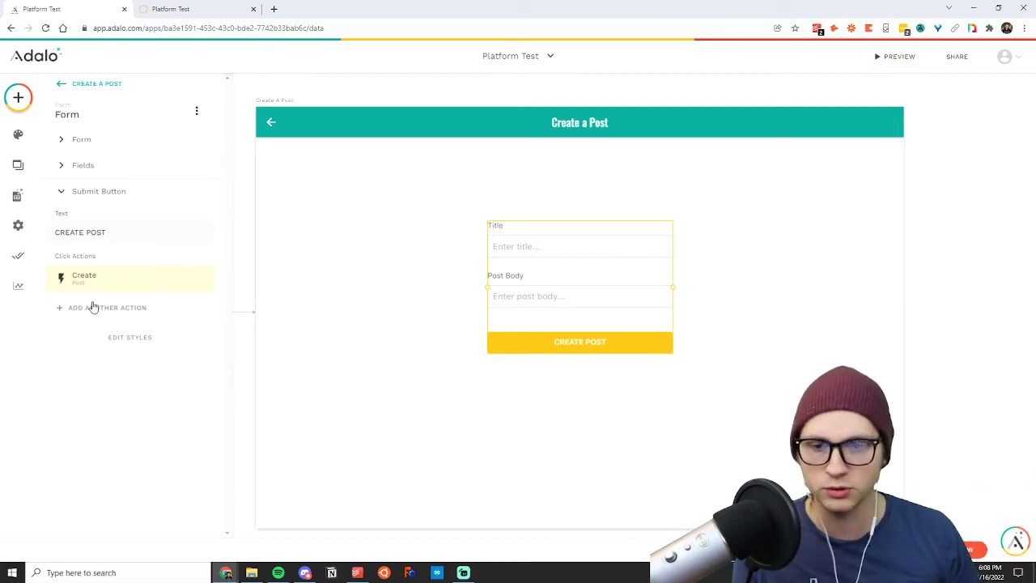
Add a second click action to the form's submit button that links to the Homepage with the Push transition.
{"action": "left_click", "coordinate": [94, 307]}
{"action": "mouse_move", "coordinate": [120, 117]}
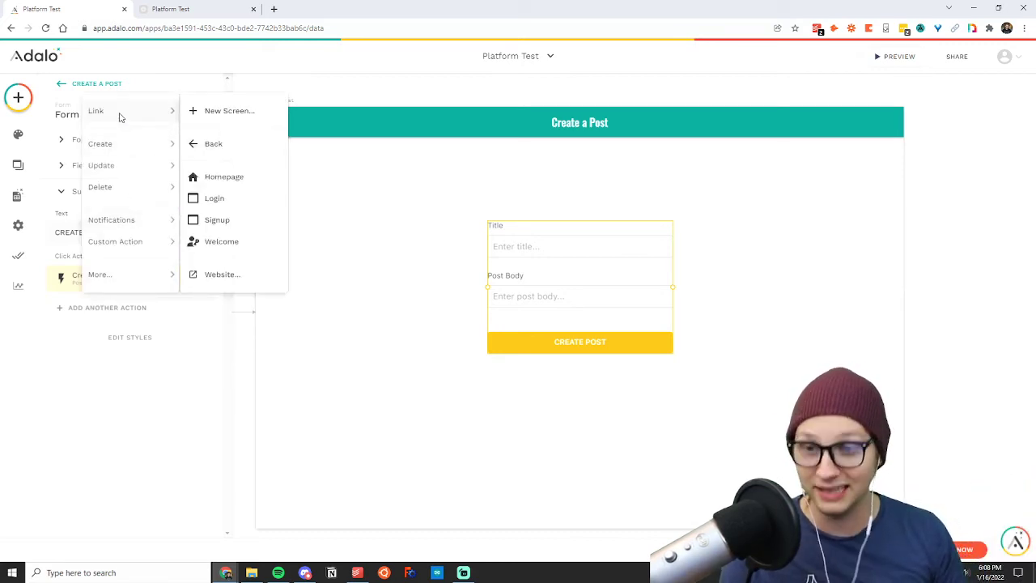
{"action": "left_click", "coordinate": [229, 177]}
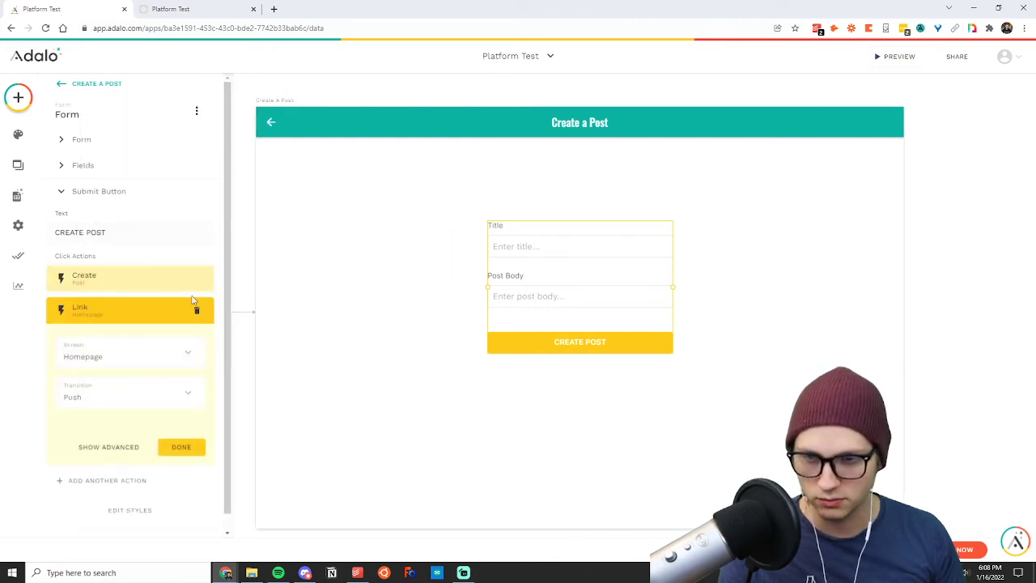
{"action": "left_click", "coordinate": [188, 453]}
{"action": "left_click", "coordinate": [333, 416]}
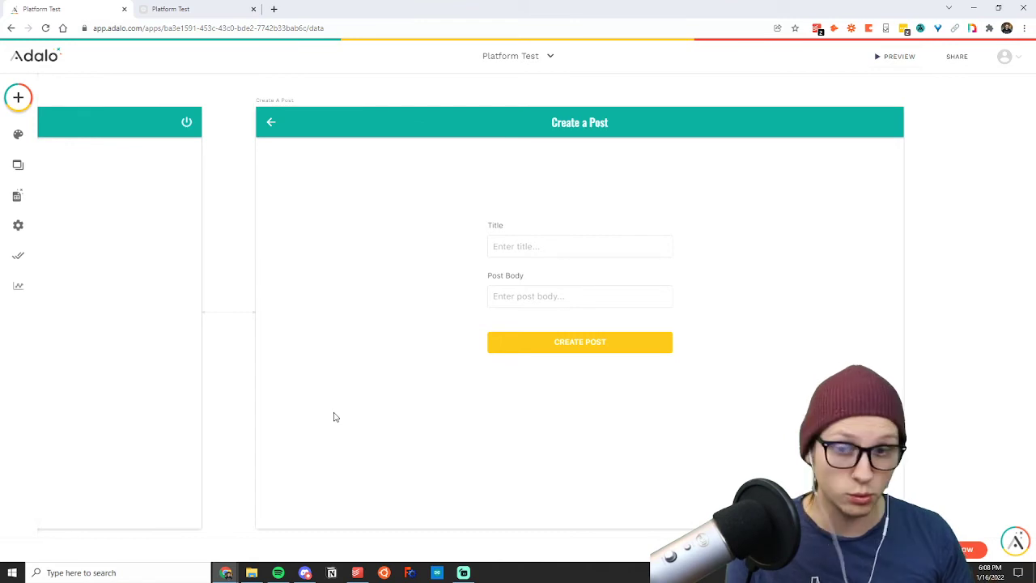
Review the settings of the posts list on the Homepage.
{"action": "scroll", "coordinate": [333, 416], "scroll_direction": "left", "scroll_amount": 7}
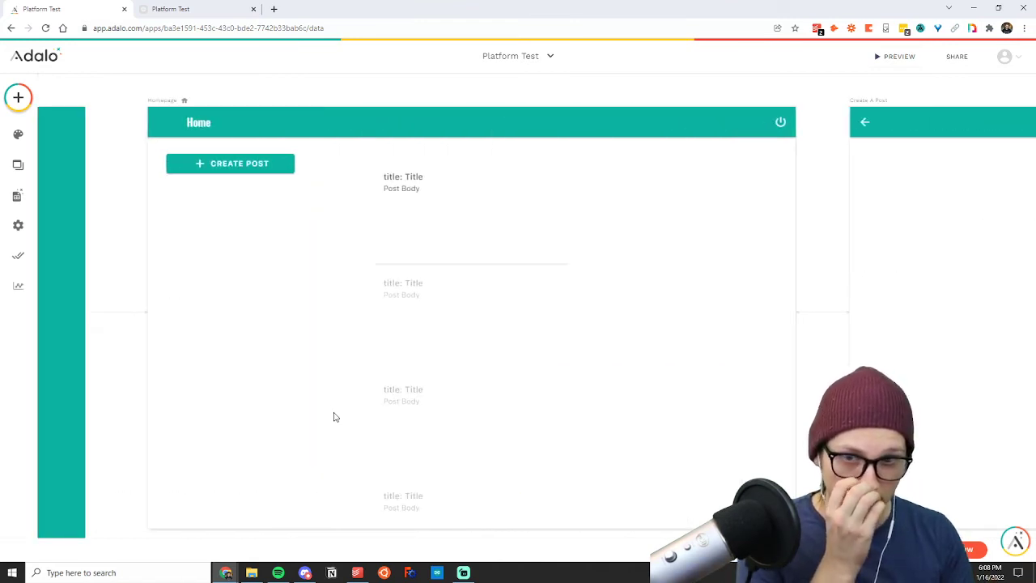
{"action": "left_click", "coordinate": [400, 390]}
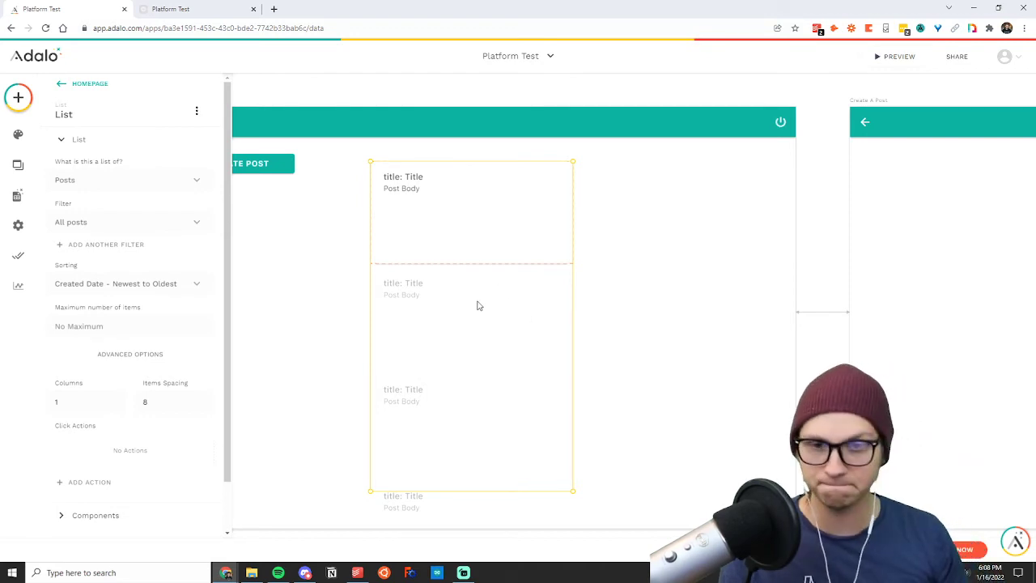
{"action": "left_click", "coordinate": [678, 190]}
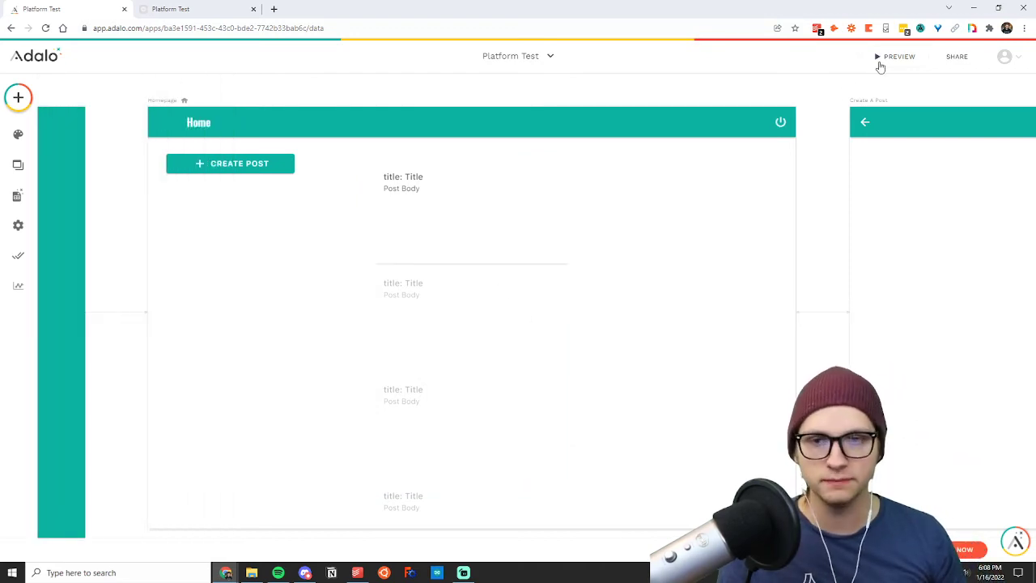
Preview the app and log in with the existing account's email and password, declining to save the login in LastPass.
{"action": "left_click", "coordinate": [895, 56]}
{"action": "left_click", "coordinate": [382, 9]}
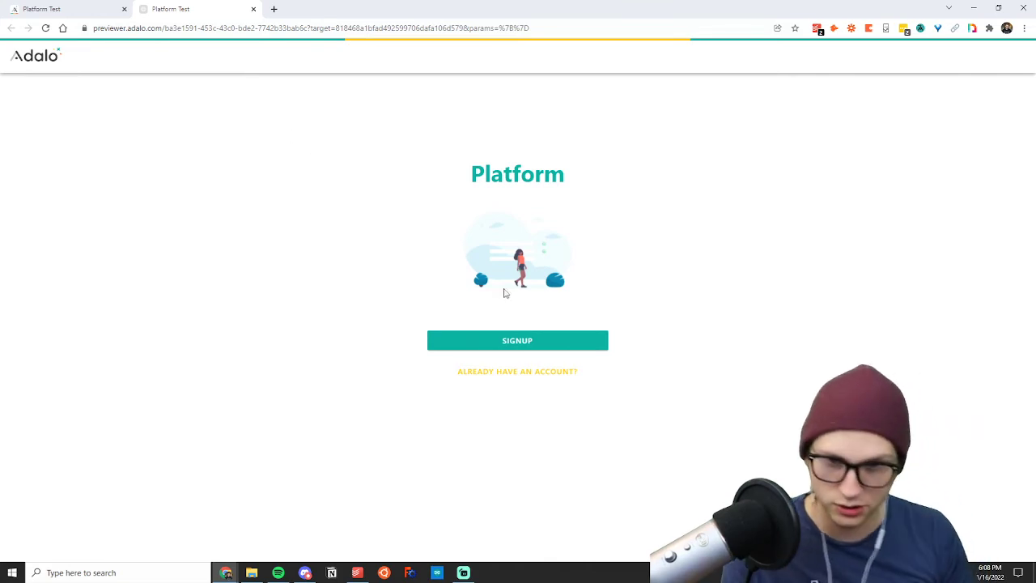
{"action": "left_click", "coordinate": [504, 374]}
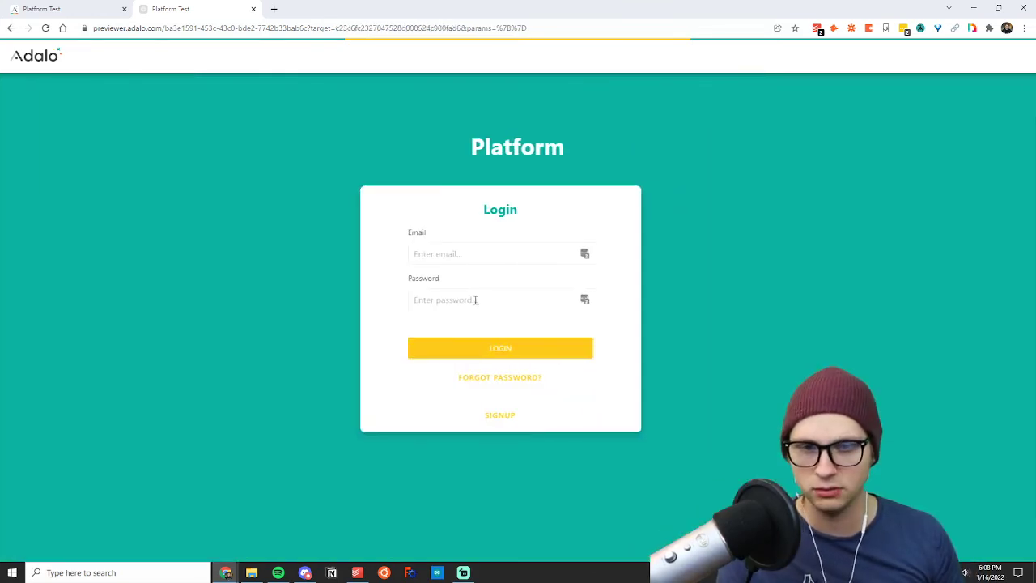
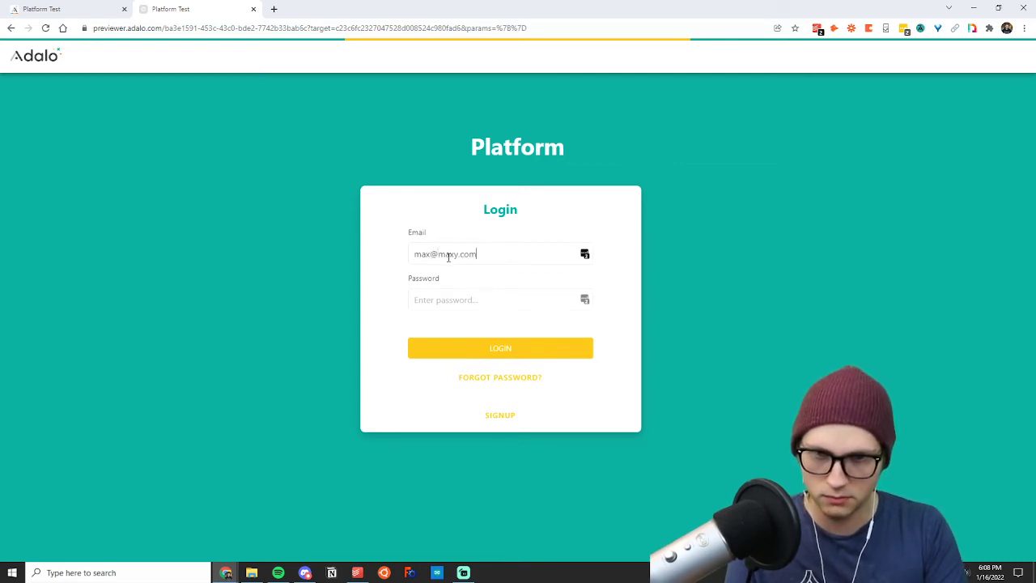
{"action": "left_click", "coordinate": [452, 302]}
{"action": "type", "text": "•••••"}
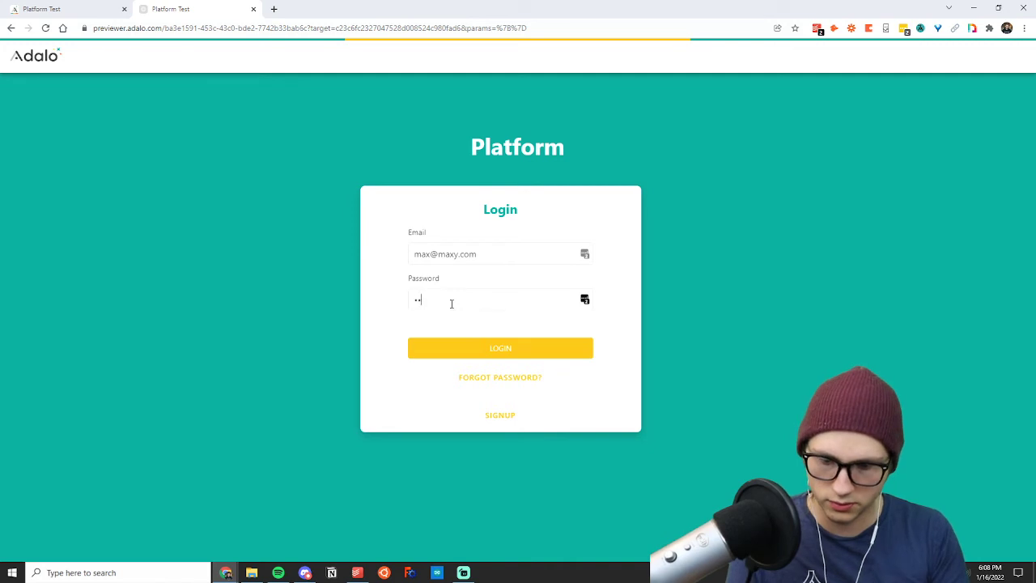
{"action": "left_click", "coordinate": [492, 349]}
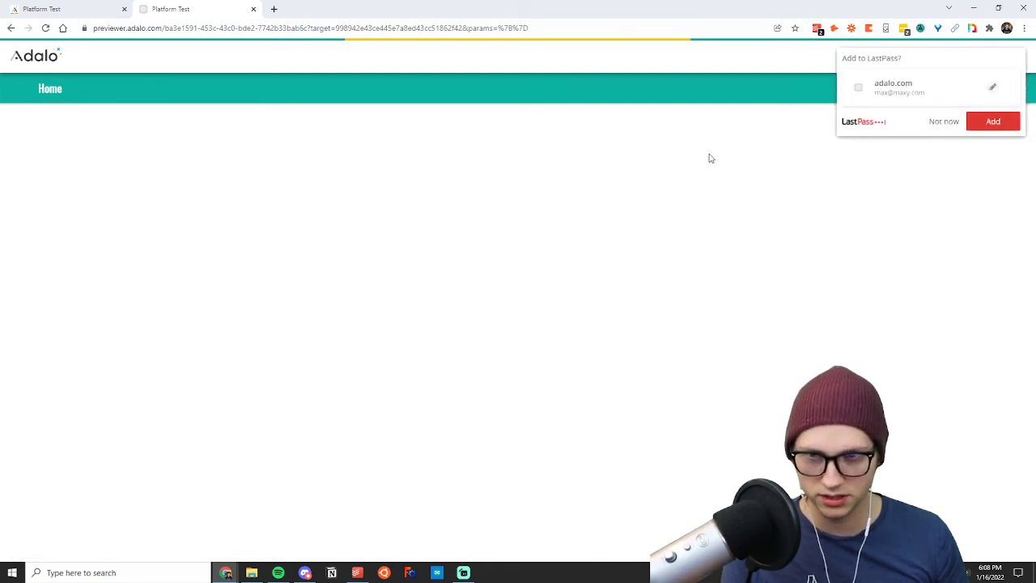
{"action": "left_click", "coordinate": [943, 122]}
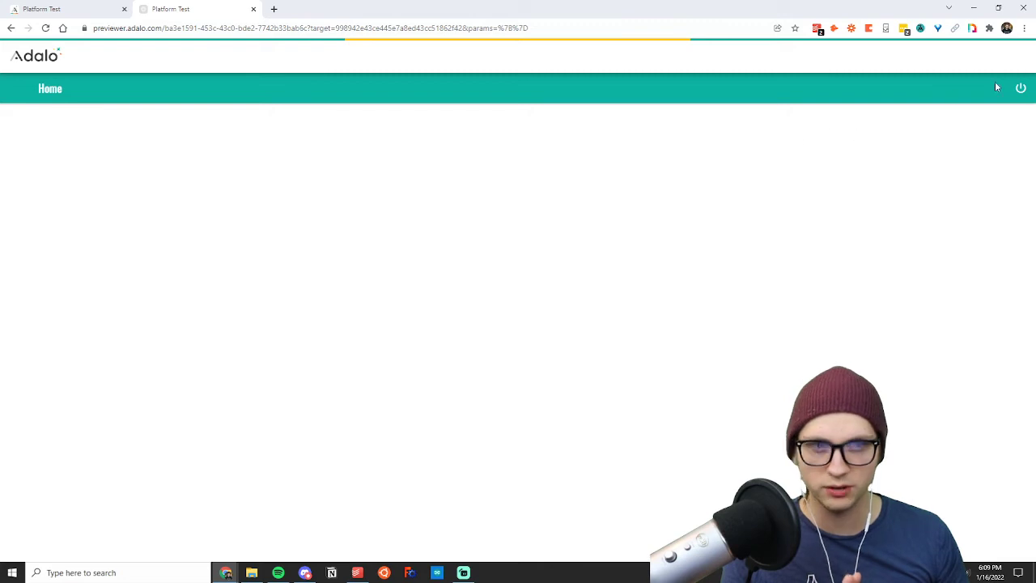
Log out of the account and start a new signup by filling in the new user's email.
{"action": "left_click", "coordinate": [1022, 91]}
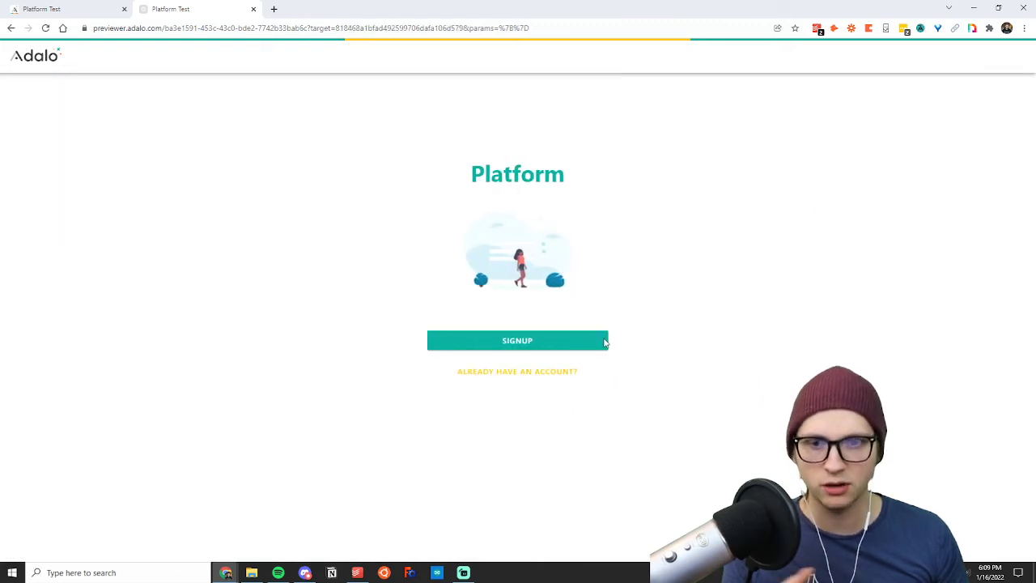
{"action": "left_click", "coordinate": [518, 341]}
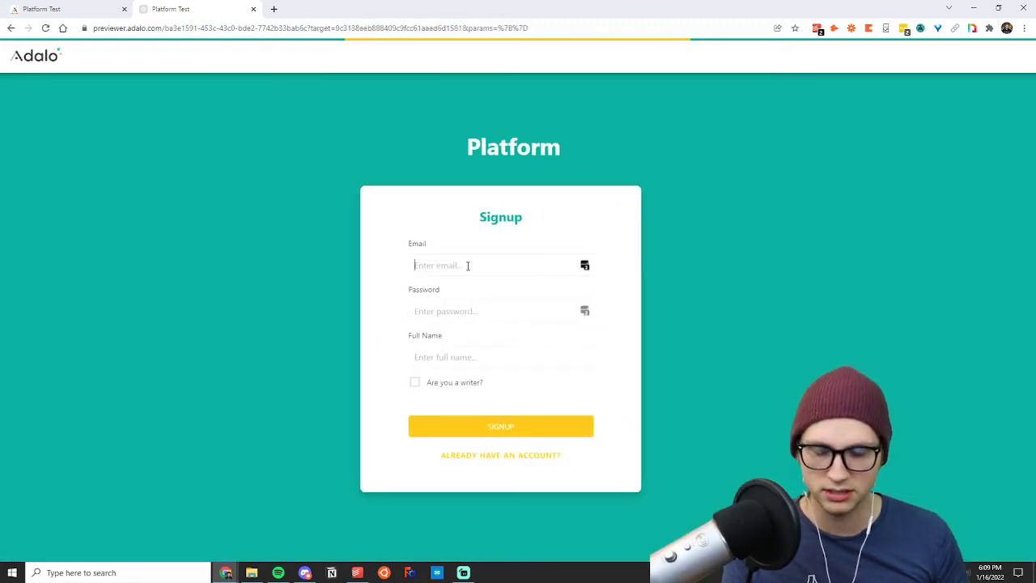
{"action": "type", "text": "max@whate"}
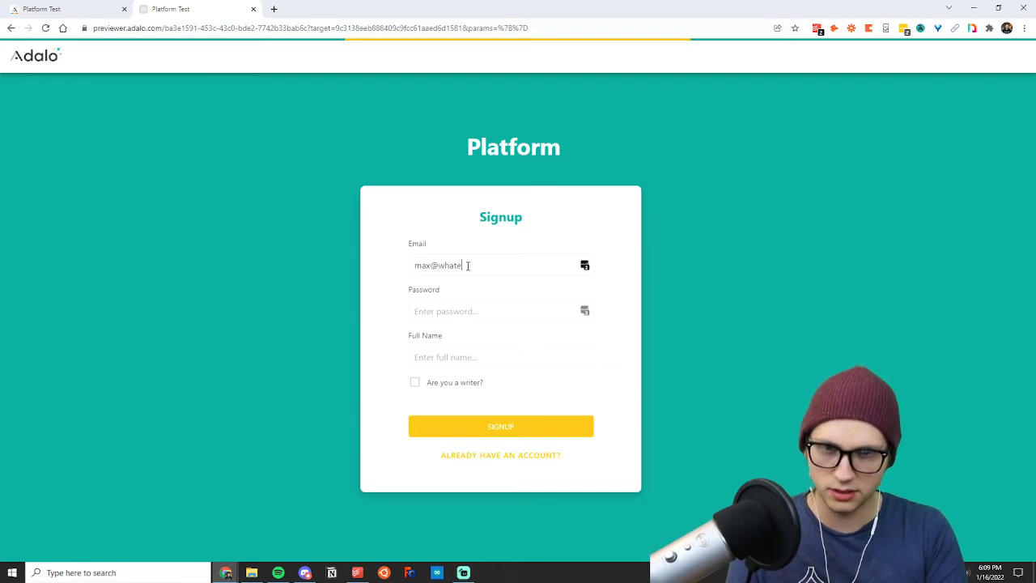
{"action": "type", "text": "ver.com"}
Fill in the account password on the signup form.
{"action": "left_click", "coordinate": [456, 315]}
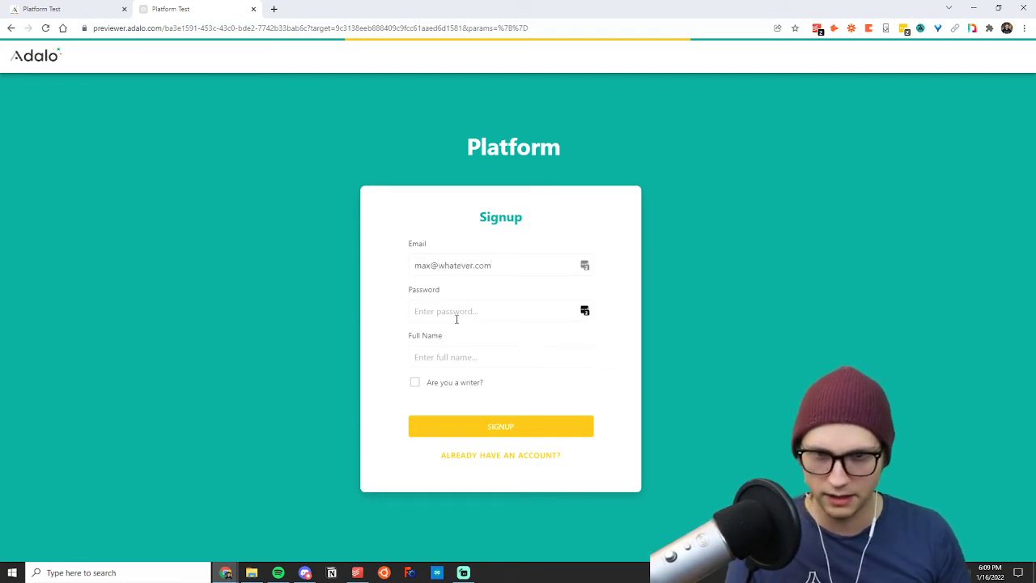
{"action": "type", "text": "pas"}
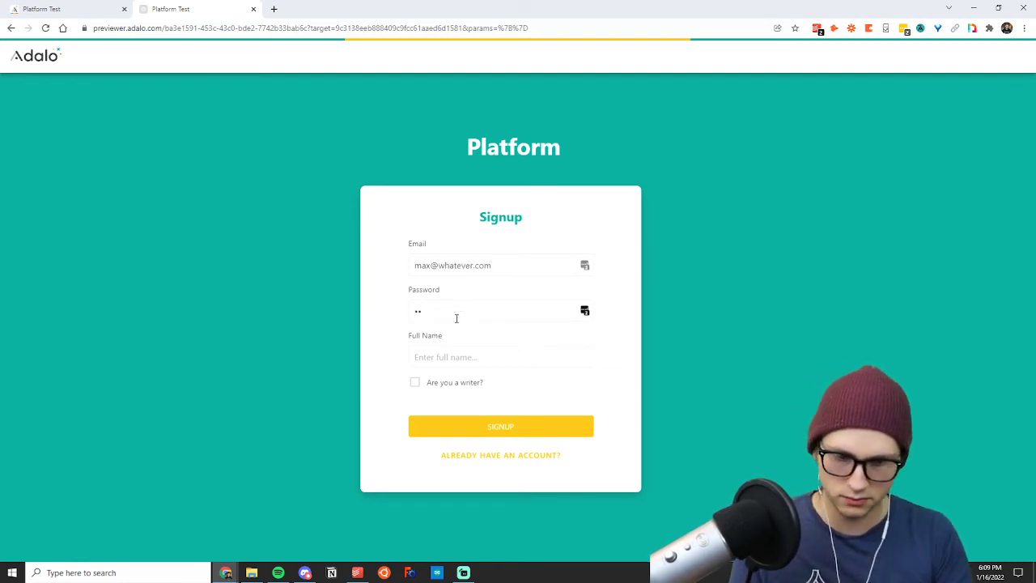
{"action": "key", "text": "BackSpace"}
{"action": "key", "text": "BackSpace"}
{"action": "key", "text": "BackSpace"}
{"action": "type", "text": "passwo"}
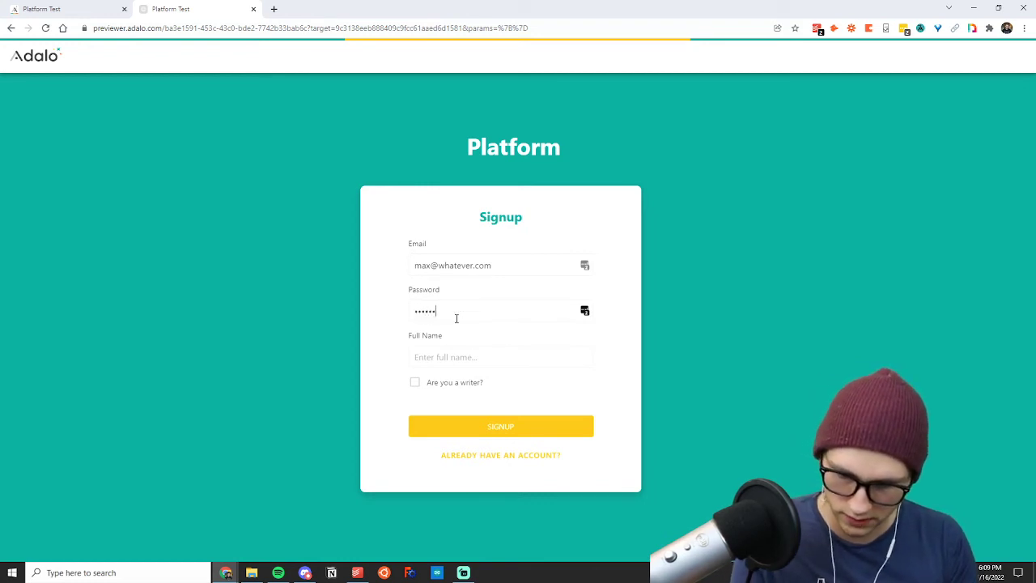
Enter the user's full name, mark the new account as a writer and submit the signup.
{"action": "left_click", "coordinate": [443, 354]}
{"action": "type", "text": "Ma"}
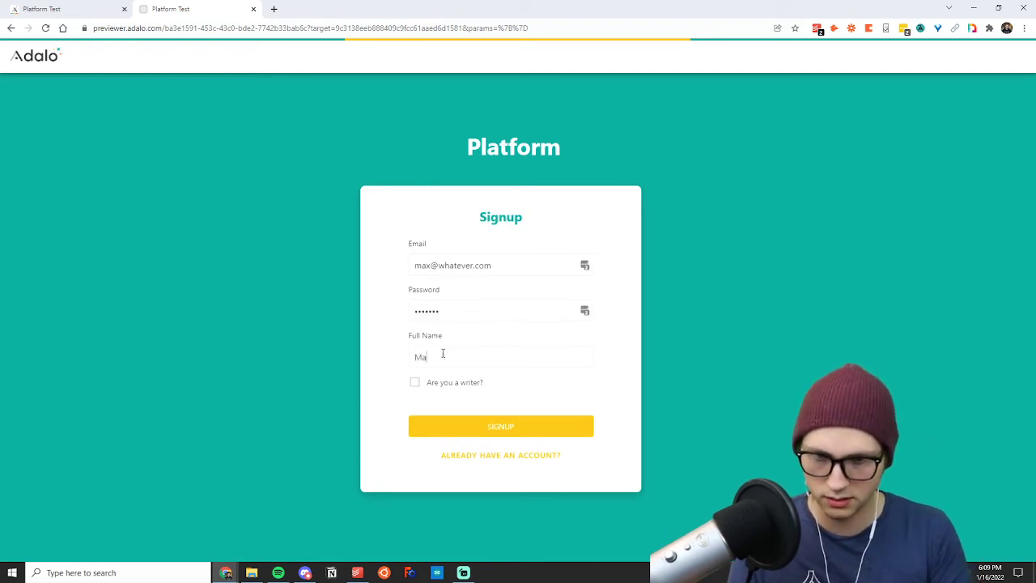
{"action": "type", "text": "xy"}
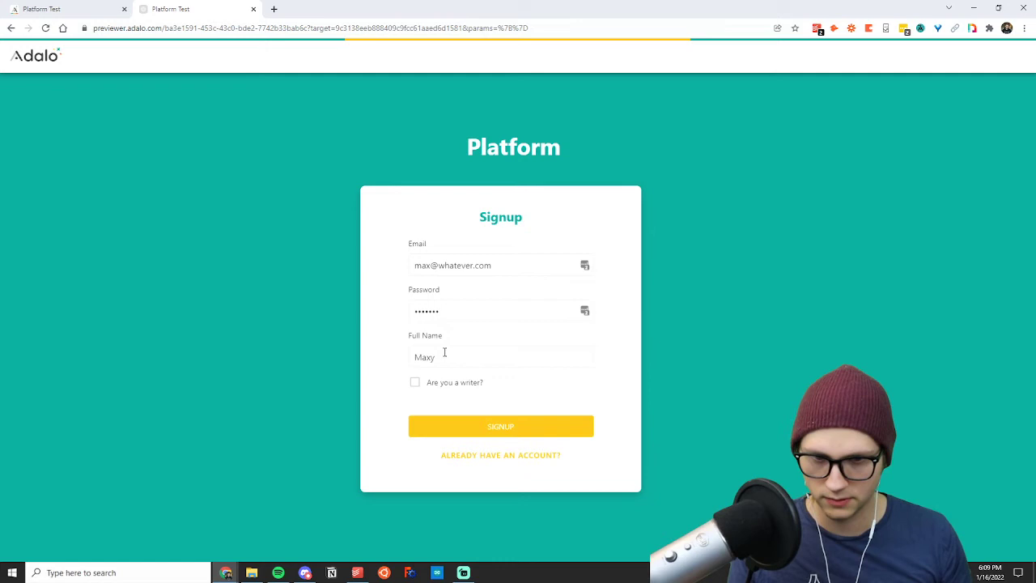
{"action": "left_click", "coordinate": [414, 383]}
{"action": "left_click", "coordinate": [463, 427]}
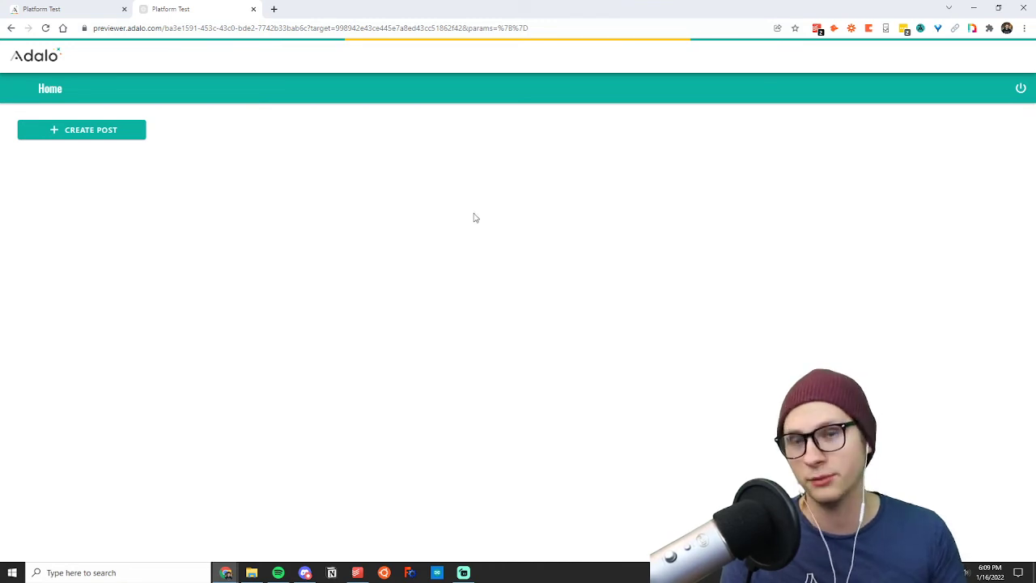
Start a new post from the Homepage with the title "It was a dark and stormy night...".
{"action": "left_click", "coordinate": [72, 132]}
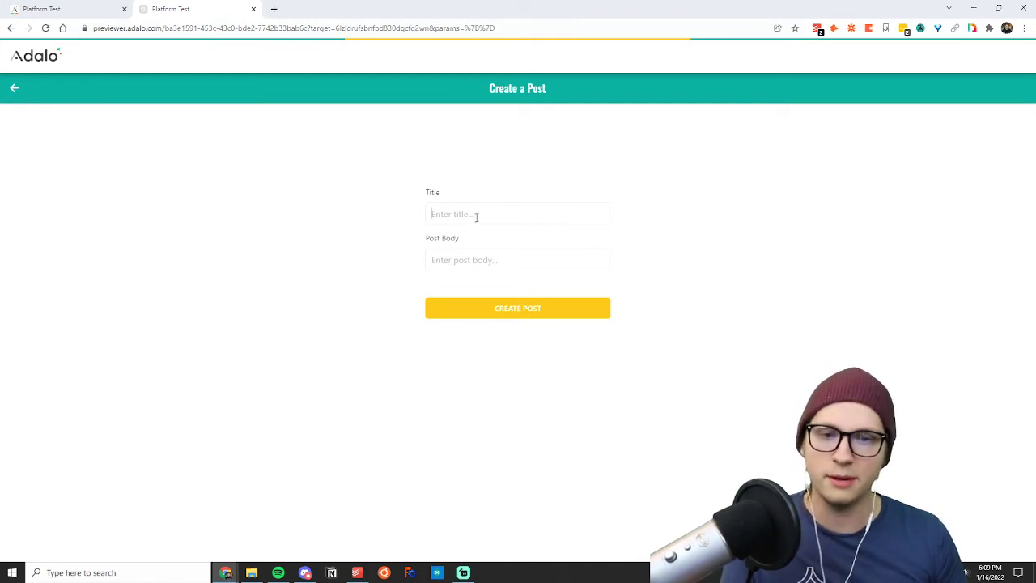
{"action": "type", "text": "t"}
{"action": "key", "text": "BackSpace"}
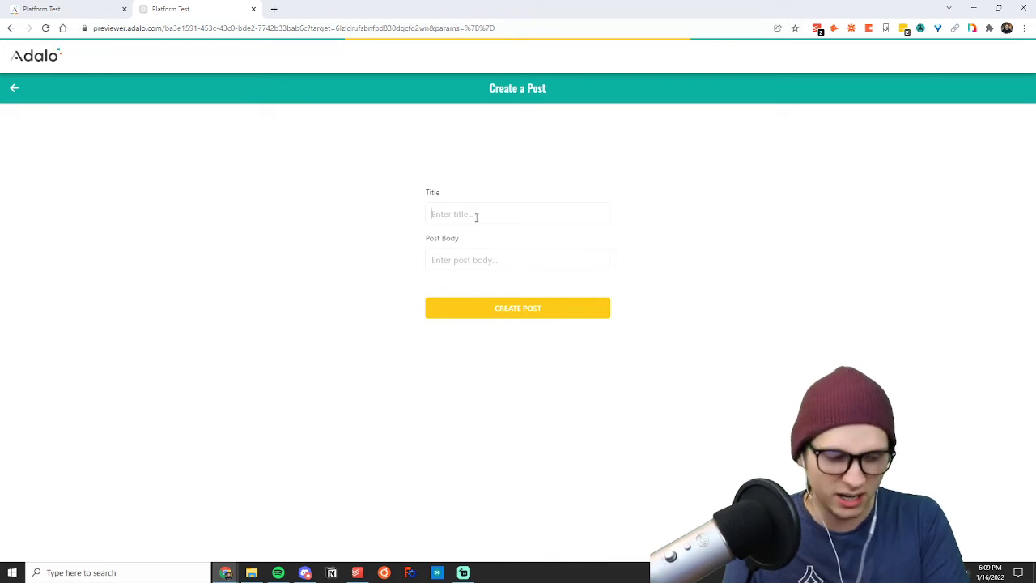
{"action": "type", "text": "It was a d"}
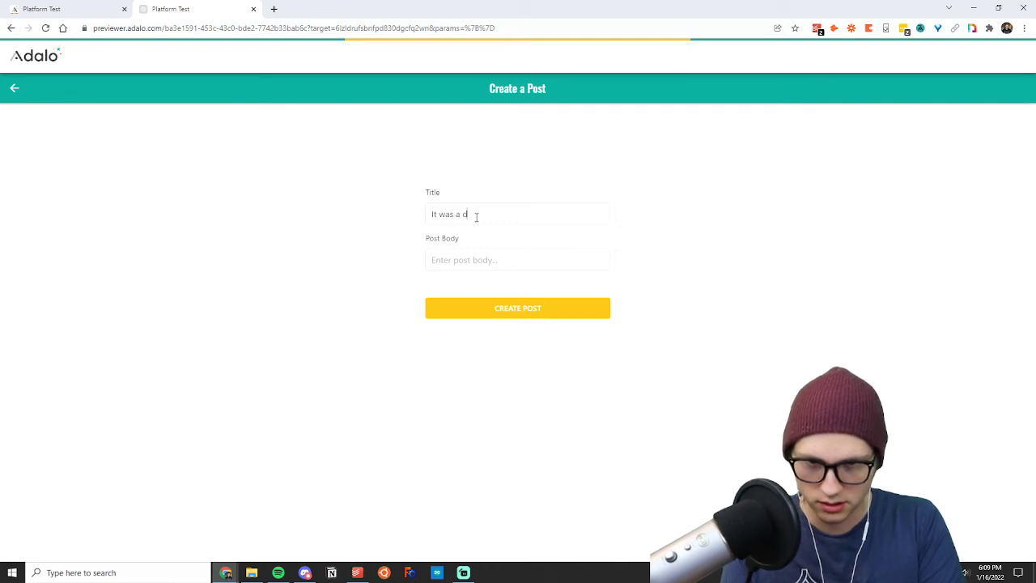
{"action": "type", "text": "ark and stormy night..."}
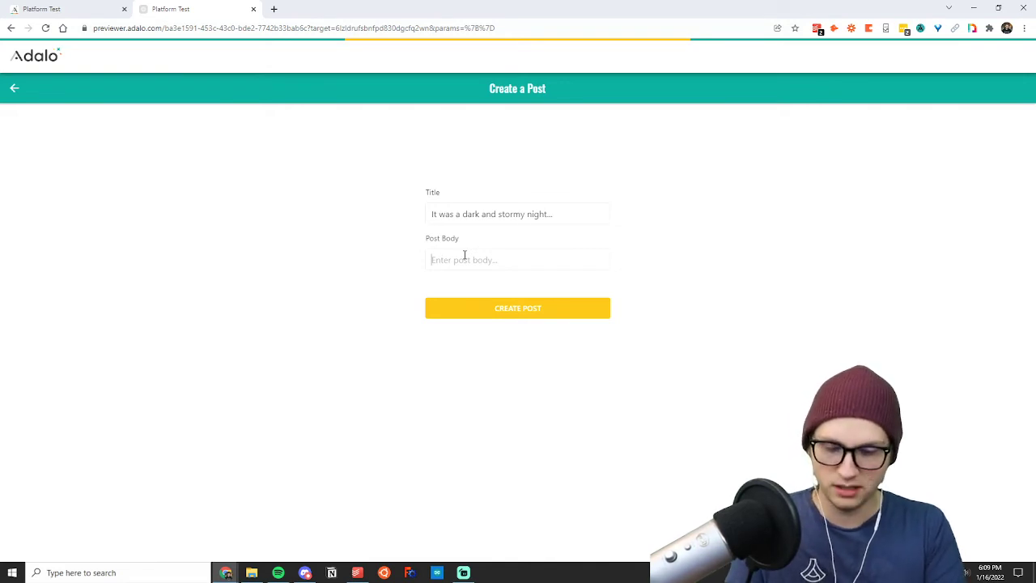
{"action": "type", "text": "lorem ipsum some dra"}
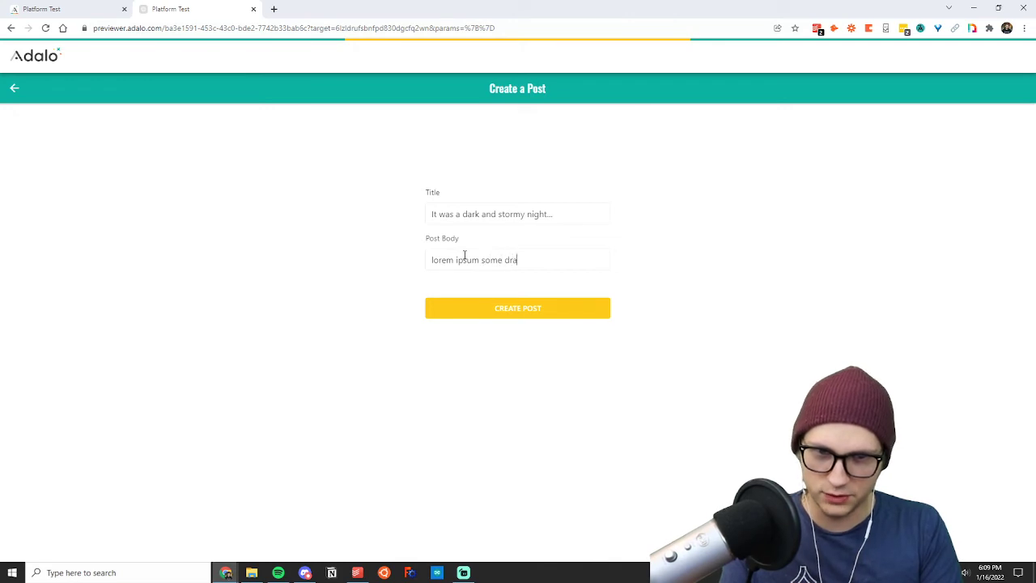
{"action": "type", "text": "matic text here you"}
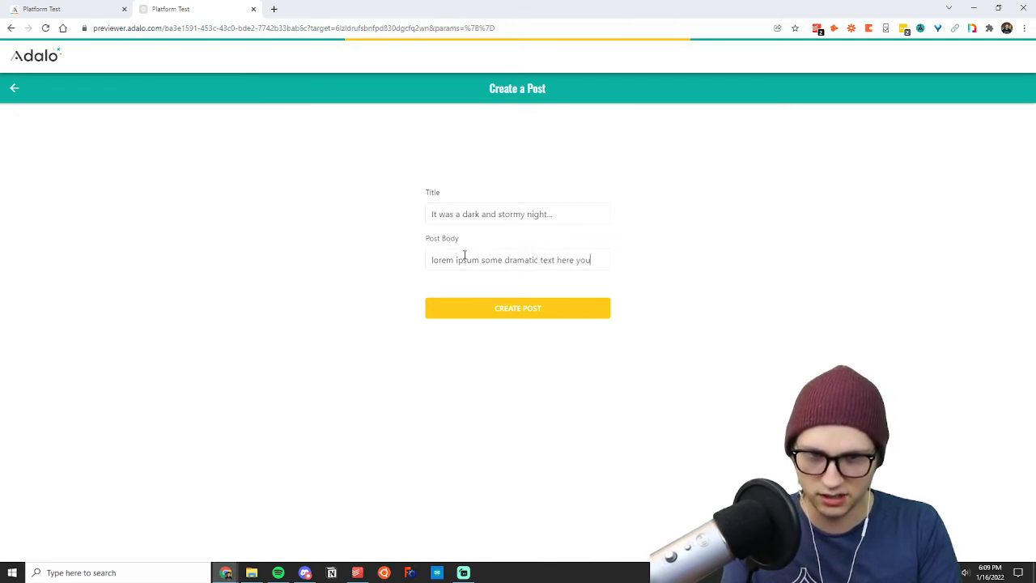
{"action": "type", "text": " don't even wanna"}
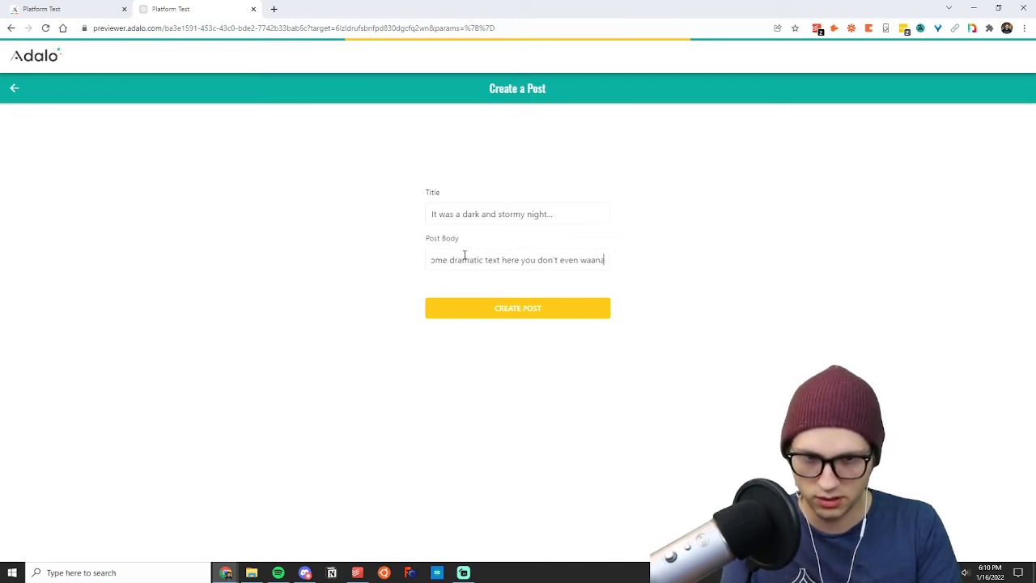
Begin the post body with "lorem ipsum some dramatic text here you don't even wanna know".
{"action": "key", "text": "BackSpace"}
{"action": "key", "text": "BackSpace"}
{"action": "key", "text": "BackSpace"}
{"action": "type", "text": "na know"}
{"action": "key", "text": "BackSpace"}
{"action": "key", "text": "BackSpace"}
{"action": "key", "text": "BackSpace"}
{"action": "key", "text": "BackSpace"}
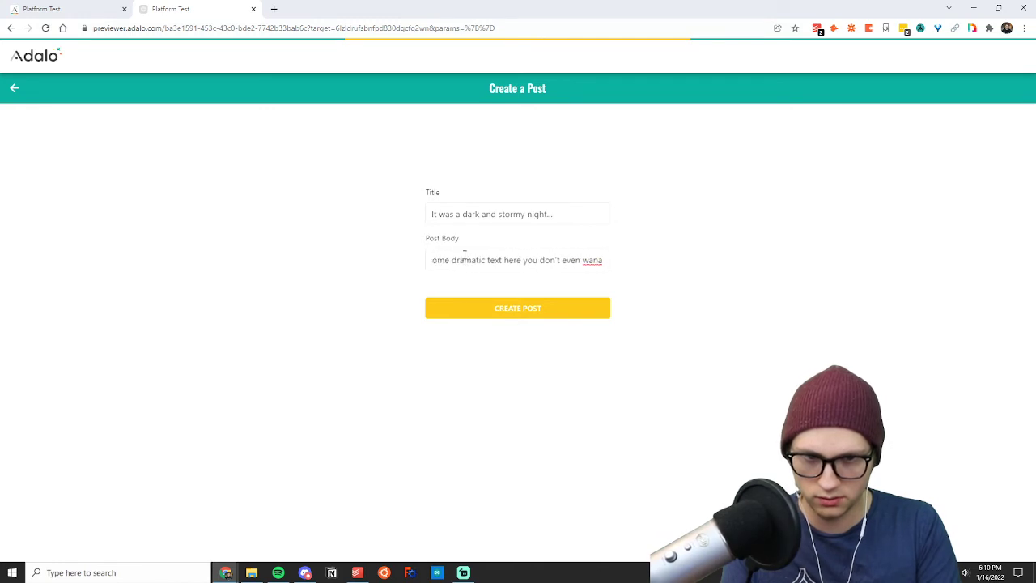
{"action": "key", "text": "BackSpace"}
{"action": "key", "text": "BackSpace"}
{"action": "type", "text": "na know I a"}
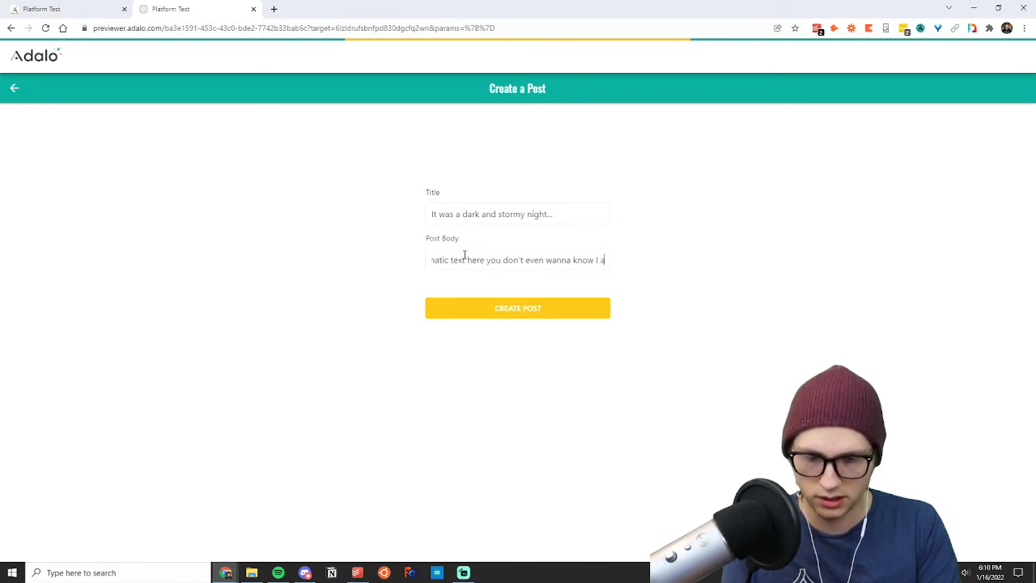
{"action": "type", "text": "m spooky and"}
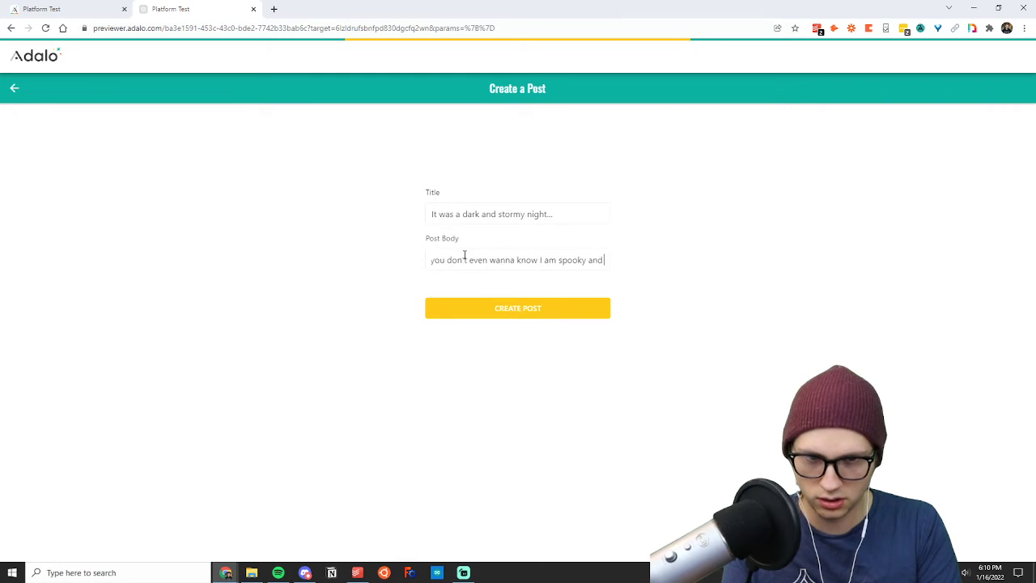
{"action": "type", "text": " dark ooh hor"}
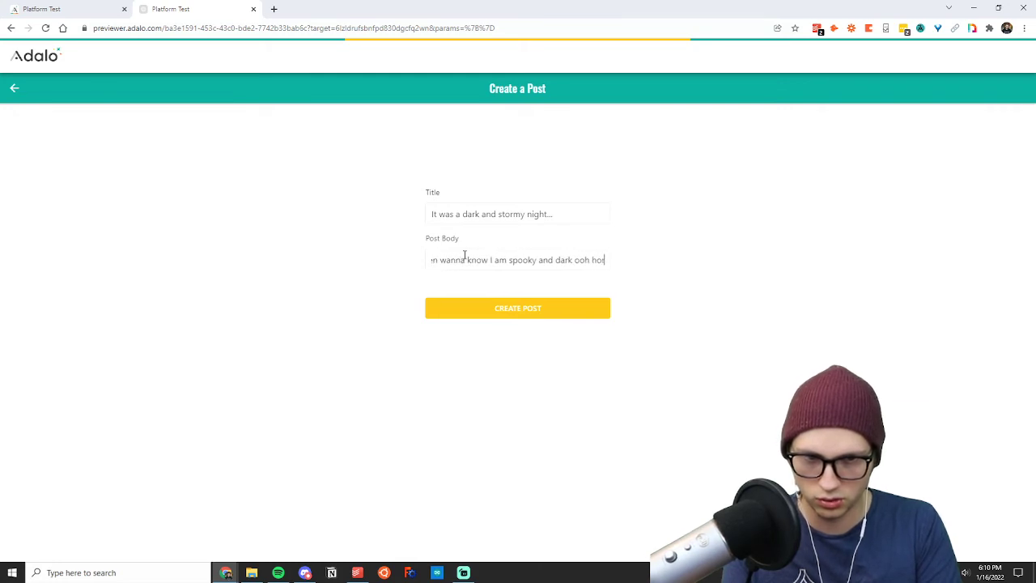
{"action": "type", "text": "or"}
Complete the post body with "I am spooky and dark ooh horror novel stuff yay" and create the post.
{"action": "key", "text": "BackSpace"}
{"action": "key", "text": "BackSpace"}
{"action": "type", "text": "rr"}
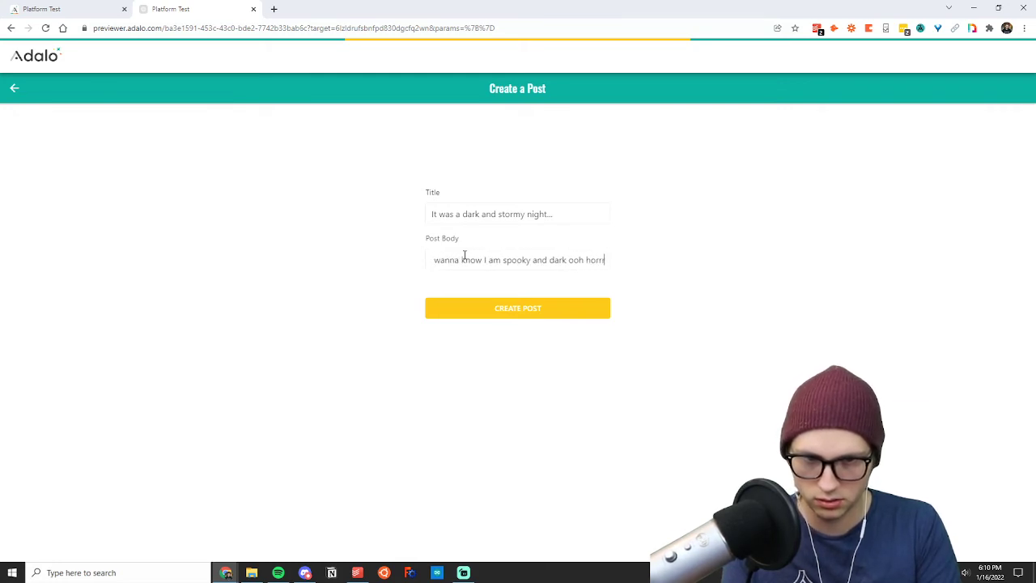
{"action": "type", "text": "or novel stuff"}
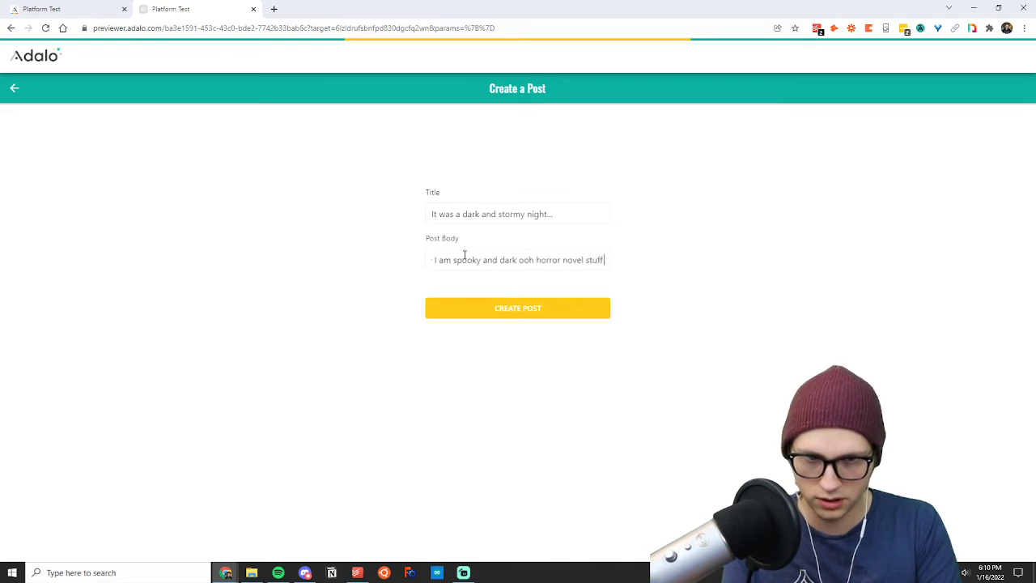
{"action": "type", "text": " yay"}
{"action": "left_click", "coordinate": [617, 287]}
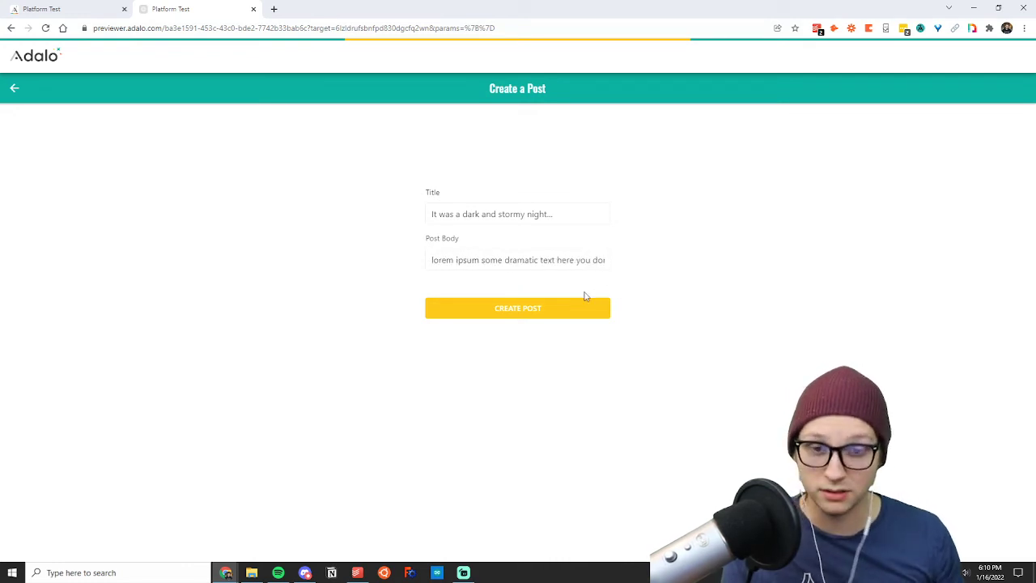
{"action": "left_click", "coordinate": [531, 308]}
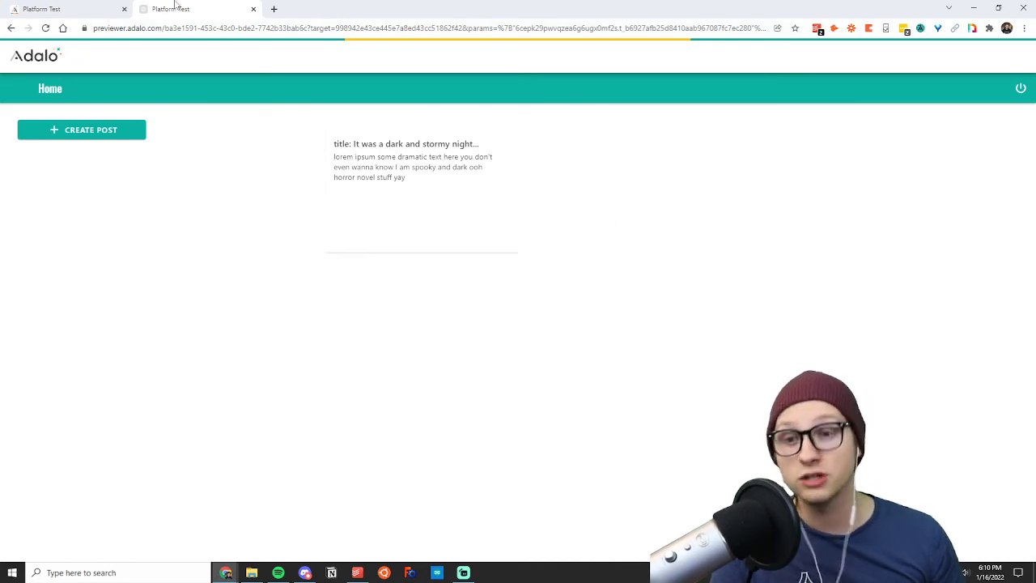
Check the settings of the Homepage posts list in the editor and return to the preview.
{"action": "left_click", "coordinate": [57, 9]}
{"action": "left_click", "coordinate": [510, 264]}
{"action": "left_click", "coordinate": [195, 9]}
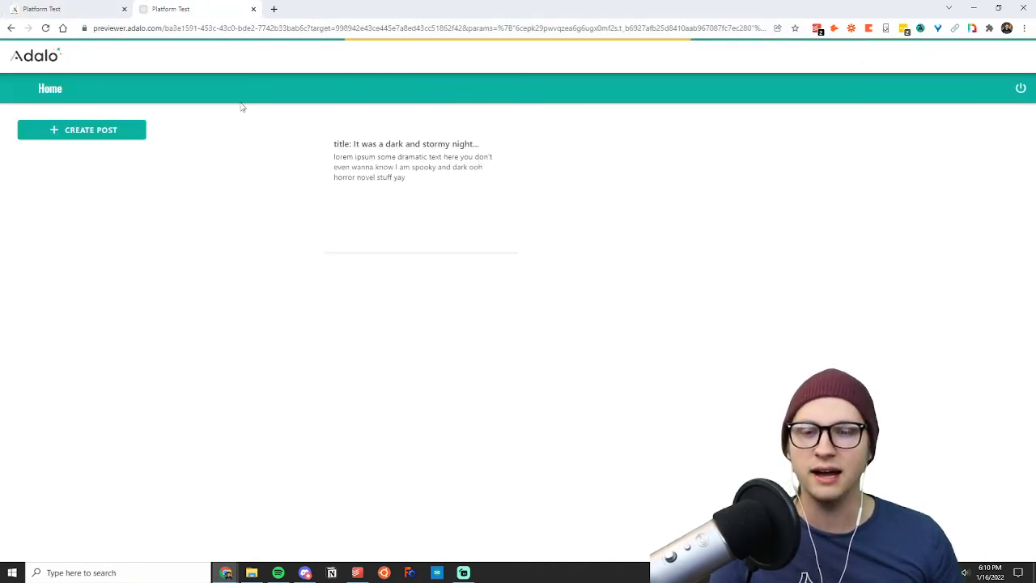
Create a second post titled "sfdaghj" with the body "SDGzfhxj njtyfjktyfj tydjt rjtrsh tshesh teshth seth aeth", and return to the editor.
{"action": "left_click", "coordinate": [122, 140]}
{"action": "left_click", "coordinate": [494, 215]}
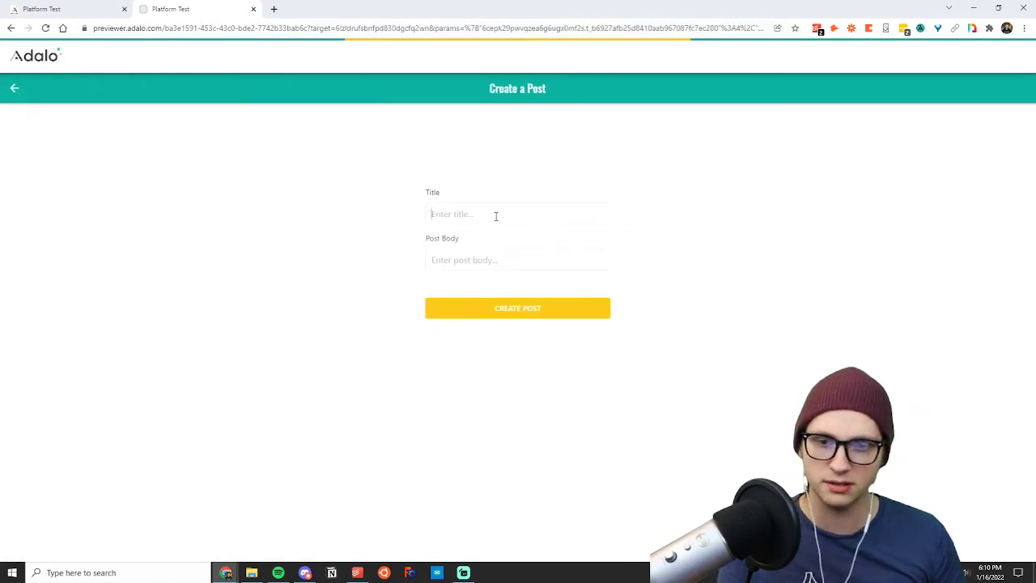
{"action": "type", "text": "sfdaghj"}
{"action": "left_click", "coordinate": [477, 256]}
{"action": "type", "text": "SDGzfhxj njtyfjktyfj tydjt rjtrsh tsh"}
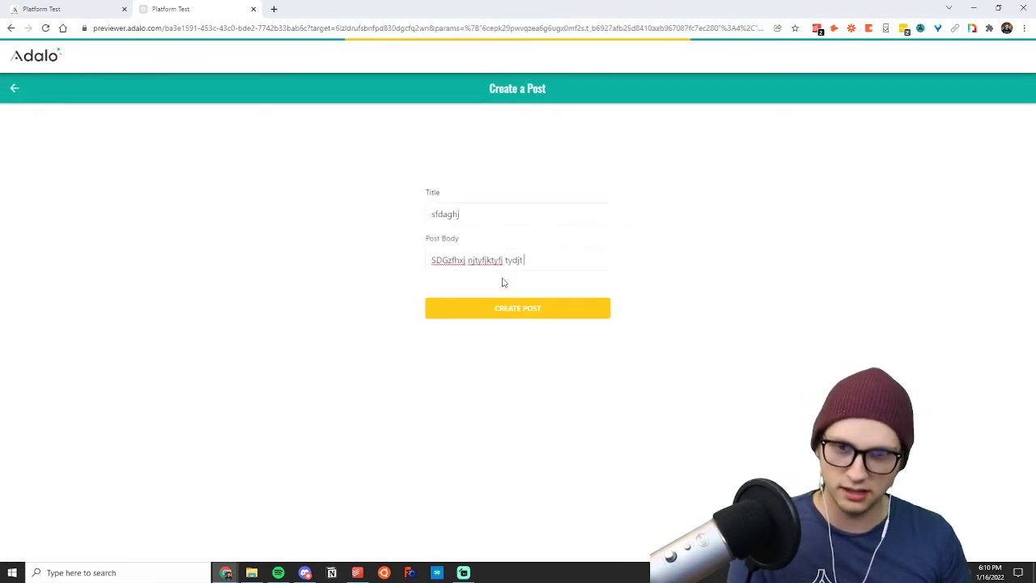
{"action": "type", "text": "esh teshth s"}
{"action": "left_click", "coordinate": [512, 310]}
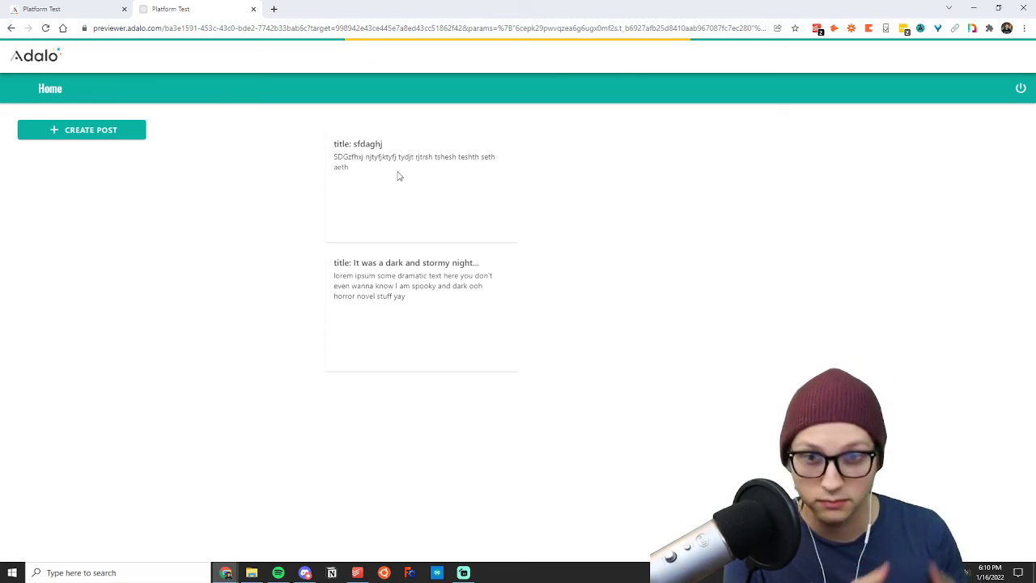
{"action": "key", "text": "ctrl+shift+Tab"}
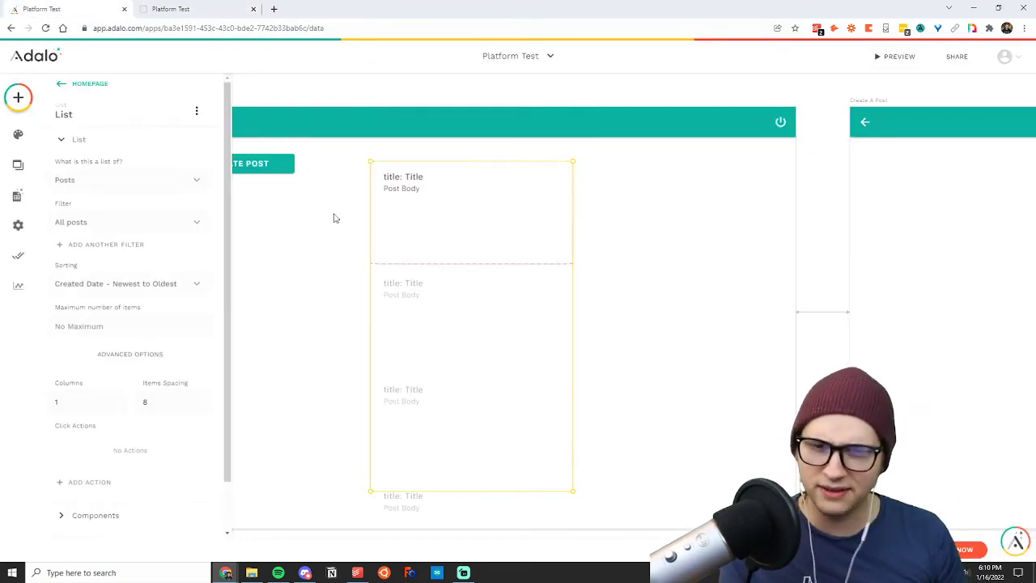
Add a text element to the bottom of the Homepage list's post item and clear its placeholder text.
{"action": "left_click", "coordinate": [356, 230]}
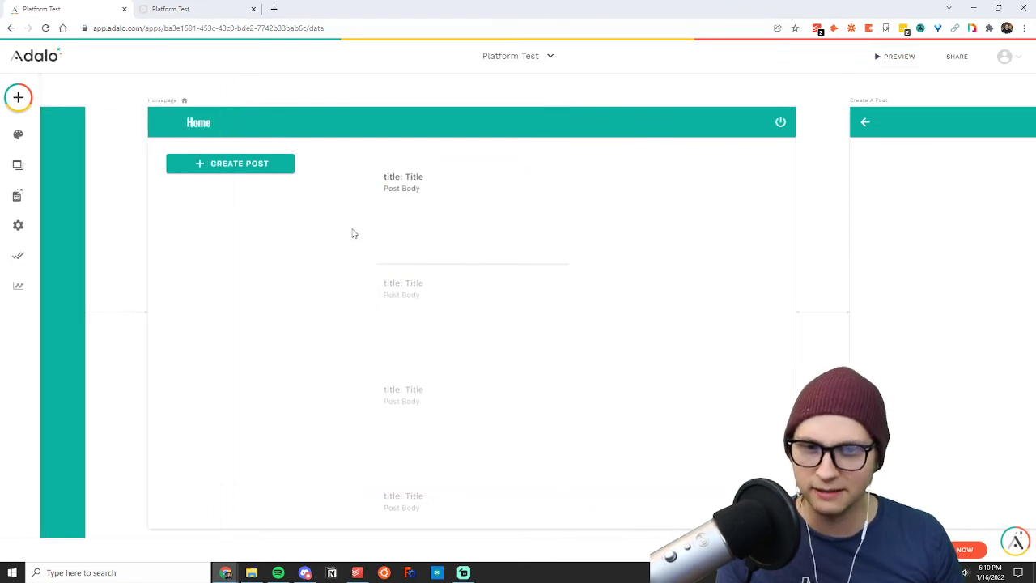
{"action": "left_click", "coordinate": [445, 243]}
{"action": "left_click", "coordinate": [18, 97]}
{"action": "left_click_drag", "start_coordinate": [69, 173], "coordinate": [407, 255]}
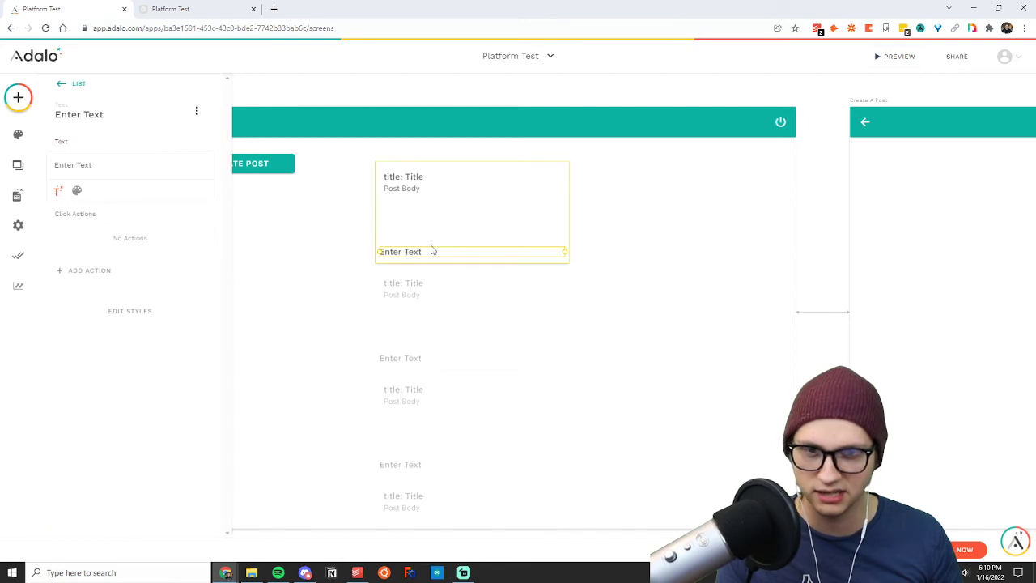
{"action": "triple_click", "coordinate": [94, 166]}
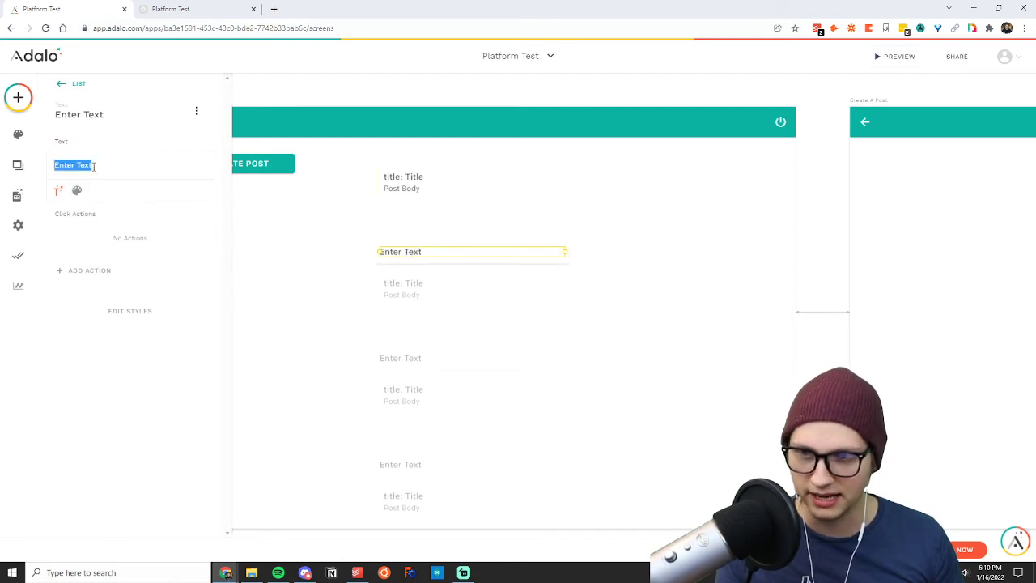
{"action": "key", "text": "BackSpace"}
Fill the new text with the username of the current post's user, and clear it again.
{"action": "left_click", "coordinate": [57, 192]}
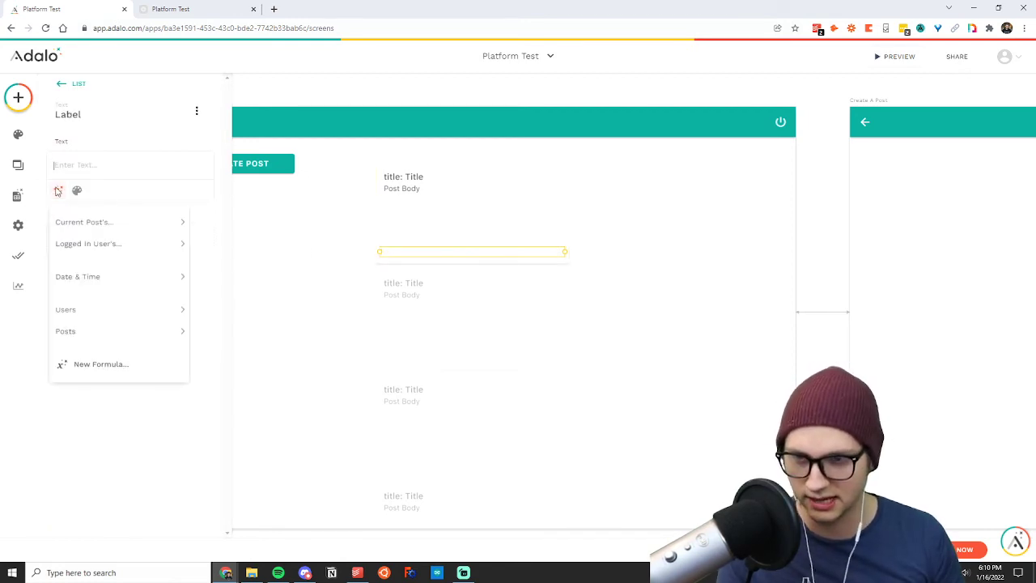
{"action": "mouse_move", "coordinate": [73, 221]}
{"action": "mouse_move", "coordinate": [79, 249]}
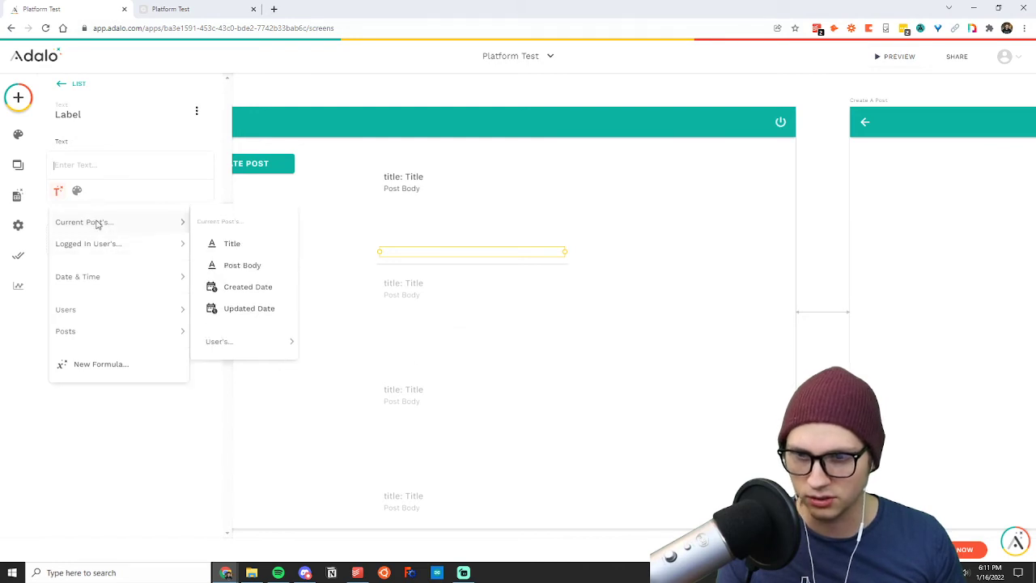
{"action": "mouse_move", "coordinate": [236, 346]}
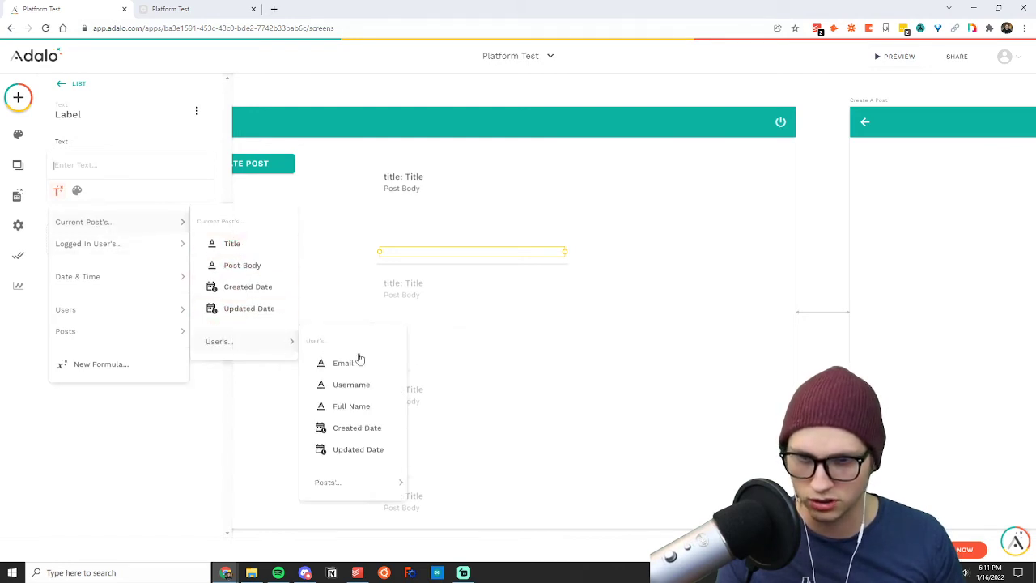
{"action": "left_click", "coordinate": [349, 386]}
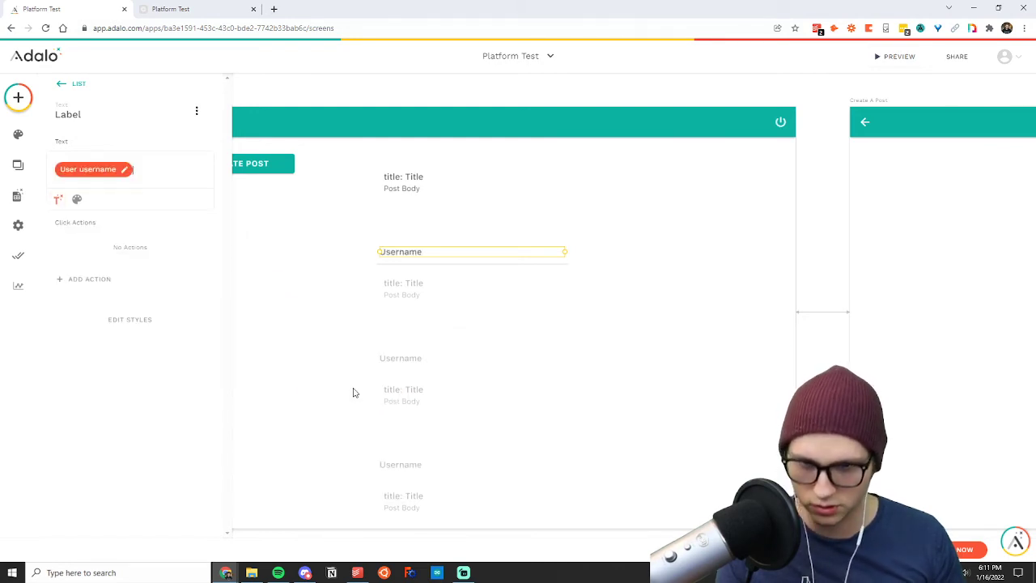
{"action": "key", "text": "BackSpace"}
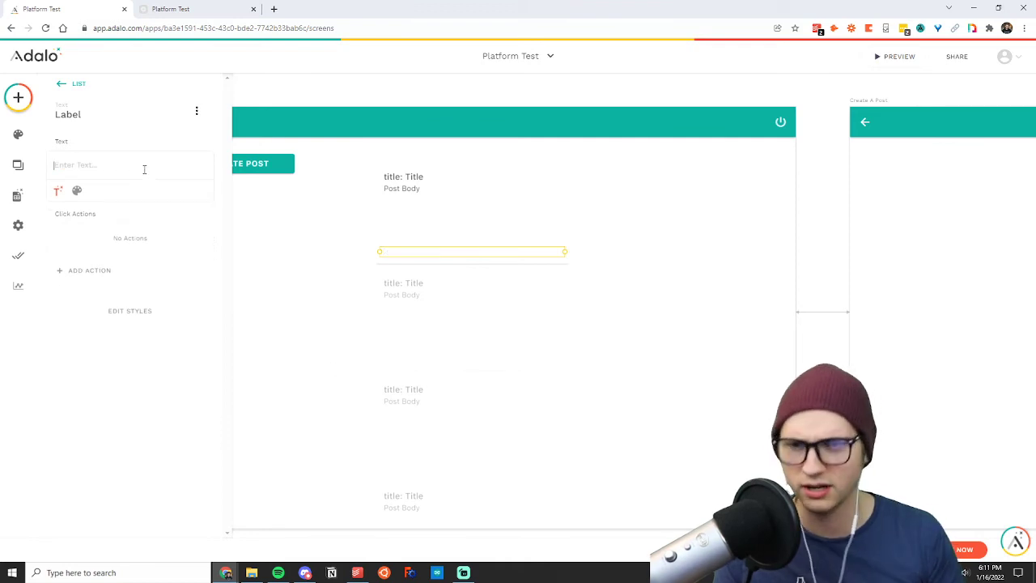
Set the new text to "Written by: " followed by the full name of the current post's user.
{"action": "left_click", "coordinate": [57, 189]}
{"action": "mouse_move", "coordinate": [84, 223]}
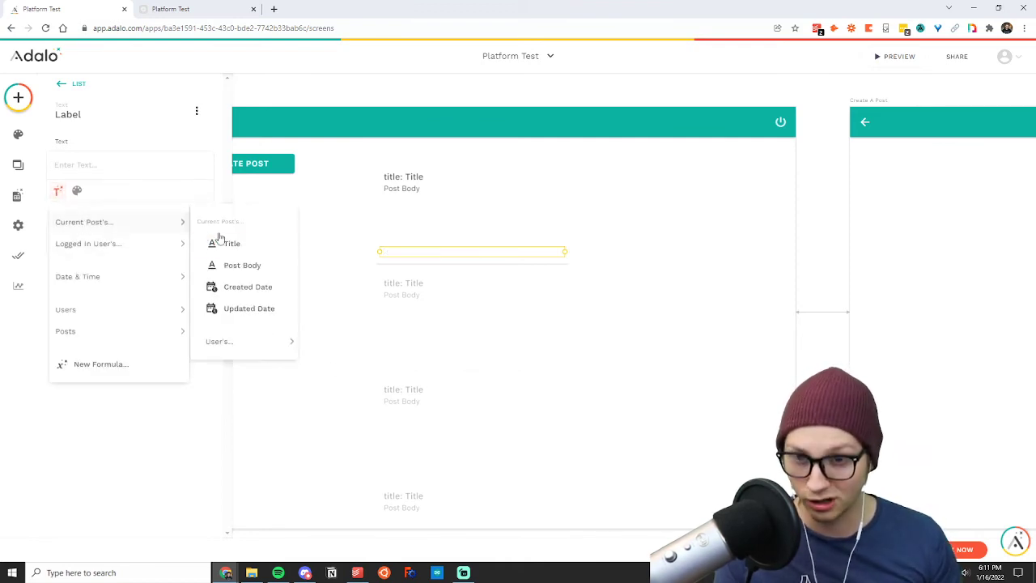
{"action": "mouse_move", "coordinate": [249, 344]}
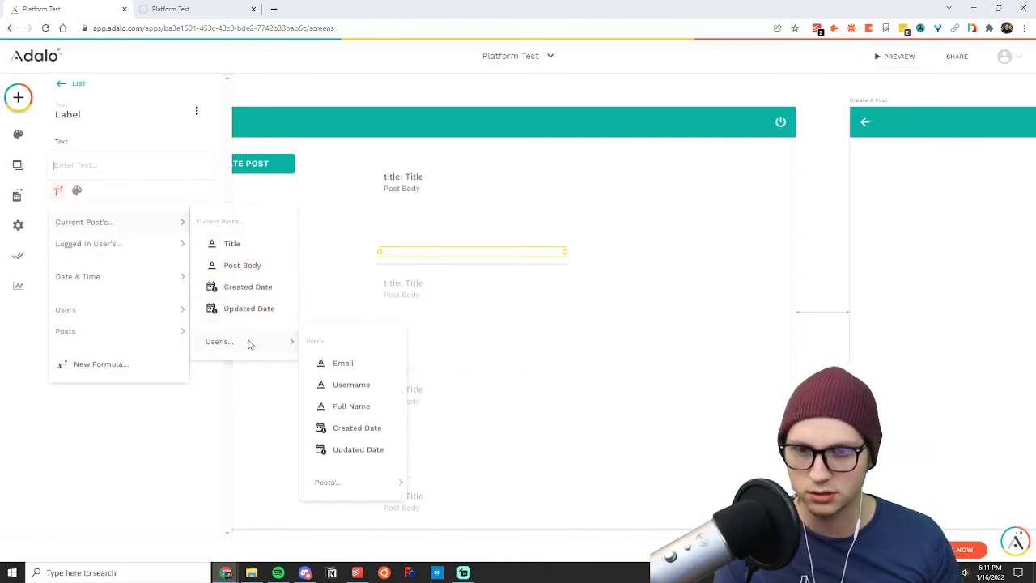
{"action": "left_click", "coordinate": [351, 405]}
{"action": "left_click", "coordinate": [59, 168]}
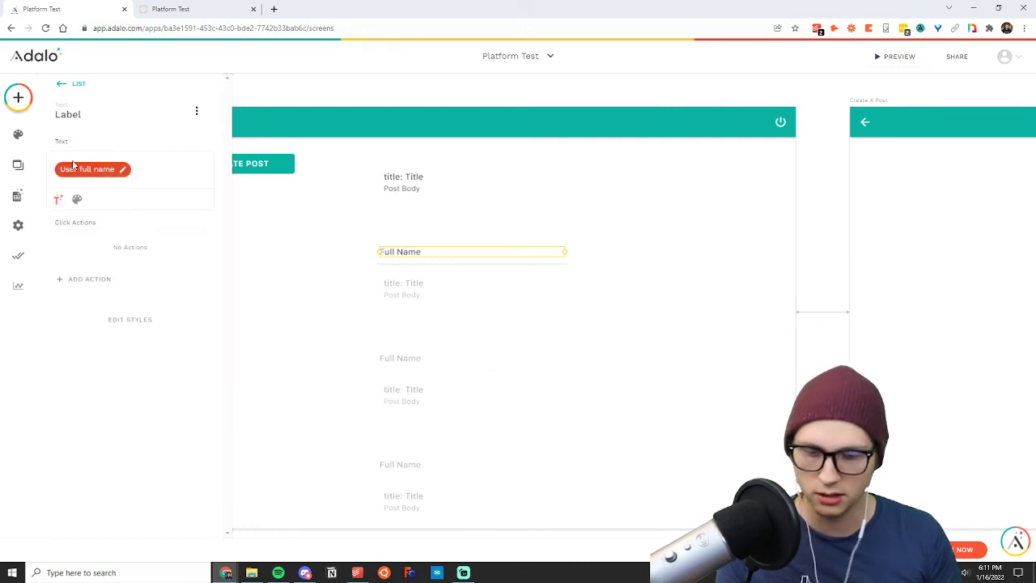
{"action": "type", "text": "Written by:"}
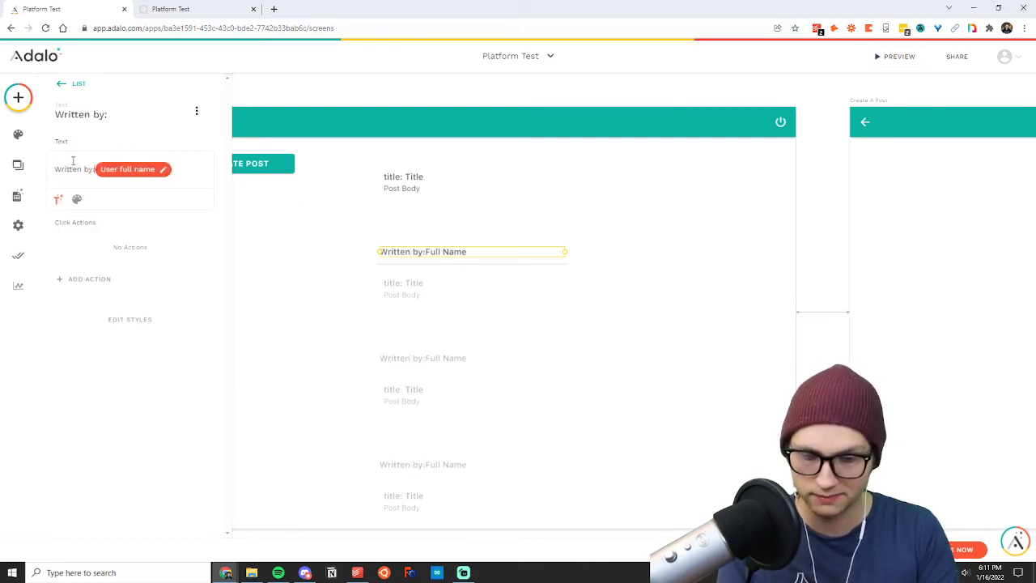
{"action": "left_click", "coordinate": [369, 267]}
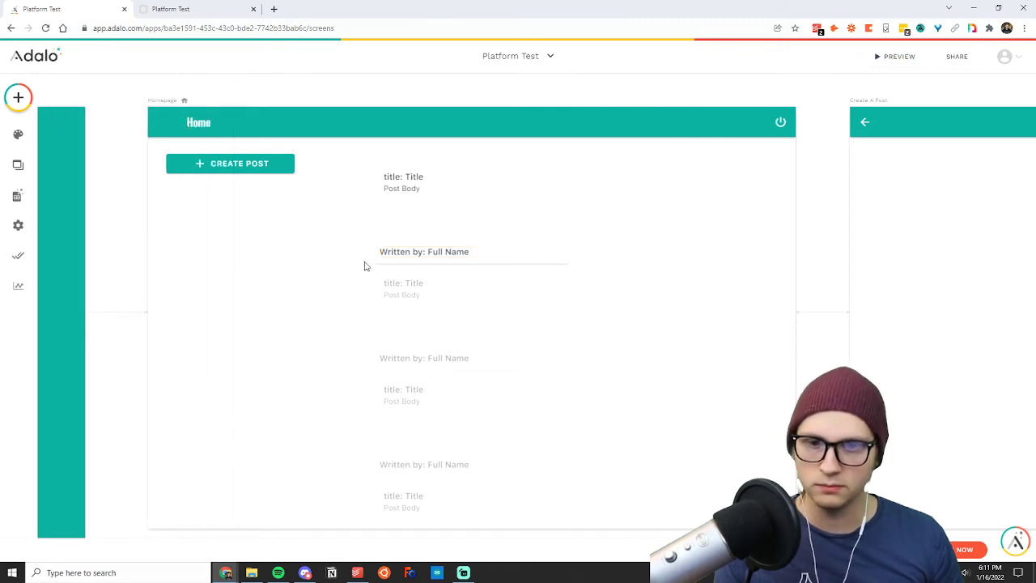
Reload the preview to check the author line on each post, and return to the editor.
{"action": "left_click", "coordinate": [229, 5]}
{"action": "left_click", "coordinate": [45, 27]}
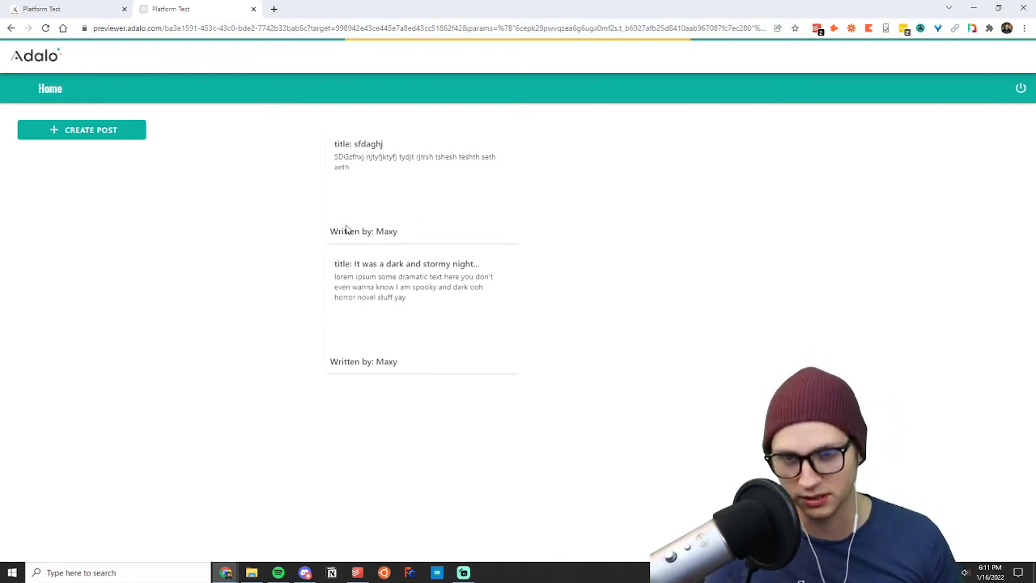
{"action": "left_click", "coordinate": [85, 9]}
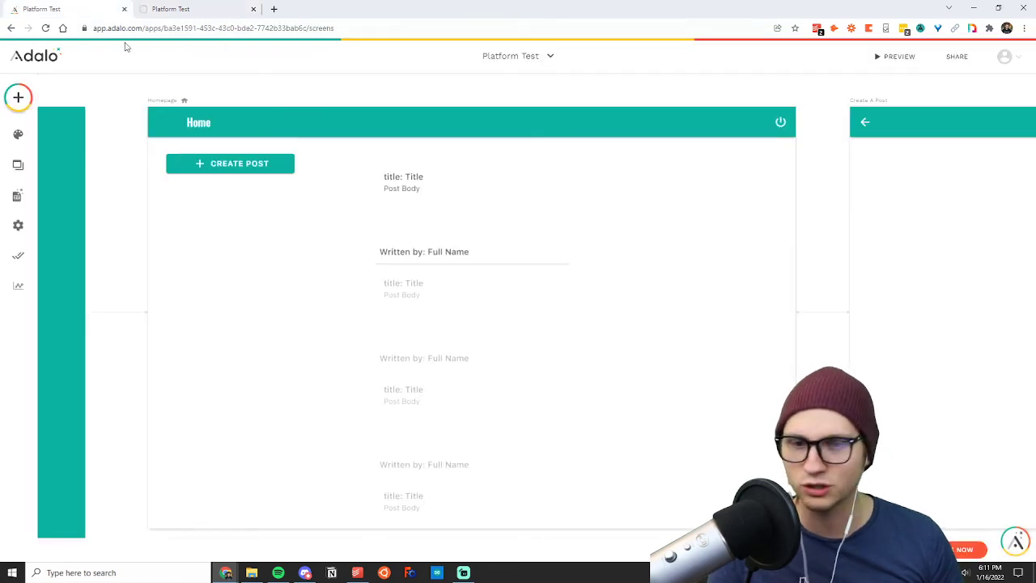
Move the Homepage posts list left so it sits close to the Create Post button.
{"action": "left_click", "coordinate": [485, 209]}
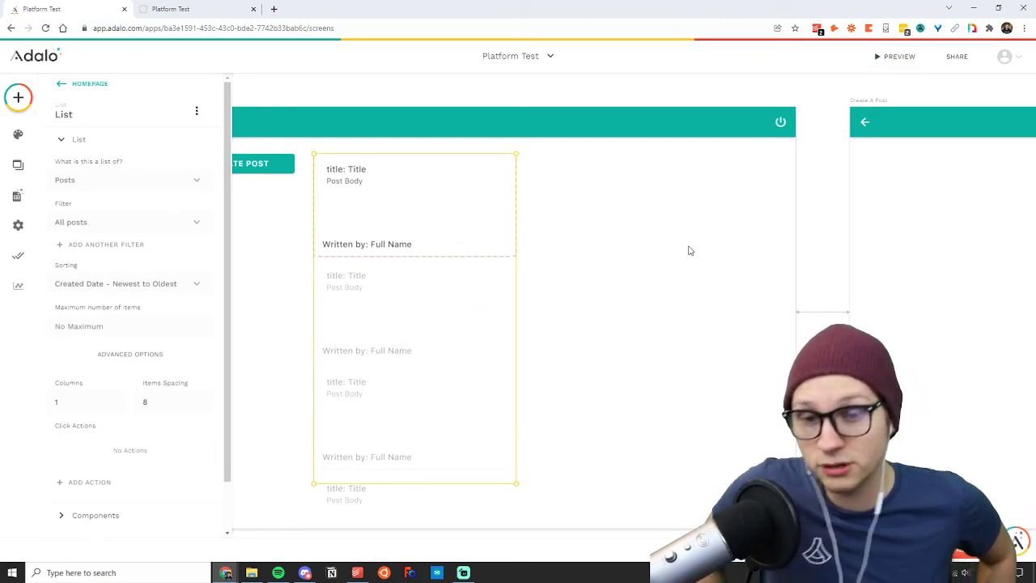
{"action": "left_click", "coordinate": [264, 215]}
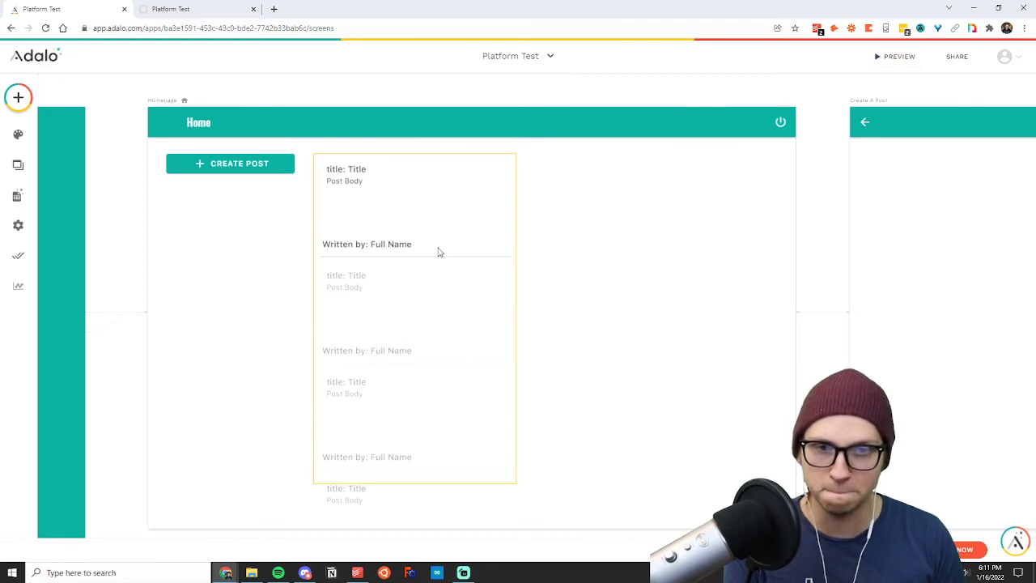
Review the form on the Create A Post screen and the properties of the Posts collection.
{"action": "scroll", "coordinate": [438, 252], "scroll_direction": "right", "scroll_amount": 10}
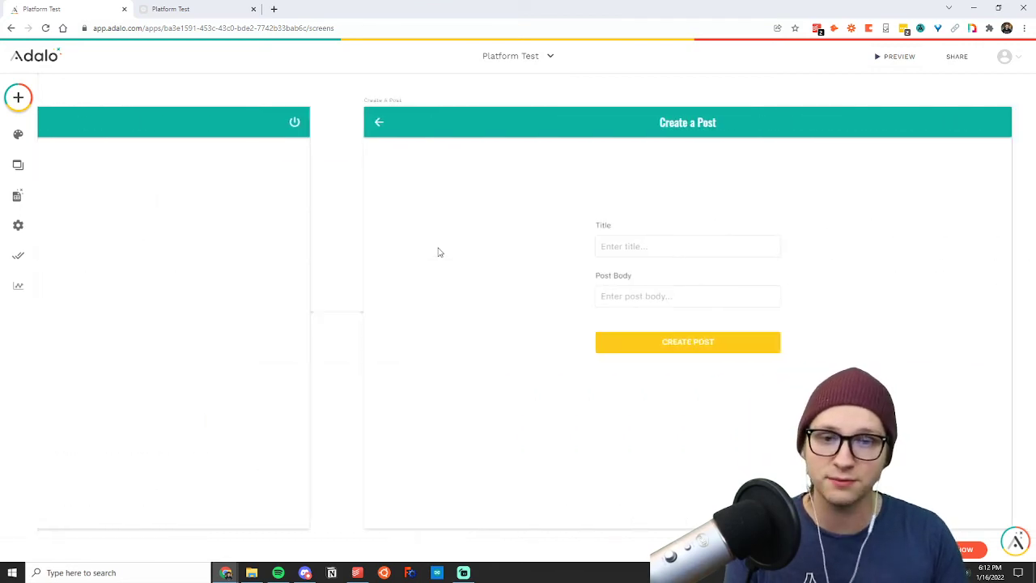
{"action": "scroll", "coordinate": [438, 252], "scroll_direction": "right", "scroll_amount": 4}
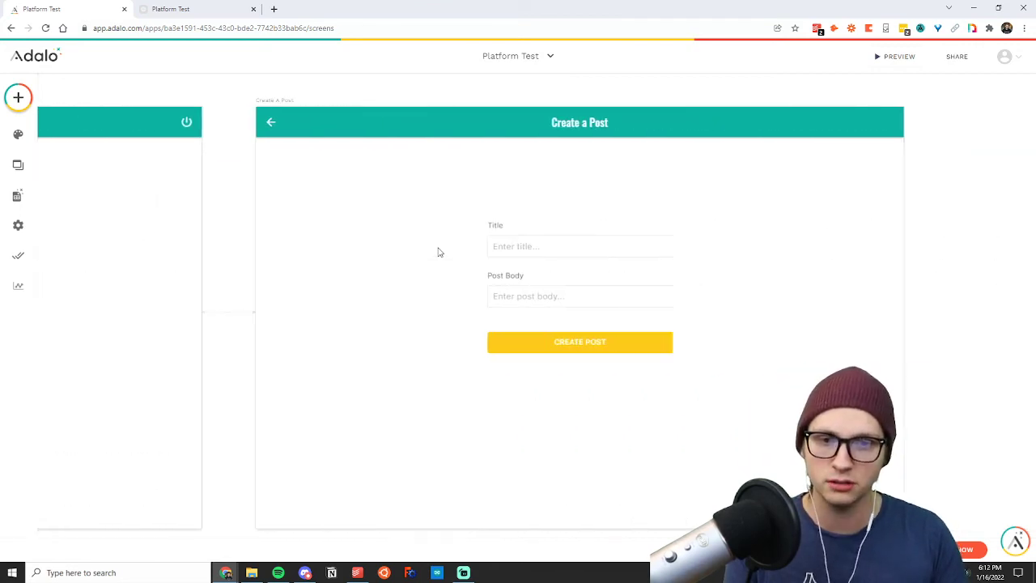
{"action": "left_click", "coordinate": [516, 244]}
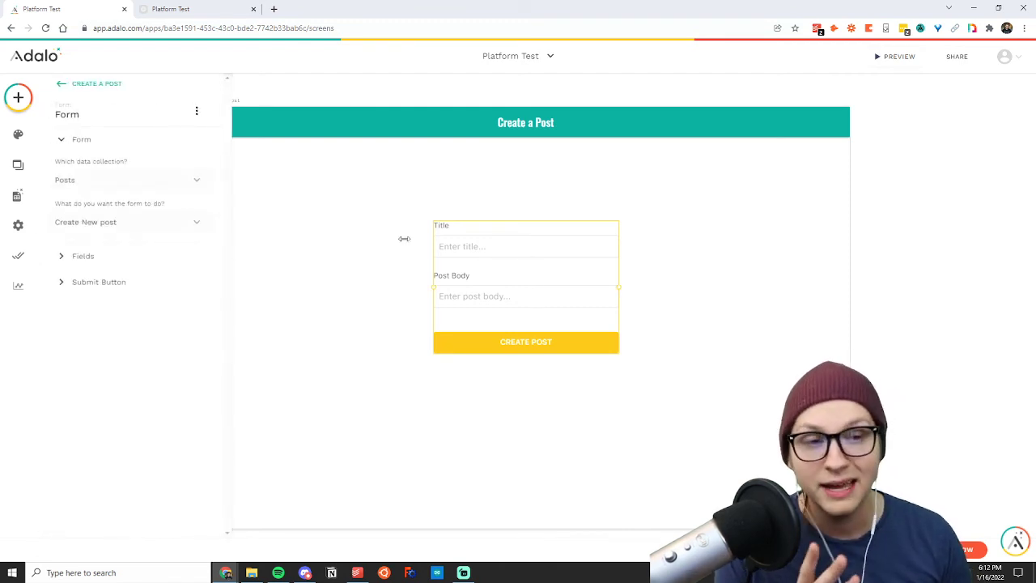
{"action": "left_click", "coordinate": [17, 195]}
{"action": "left_click", "coordinate": [81, 182]}
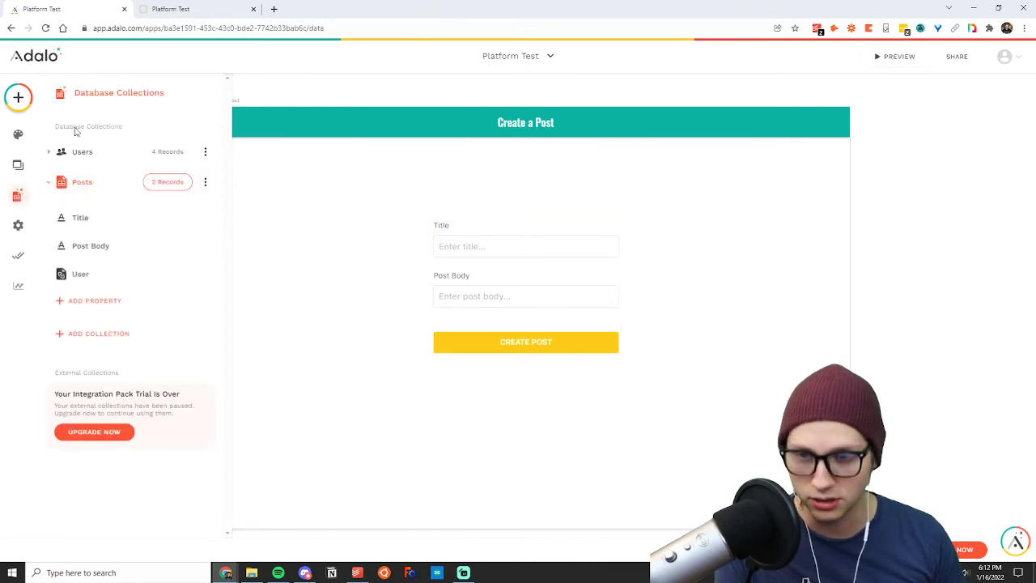
{"action": "left_click", "coordinate": [81, 182]}
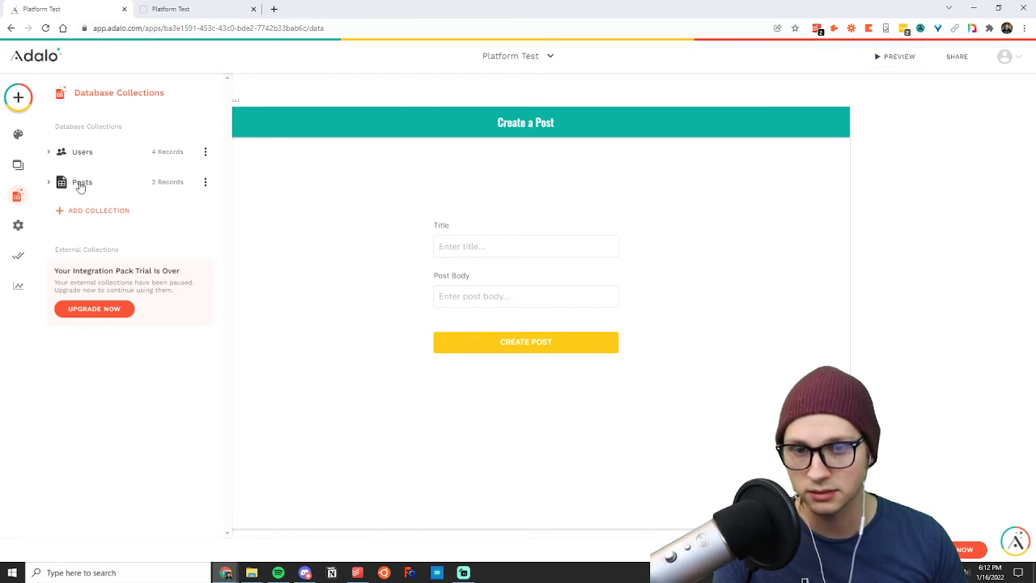
{"action": "left_click", "coordinate": [296, 105]}
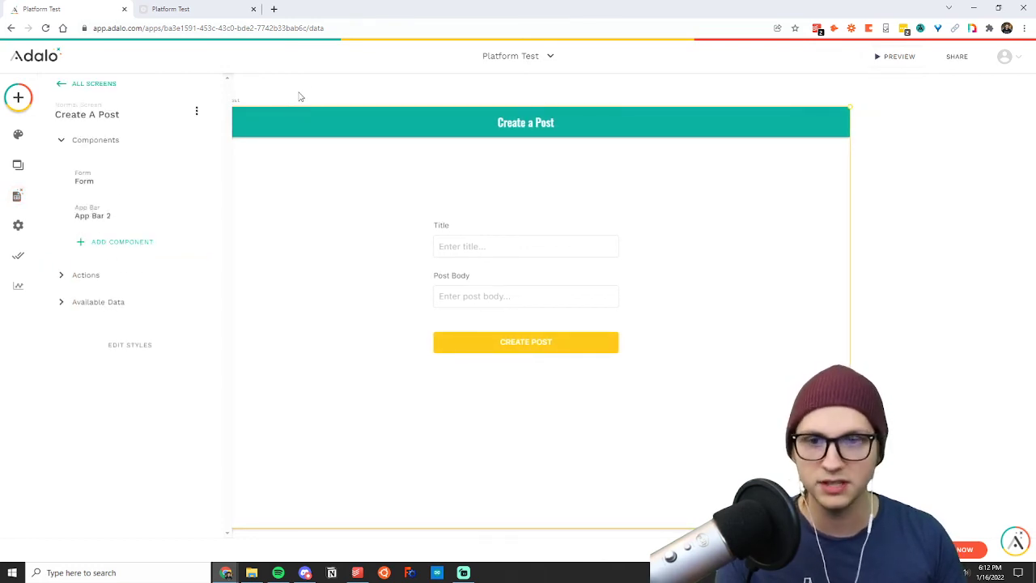
{"action": "left_click", "coordinate": [301, 89]}
Add a text element to the Homepage to the right of the posts list, reading "Logged In as: ".
{"action": "scroll", "coordinate": [304, 87], "scroll_direction": "left", "scroll_amount": 7}
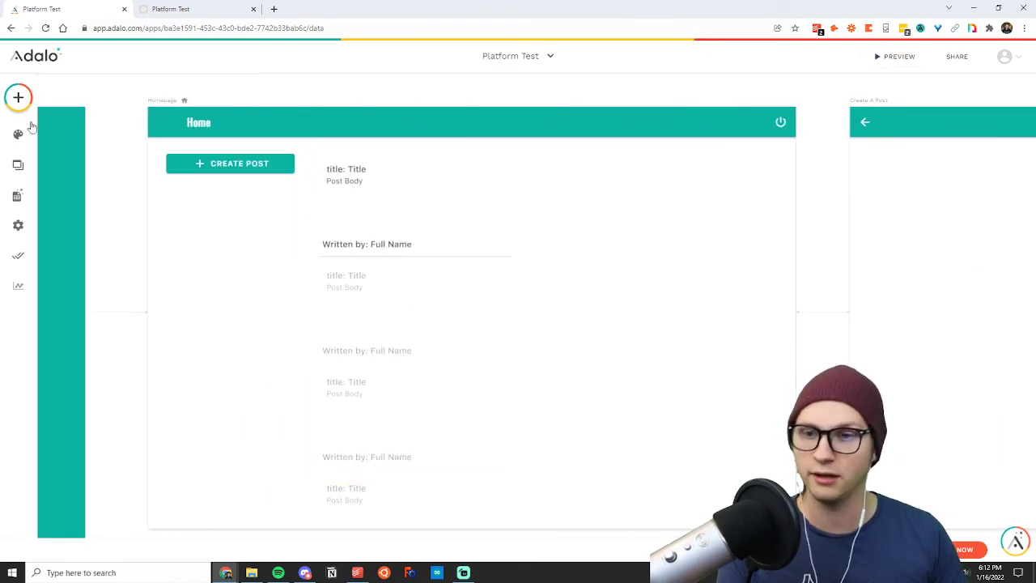
{"action": "left_click", "coordinate": [18, 98]}
{"action": "left_click_drag", "start_coordinate": [76, 225], "coordinate": [612, 176]}
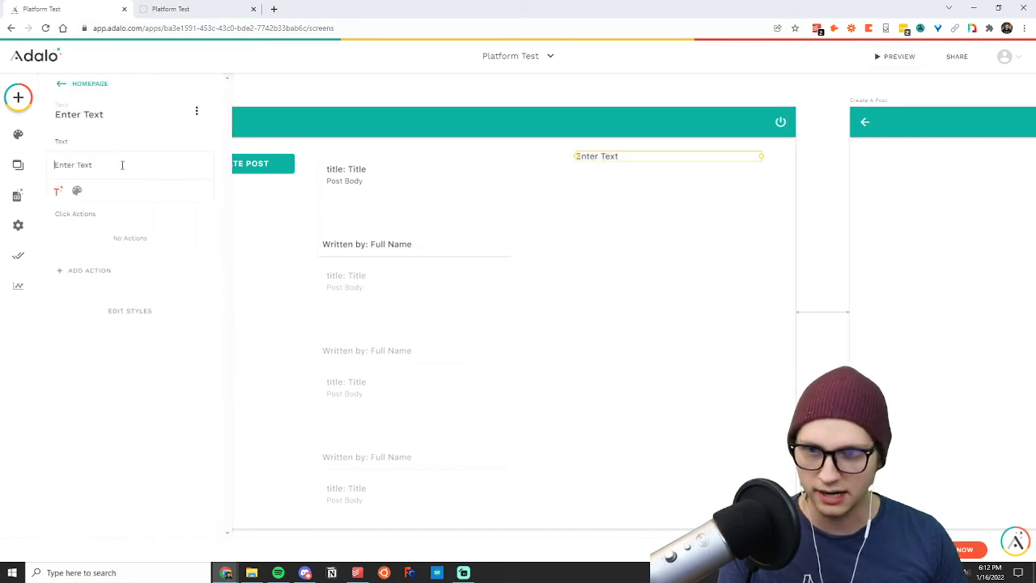
{"action": "key", "text": "ctrl+a"}
{"action": "key", "text": "BackSpace"}
{"action": "type", "text": "Logg"}
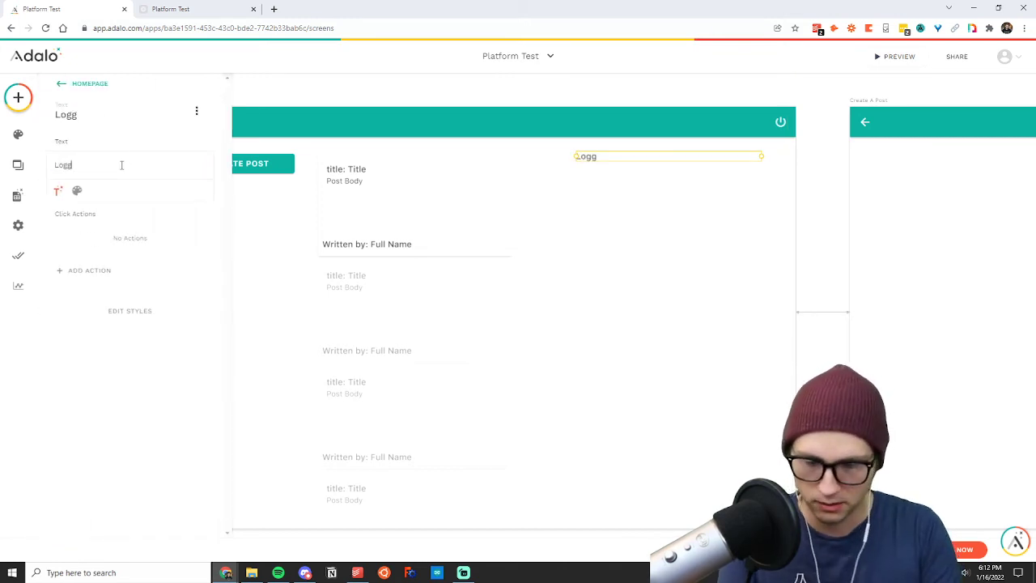
{"action": "type", "text": "ed In as:"}
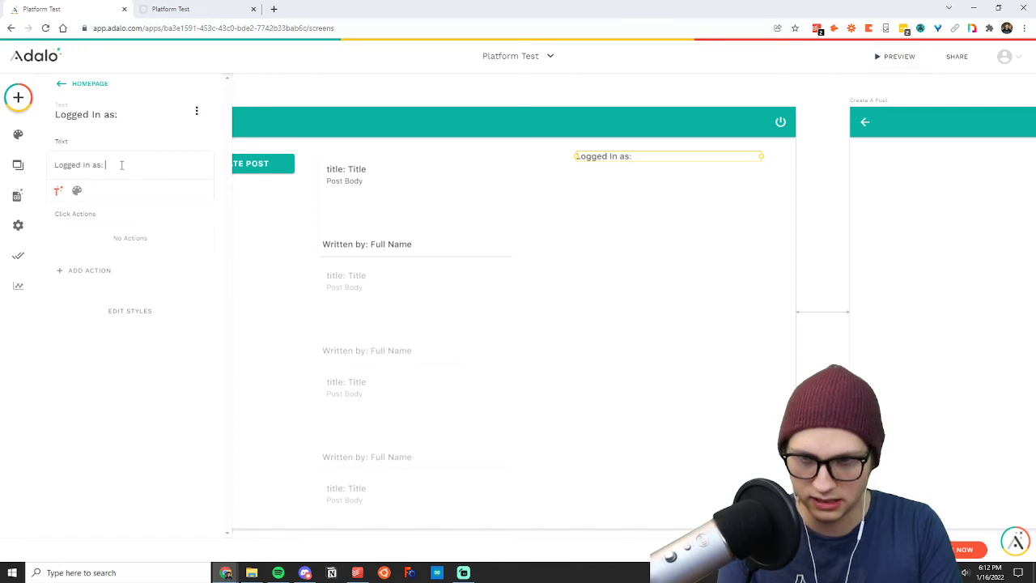
Append the logged-in user's full name to the "Logged In as:" text.
{"action": "left_click", "coordinate": [57, 191]}
{"action": "mouse_move", "coordinate": [93, 230]}
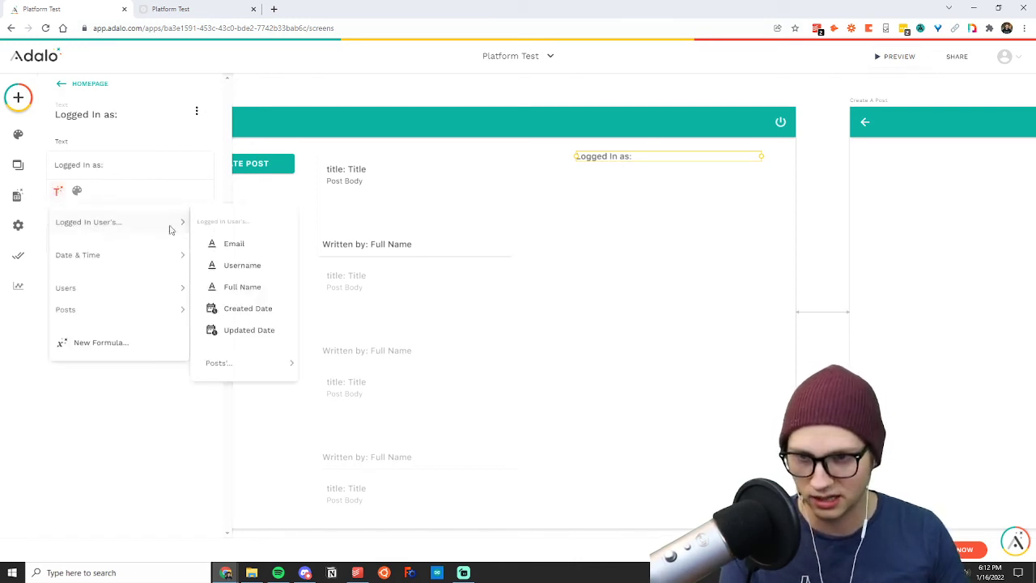
{"action": "left_click", "coordinate": [243, 288]}
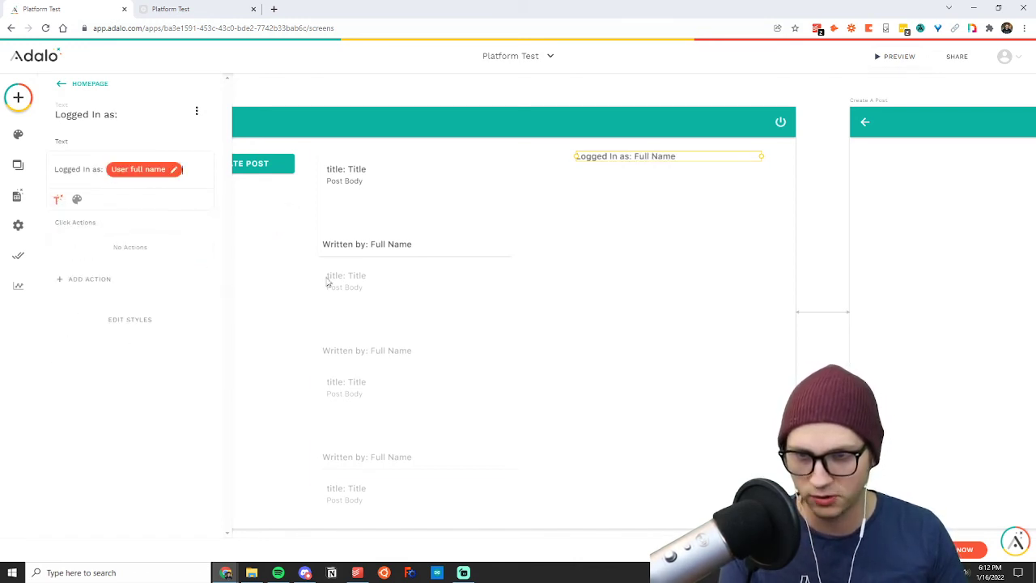
{"action": "left_click", "coordinate": [812, 196]}
Reload the preview to check the "Logged In as:" text, and return to the editor.
{"action": "left_click", "coordinate": [233, 6]}
{"action": "left_click", "coordinate": [45, 30]}
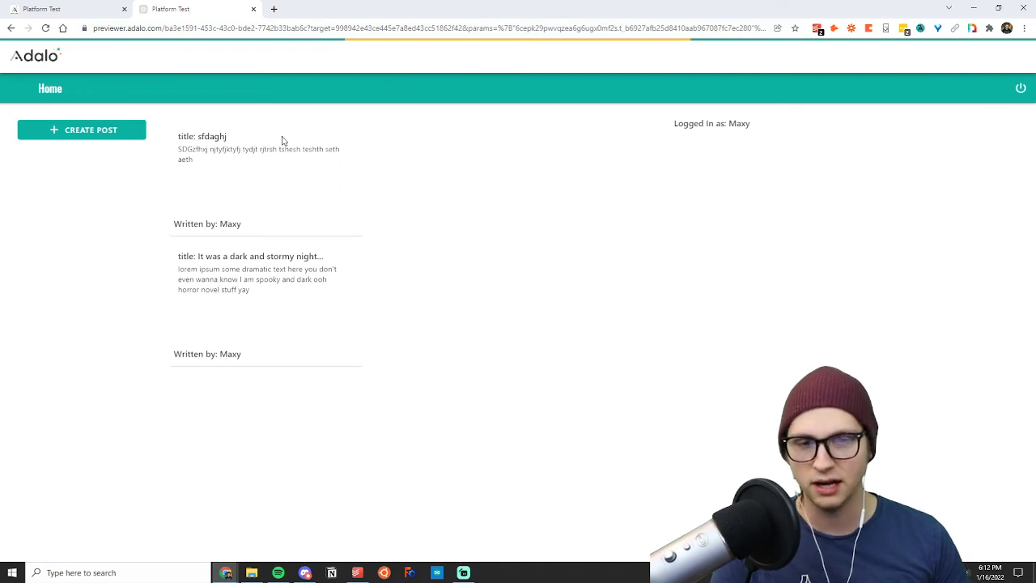
{"action": "left_click", "coordinate": [103, 7]}
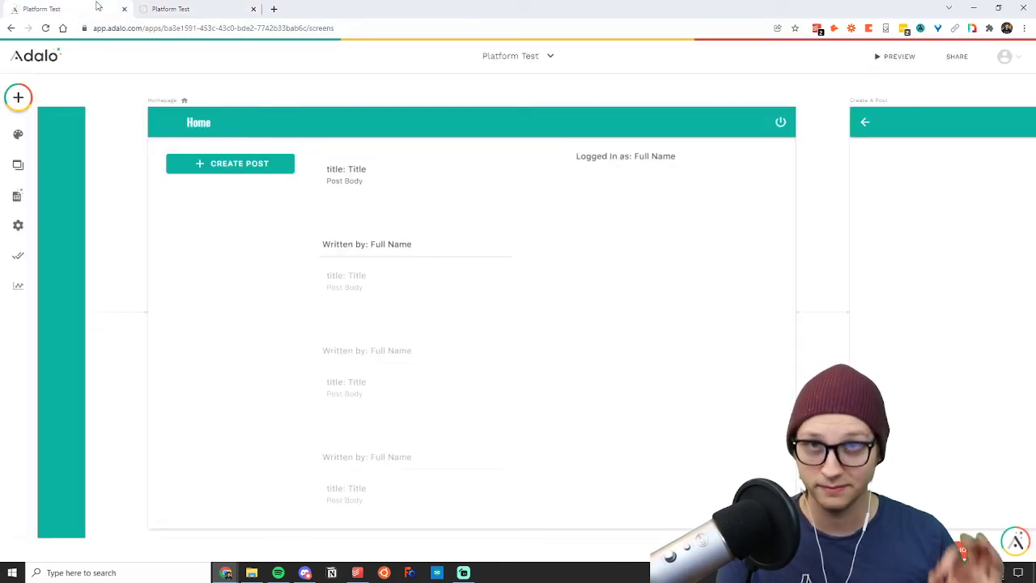
Review the Create Post button's visibility and click action settings on the Homepage.
{"action": "left_click", "coordinate": [211, 160]}
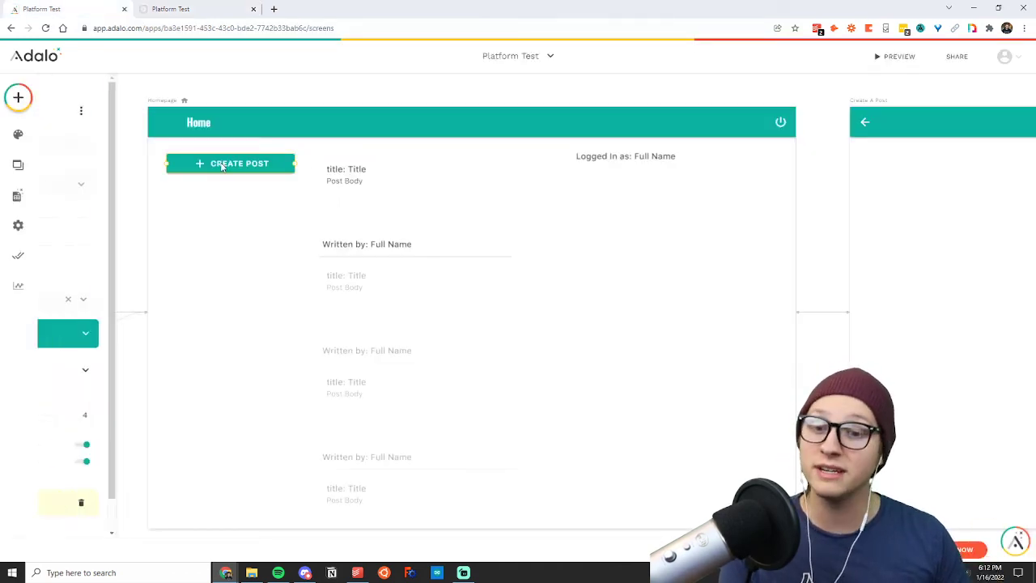
{"action": "scroll", "coordinate": [119, 415], "scroll_direction": "down", "scroll_amount": 1}
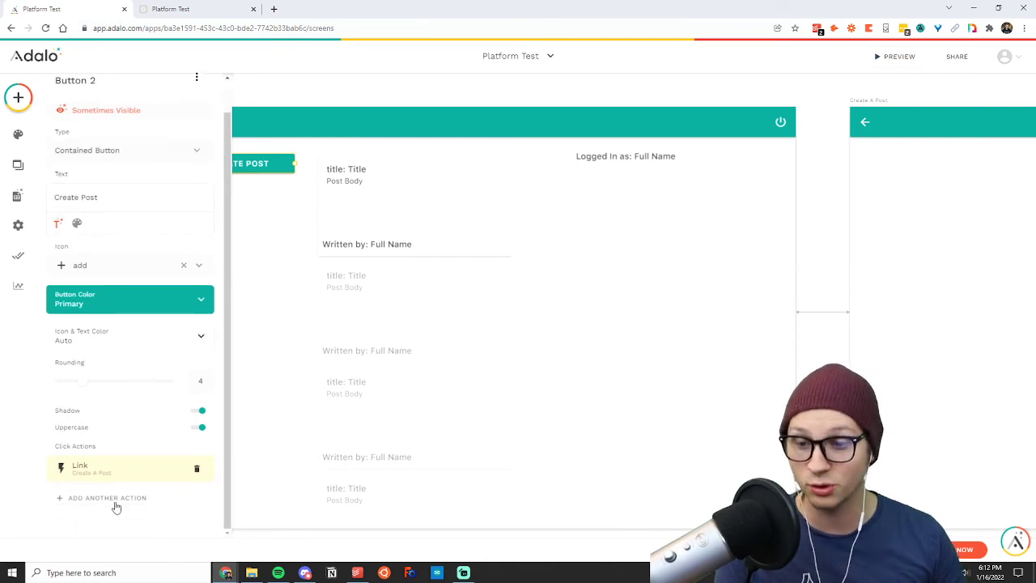
{"action": "left_click", "coordinate": [613, 281]}
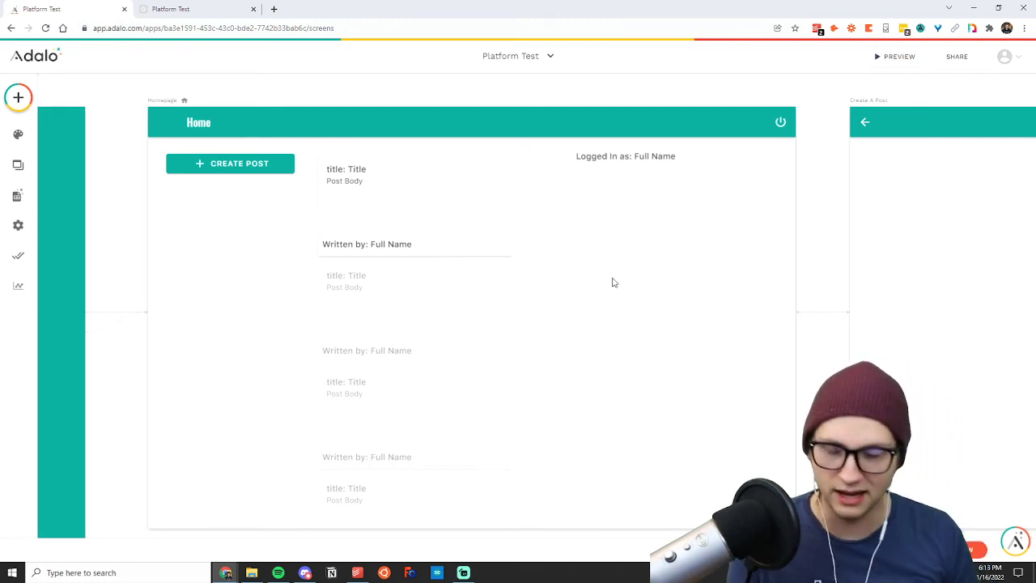
Shift the Homepage posts list slightly to the right, away from the Create Post button.
{"action": "left_click", "coordinate": [487, 222]}
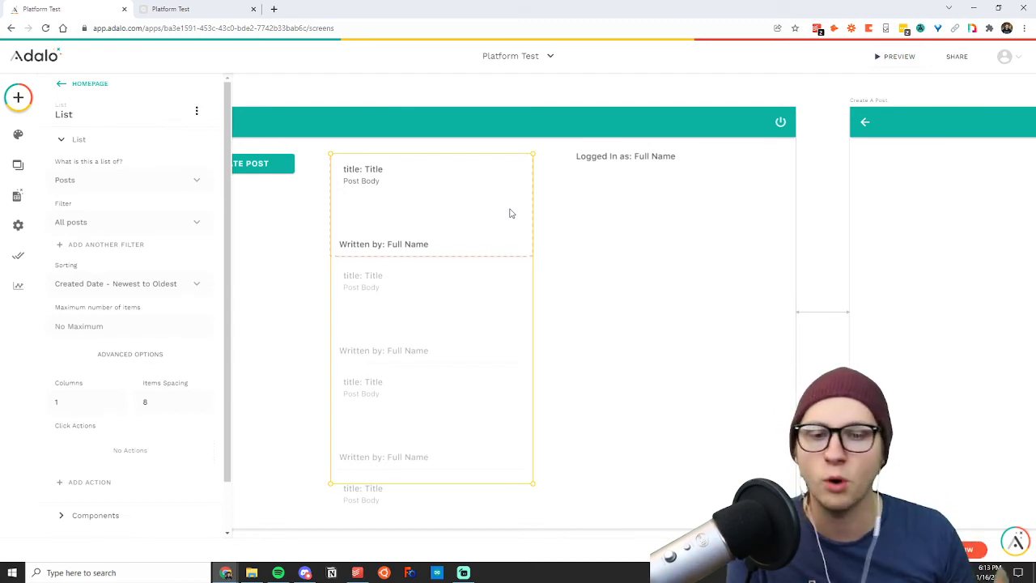
Link the post card's rectangle in the Homepage list to a new App Bar screen named "Post Detail".
{"action": "left_click", "coordinate": [498, 148]}
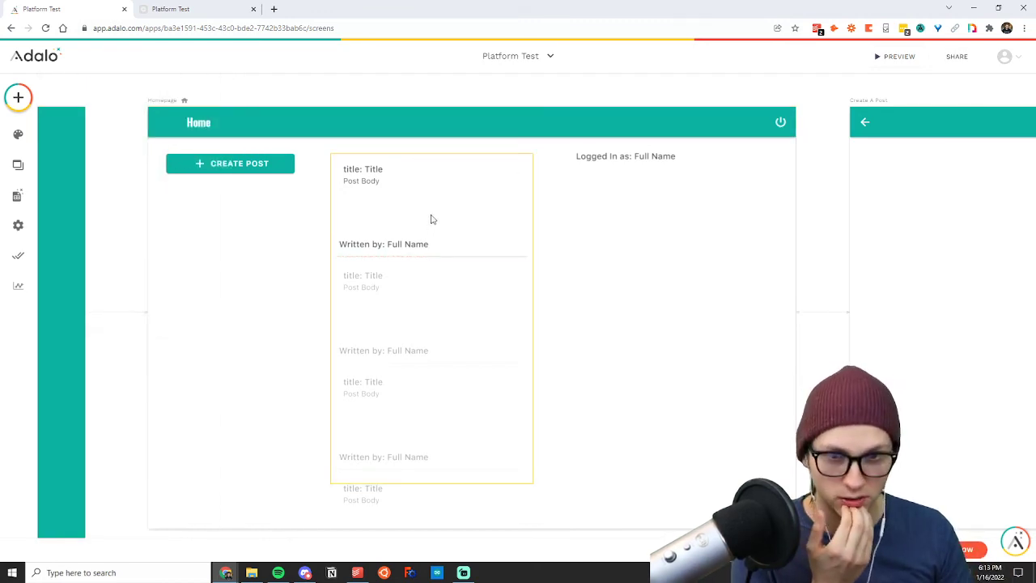
{"action": "left_click", "coordinate": [491, 212]}
{"action": "left_click", "coordinate": [498, 219]}
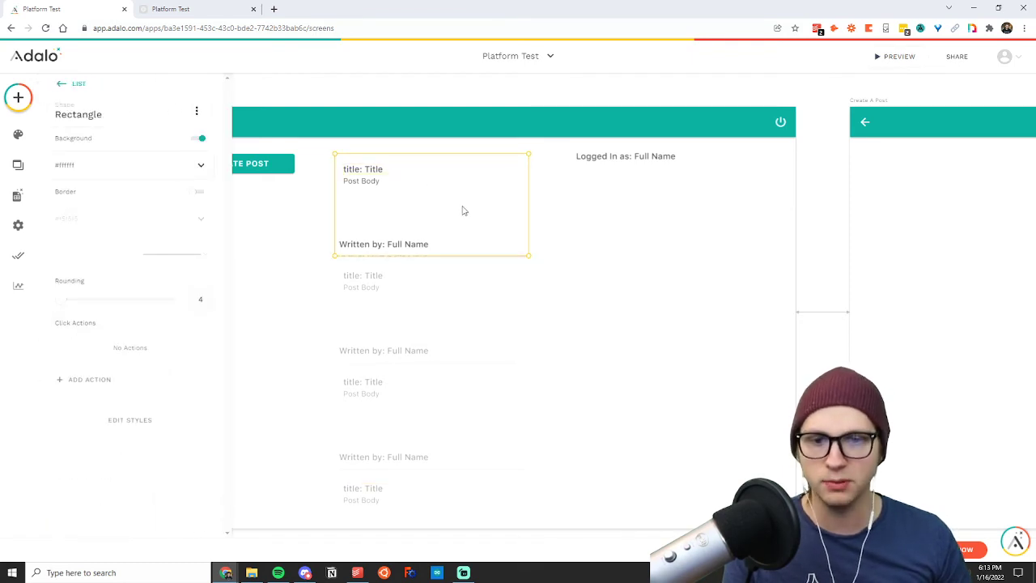
{"action": "left_click", "coordinate": [91, 379]}
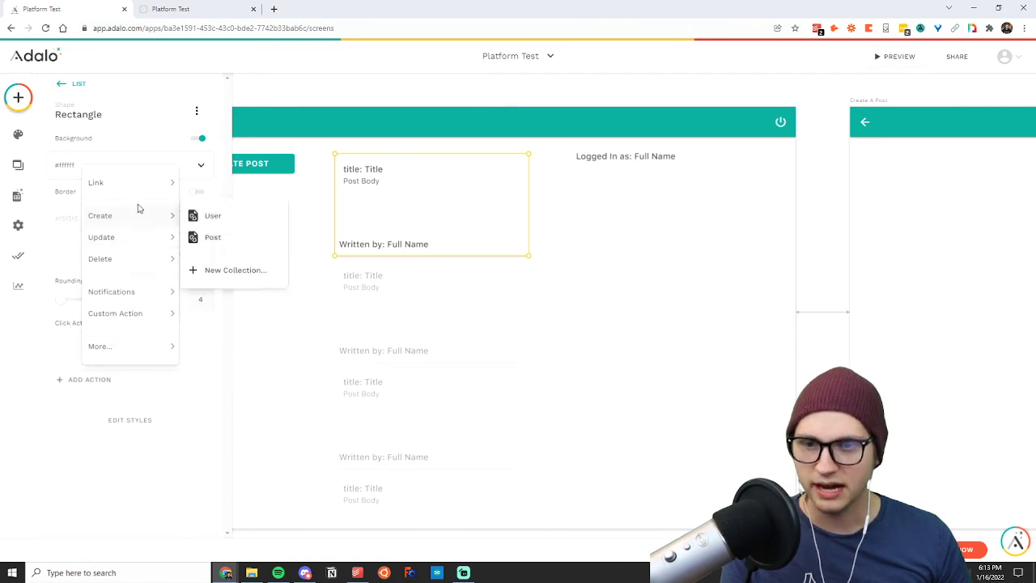
{"action": "mouse_move", "coordinate": [121, 182]}
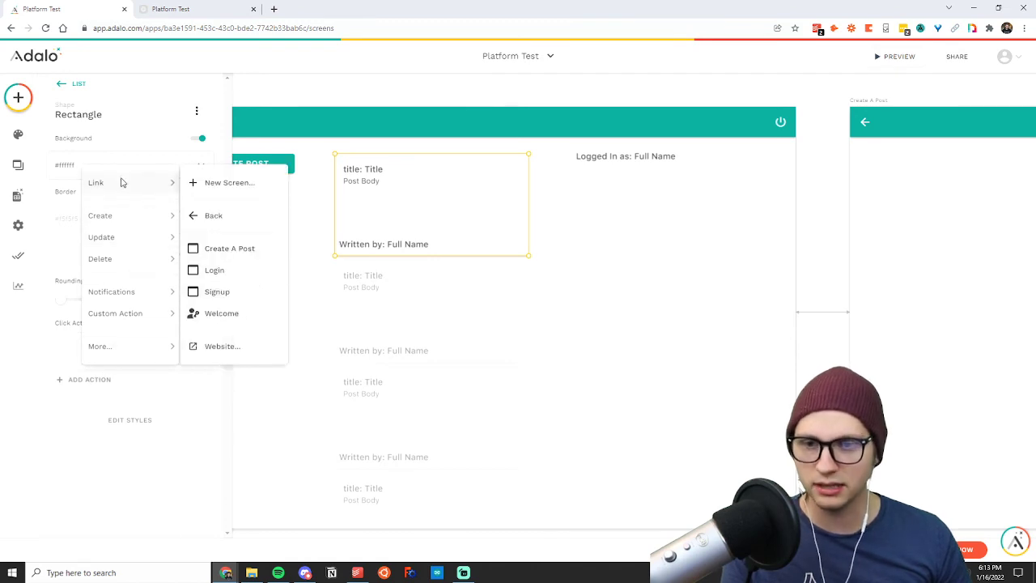
{"action": "left_click", "coordinate": [217, 183]}
{"action": "left_click", "coordinate": [553, 279]}
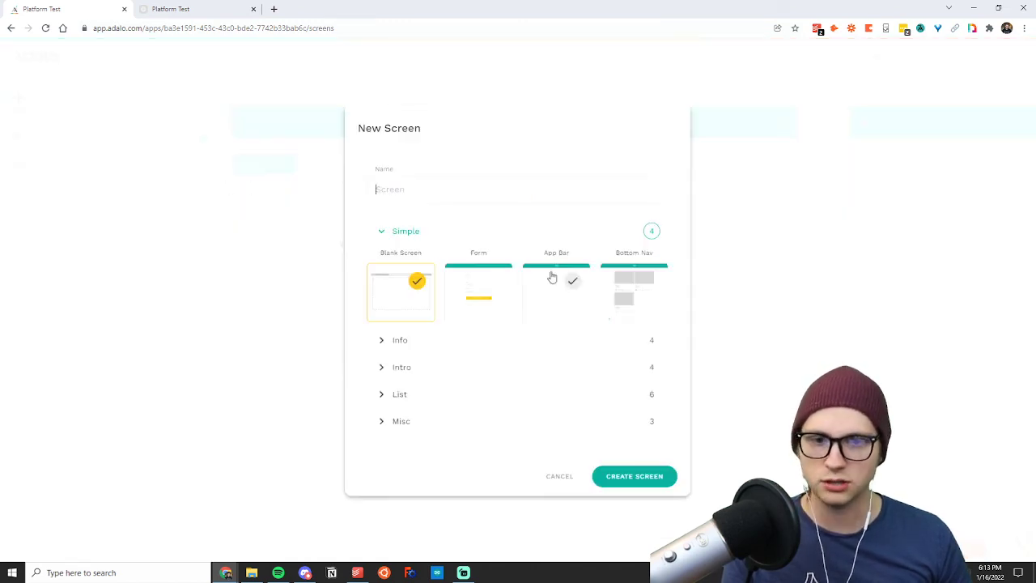
{"action": "left_click", "coordinate": [445, 191]}
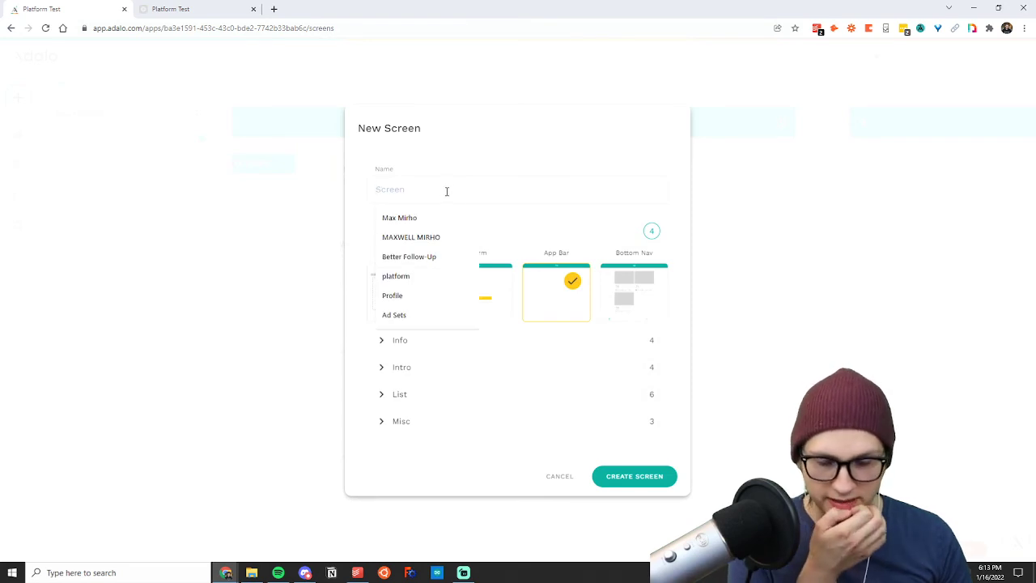
{"action": "type", "text": "Post Detail"}
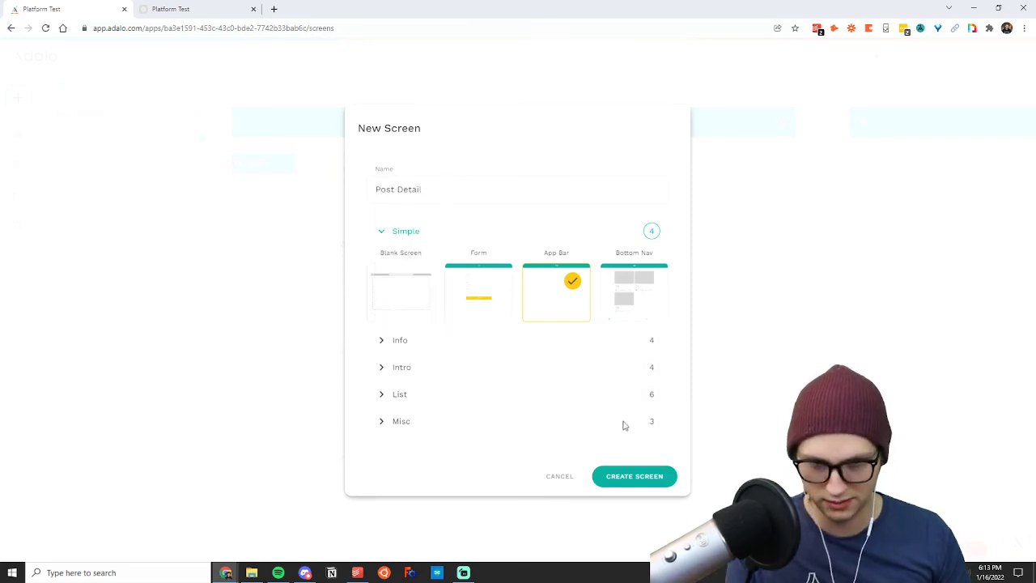
{"action": "left_click", "coordinate": [635, 476]}
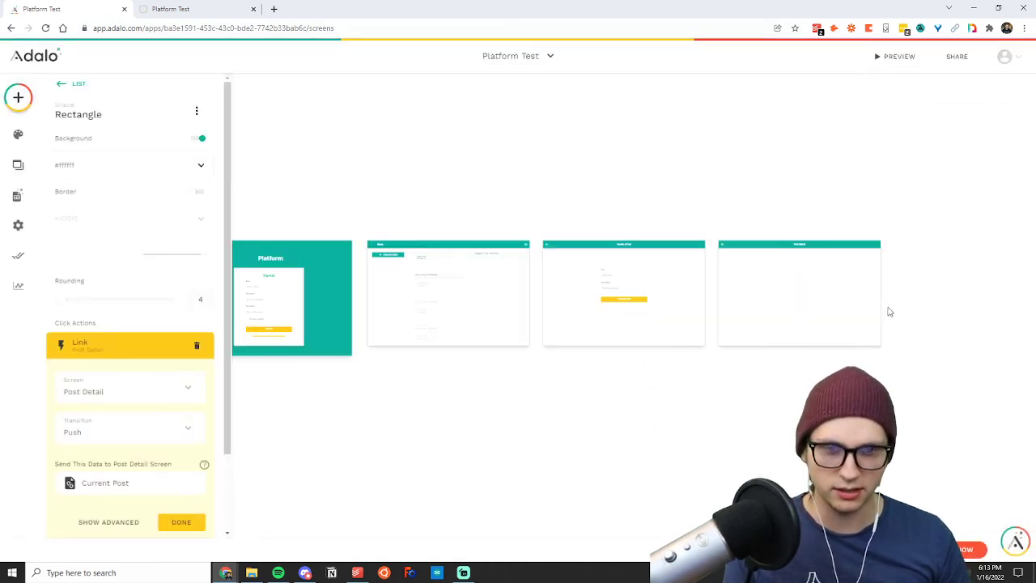
Move the Post Detail screen directly below the Homepage on the canvas.
{"action": "left_click", "coordinate": [732, 247]}
{"action": "left_click_drag", "start_coordinate": [733, 251], "coordinate": [384, 357]}
{"action": "left_click", "coordinate": [578, 386]}
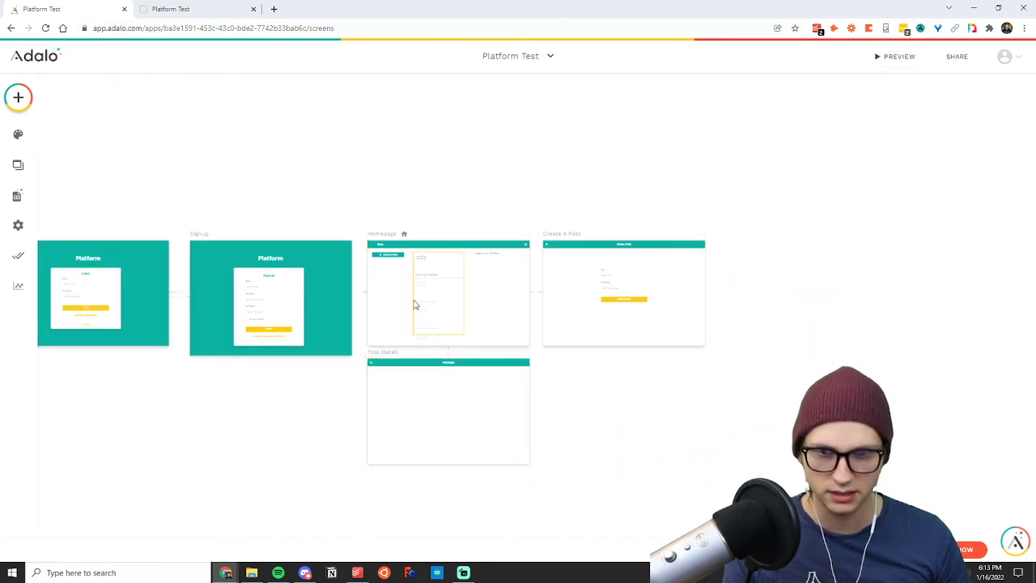
Examine the Homepage posts list and its connection to the empty Post Detail screen.
{"action": "scroll", "coordinate": [355, 285], "scroll_direction": "up", "scroll_amount": 3}
{"action": "scroll", "coordinate": [609, 350], "scroll_direction": "up", "scroll_amount": 3}
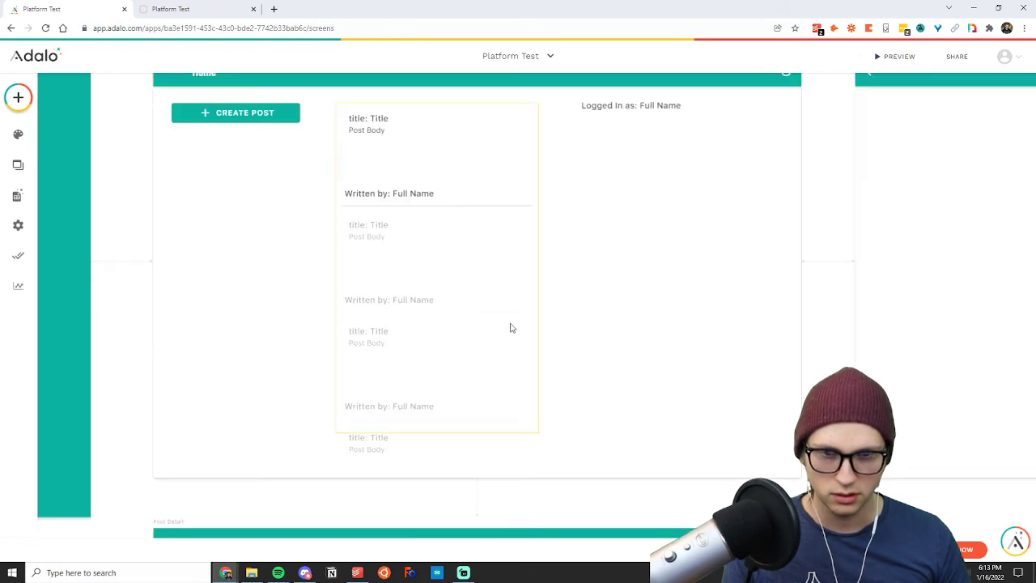
{"action": "scroll", "coordinate": [194, 211], "scroll_direction": "down", "scroll_amount": 3}
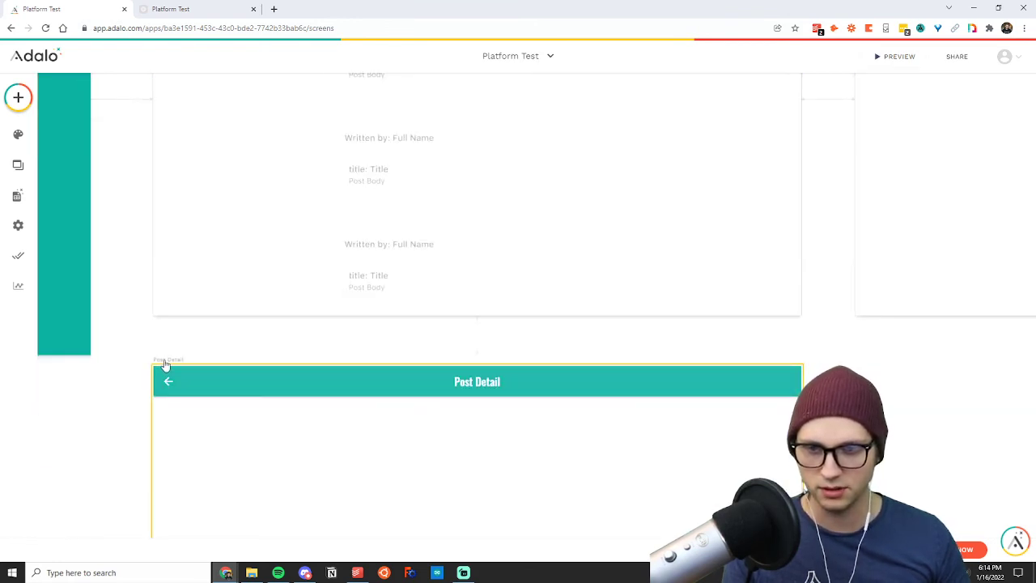
{"action": "scroll", "coordinate": [338, 358], "scroll_direction": "up", "scroll_amount": 4}
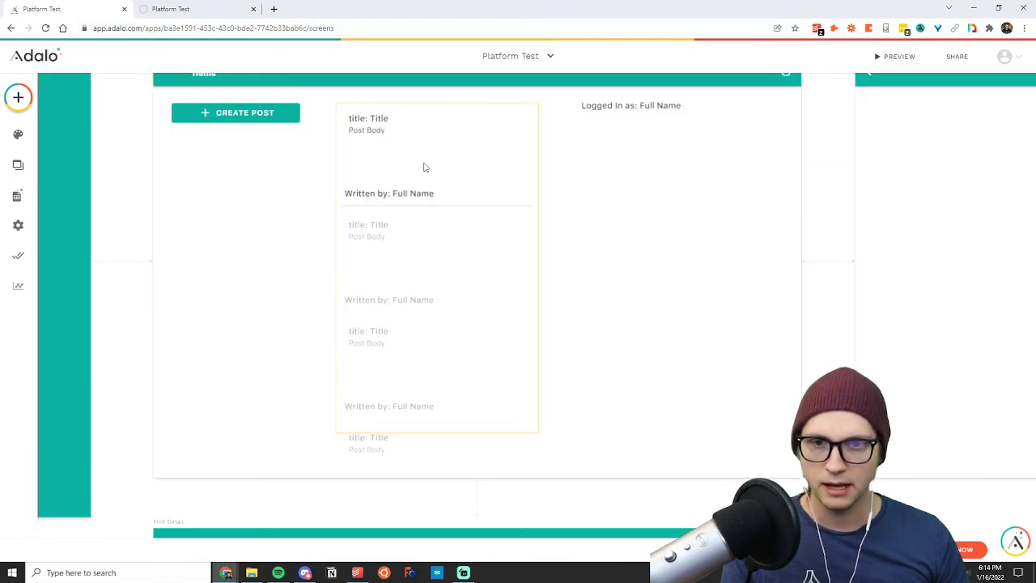
{"action": "left_click", "coordinate": [425, 166]}
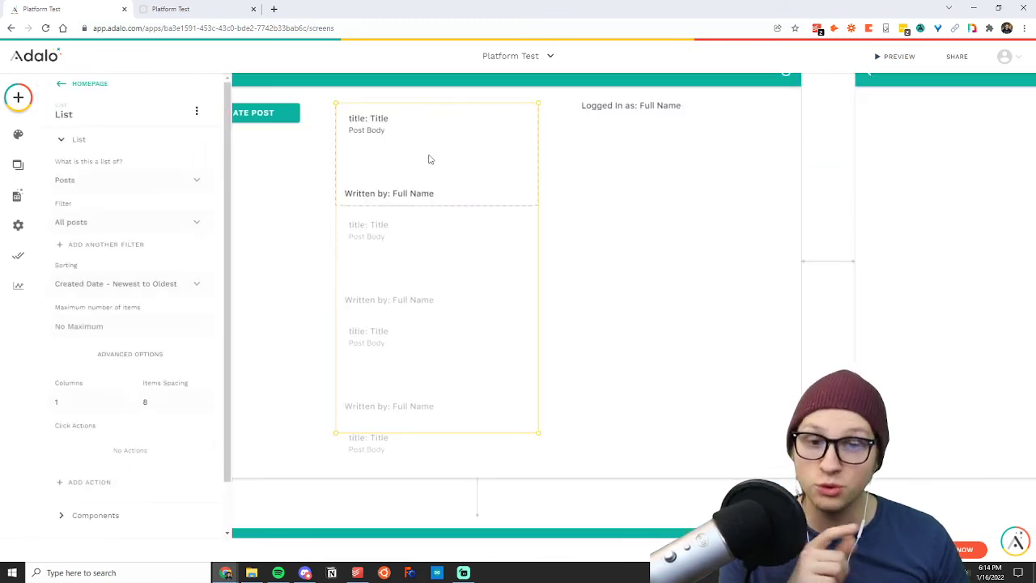
{"action": "scroll", "coordinate": [465, 333], "scroll_direction": "down", "scroll_amount": 6}
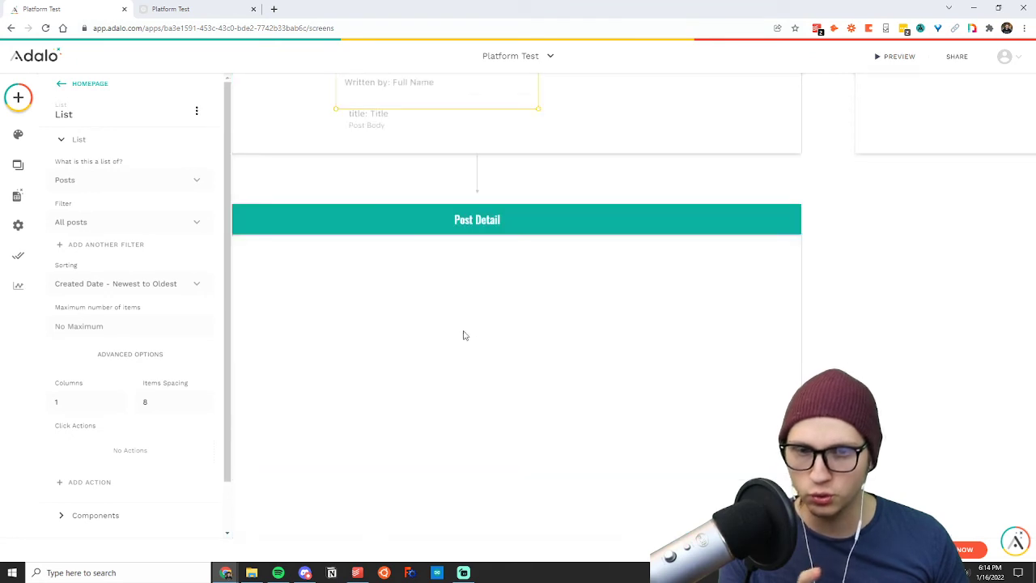
{"action": "scroll", "coordinate": [464, 338], "scroll_direction": "up", "scroll_amount": 7}
Nudge the "Written by:" text in the posts list slightly right to line up with the post title.
{"action": "left_click", "coordinate": [613, 287]}
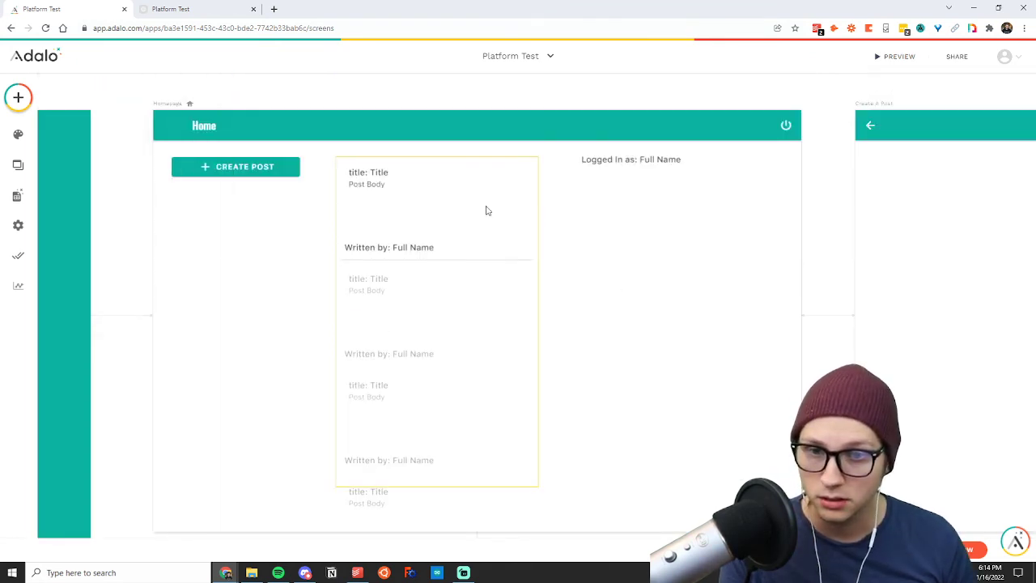
{"action": "left_click", "coordinate": [366, 248]}
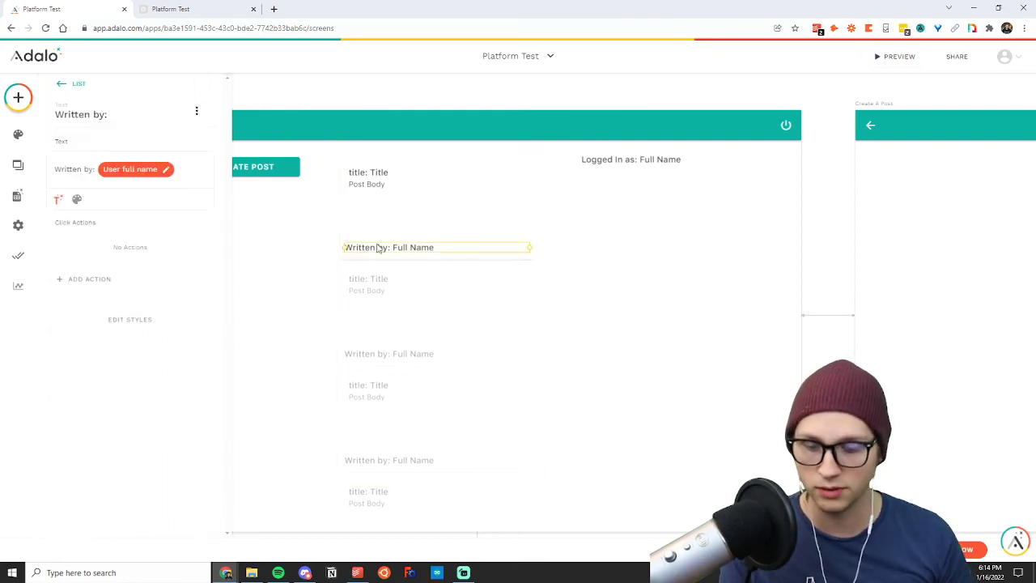
{"action": "left_click", "coordinate": [599, 259]}
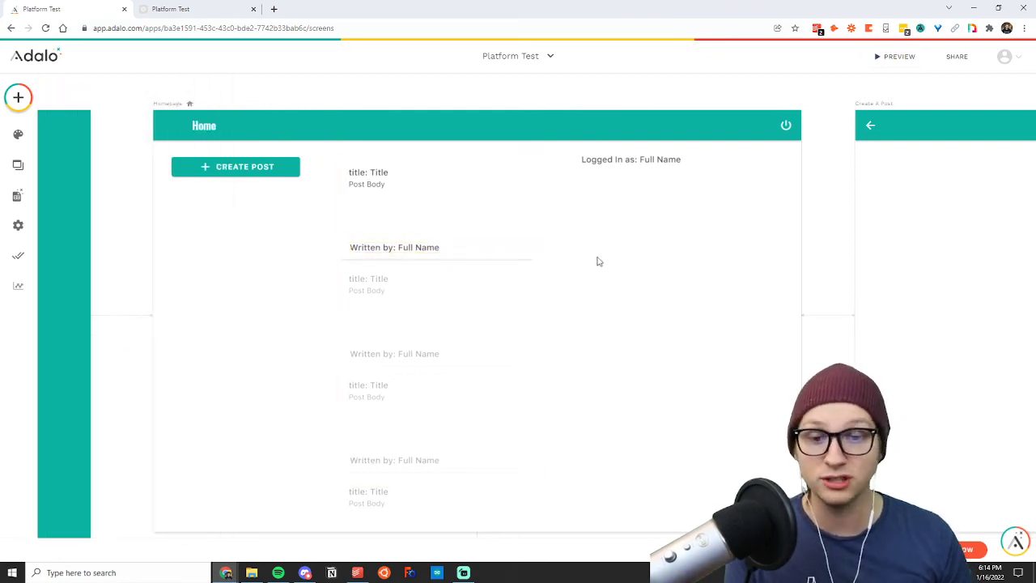
Examine the magic text sources offered for the Homepage's "Logged In as:" text, including Posts and the logged-in user's fields.
{"action": "scroll", "coordinate": [599, 262], "scroll_direction": "down", "scroll_amount": 5}
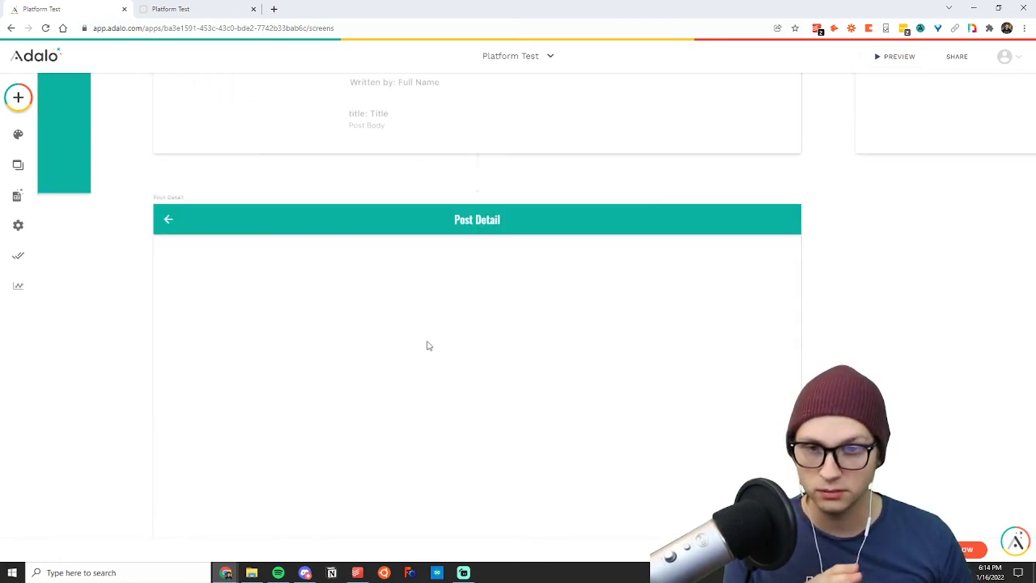
{"action": "scroll", "coordinate": [429, 346], "scroll_direction": "up", "scroll_amount": 4}
{"action": "scroll", "coordinate": [409, 162], "scroll_direction": "down", "scroll_amount": 1}
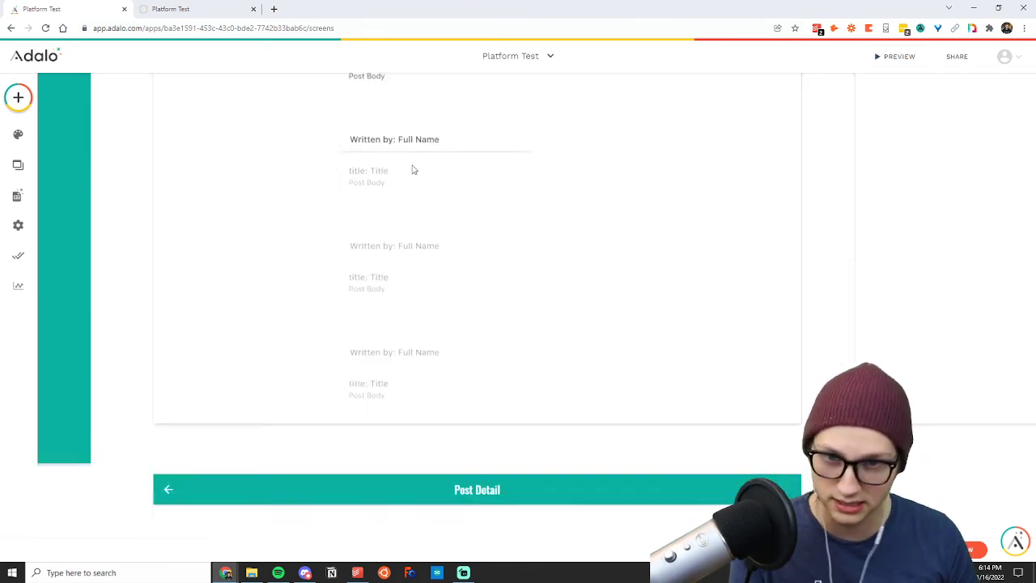
{"action": "scroll", "coordinate": [417, 210], "scroll_direction": "down", "scroll_amount": 3}
{"action": "scroll", "coordinate": [548, 232], "scroll_direction": "up", "scroll_amount": 4}
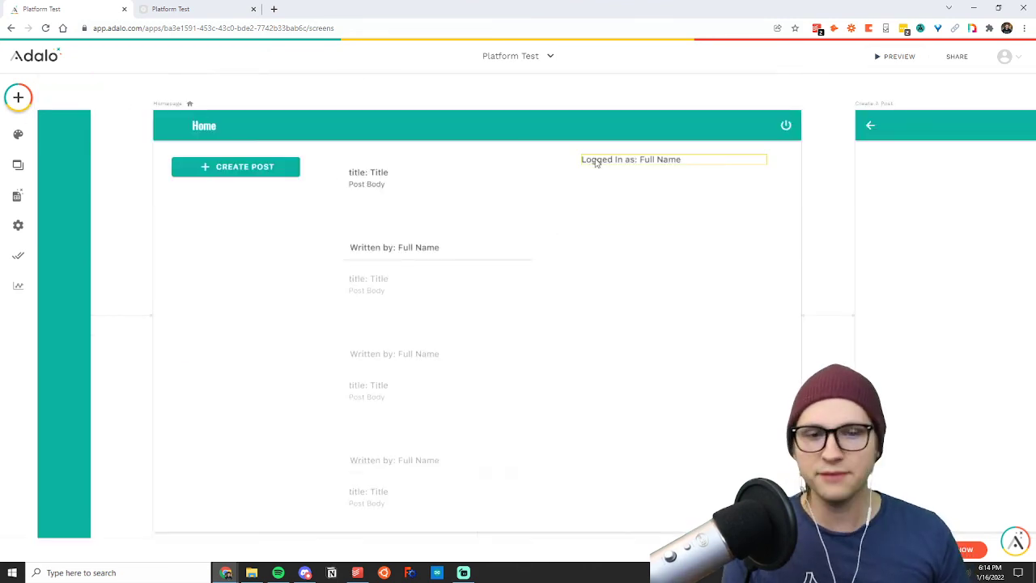
{"action": "left_click", "coordinate": [595, 162]}
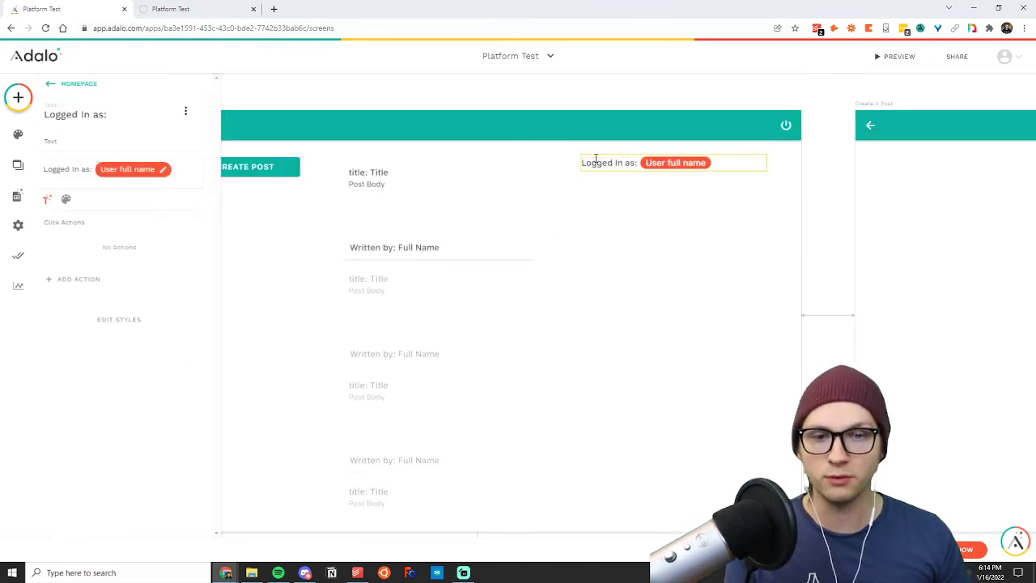
{"action": "left_click", "coordinate": [57, 201]}
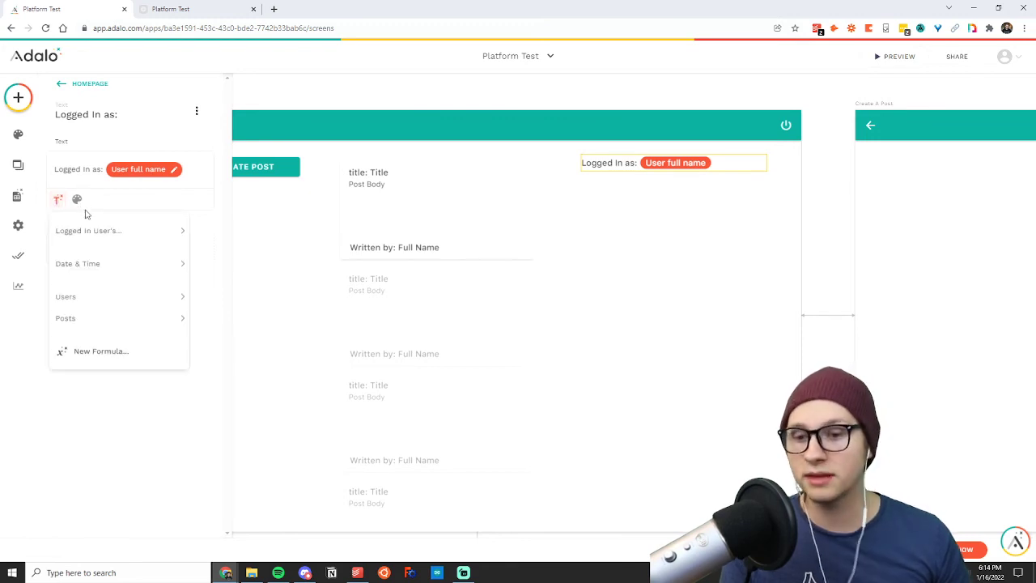
{"action": "mouse_move", "coordinate": [122, 243]}
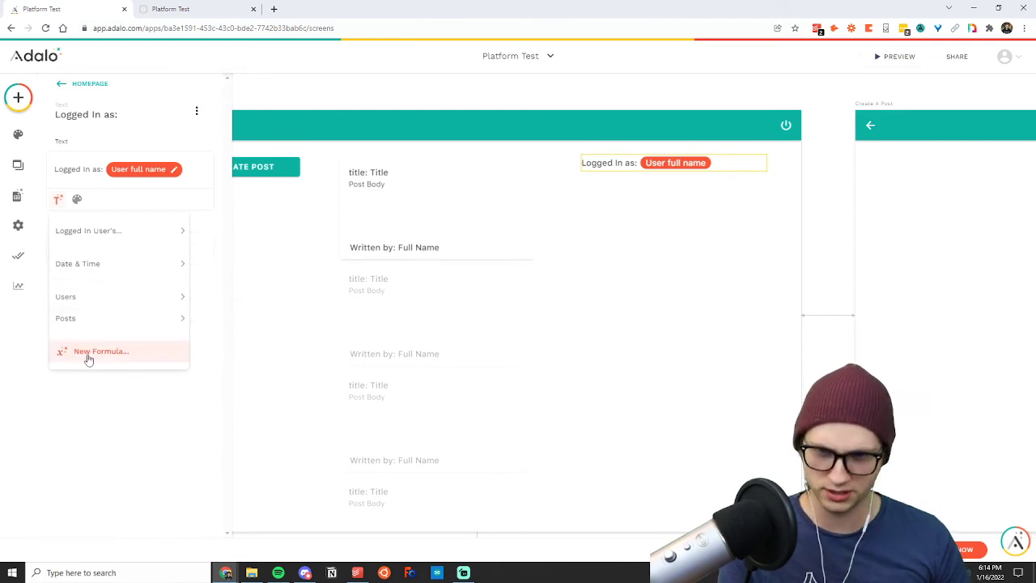
{"action": "mouse_move", "coordinate": [86, 321]}
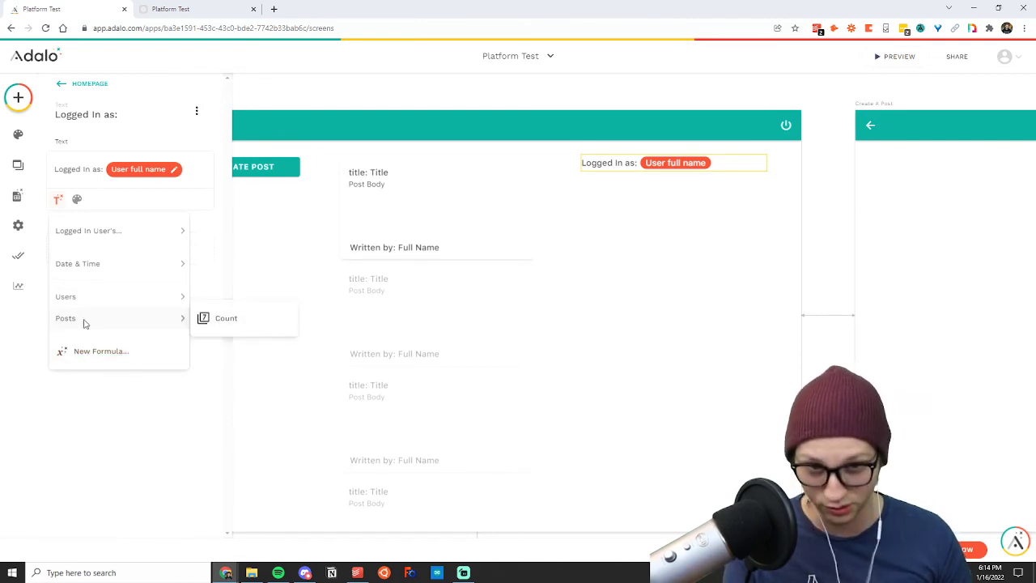
{"action": "mouse_move", "coordinate": [94, 233]}
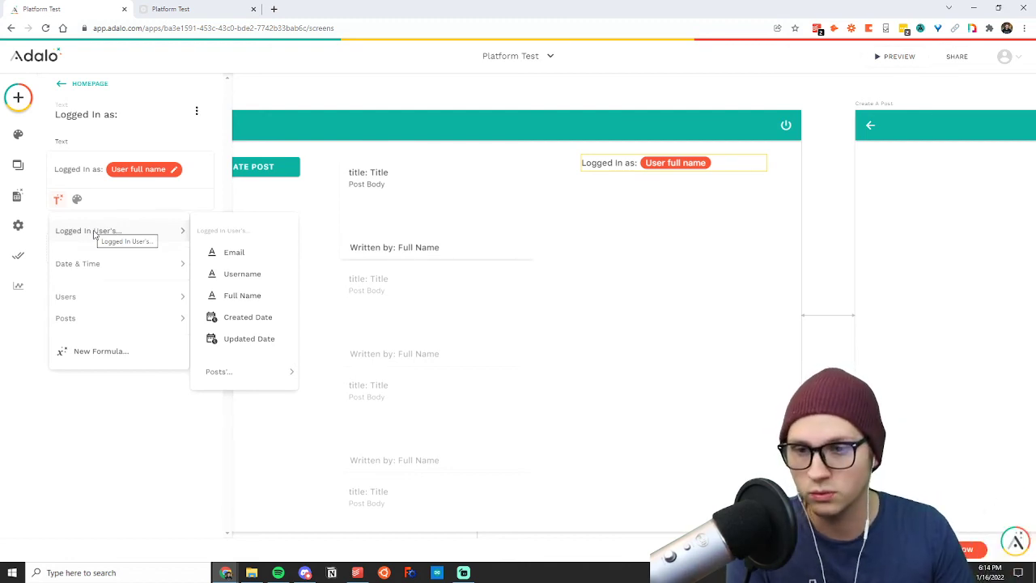
{"action": "left_click", "coordinate": [585, 233]}
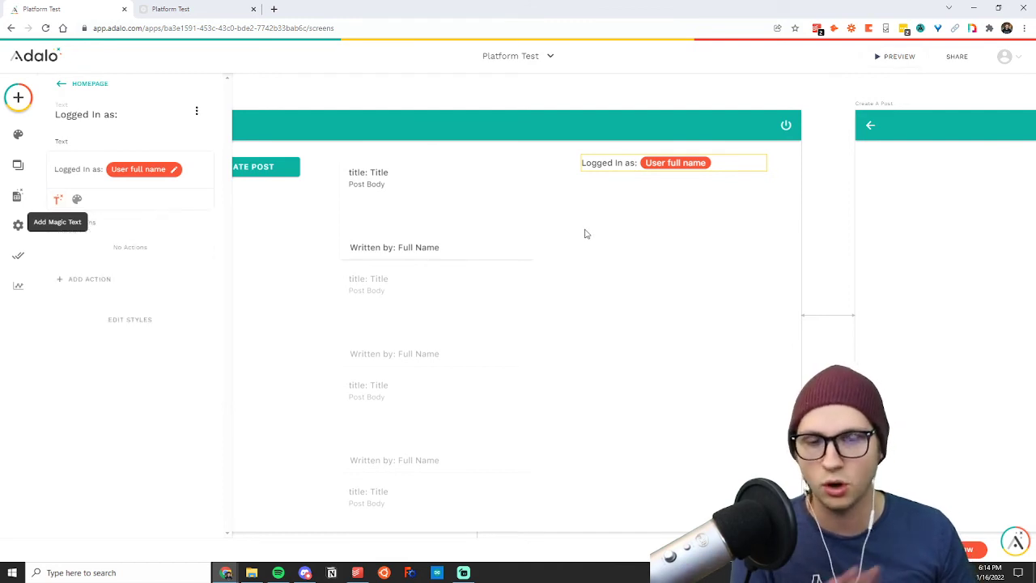
Review the post rectangle's link action to Post Detail and the data it sends to that screen.
{"action": "left_click", "coordinate": [313, 204]}
{"action": "left_click", "coordinate": [433, 195]}
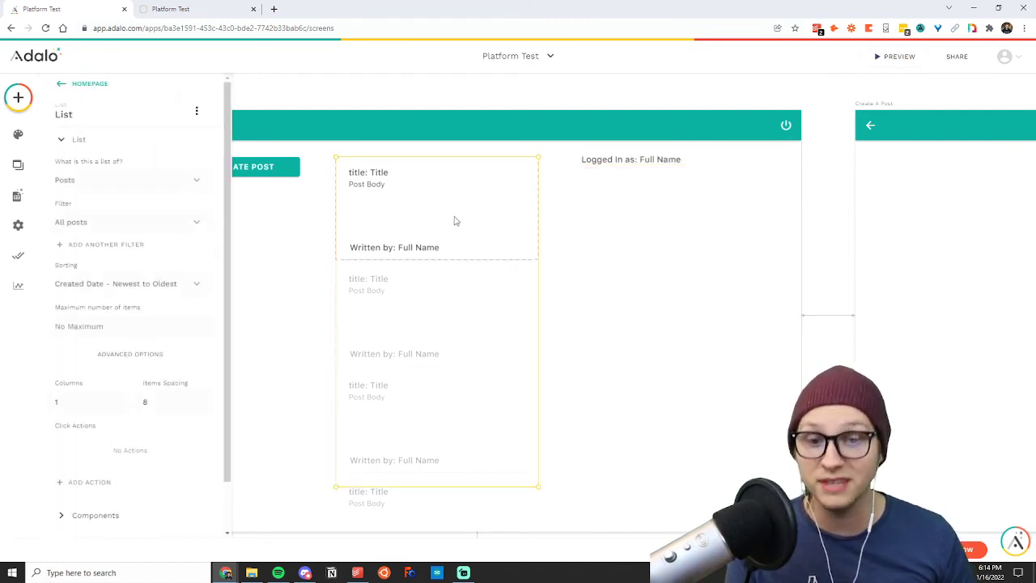
{"action": "left_click", "coordinate": [447, 226]}
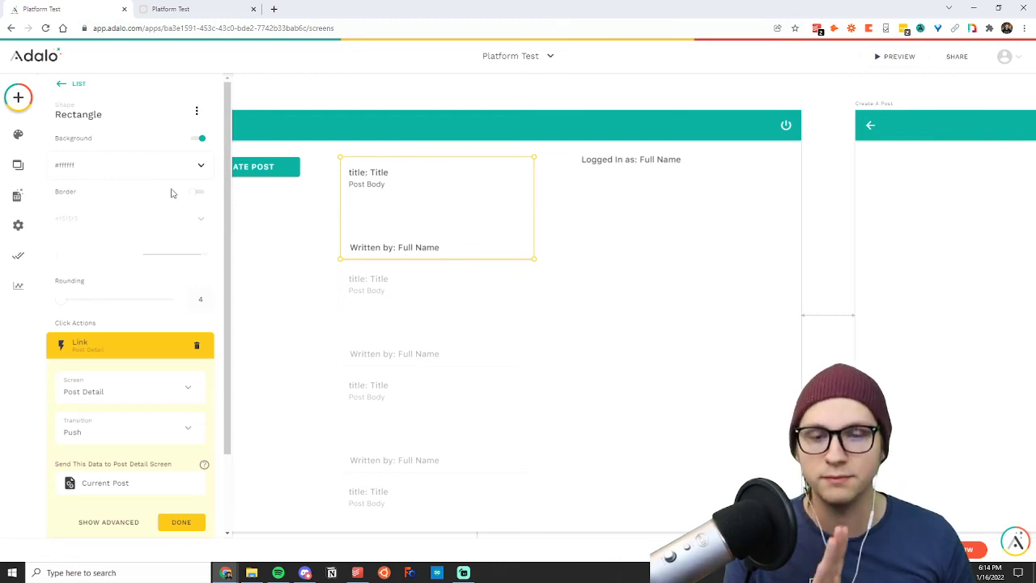
{"action": "left_click", "coordinate": [564, 208]}
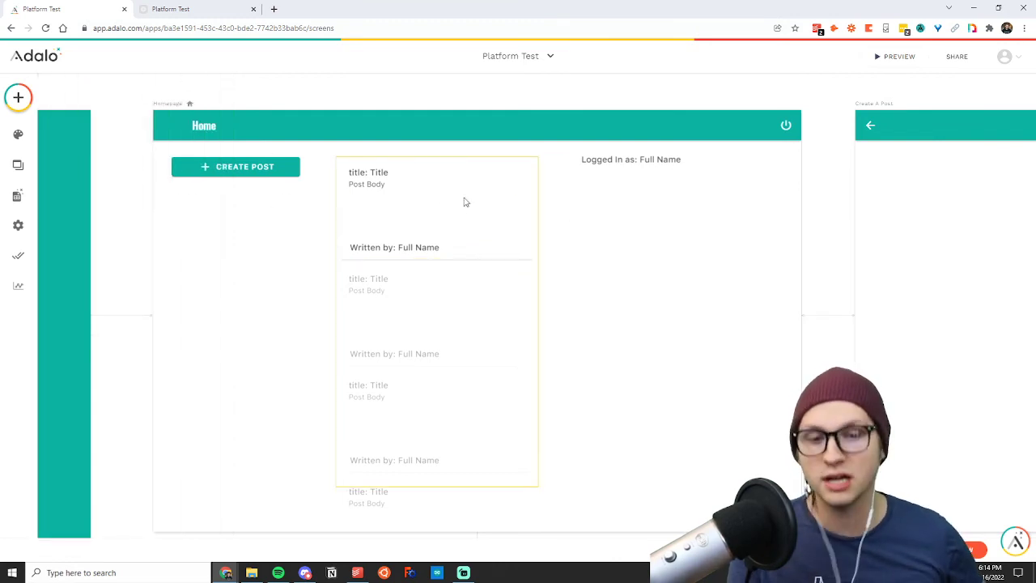
{"action": "scroll", "coordinate": [464, 201], "scroll_direction": "down", "scroll_amount": 5}
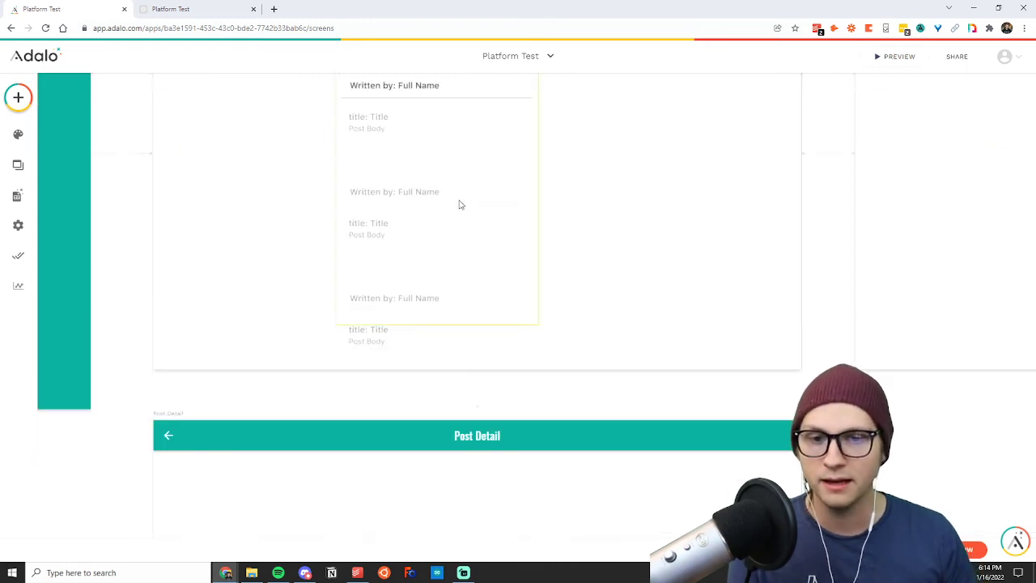
{"action": "scroll", "coordinate": [459, 284], "scroll_direction": "down", "scroll_amount": 1}
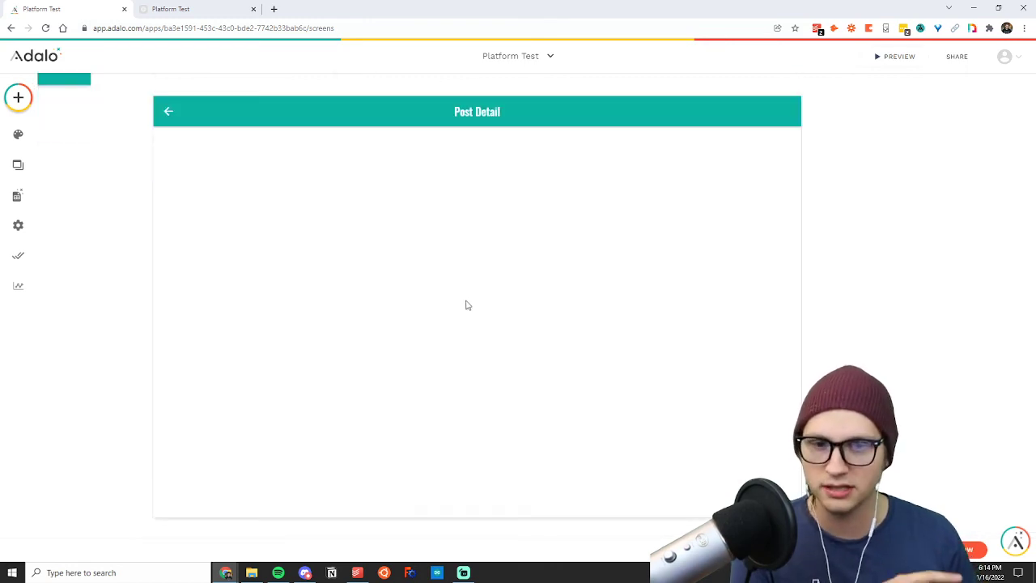
{"action": "scroll", "coordinate": [455, 296], "scroll_direction": "up", "scroll_amount": 5}
{"action": "scroll", "coordinate": [454, 297], "scroll_direction": "up", "scroll_amount": 2}
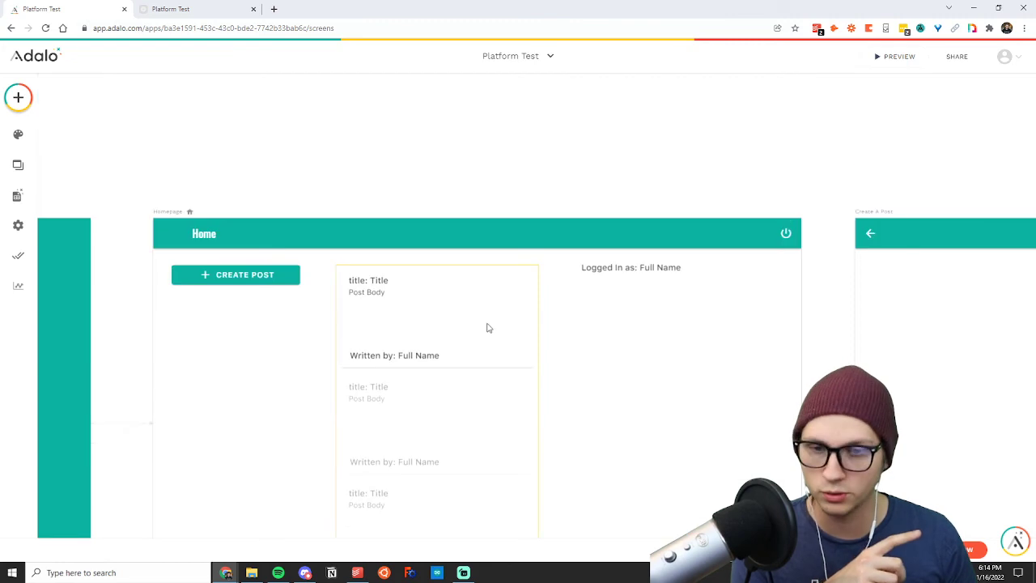
{"action": "left_click", "coordinate": [486, 326]}
{"action": "left_click", "coordinate": [102, 343]}
{"action": "scroll", "coordinate": [116, 345], "scroll_direction": "down", "scroll_amount": 2}
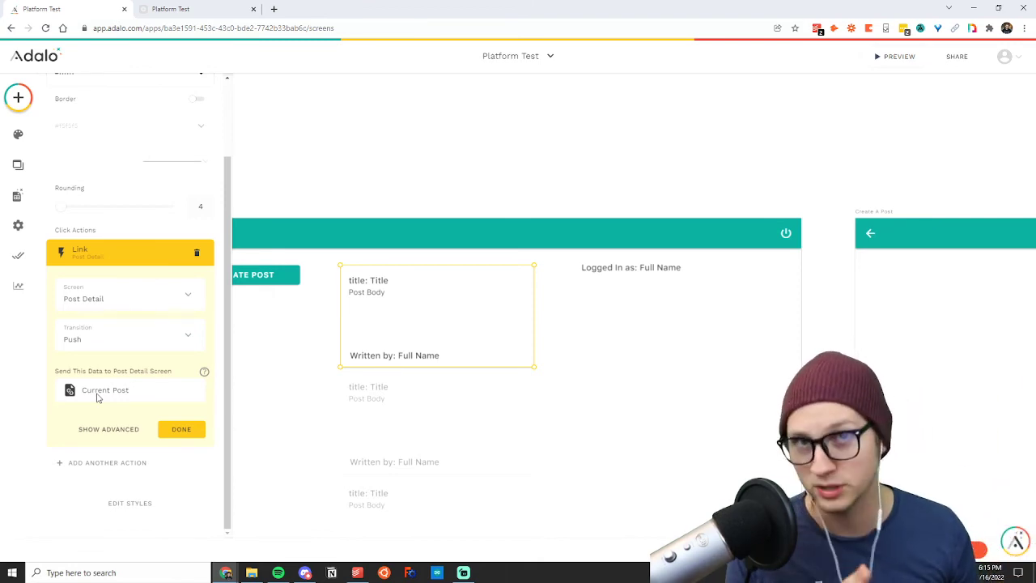
{"action": "left_click", "coordinate": [469, 333]}
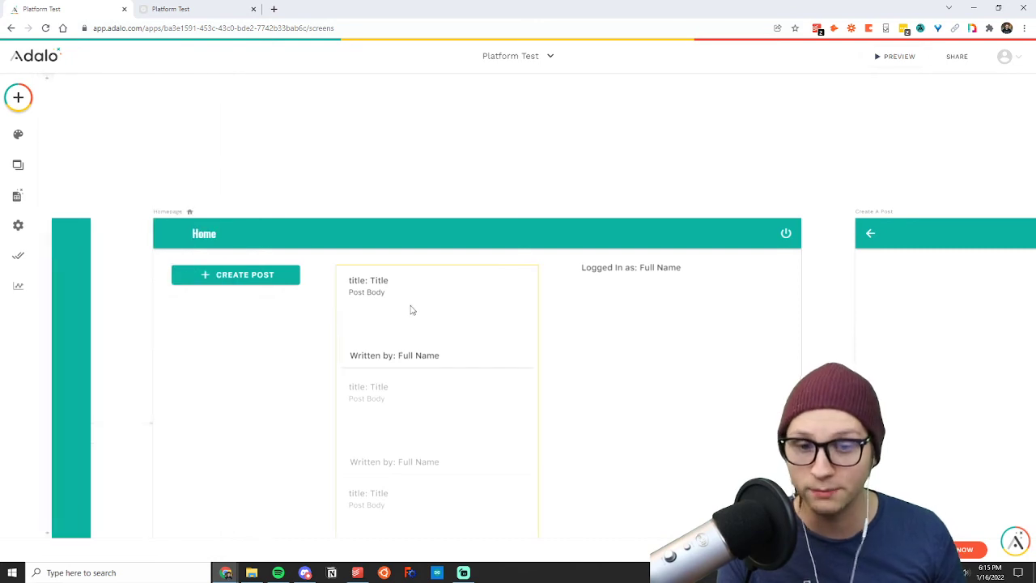
Check the posts in the app preview, return to the editor, and add a text component to the Post Detail screen.
{"action": "left_click", "coordinate": [220, 7]}
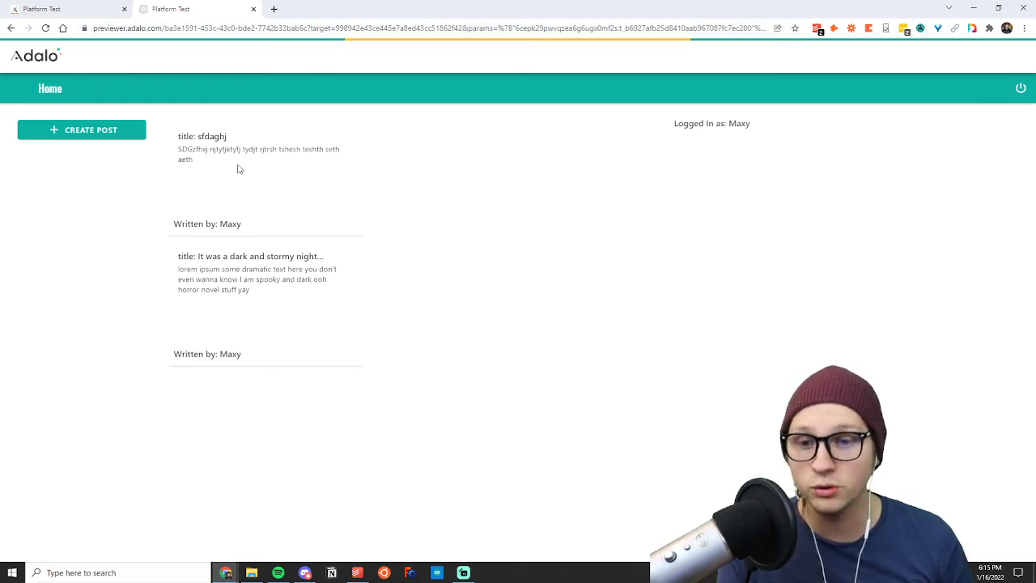
{"action": "left_click", "coordinate": [109, 6]}
{"action": "scroll", "coordinate": [523, 481], "scroll_direction": "down", "scroll_amount": 7}
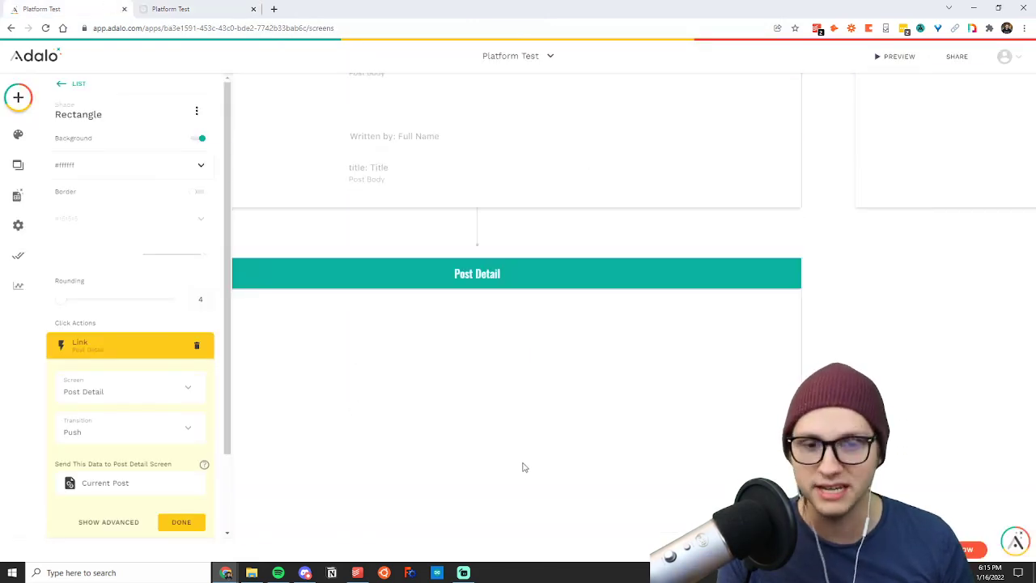
{"action": "left_click", "coordinate": [381, 326]}
{"action": "left_click", "coordinate": [18, 97]}
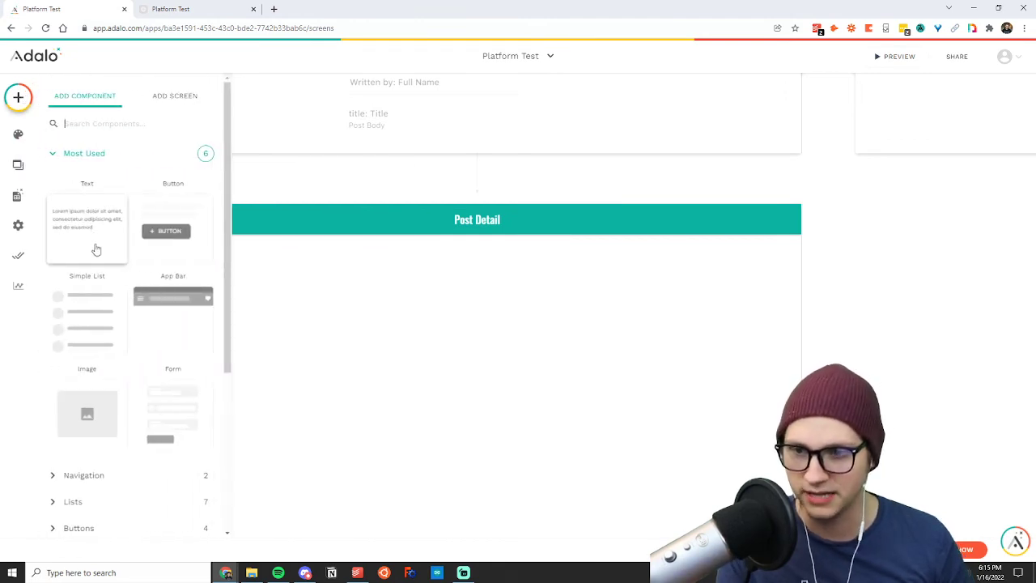
{"action": "left_click_drag", "start_coordinate": [95, 247], "coordinate": [389, 314]}
Examine the Current Post fields offered as magic text for the new Post Detail text.
{"action": "left_click", "coordinate": [58, 191]}
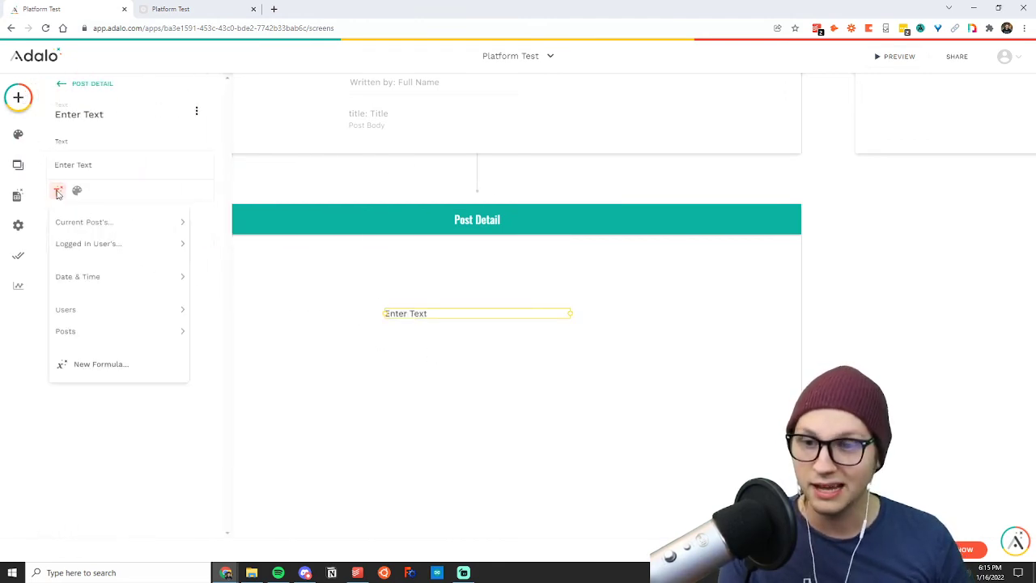
{"action": "mouse_move", "coordinate": [85, 220]}
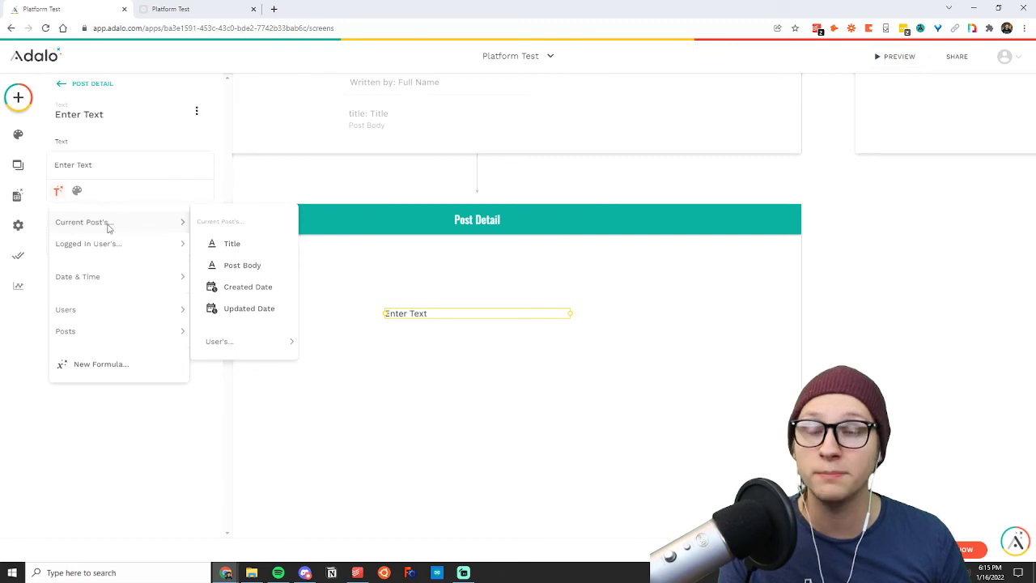
{"action": "left_click", "coordinate": [517, 186]}
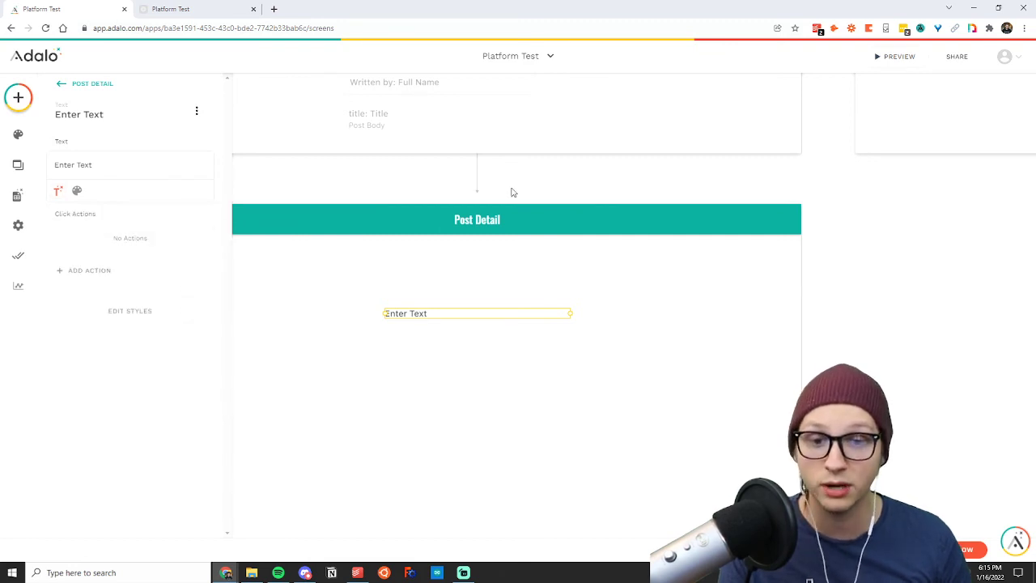
Examine the Current Post magic text fields for the title in the Homepage posts list and compare with the Post Detail screen.
{"action": "scroll", "coordinate": [500, 267], "scroll_direction": "up", "scroll_amount": 5}
{"action": "left_click", "coordinate": [495, 274]}
{"action": "left_click", "coordinate": [370, 236]}
{"action": "left_click", "coordinate": [386, 232]}
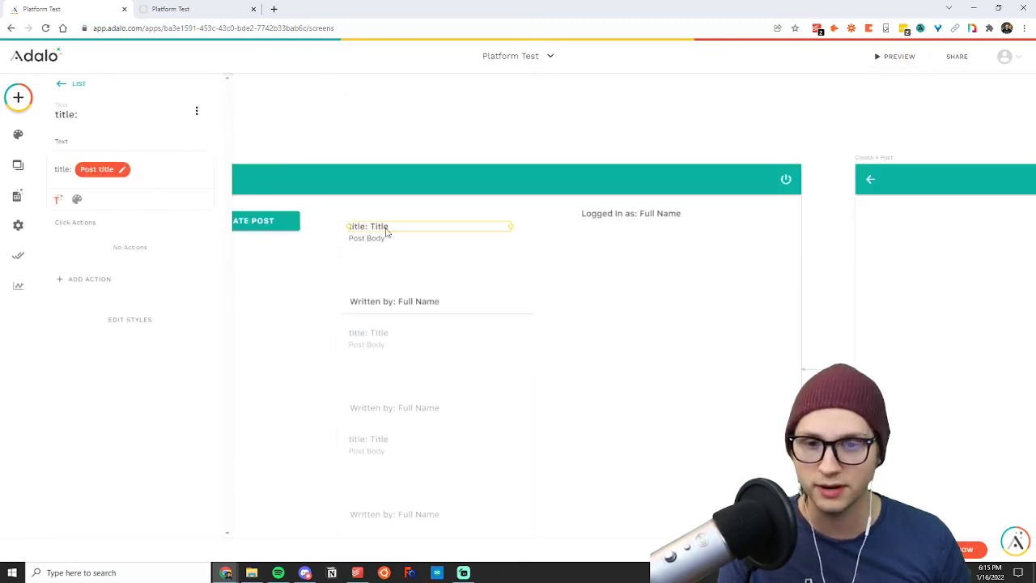
{"action": "left_click", "coordinate": [57, 200]}
{"action": "mouse_move", "coordinate": [105, 236]}
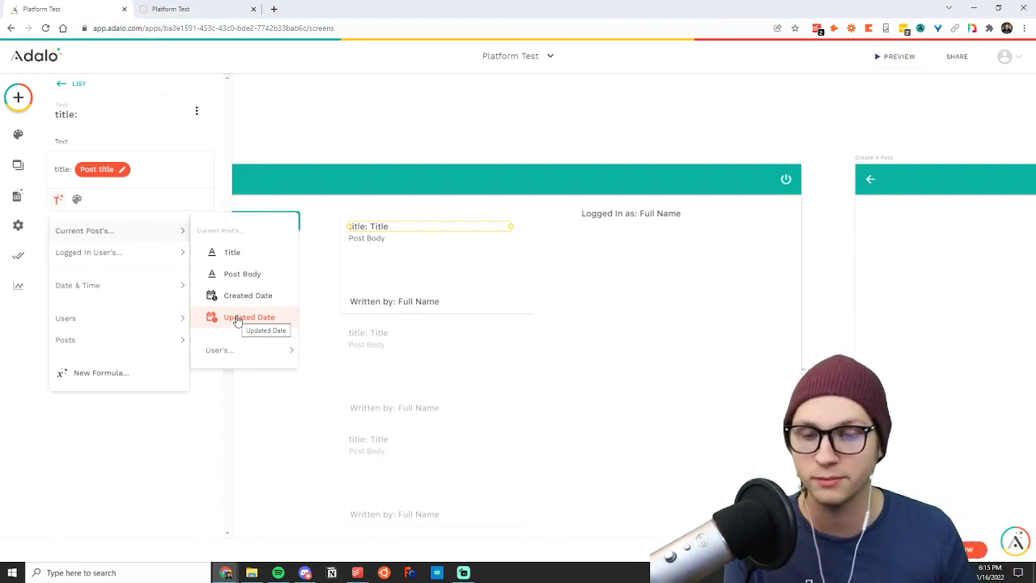
{"action": "left_click", "coordinate": [622, 250]}
{"action": "left_click", "coordinate": [552, 293]}
{"action": "scroll", "coordinate": [552, 294], "scroll_direction": "down", "scroll_amount": 5}
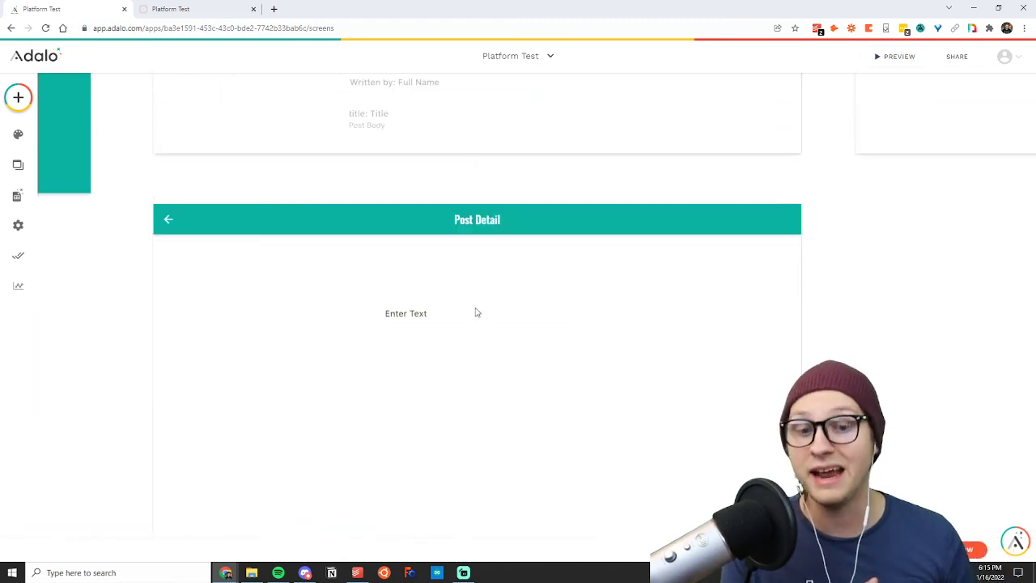
{"action": "scroll", "coordinate": [388, 396], "scroll_direction": "down", "scroll_amount": 2}
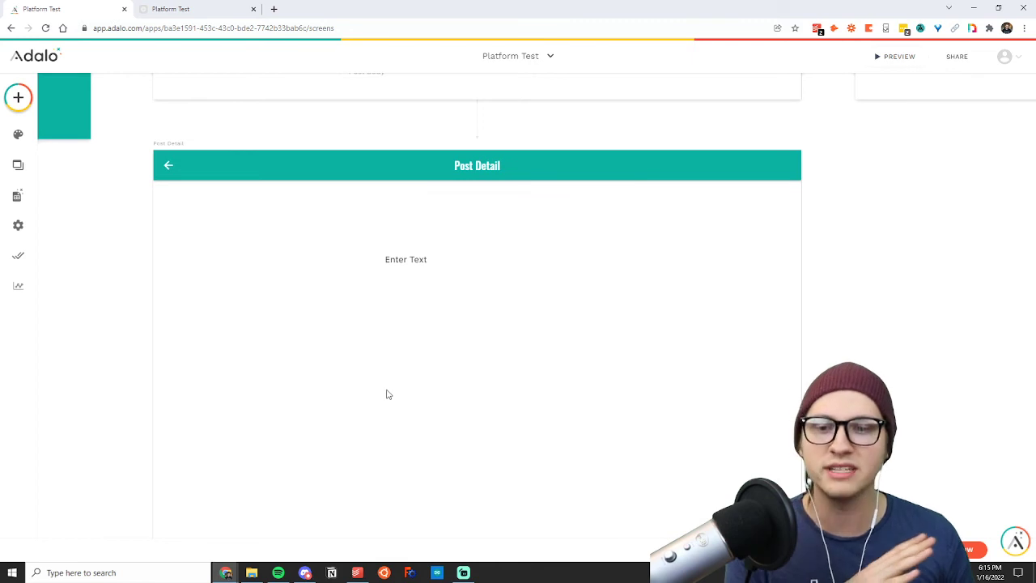
Set the Post Detail placeholder text to size 32 with centre alignment and move it up beneath the header.
{"action": "left_click", "coordinate": [411, 206]}
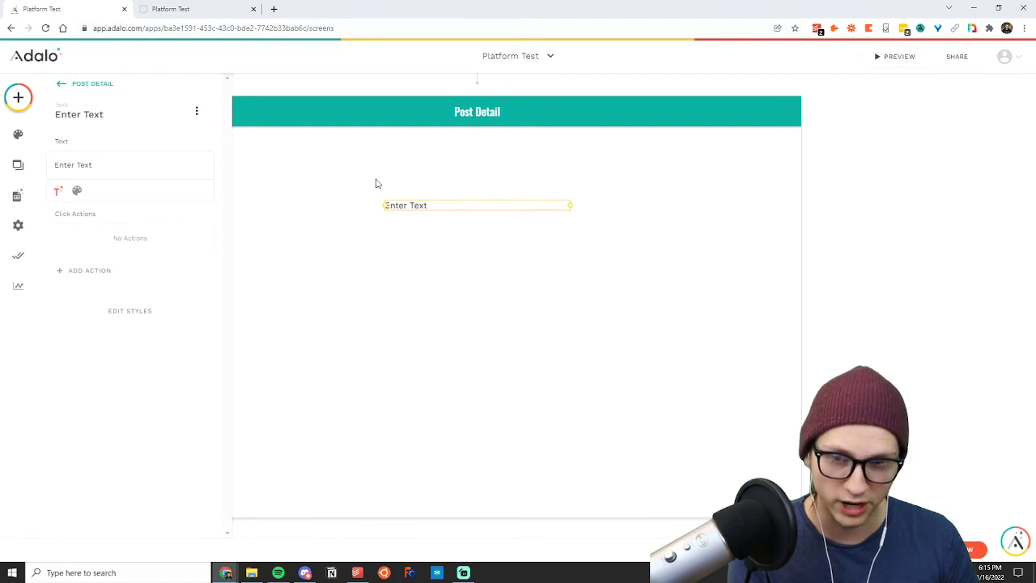
{"action": "left_click", "coordinate": [77, 190]}
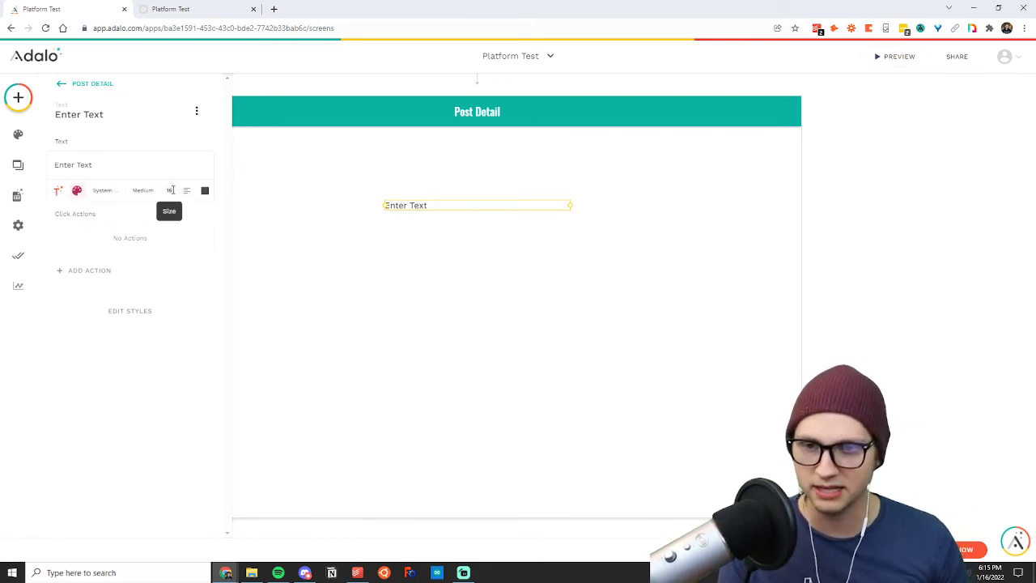
{"action": "left_click_drag", "start_coordinate": [172, 190], "coordinate": [157, 196]}
{"action": "type", "text": "32"}
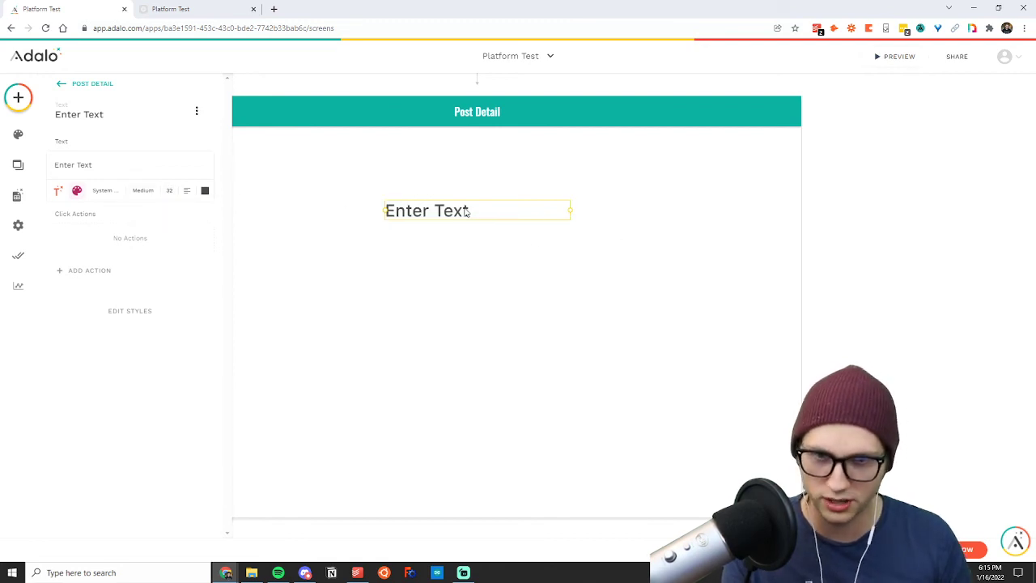
{"action": "left_click_drag", "start_coordinate": [467, 212], "coordinate": [461, 160]}
{"action": "left_click", "coordinate": [189, 192]}
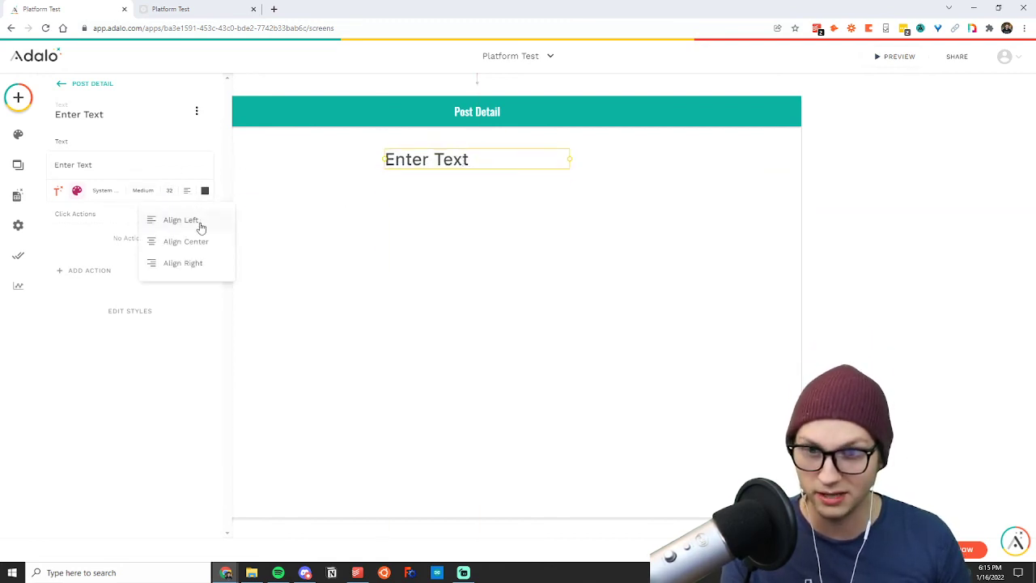
{"action": "left_click", "coordinate": [196, 239]}
Replace the large placeholder text on Post Detail with the current post's Title as magic text.
{"action": "triple_click", "coordinate": [97, 163]}
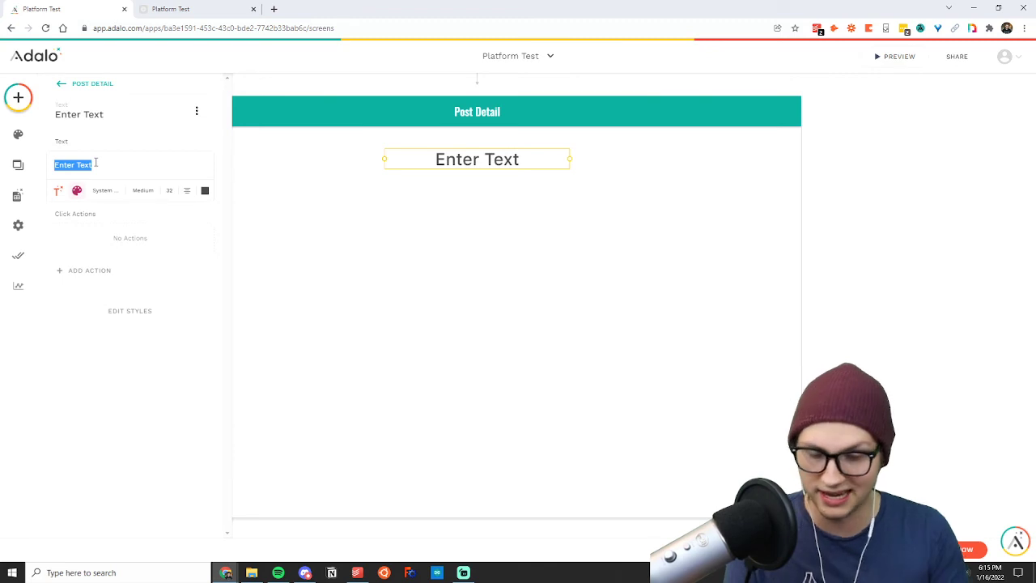
{"action": "key", "text": "BackSpace"}
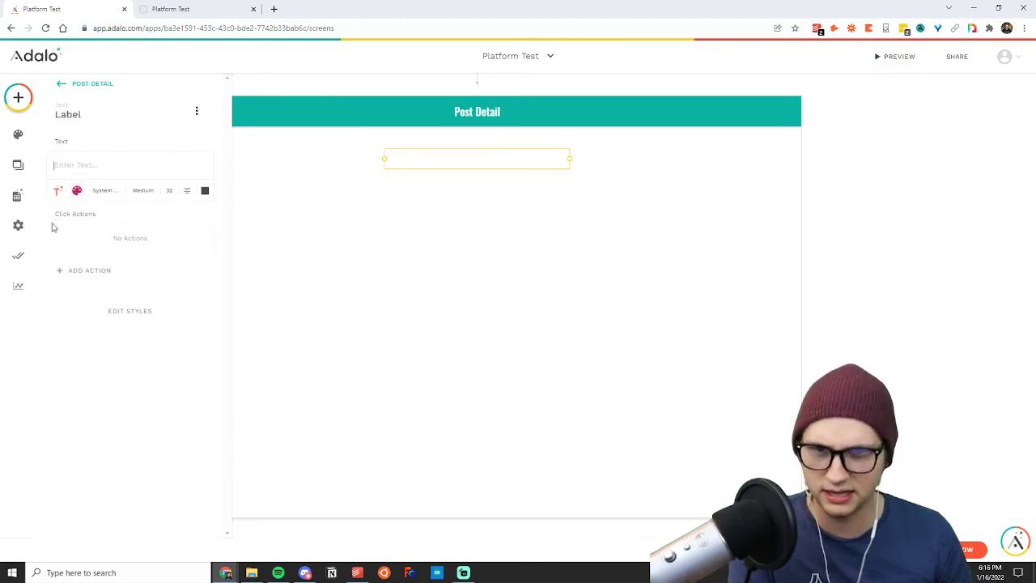
{"action": "left_click", "coordinate": [58, 190]}
{"action": "mouse_move", "coordinate": [106, 229]}
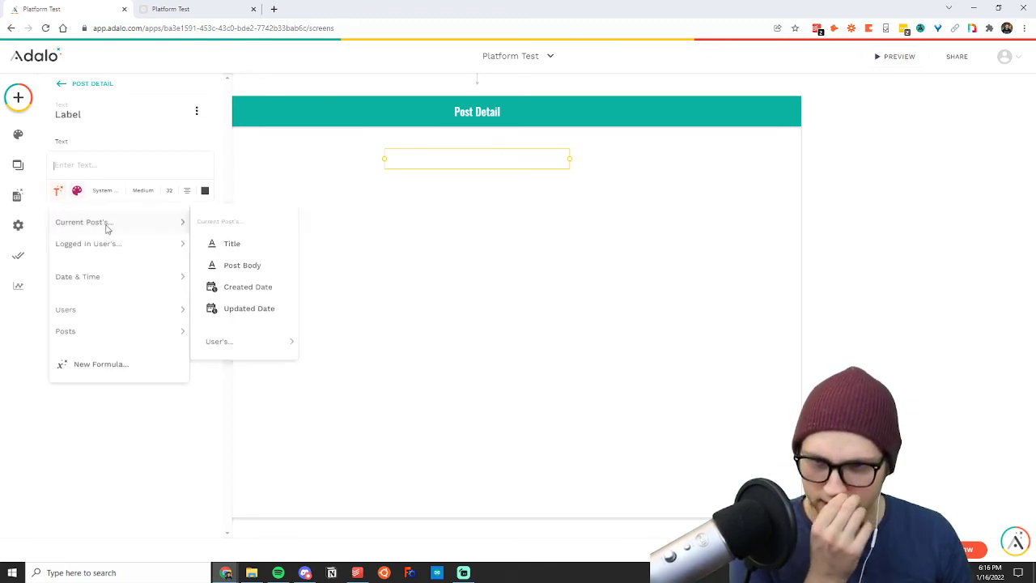
{"action": "left_click", "coordinate": [243, 241]}
Widen the Title text box and centre it horizontally on the Post Detail screen.
{"action": "left_click_drag", "start_coordinate": [386, 159], "coordinate": [254, 167]}
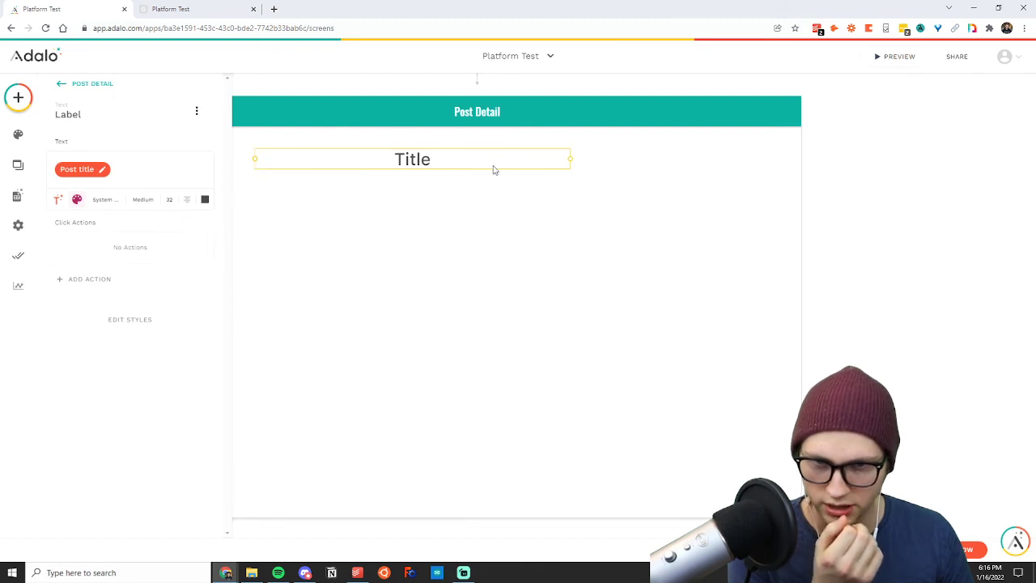
{"action": "left_click_drag", "start_coordinate": [493, 170], "coordinate": [558, 172]}
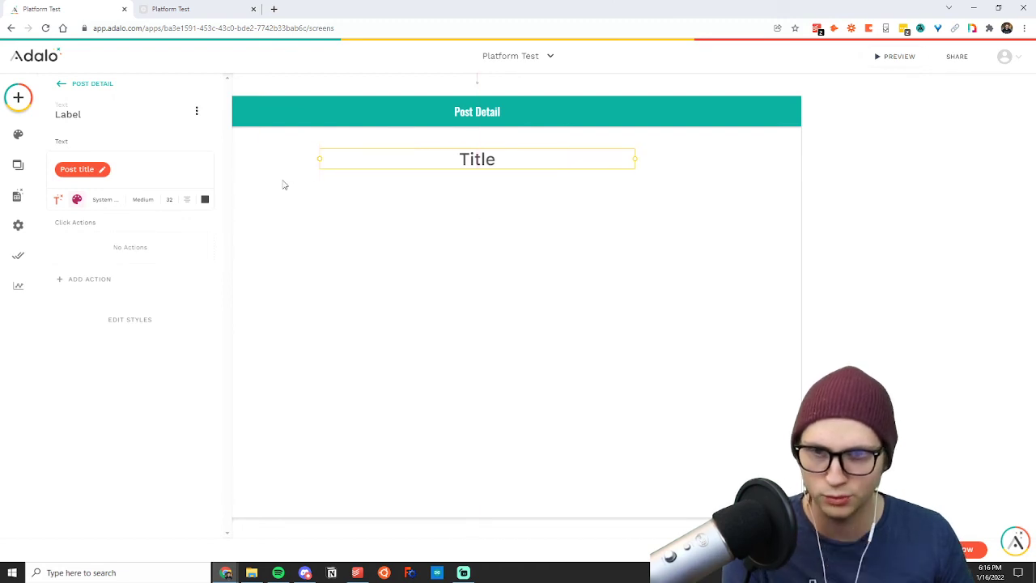
{"action": "left_click", "coordinate": [499, 212]}
Copy the Title text on Post Detail and place the duplicate directly beneath the original.
{"action": "left_click", "coordinate": [462, 159]}
{"action": "key", "text": "ctrl+c"}
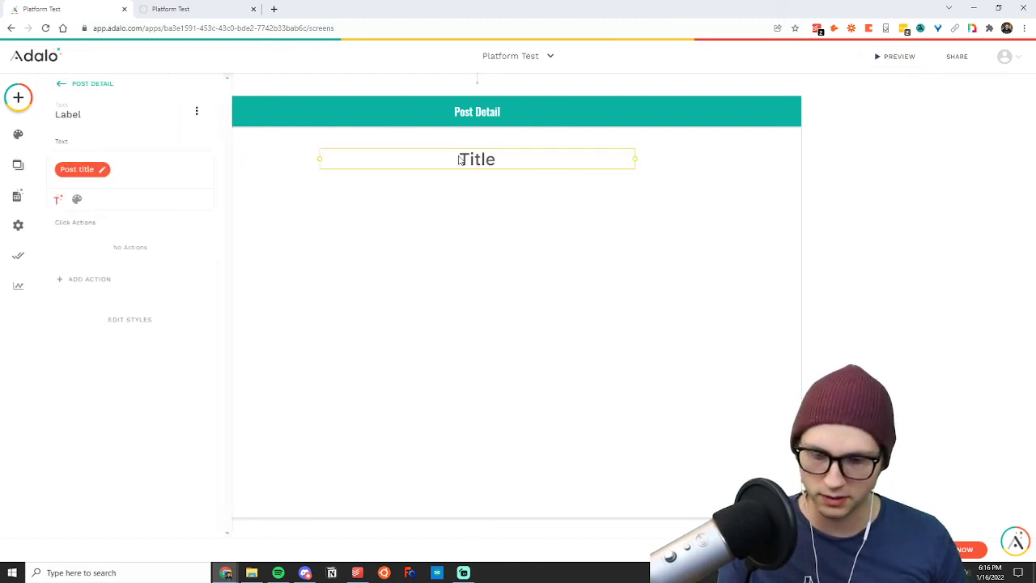
{"action": "key", "text": "ctrl+v"}
{"action": "left_click_drag", "start_coordinate": [472, 168], "coordinate": [467, 199]}
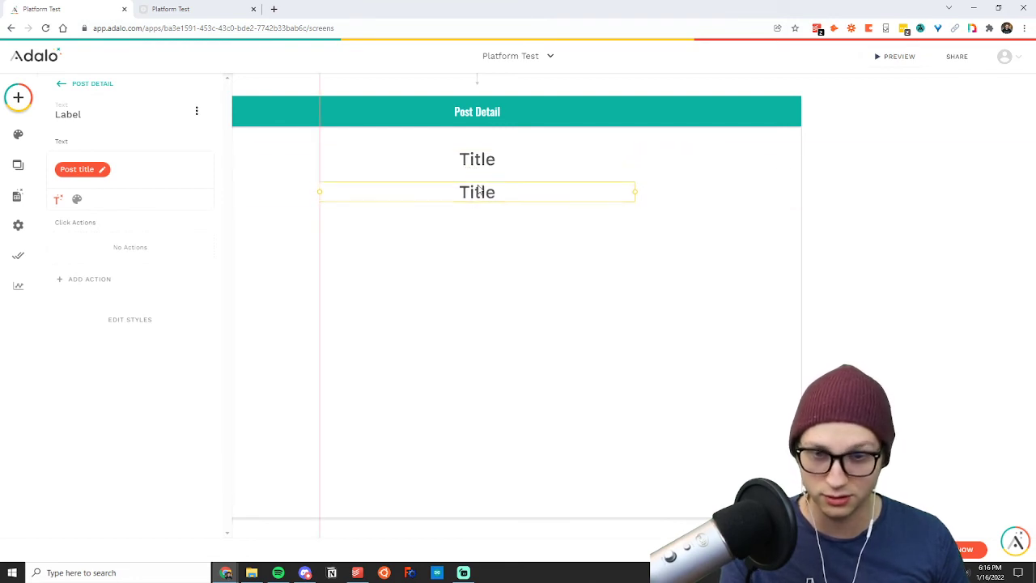
Set the duplicated Title text to font size 14 and align it left.
{"action": "left_click", "coordinate": [77, 199]}
{"action": "type", "text": "12"}
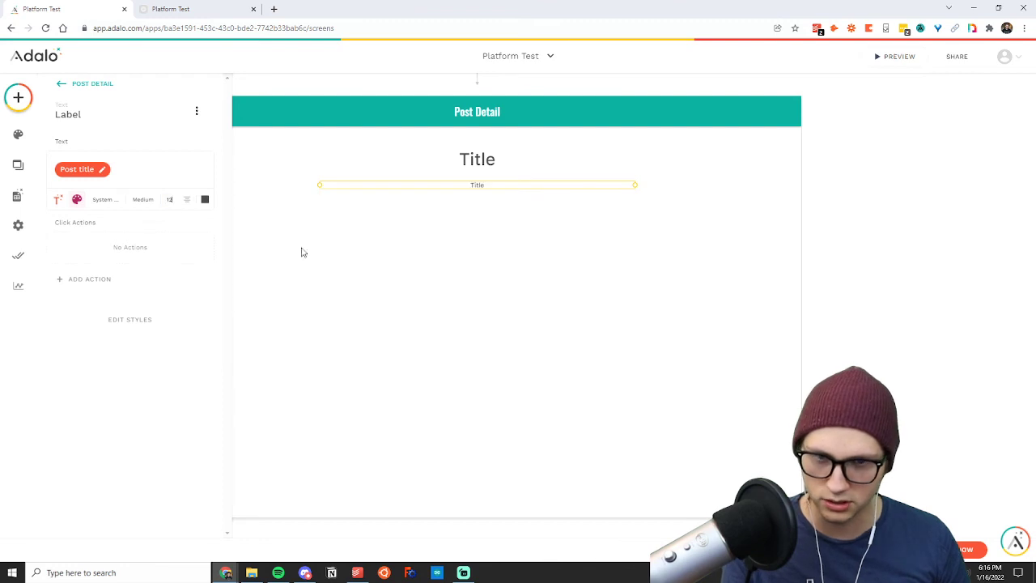
{"action": "left_click", "coordinate": [187, 199]}
{"action": "left_click", "coordinate": [179, 230]}
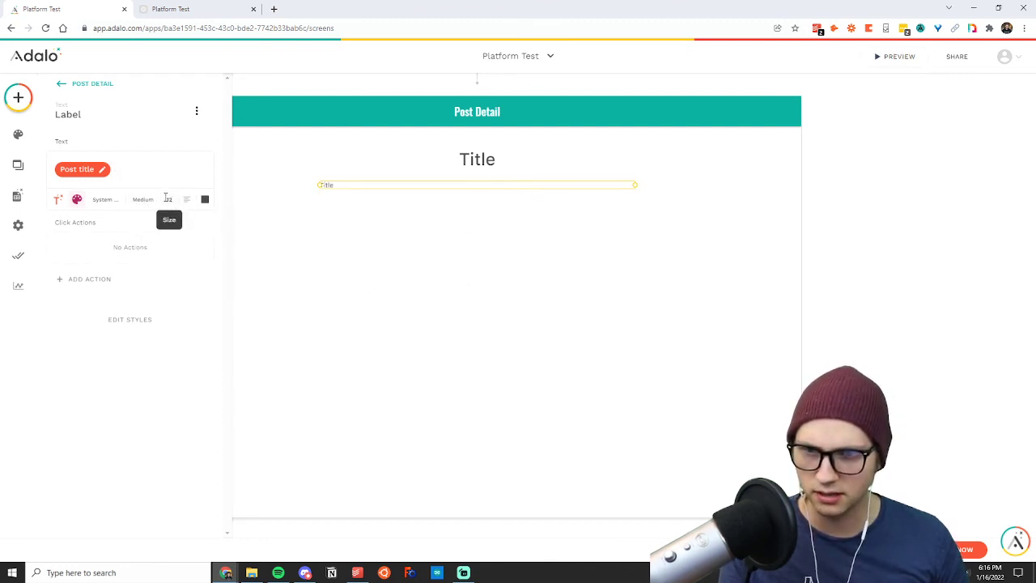
{"action": "left_click", "coordinate": [174, 199]}
{"action": "key", "text": "BackSpace"}
{"action": "type", "text": "4"}
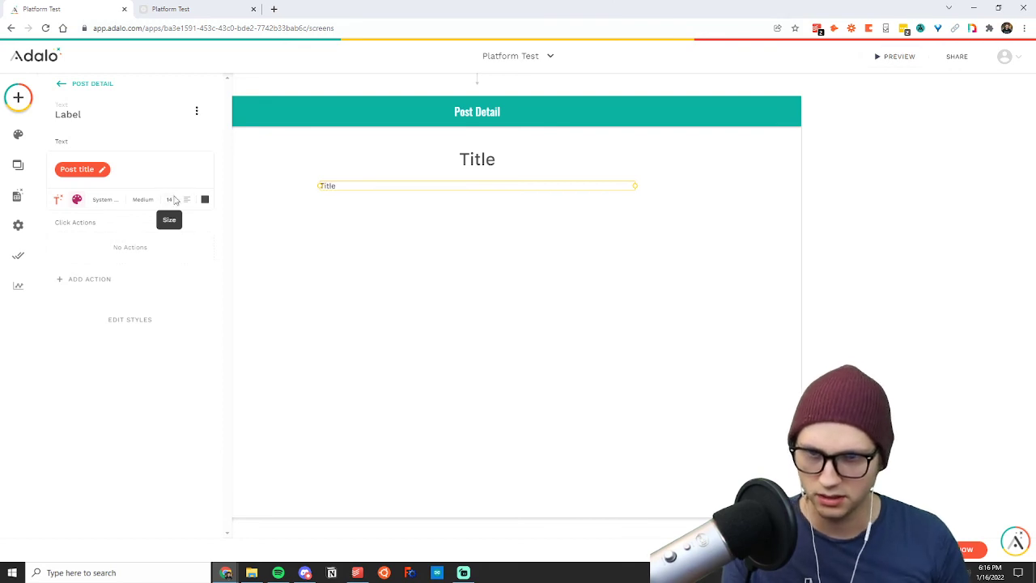
Replace the content of the smaller duplicated text with the current post's Post Body as magic text.
{"action": "left_click", "coordinate": [125, 167]}
{"action": "key", "text": "BackSpace"}
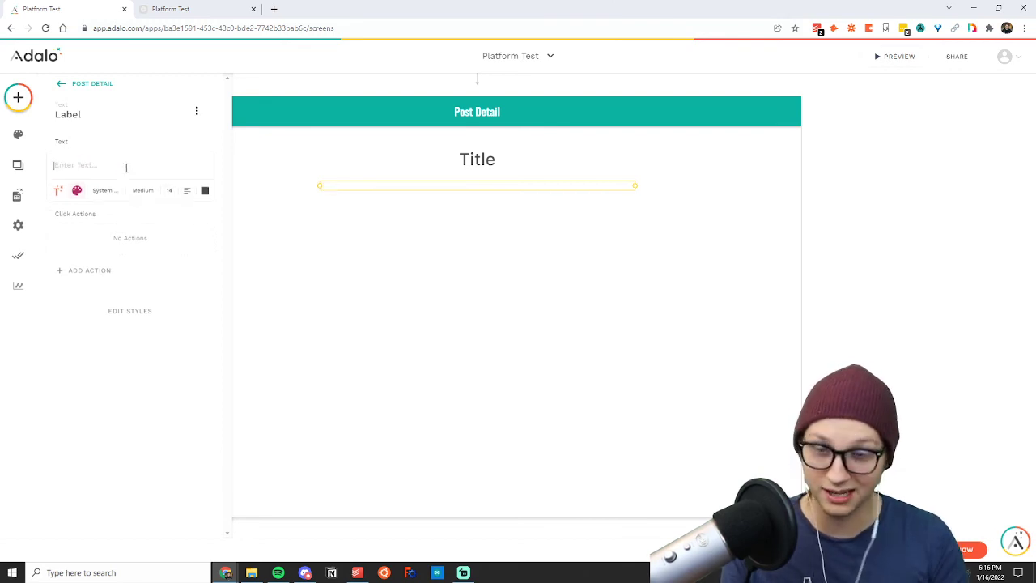
{"action": "left_click", "coordinate": [60, 192]}
{"action": "mouse_move", "coordinate": [83, 227]}
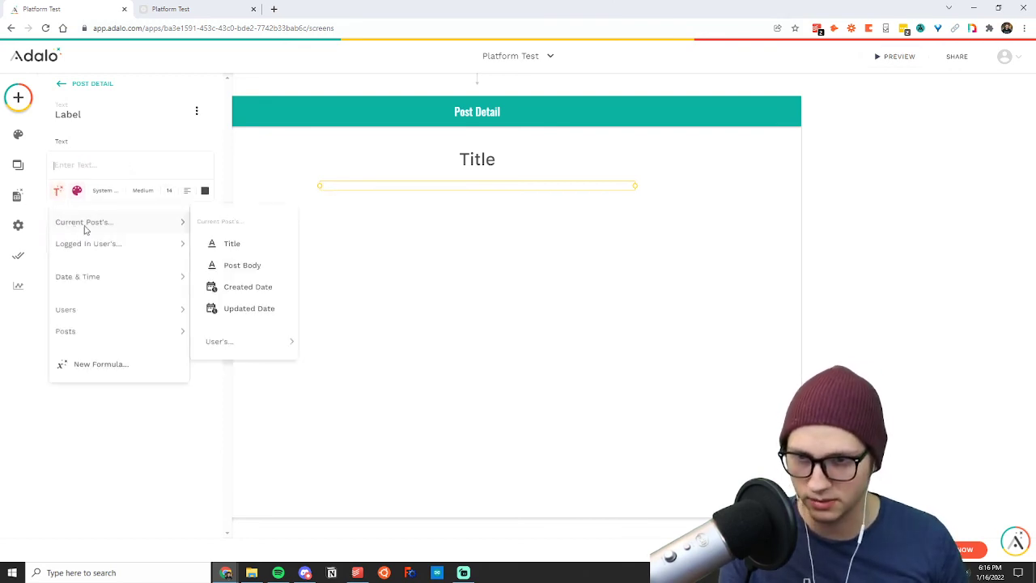
{"action": "left_click", "coordinate": [245, 265]}
Duplicate the Post Body text and make the upper copy show the current post's Created Date.
{"action": "mouse_move", "coordinate": [379, 191]}
{"action": "left_mouse_down"}
{"action": "mouse_move", "coordinate": [389, 212]}
{"action": "mouse_move", "coordinate": [381, 190]}
{"action": "left_mouse_up"}
{"action": "key", "text": "ctrl+d"}
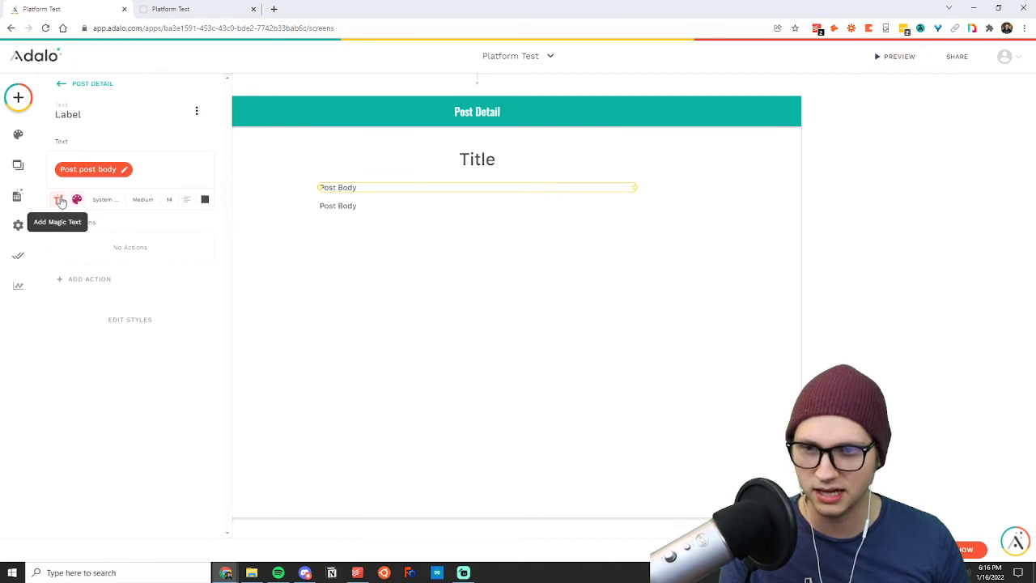
{"action": "left_click", "coordinate": [166, 176]}
{"action": "key", "text": "BackSpace"}
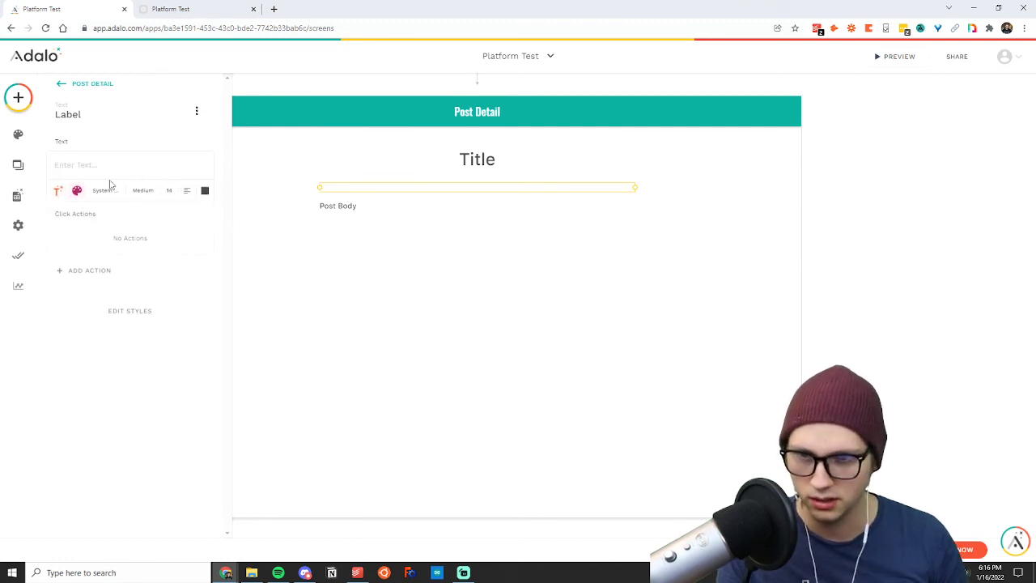
{"action": "left_click", "coordinate": [61, 192]}
{"action": "mouse_move", "coordinate": [95, 224]}
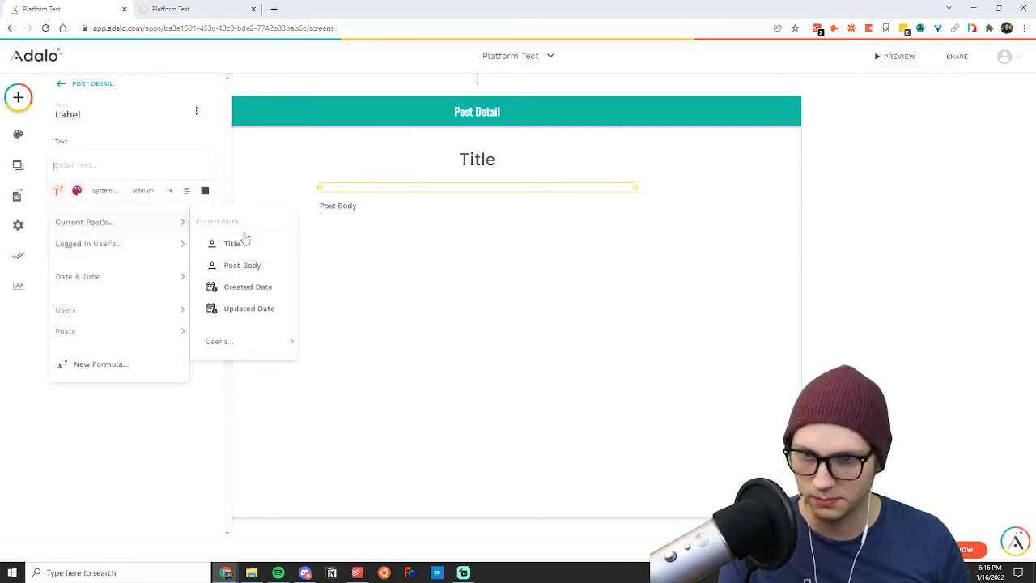
{"action": "left_click", "coordinate": [246, 287]}
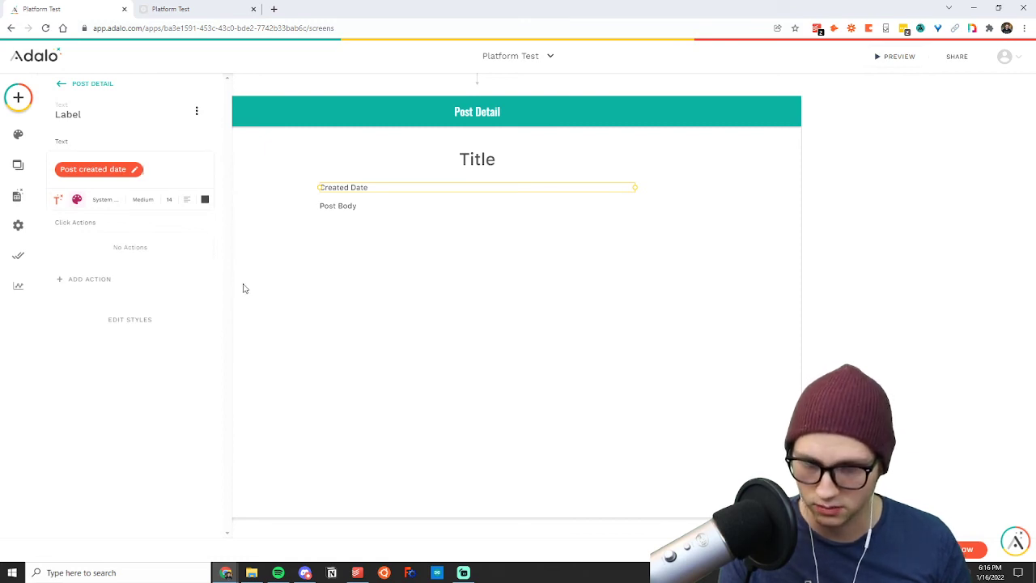
Move the Created Date and Post Body texts down together to leave a gap beneath the Title.
{"action": "left_click", "coordinate": [368, 243]}
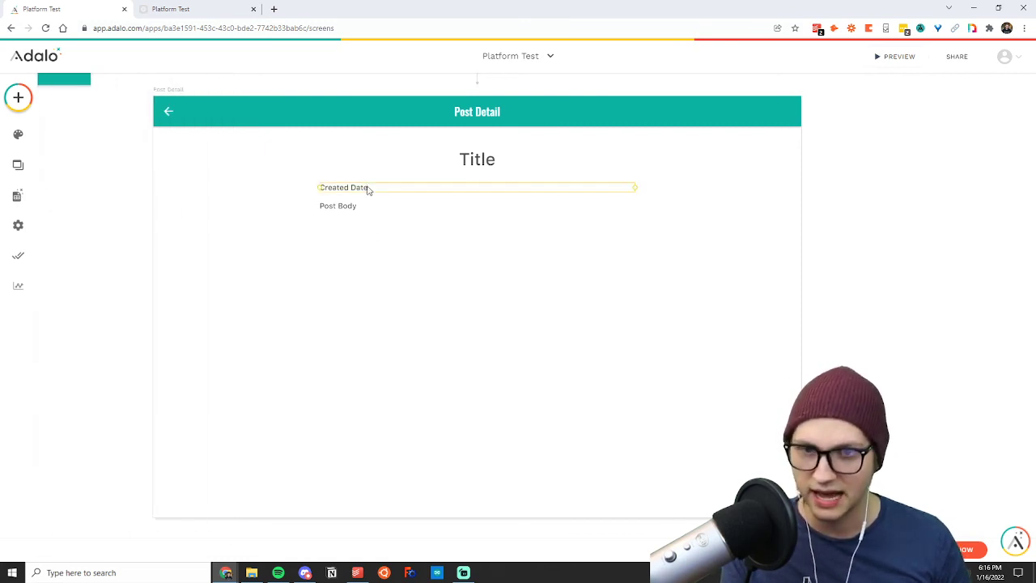
{"action": "left_click", "coordinate": [365, 189]}
{"action": "left_click_drag", "start_coordinate": [290, 180], "coordinate": [740, 249]}
{"action": "key", "text": "shift+Down"}
{"action": "key", "text": "shift+Down"}
{"action": "key", "text": "shift+Down"}
{"action": "key", "text": "shift+Down"}
{"action": "key", "text": "shift+Down"}
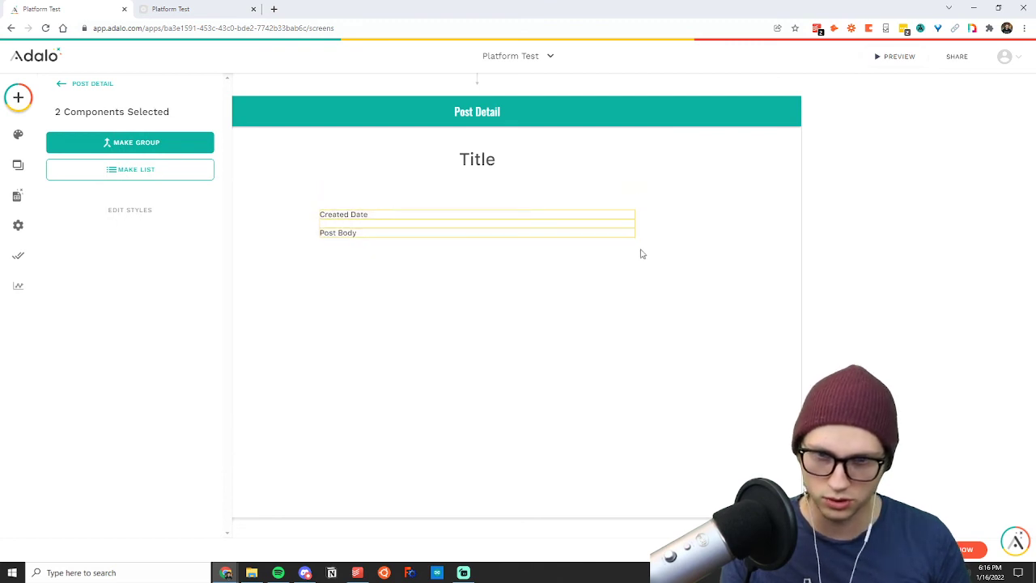
Duplicate the Created Date text directly beneath the Title and clear the copy's content.
{"action": "left_click", "coordinate": [344, 214]}
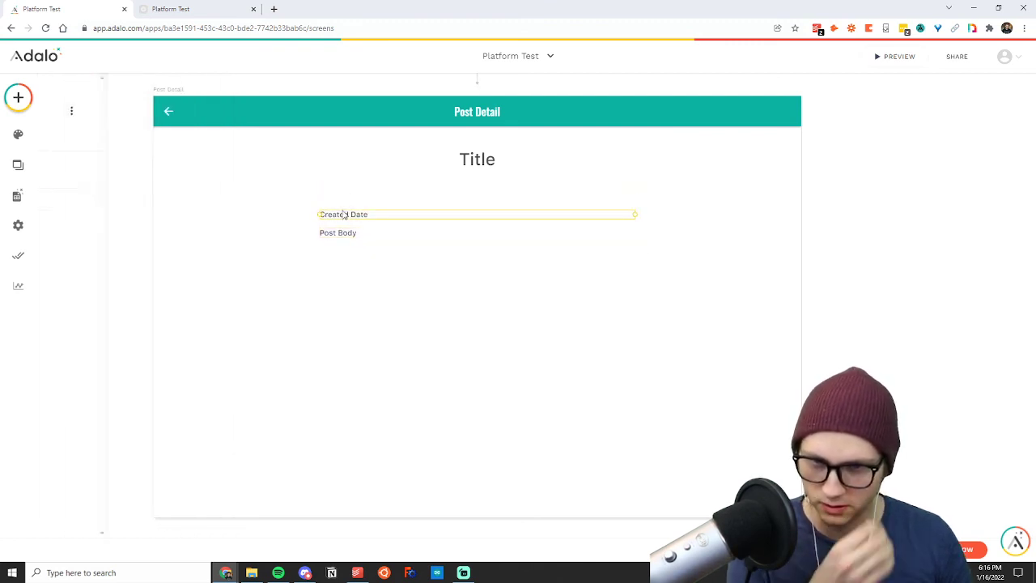
{"action": "left_click_drag", "start_coordinate": [354, 215], "coordinate": [354, 194]}
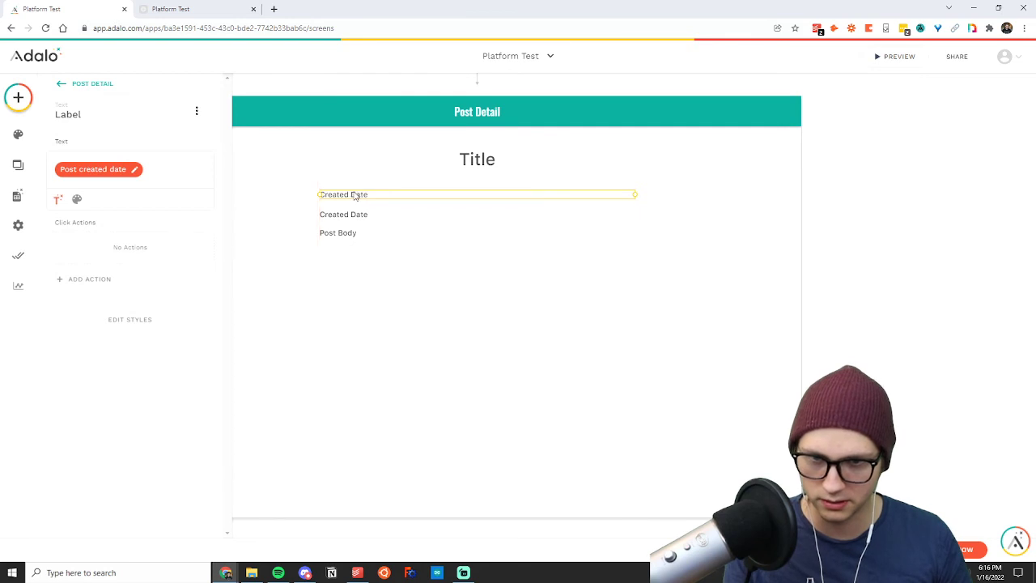
{"action": "left_click", "coordinate": [151, 164]}
{"action": "key", "text": "BackSpace"}
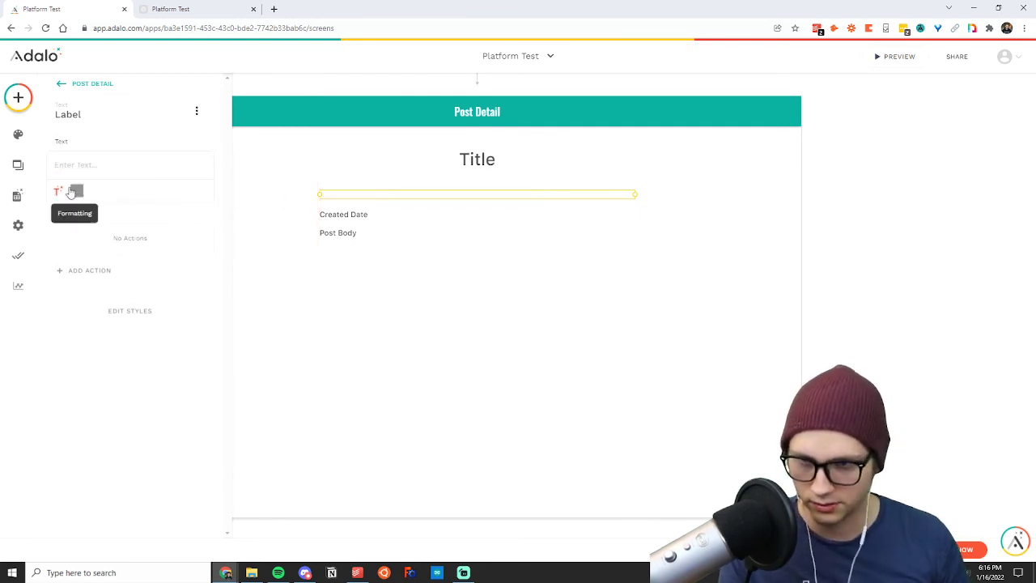
Fill the emptied text with "Written by: " followed by the Full Name of the current post's user as magic text.
{"action": "left_click", "coordinate": [58, 191]}
{"action": "mouse_move", "coordinate": [101, 231]}
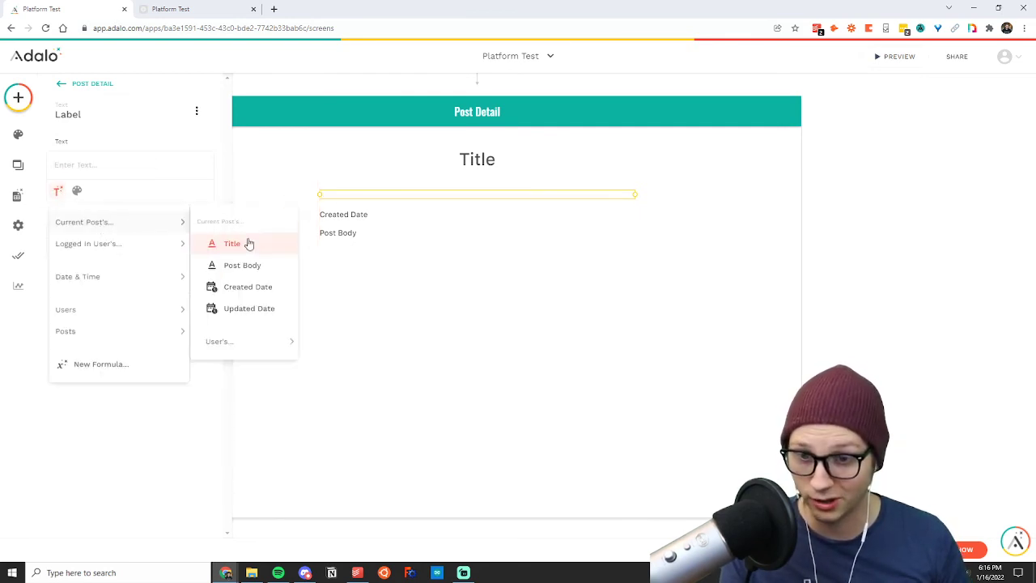
{"action": "mouse_move", "coordinate": [238, 353]}
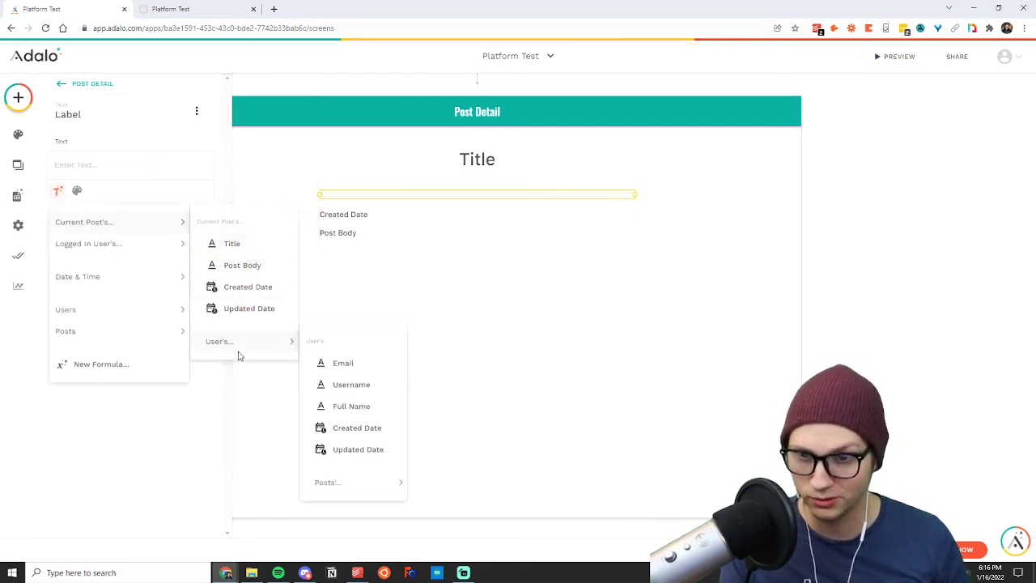
{"action": "left_click", "coordinate": [352, 406]}
{"action": "type", "text": "Written by: User full name"}
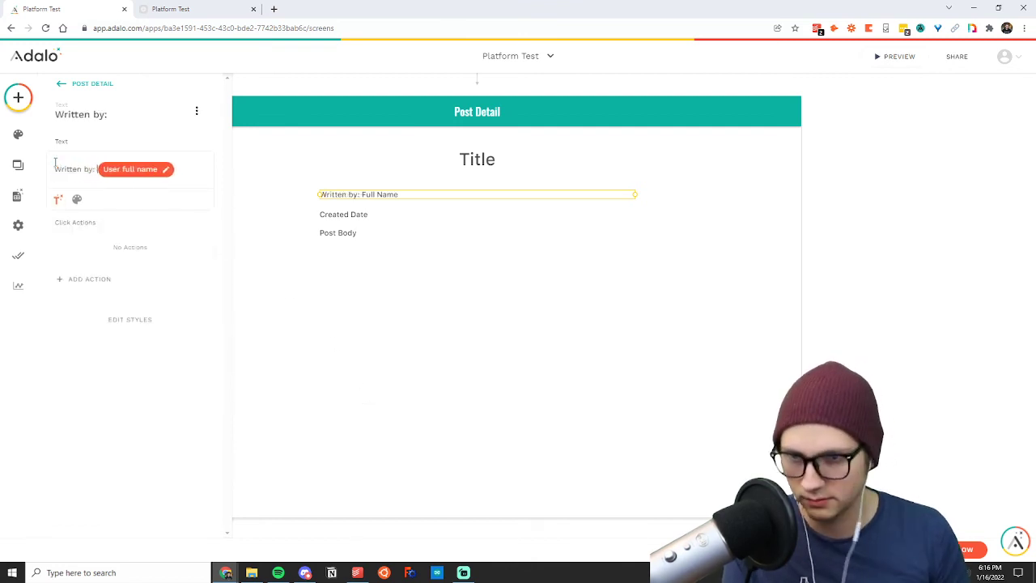
{"action": "left_click", "coordinate": [412, 291]}
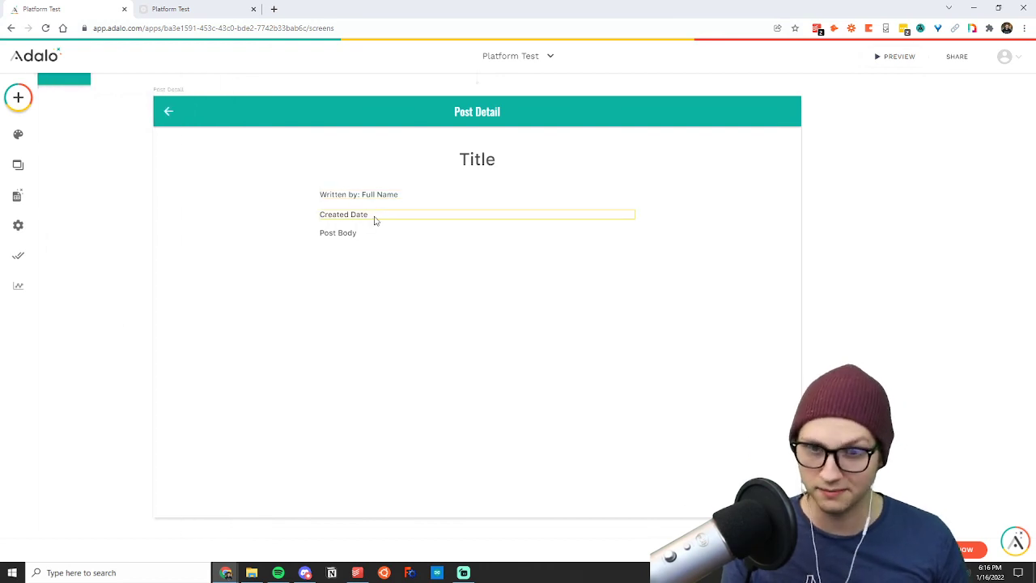
Move the Created Date text up directly under the Written by line and put "At " in front of the date.
{"action": "left_click_drag", "start_coordinate": [374, 215], "coordinate": [372, 206]}
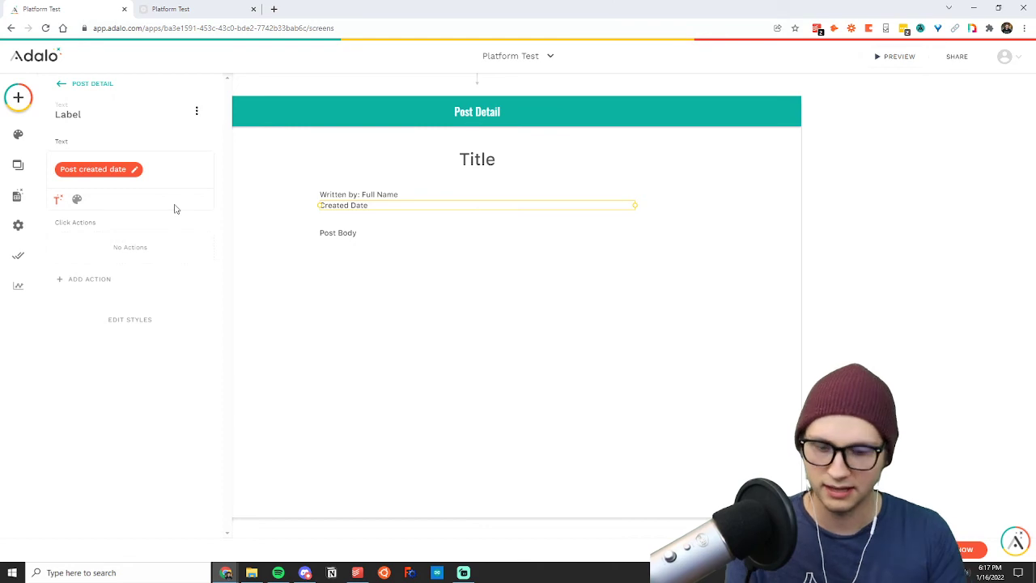
{"action": "type", "text": "a"}
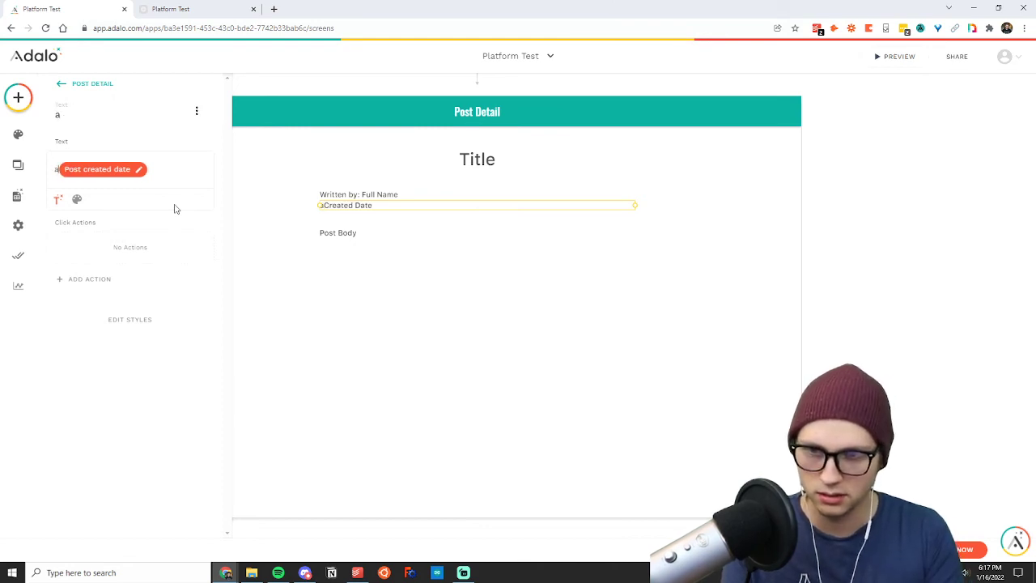
{"action": "key", "text": "BackSpace"}
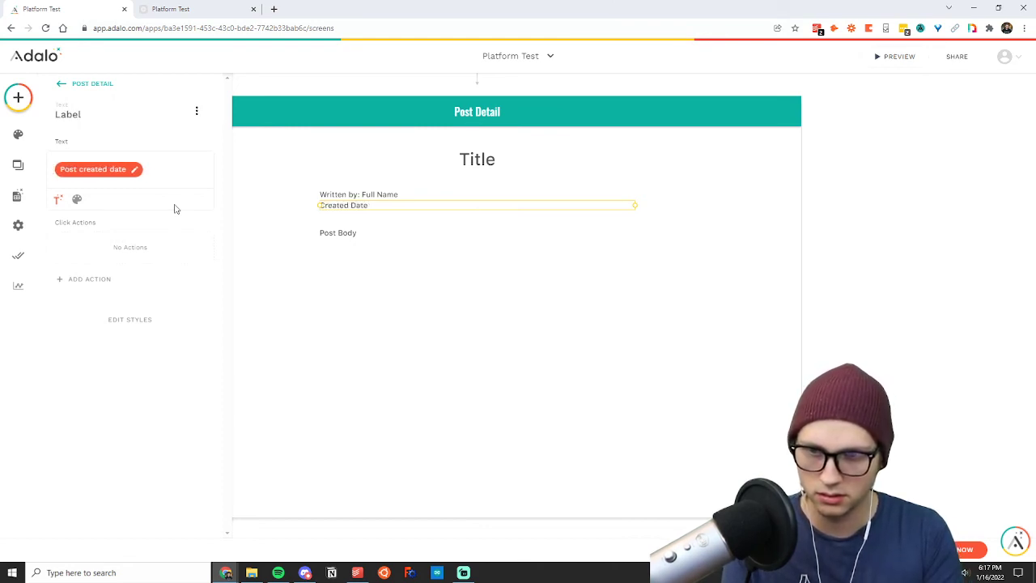
{"action": "type", "text": "At"}
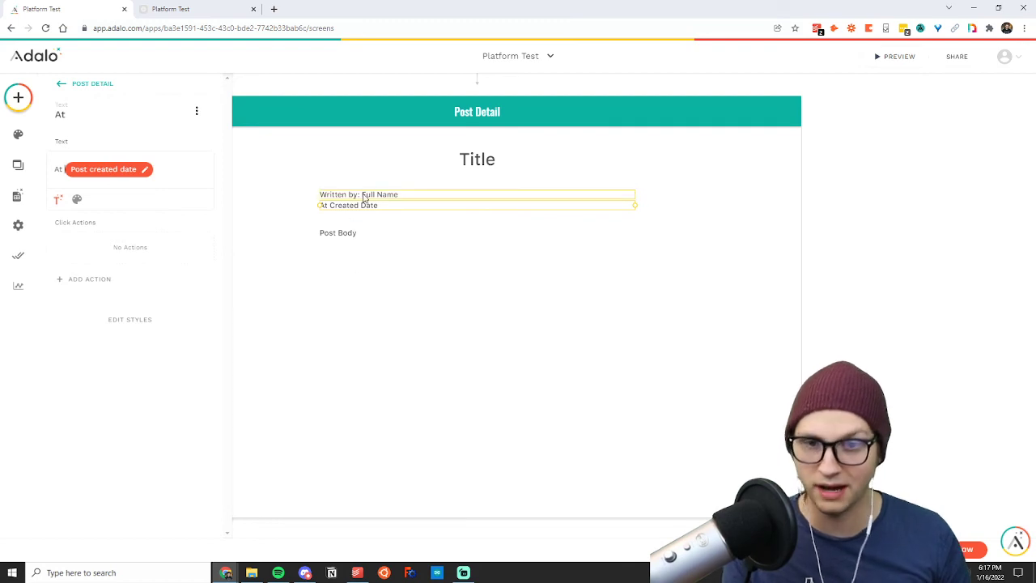
{"action": "left_click", "coordinate": [306, 273]}
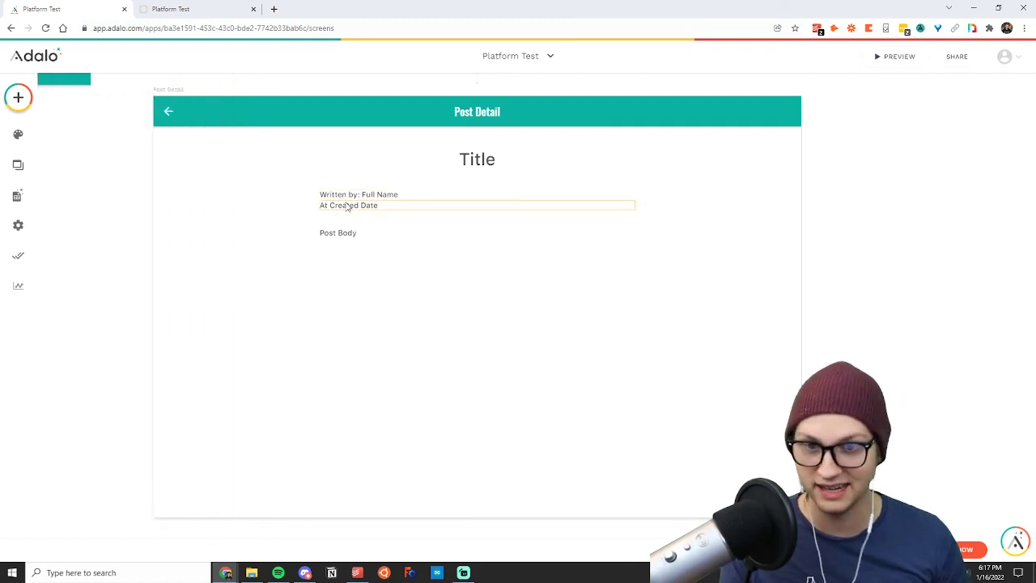
Set the font weight of the Post Body text to Bold.
{"action": "left_click", "coordinate": [348, 233]}
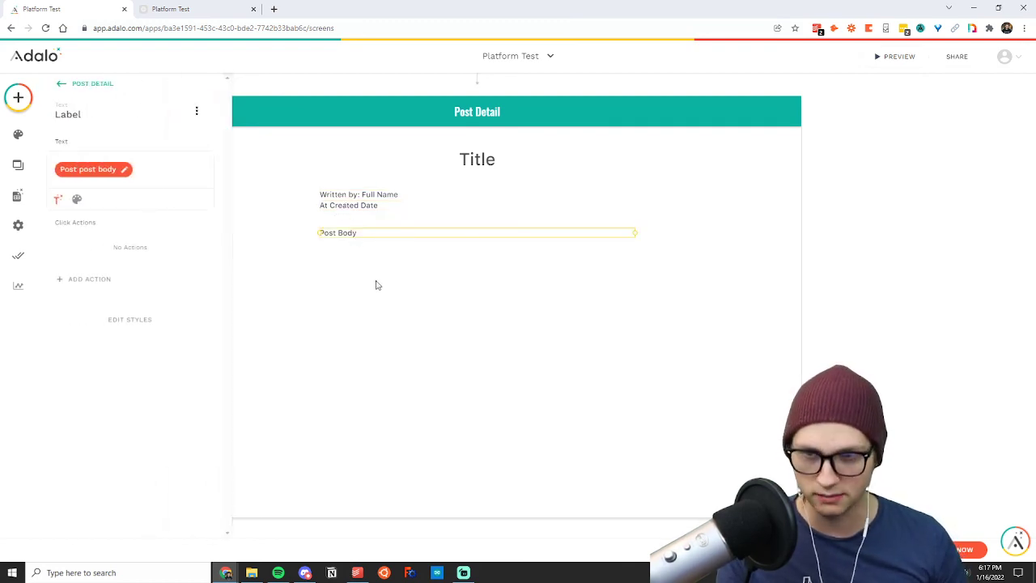
{"action": "left_click", "coordinate": [376, 285]}
{"action": "left_click", "coordinate": [351, 237]}
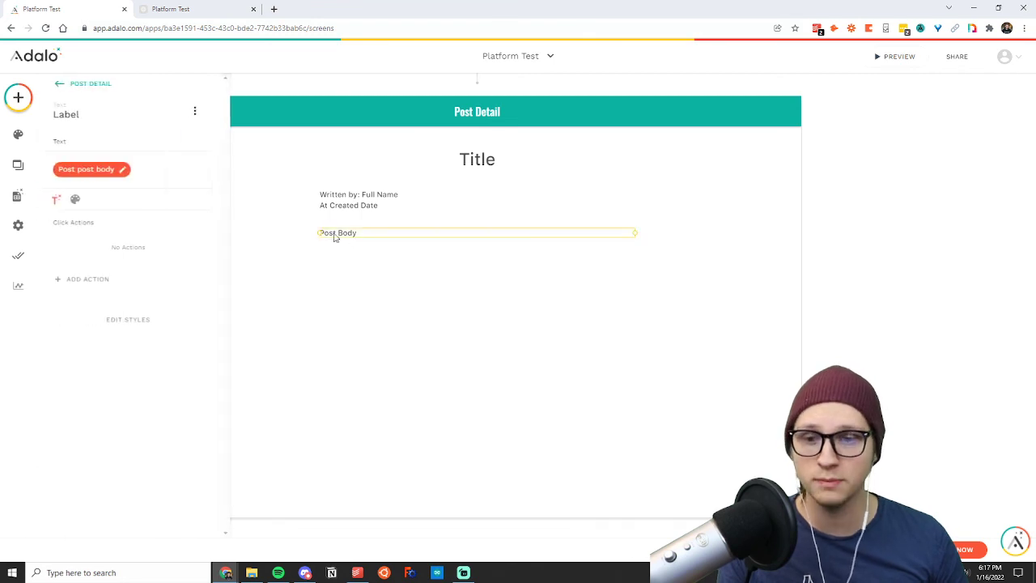
{"action": "left_click", "coordinate": [82, 201]}
{"action": "left_click", "coordinate": [142, 199]}
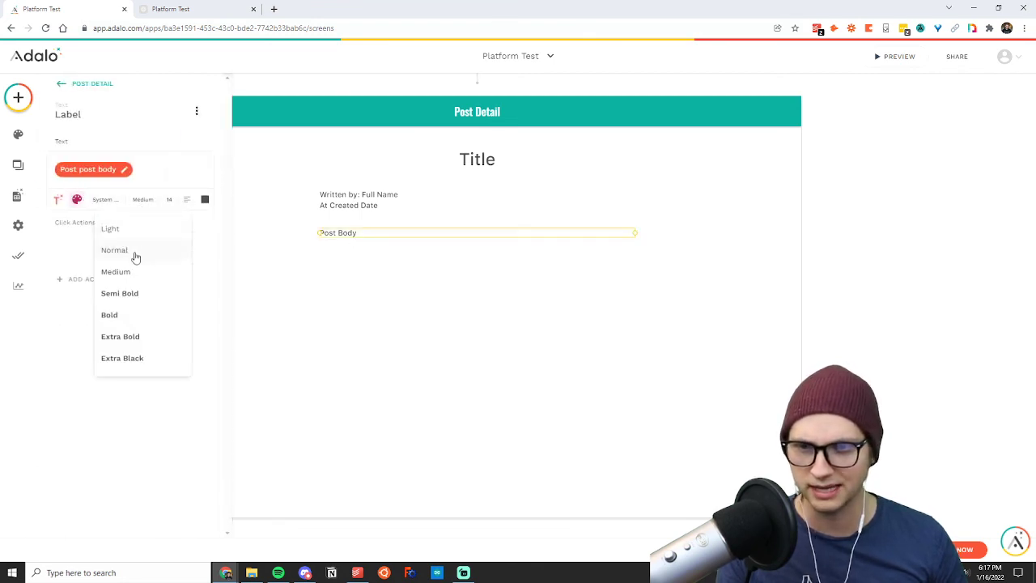
{"action": "left_click", "coordinate": [121, 314]}
{"action": "left_click", "coordinate": [318, 292]}
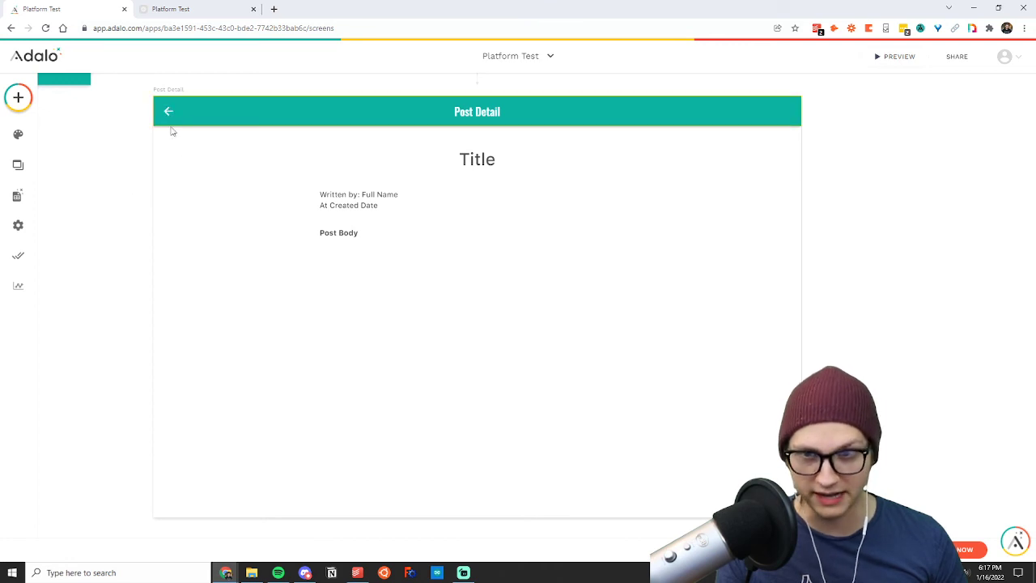
Preview the app and open both posts from the home list to check the title, author, date and body on their detail pages.
{"action": "left_click", "coordinate": [894, 57]}
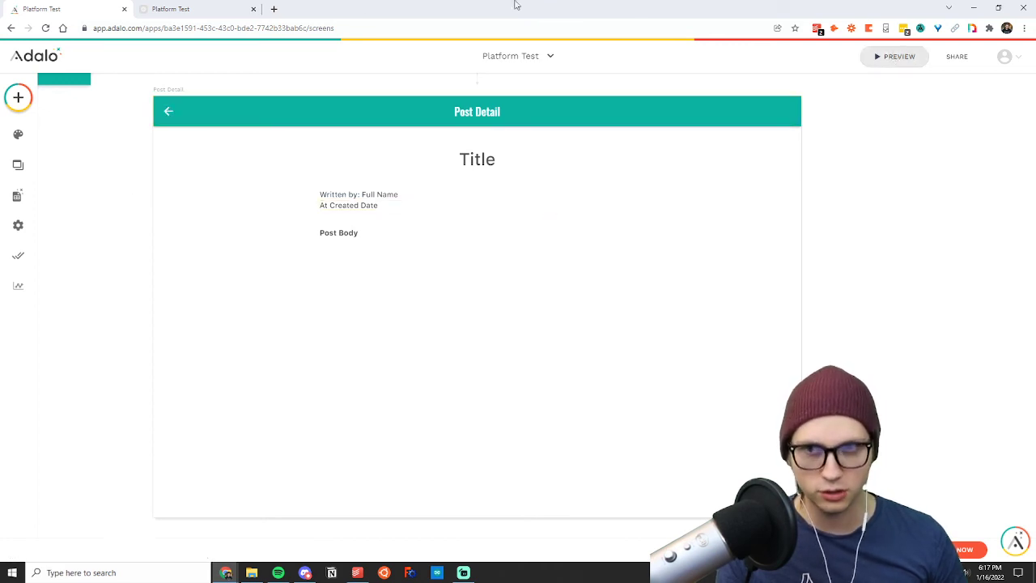
{"action": "left_click", "coordinate": [383, 8]}
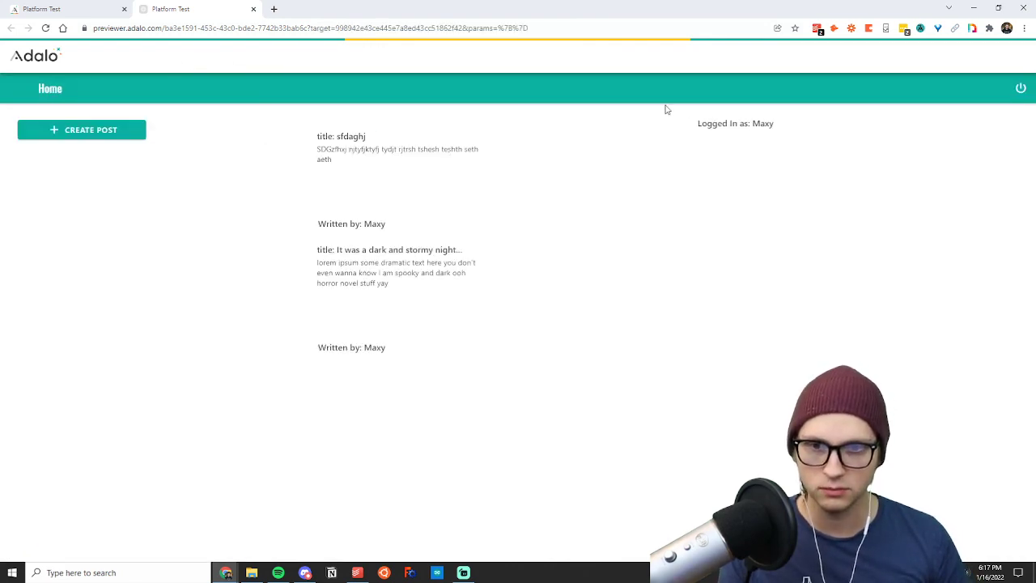
{"action": "left_click", "coordinate": [385, 303]}
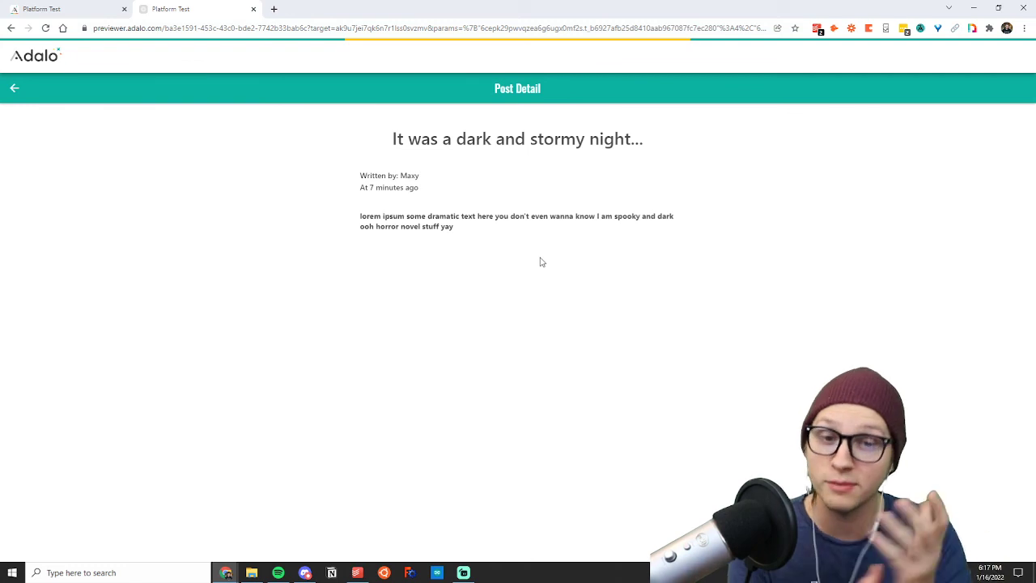
{"action": "left_click", "coordinate": [13, 89]}
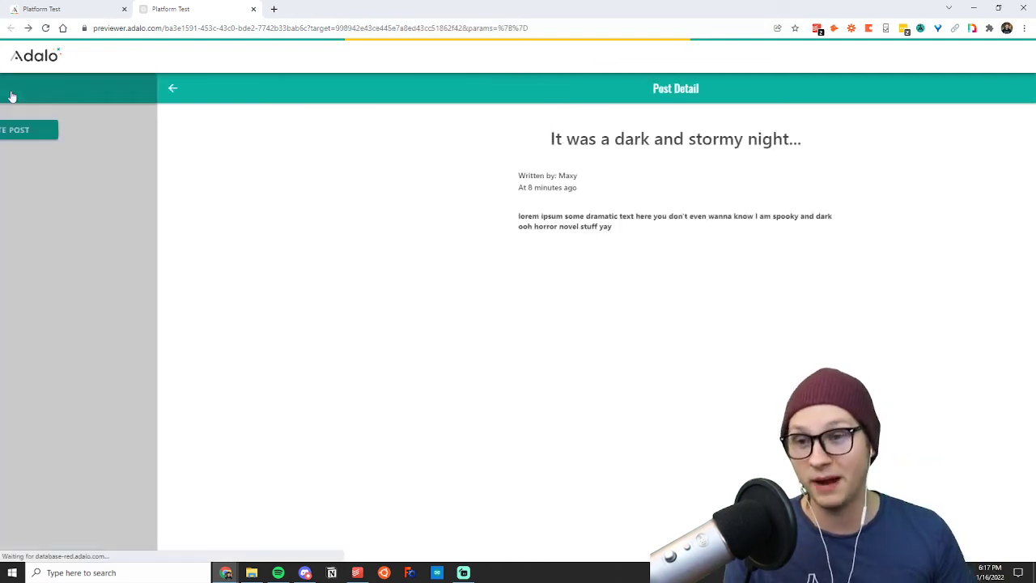
{"action": "left_click", "coordinate": [428, 195]}
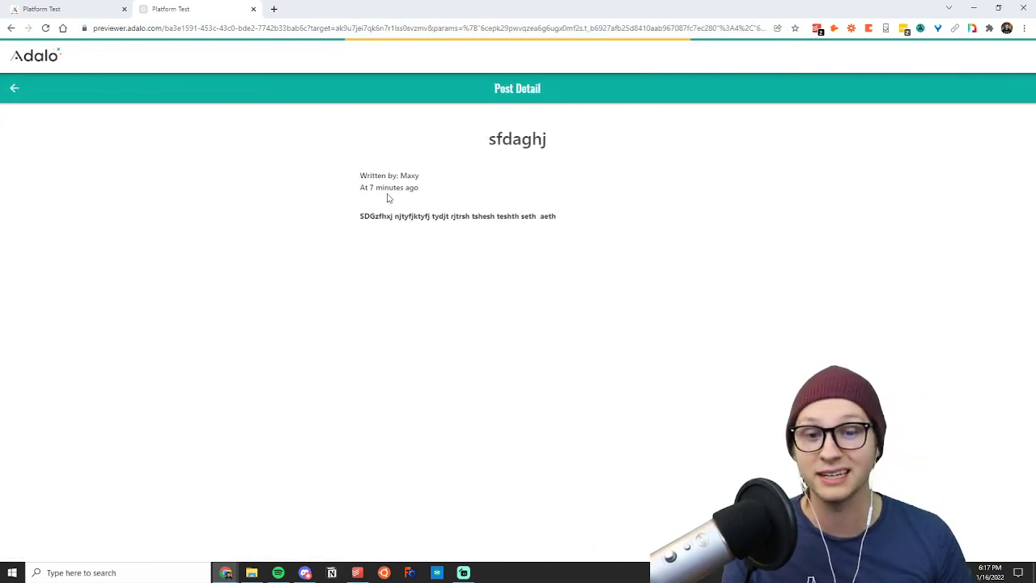
{"action": "left_click", "coordinate": [13, 88]}
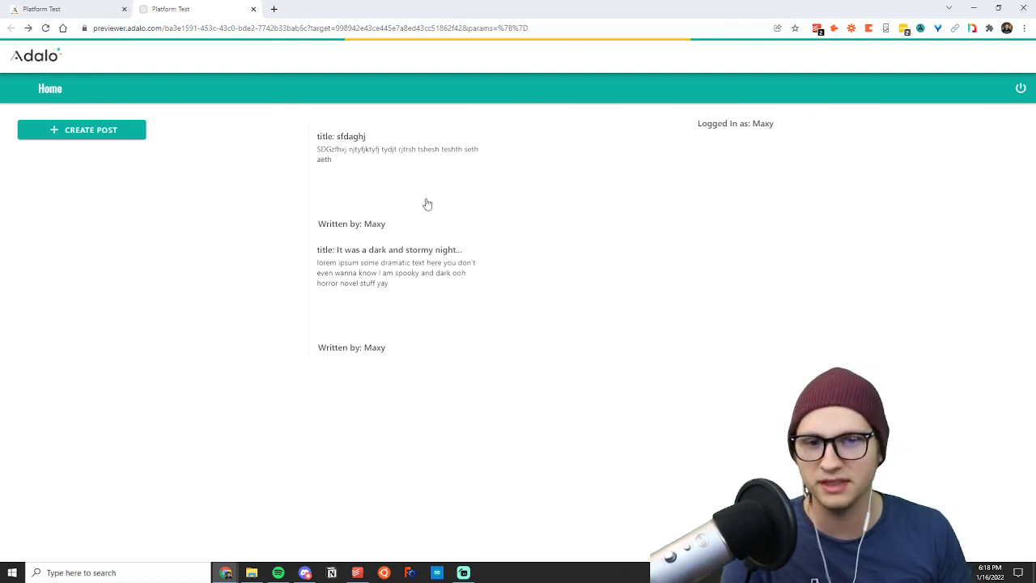
{"action": "left_click", "coordinate": [396, 275]}
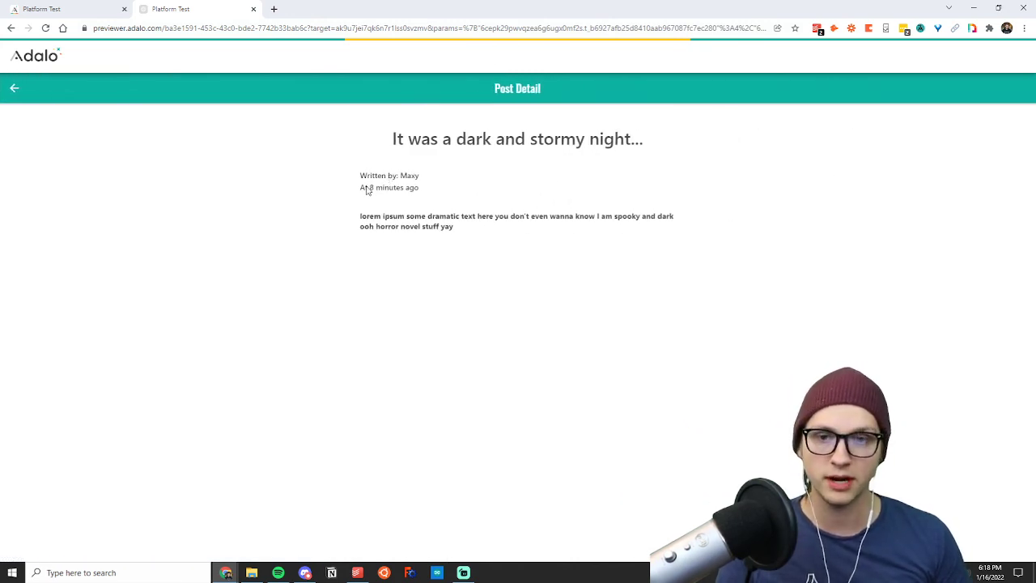
{"action": "left_click", "coordinate": [14, 88]}
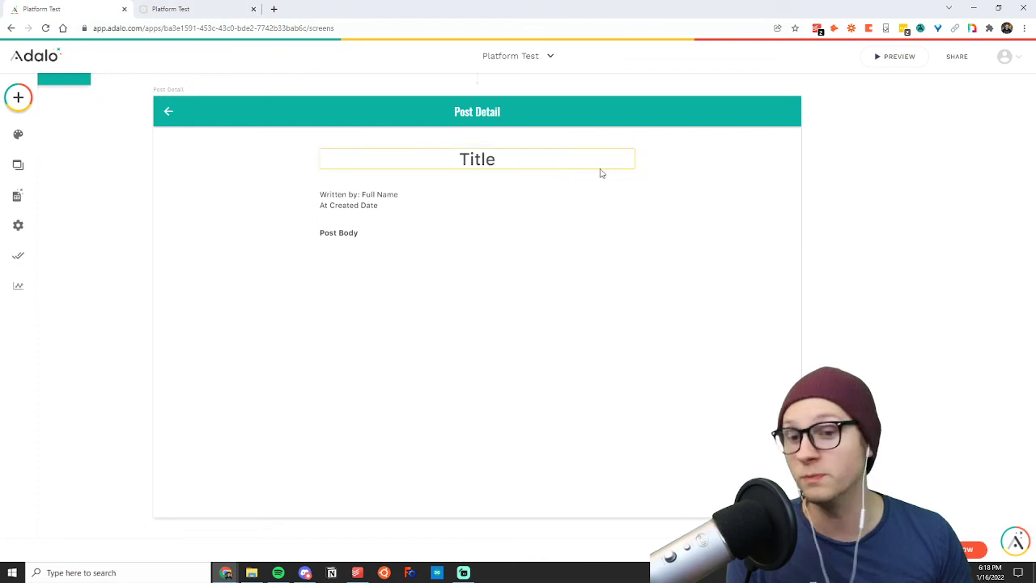
Return to the editor and inspect the settings of the Create Post button and the Logged In as text on the Homepage screen.
{"action": "scroll", "coordinate": [74, 293], "scroll_direction": "up", "scroll_amount": 2}
{"action": "scroll", "coordinate": [102, 253], "scroll_direction": "up", "scroll_amount": 3}
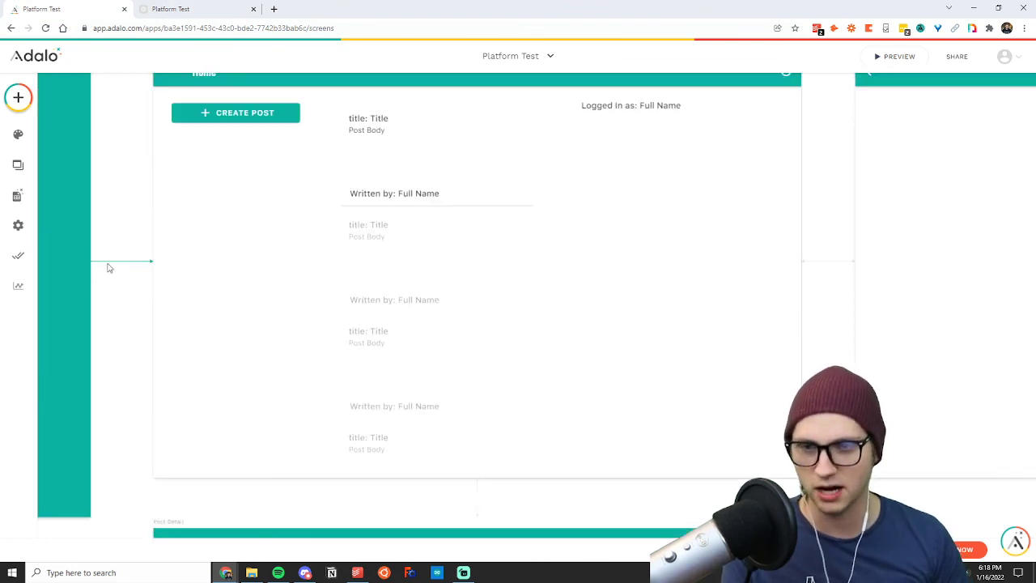
{"action": "scroll", "coordinate": [126, 235], "scroll_direction": "up", "scroll_amount": 1}
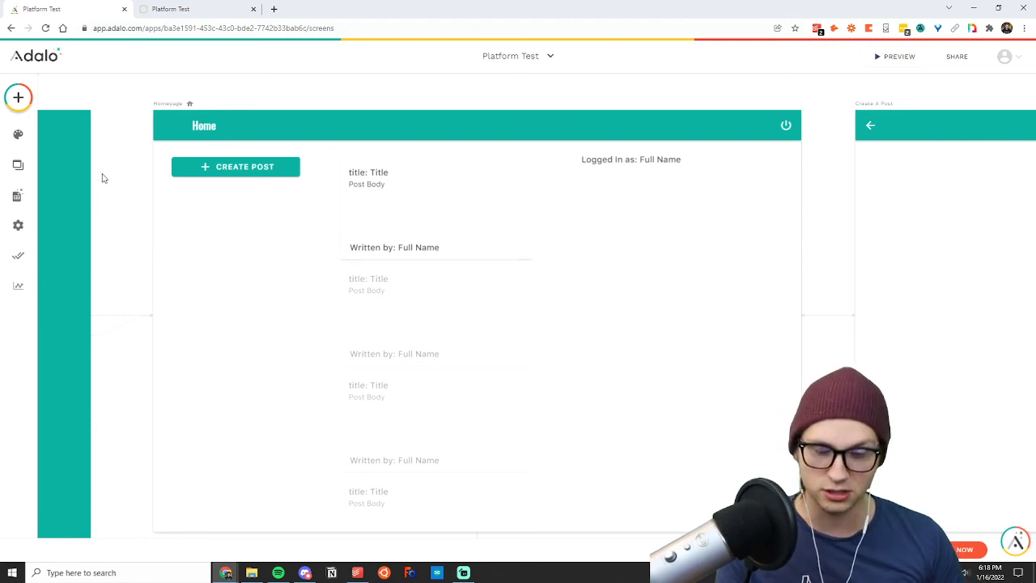
{"action": "left_click", "coordinate": [223, 167]}
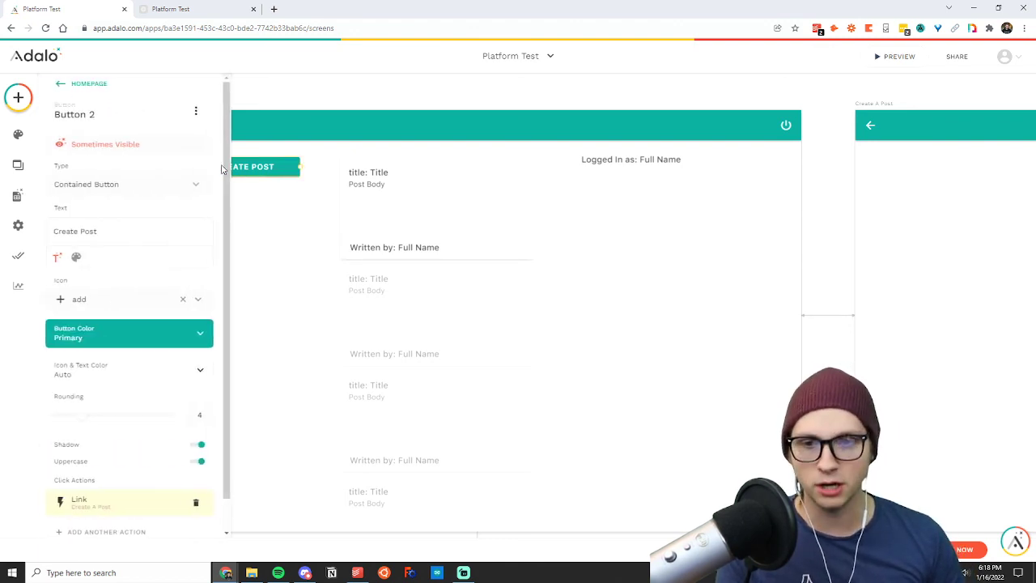
{"action": "left_click", "coordinate": [325, 101]}
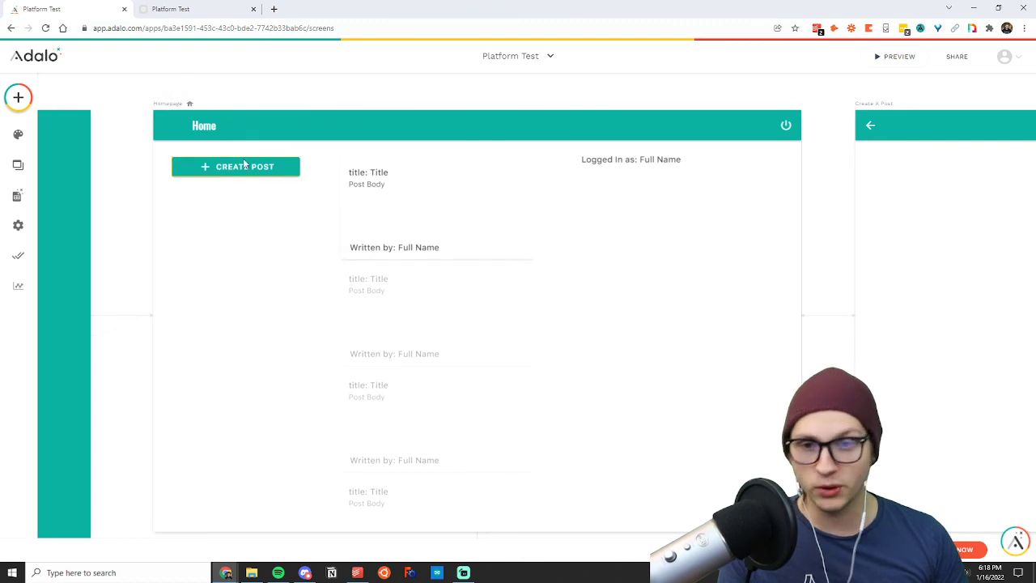
{"action": "left_click", "coordinate": [244, 164]}
{"action": "left_click", "coordinate": [416, 187]}
{"action": "left_click", "coordinate": [608, 161]}
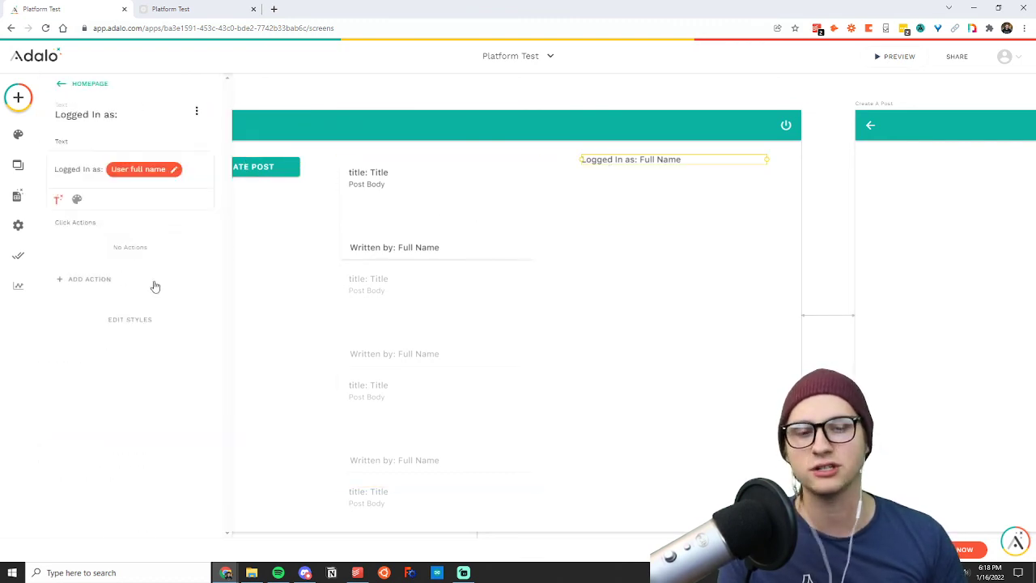
Review the action types that can be added to the Create Post button on the Homepage, including Link, Create, Delete, Notifications and More.
{"action": "left_click", "coordinate": [281, 174]}
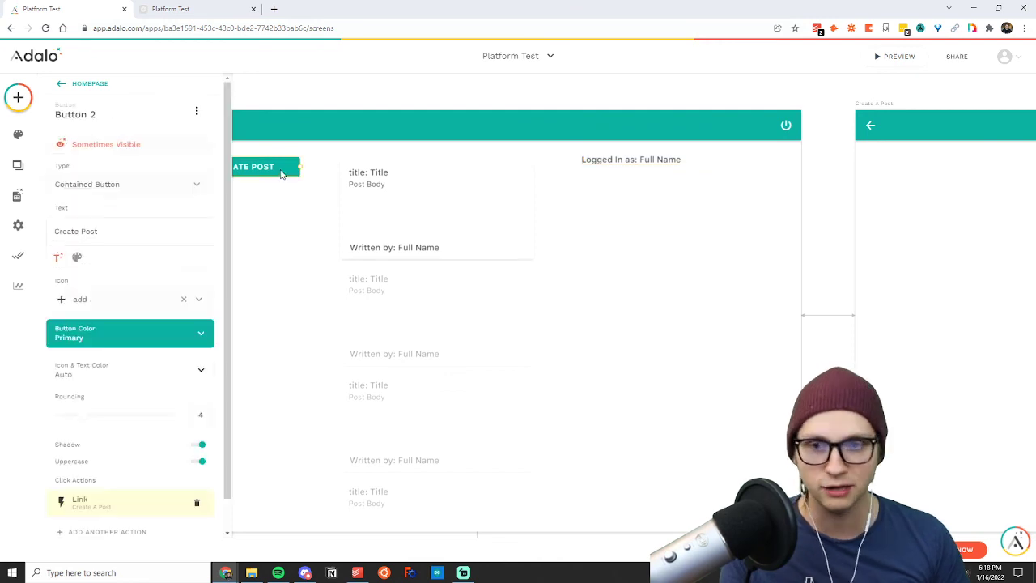
{"action": "scroll", "coordinate": [101, 265], "scroll_direction": "down", "scroll_amount": 1}
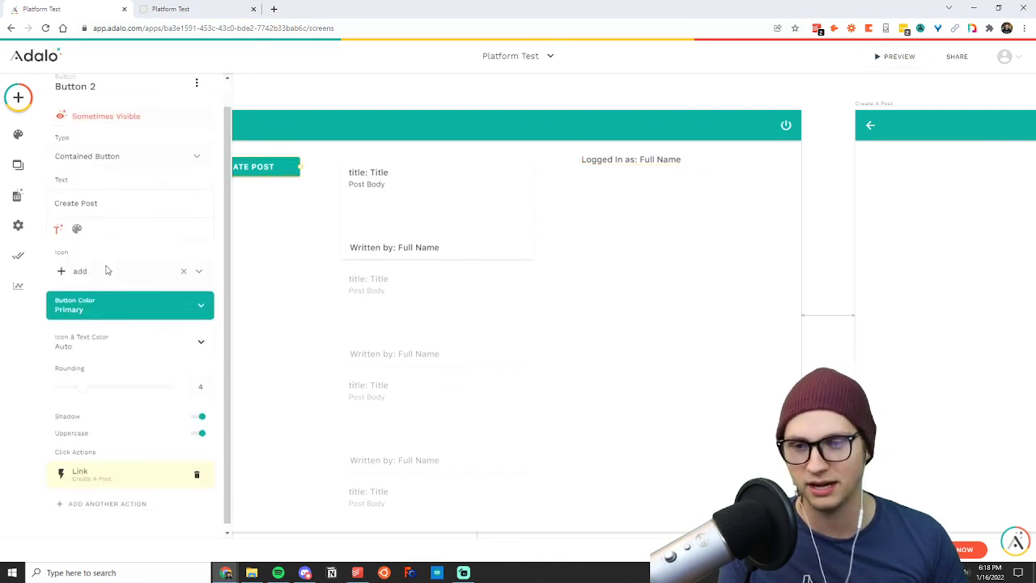
{"action": "left_click", "coordinate": [105, 499]}
{"action": "mouse_move", "coordinate": [111, 304]}
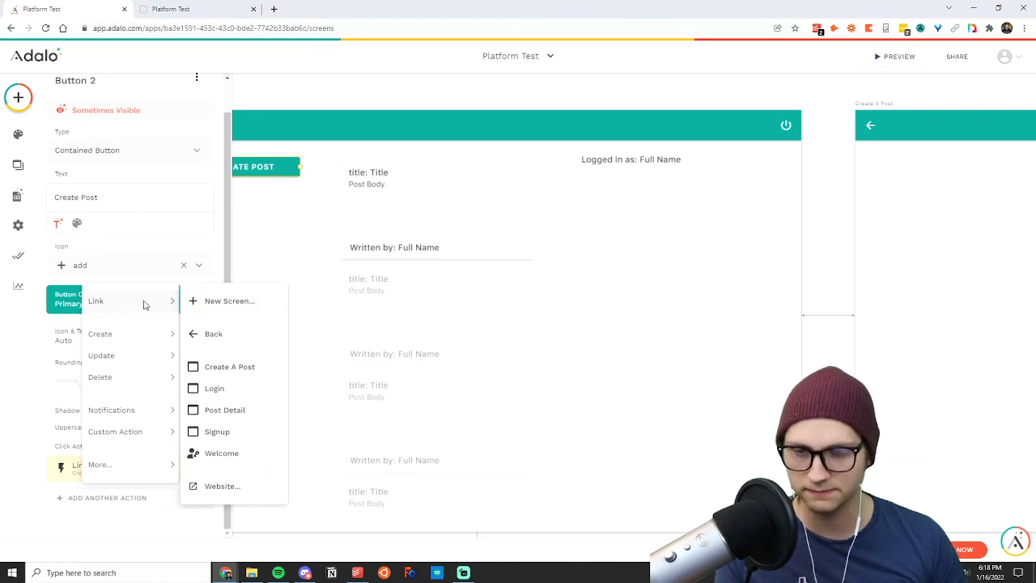
{"action": "mouse_move", "coordinate": [109, 386]}
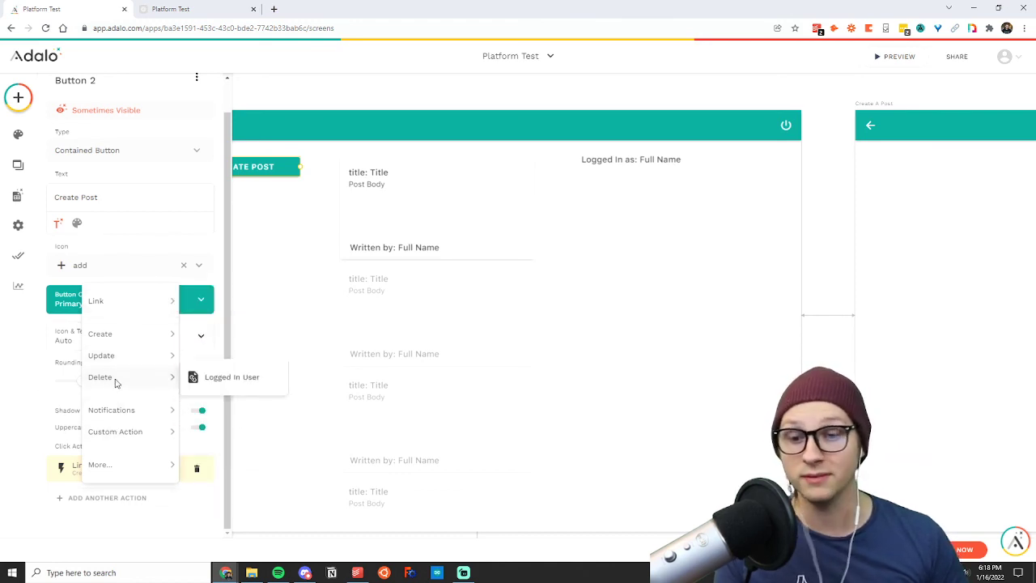
{"action": "mouse_move", "coordinate": [130, 412]}
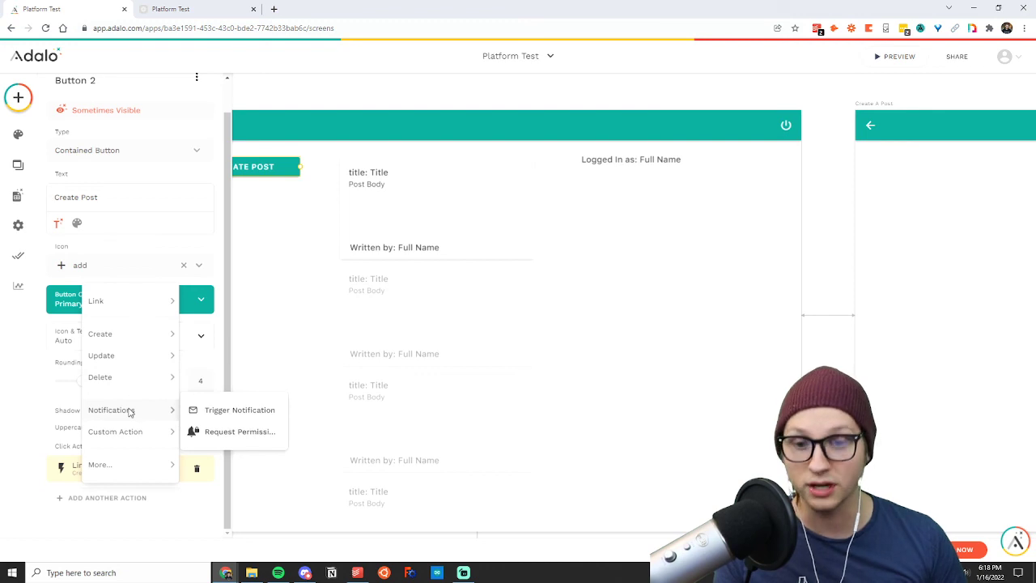
{"action": "mouse_move", "coordinate": [121, 433]}
{"action": "mouse_move", "coordinate": [127, 467]}
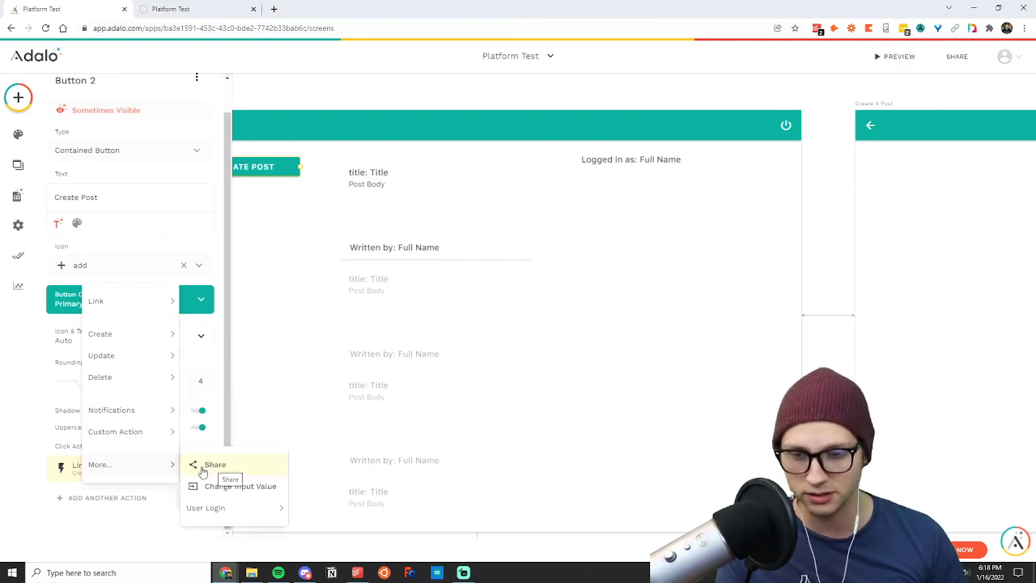
{"action": "mouse_move", "coordinate": [112, 359]}
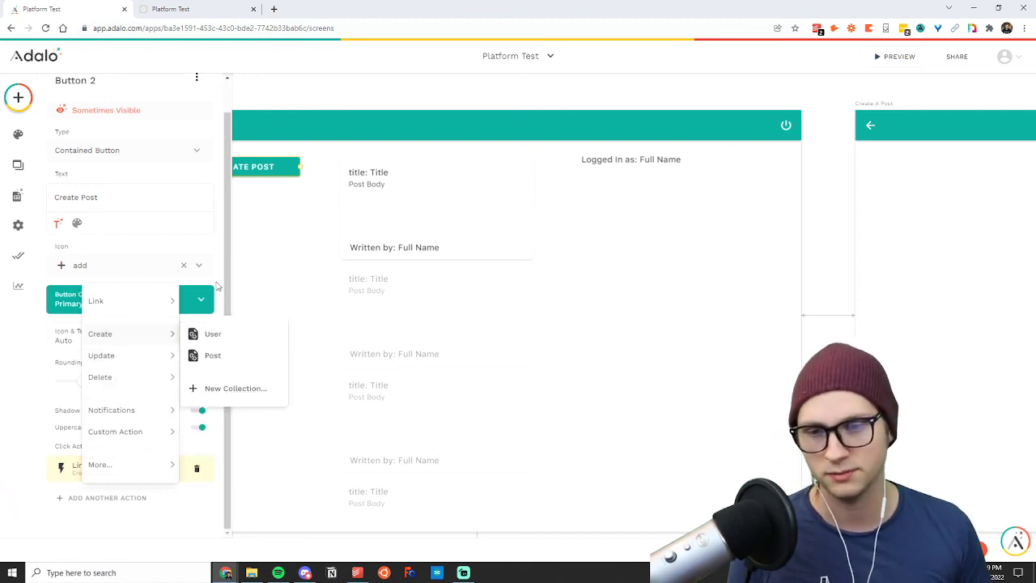
{"action": "left_click", "coordinate": [616, 264]}
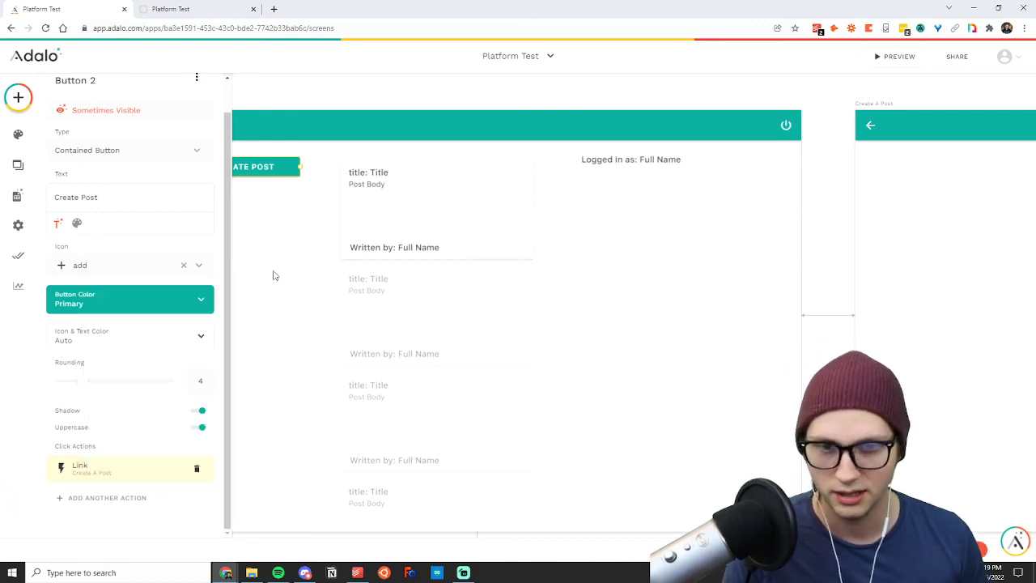
{"action": "left_click", "coordinate": [307, 92]}
Inspect the Homepage posts list settings and the link targets available for another action on the Create Post button.
{"action": "left_click", "coordinate": [423, 201]}
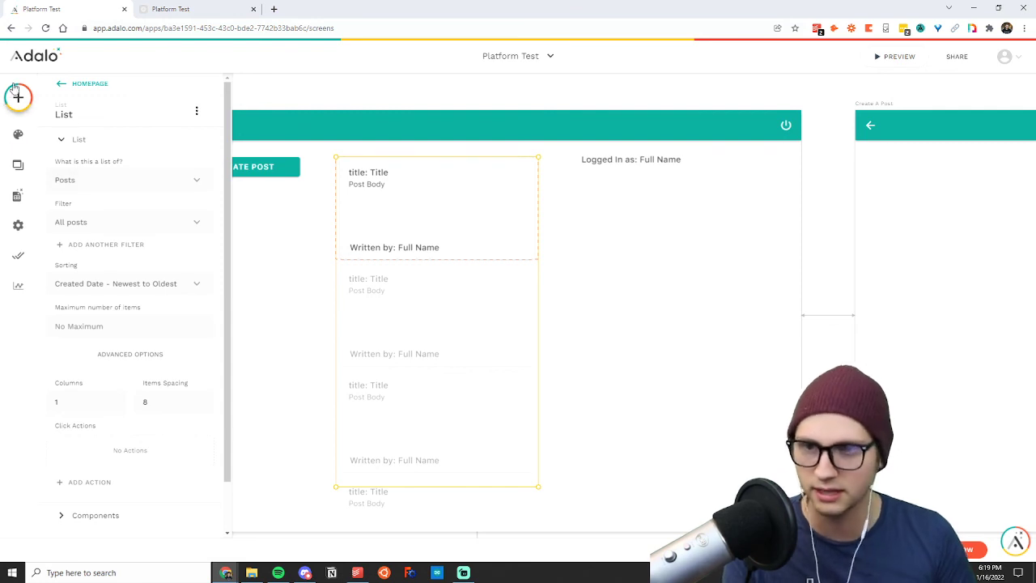
{"action": "left_click", "coordinate": [576, 240]}
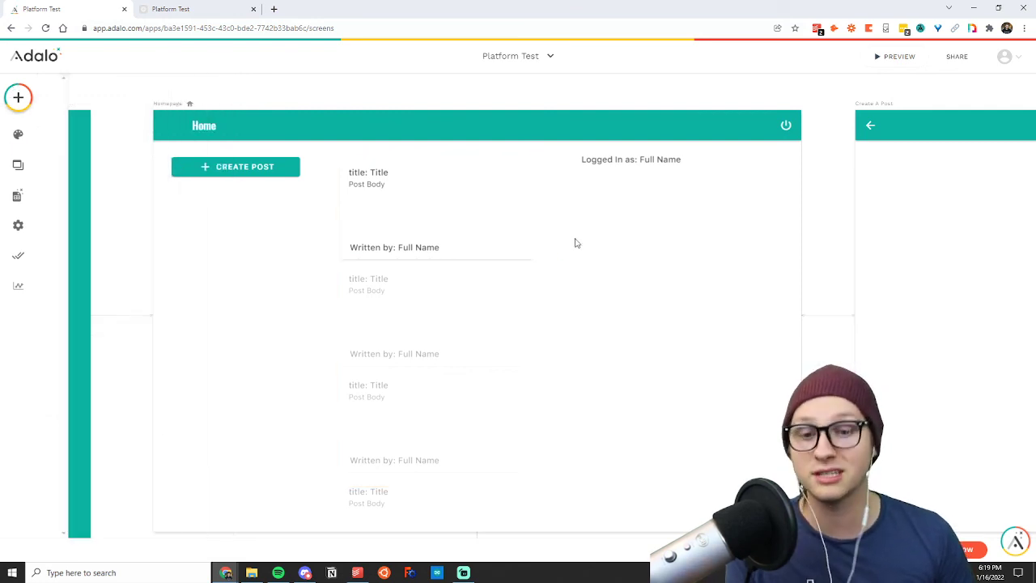
{"action": "left_click", "coordinate": [266, 174]}
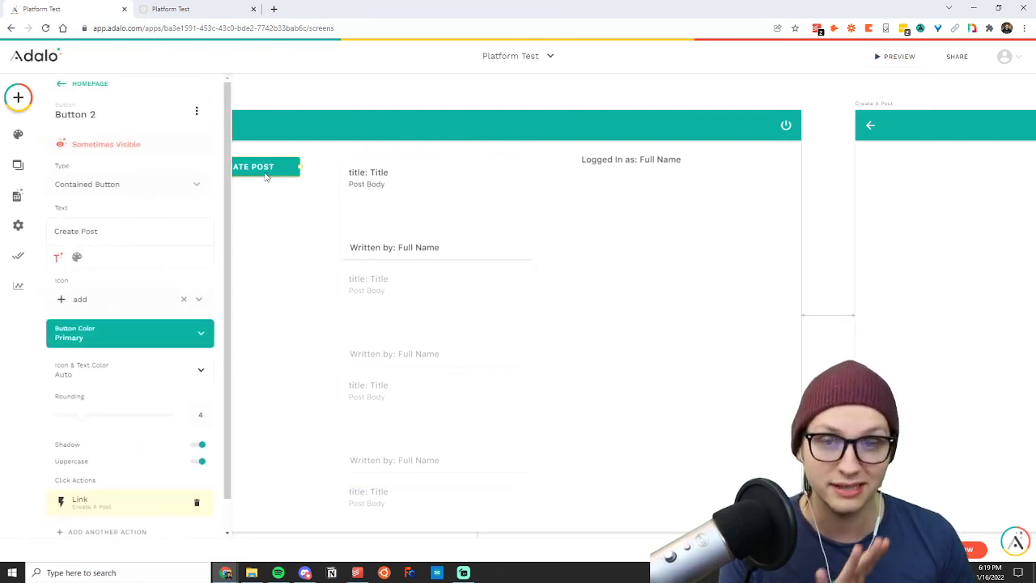
{"action": "scroll", "coordinate": [123, 222], "scroll_direction": "down", "scroll_amount": 1}
{"action": "left_click", "coordinate": [101, 498]}
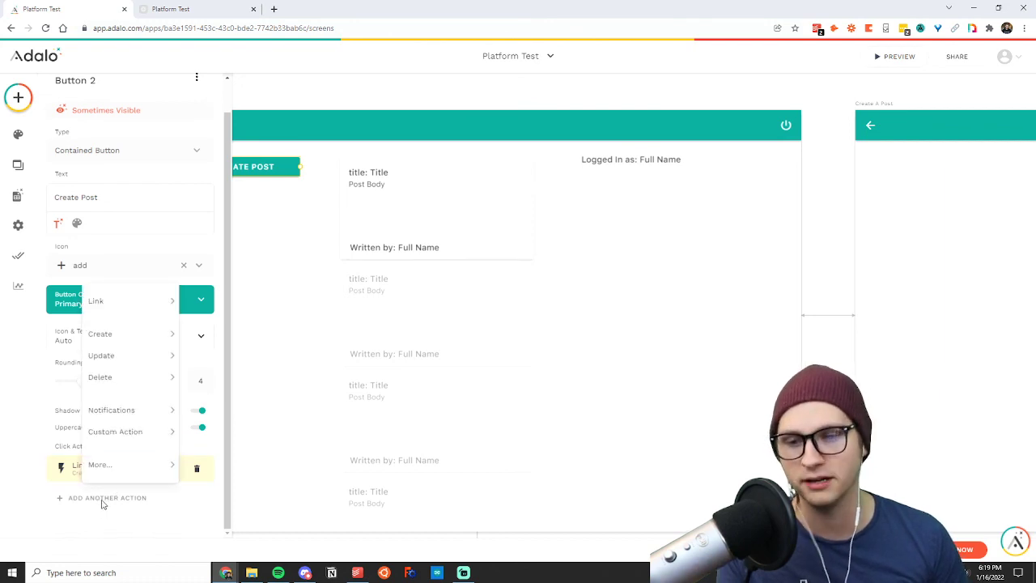
{"action": "mouse_move", "coordinate": [125, 299]}
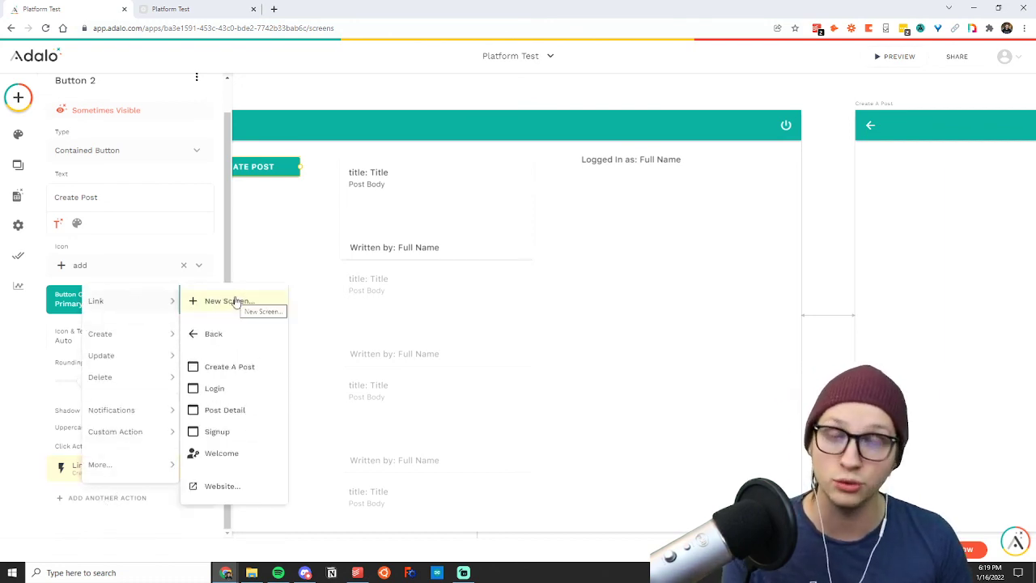
{"action": "left_click", "coordinate": [318, 107]}
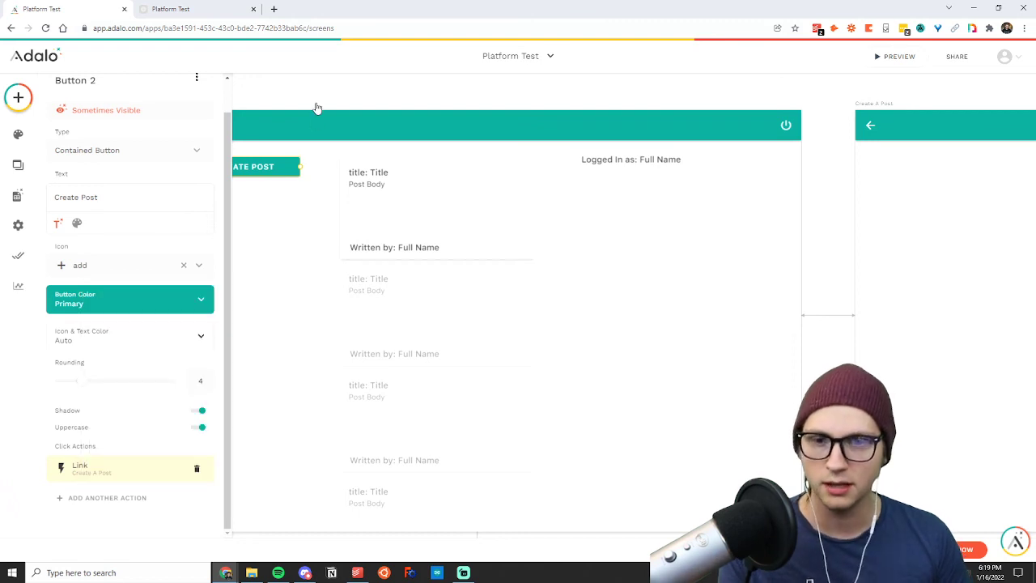
{"action": "left_click", "coordinate": [318, 98]}
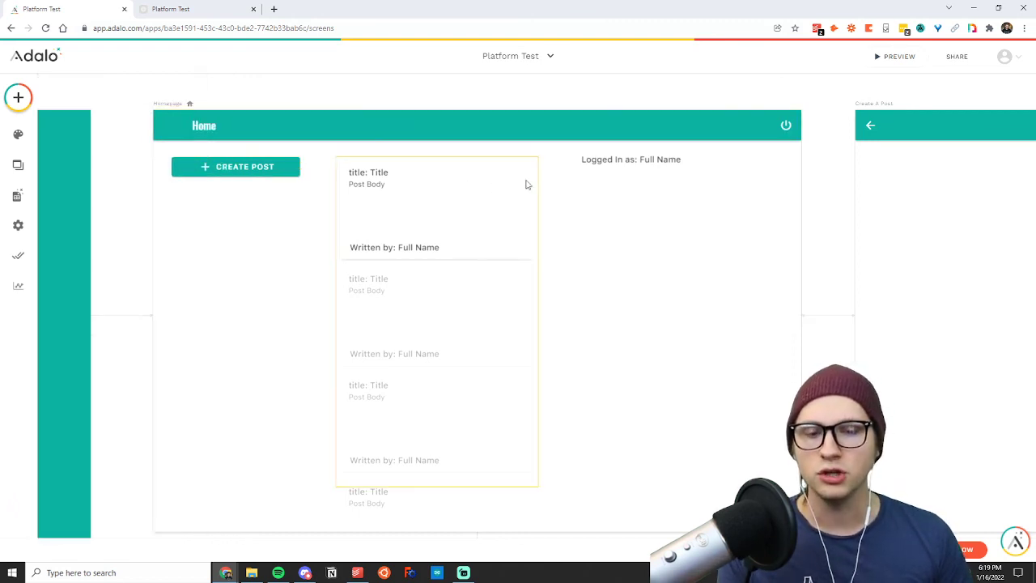
Inspect the fields of the form on the Create A Post screen and the options for adding a visible field.
{"action": "scroll", "coordinate": [820, 187], "scroll_direction": "right", "scroll_amount": 10}
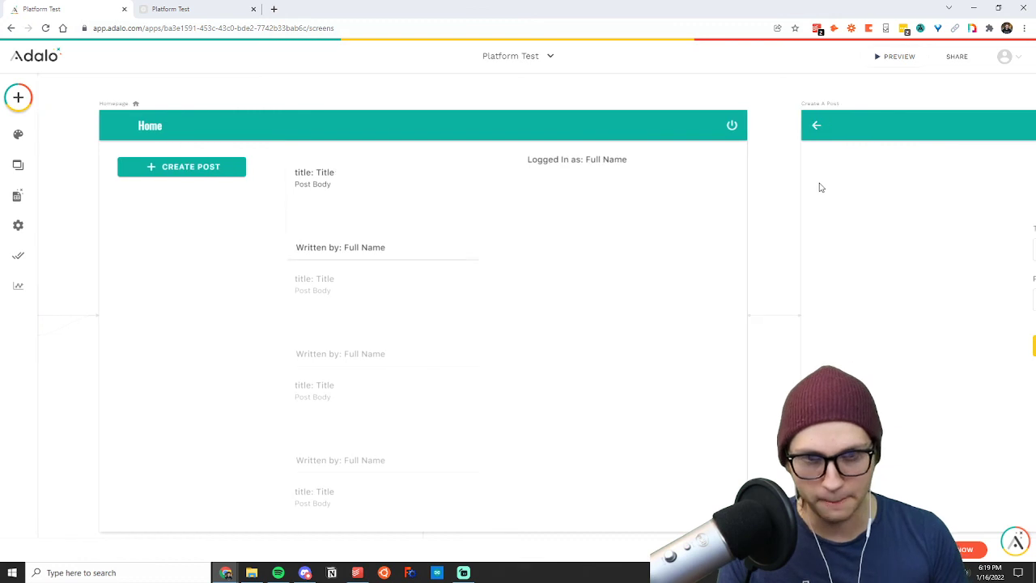
{"action": "left_click", "coordinate": [636, 284]}
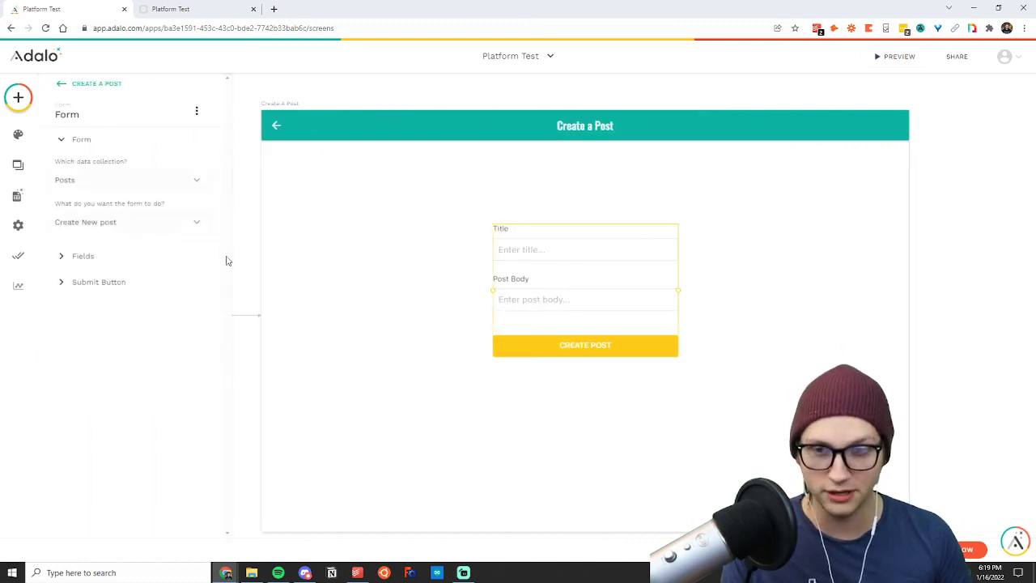
{"action": "left_click", "coordinate": [90, 257]}
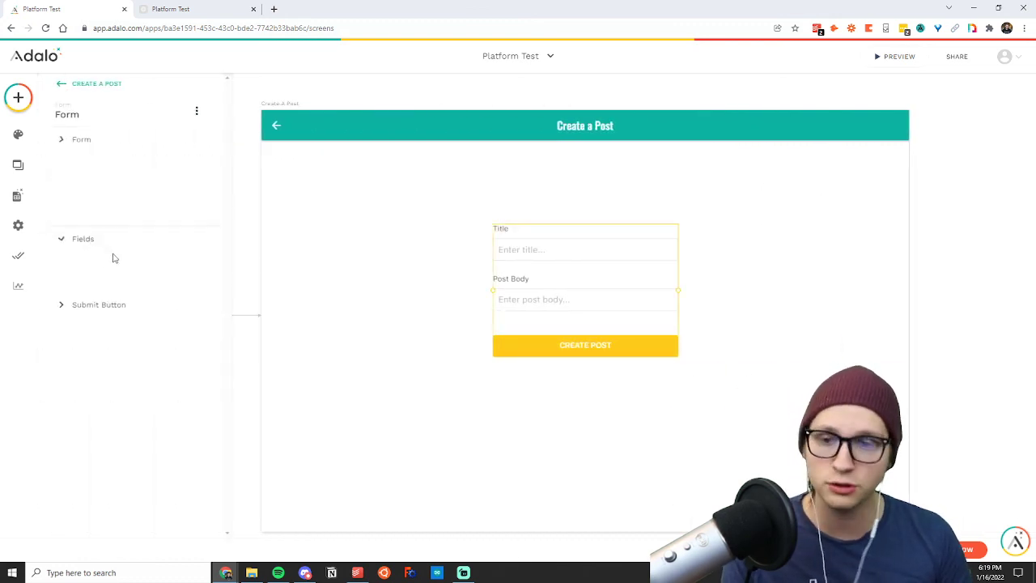
{"action": "left_click", "coordinate": [105, 263]}
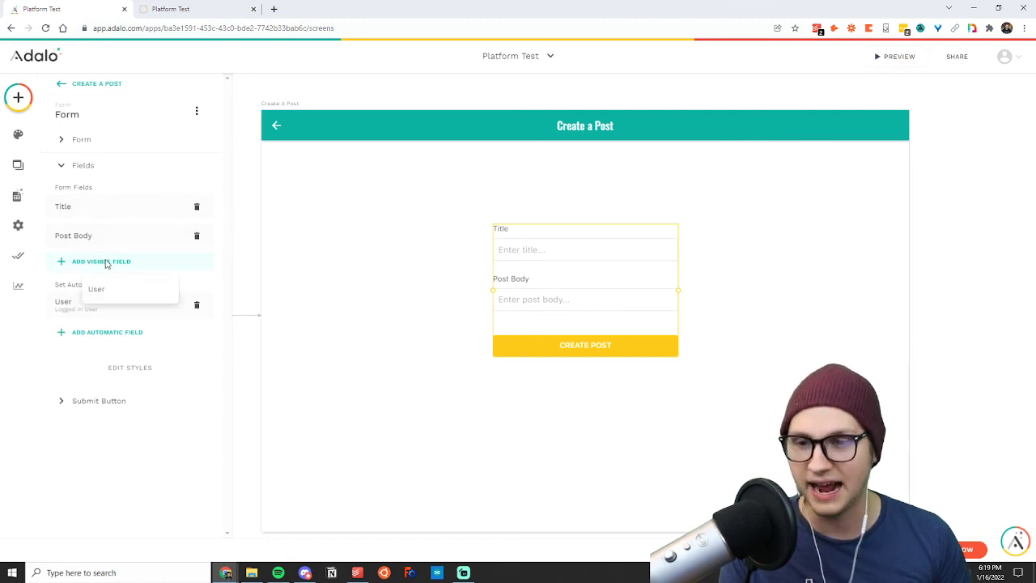
{"action": "left_click", "coordinate": [39, 252]}
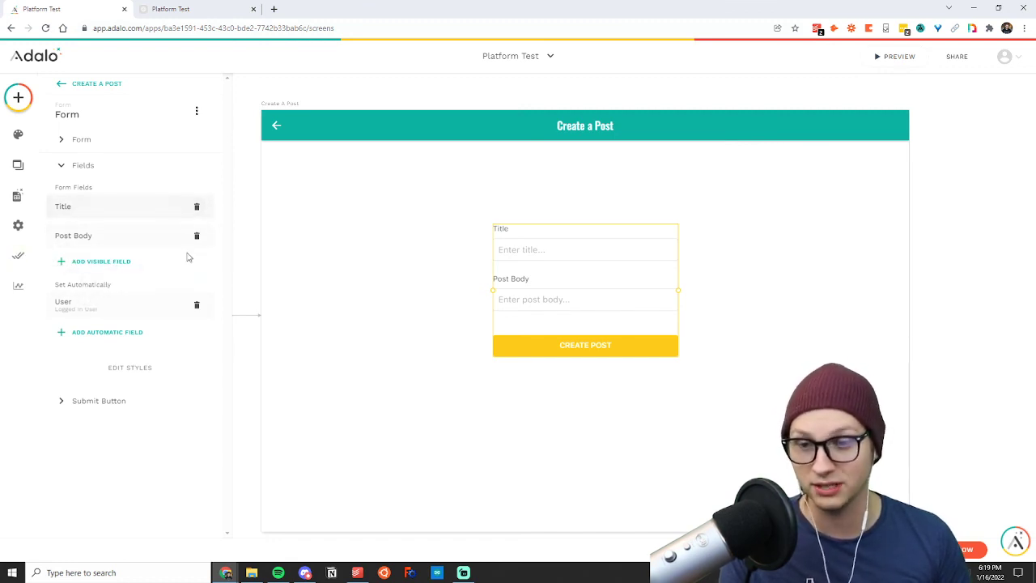
{"action": "left_click", "coordinate": [394, 320]}
Check the text and click actions of the Create A Post form's submit button.
{"action": "left_click", "coordinate": [592, 299]}
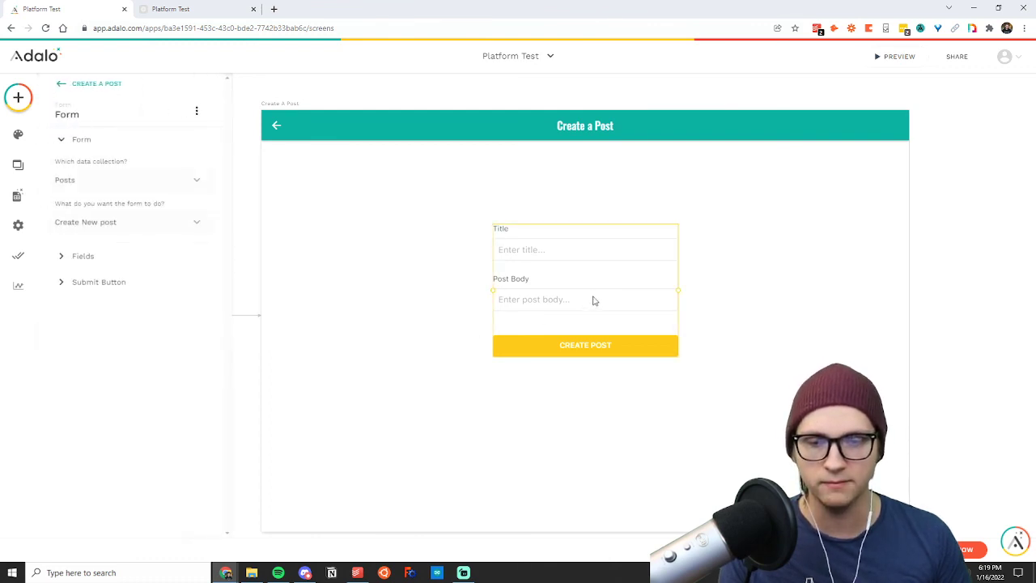
{"action": "left_click", "coordinate": [102, 281]}
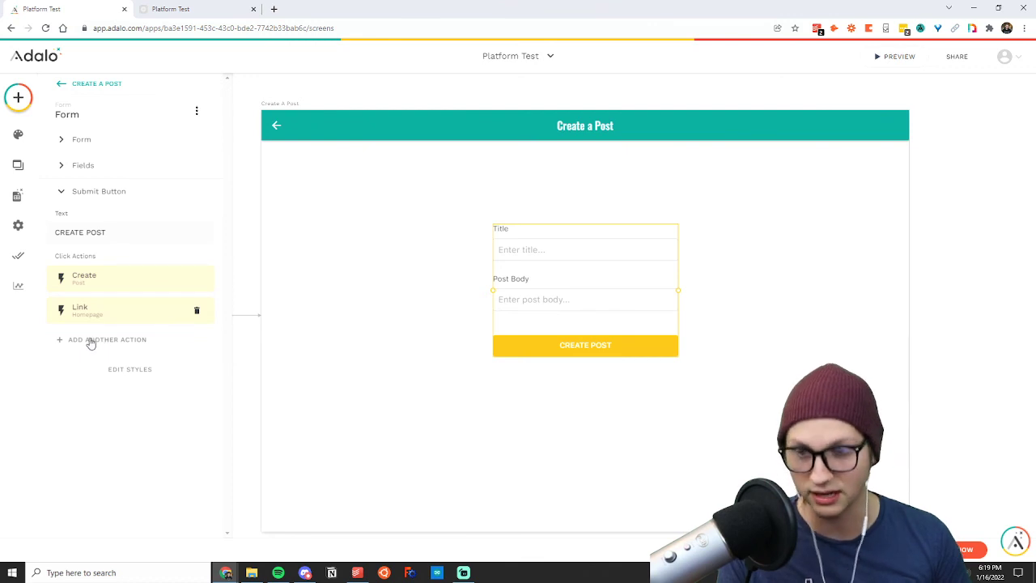
{"action": "left_click", "coordinate": [583, 247]}
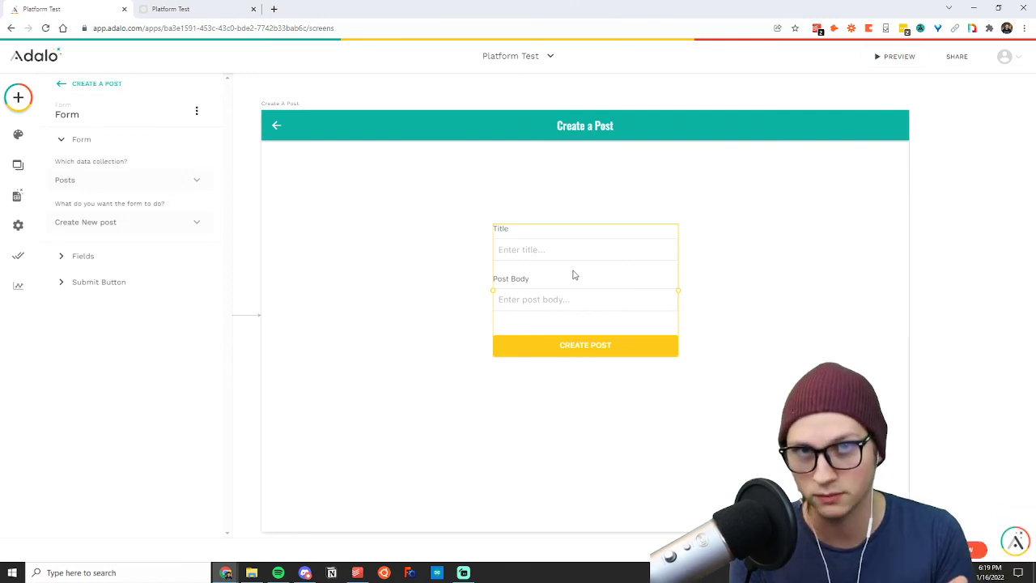
View the Posts collection's records and its blank new-post form in the database, and close them without adding a record.
{"action": "left_click", "coordinate": [17, 195]}
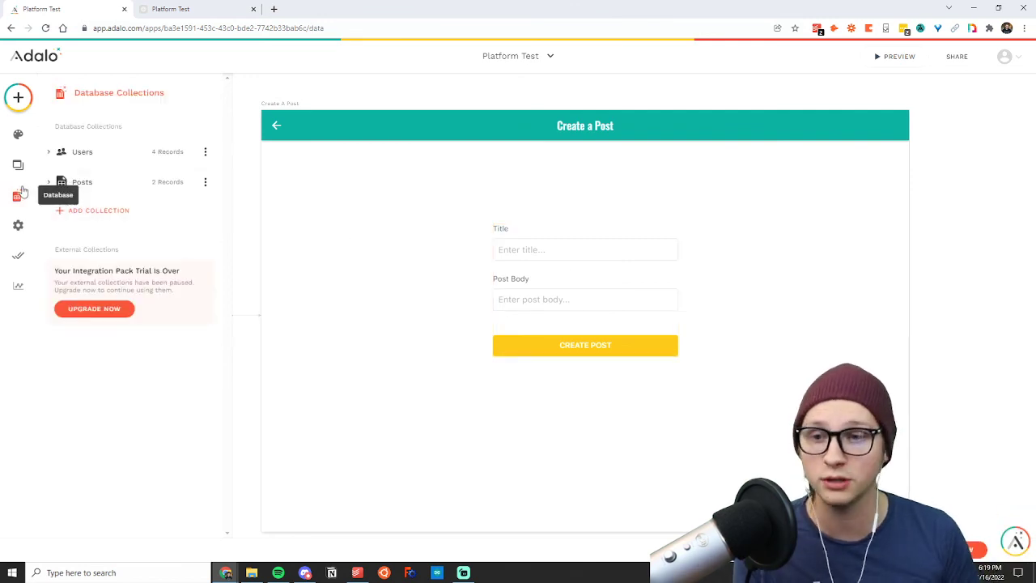
{"action": "left_click", "coordinate": [103, 189]}
{"action": "left_click", "coordinate": [165, 182]}
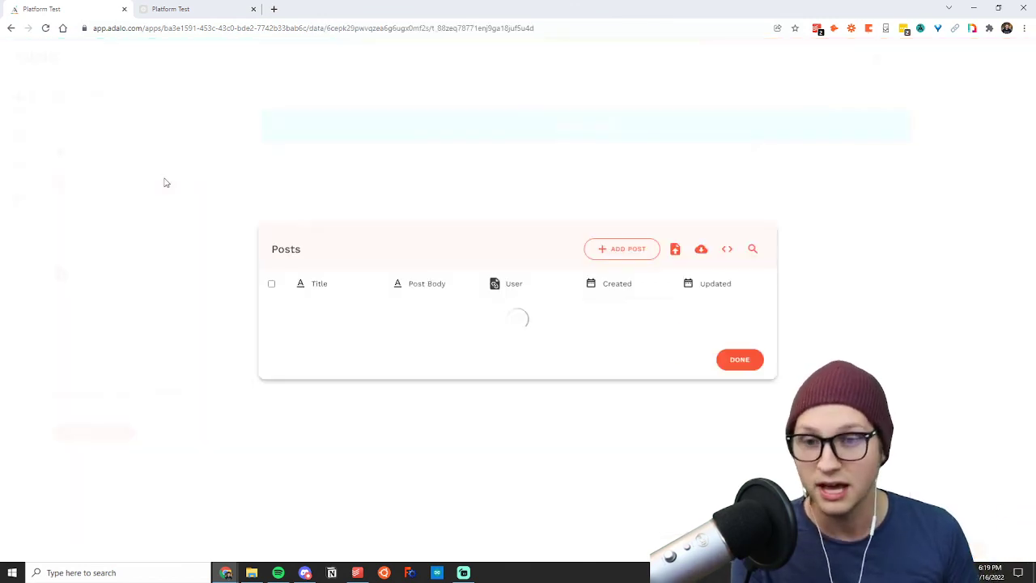
{"action": "left_click", "coordinate": [622, 249]}
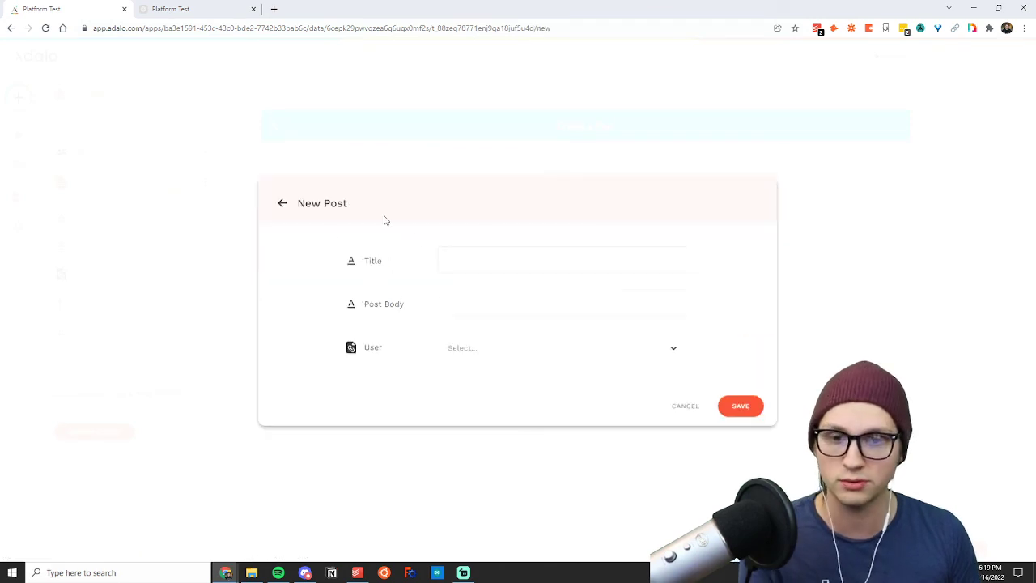
{"action": "left_click", "coordinate": [284, 204]}
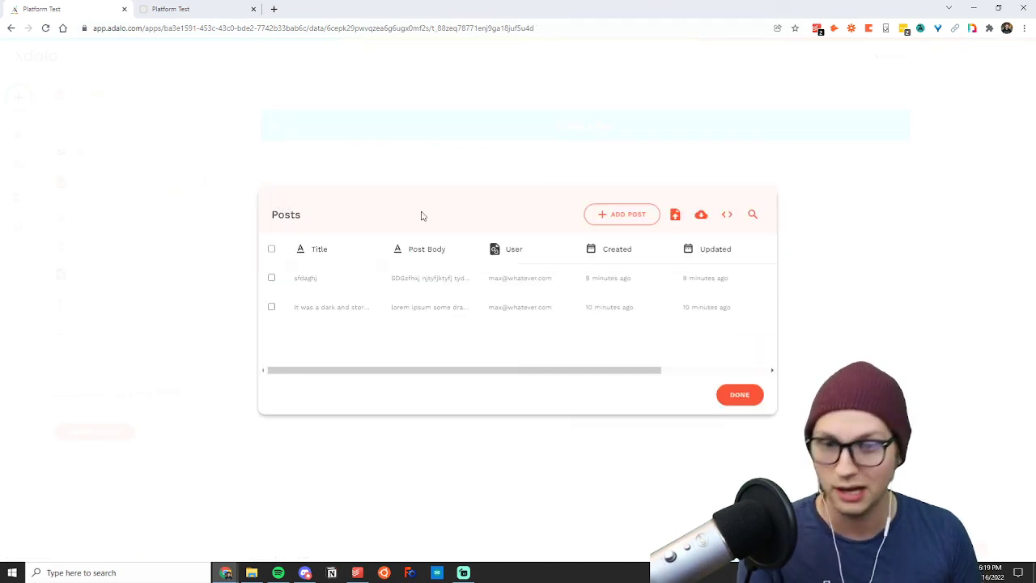
{"action": "left_click", "coordinate": [251, 150]}
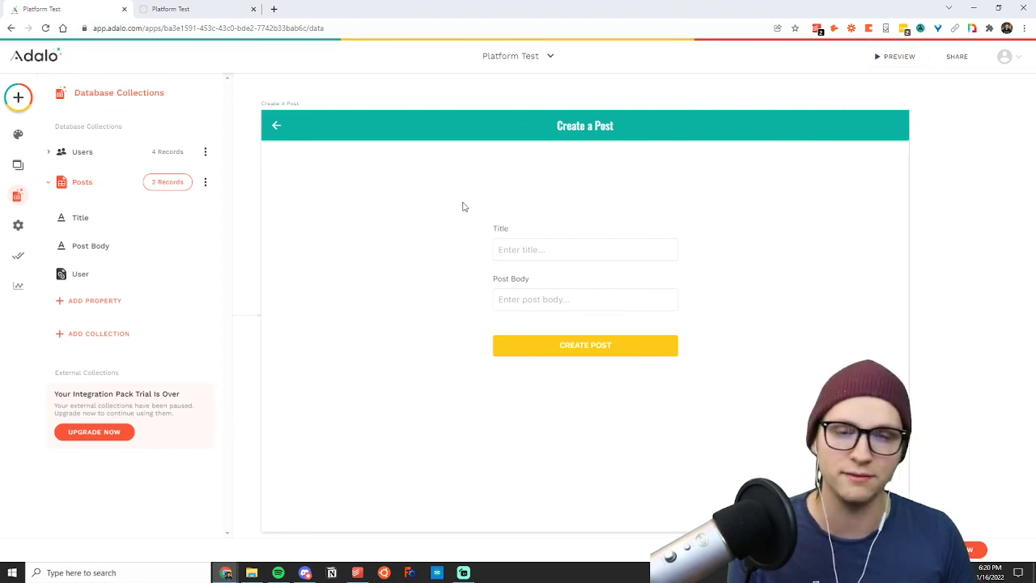
Look over the Create A Post form, the Homepage's Logged In as text and posts list, and the Post Detail screen.
{"action": "left_click", "coordinate": [571, 273]}
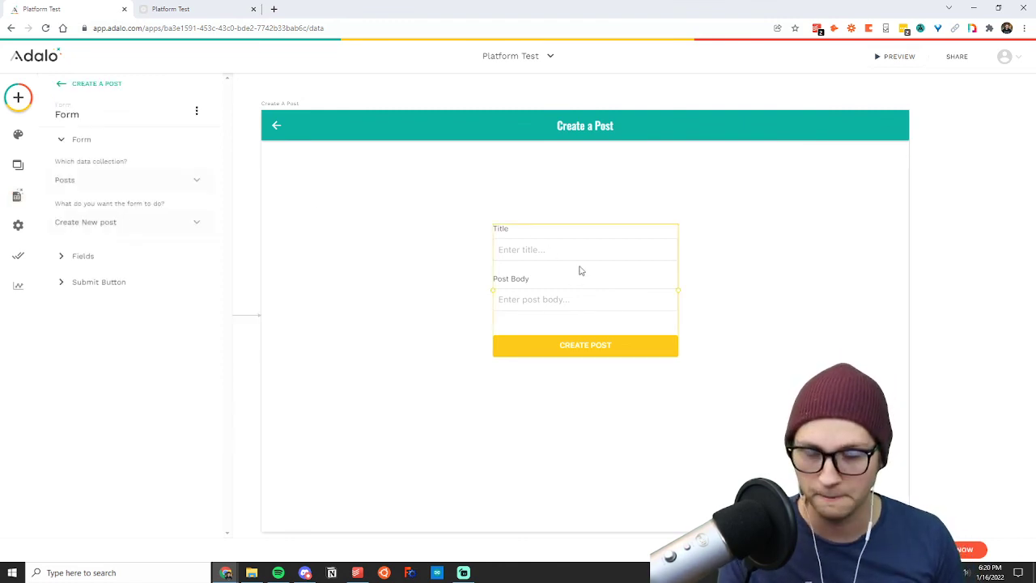
{"action": "left_click", "coordinate": [273, 220]}
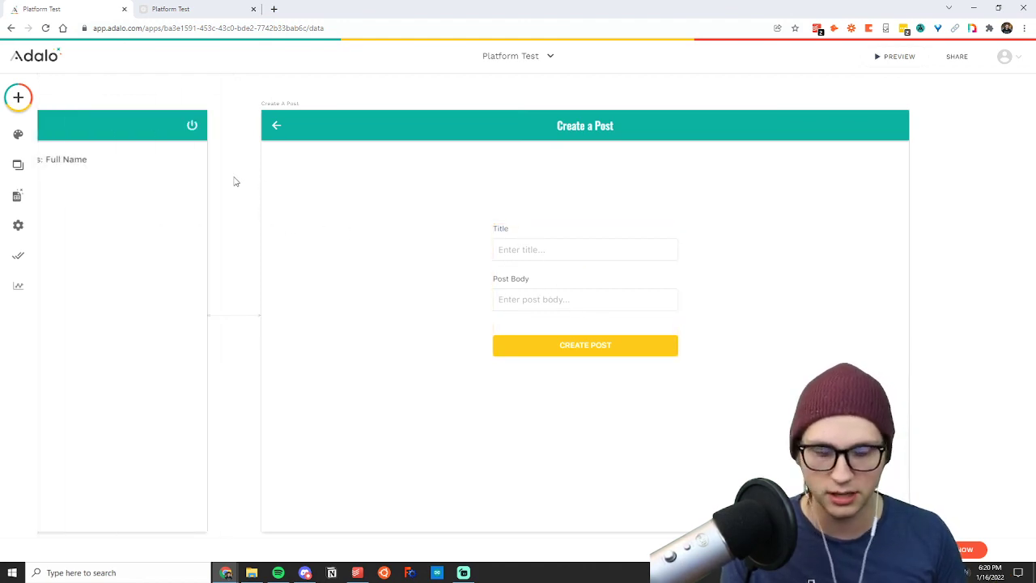
{"action": "scroll", "coordinate": [235, 181], "scroll_direction": "left", "scroll_amount": 10}
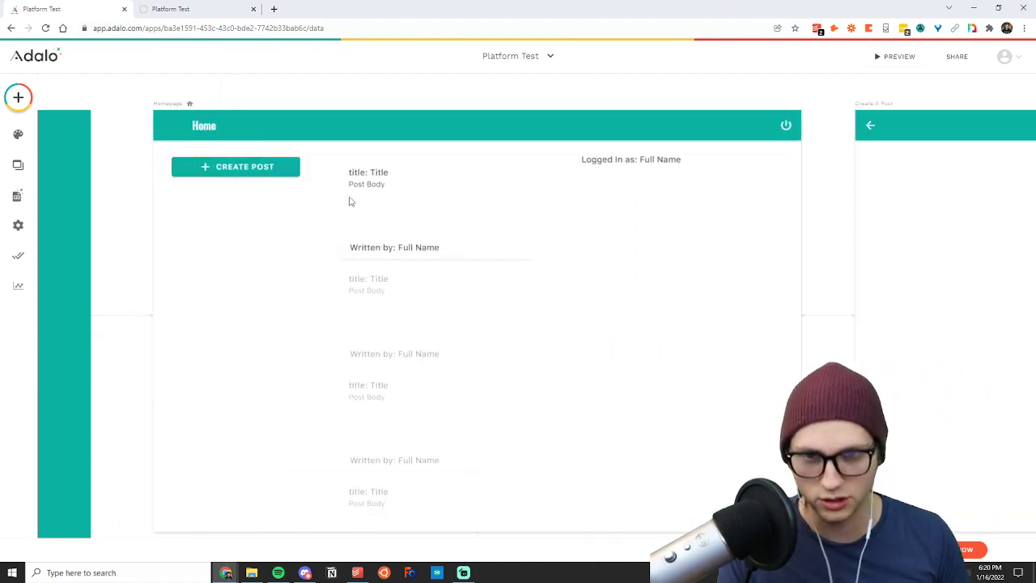
{"action": "left_click", "coordinate": [620, 161]}
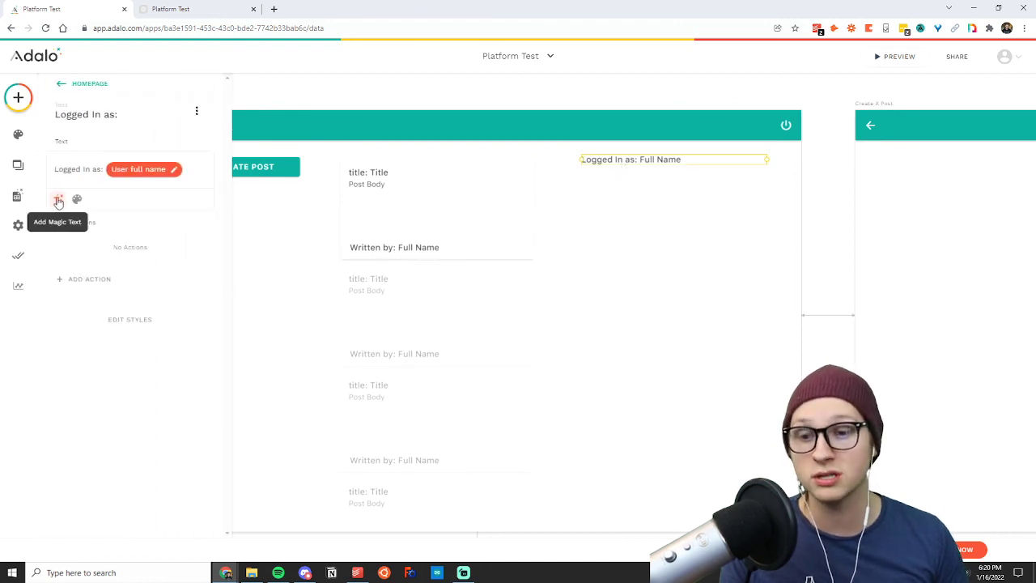
{"action": "left_click", "coordinate": [627, 273]}
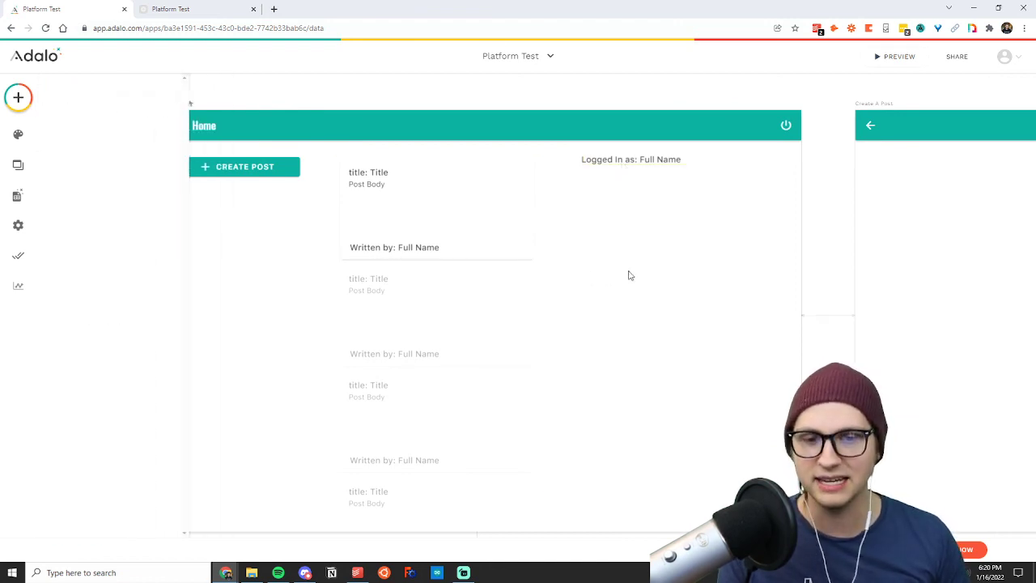
{"action": "left_click", "coordinate": [460, 214]}
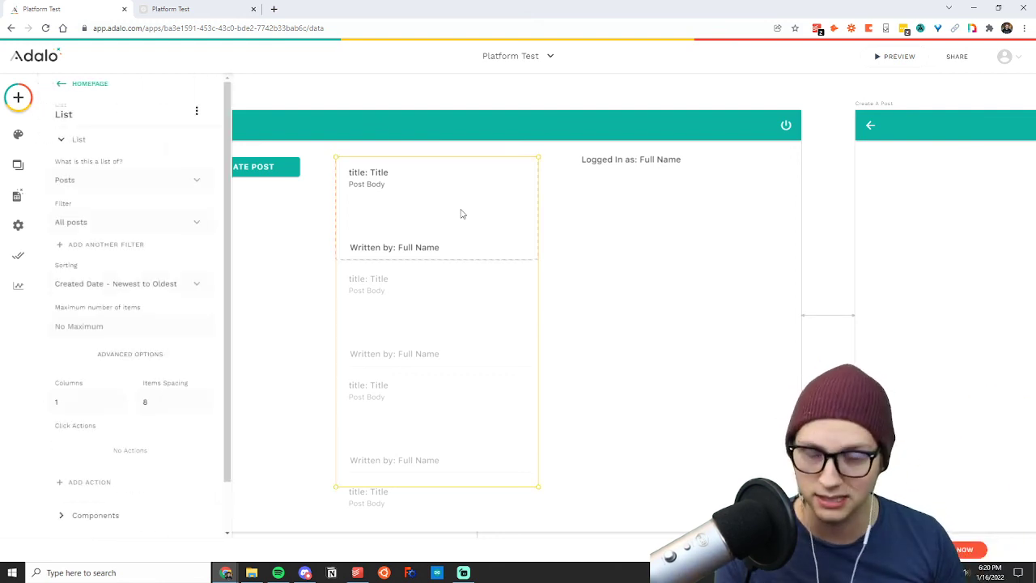
{"action": "scroll", "coordinate": [565, 232], "scroll_direction": "down", "scroll_amount": 6}
{"action": "left_click", "coordinate": [887, 234]}
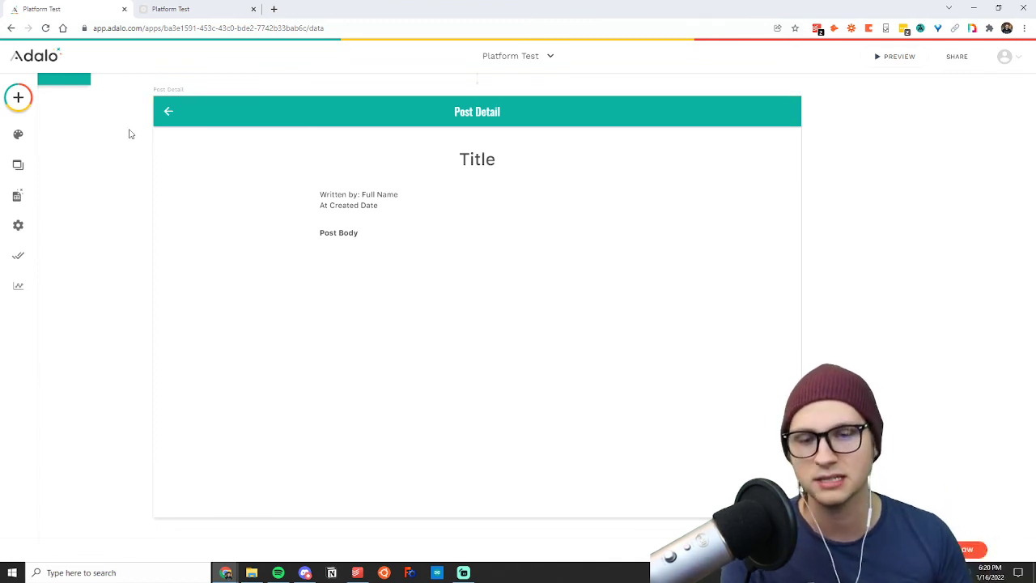
View the database collections, collapse the Posts collection, and glance at the Homepage screen's settings before closing them.
{"action": "scroll", "coordinate": [296, 232], "scroll_direction": "up", "scroll_amount": 6}
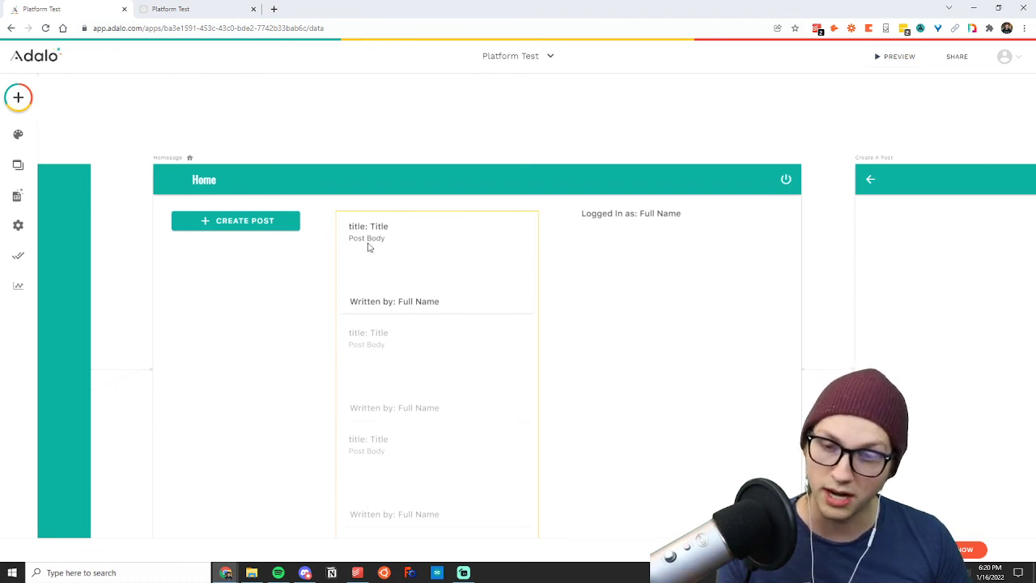
{"action": "left_click", "coordinate": [21, 199]}
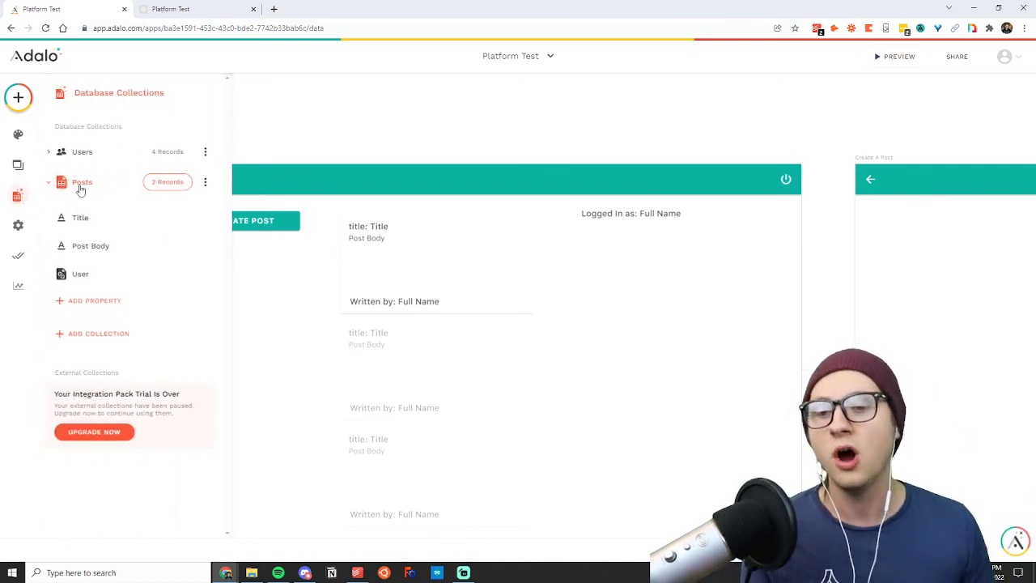
{"action": "left_click", "coordinate": [80, 185]}
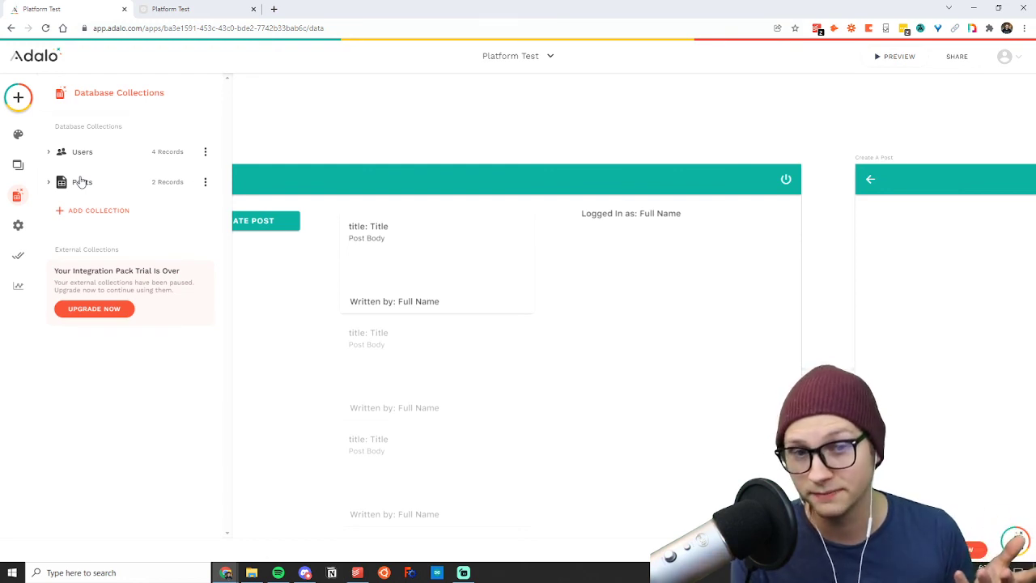
{"action": "left_click", "coordinate": [284, 128]}
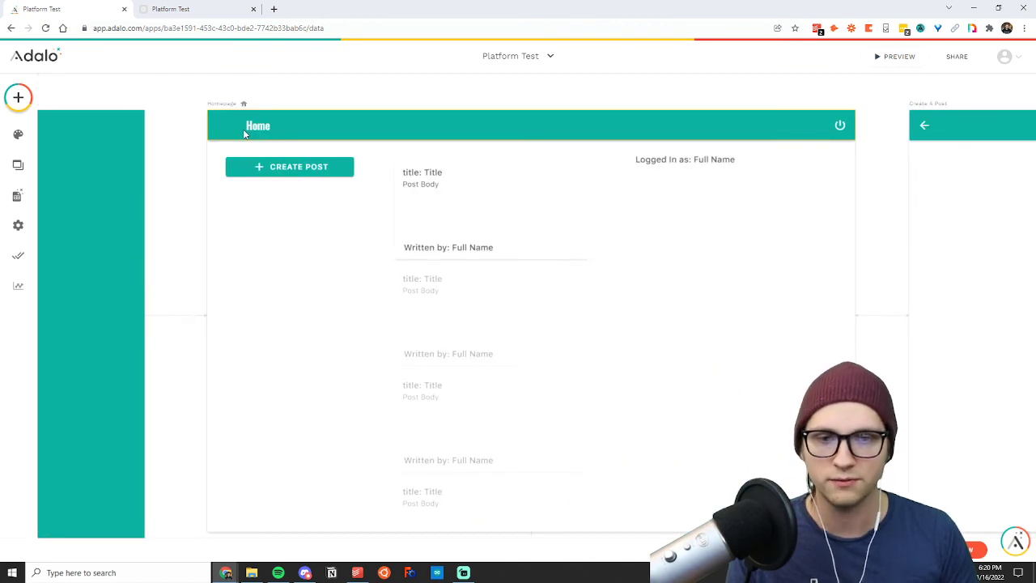
{"action": "left_click", "coordinate": [303, 132]}
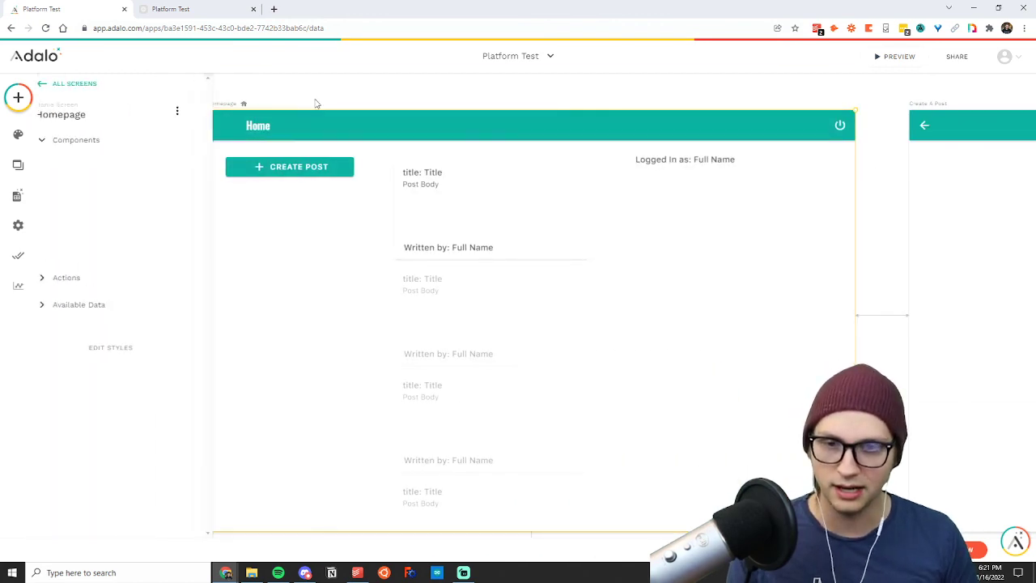
{"action": "left_click", "coordinate": [322, 91]}
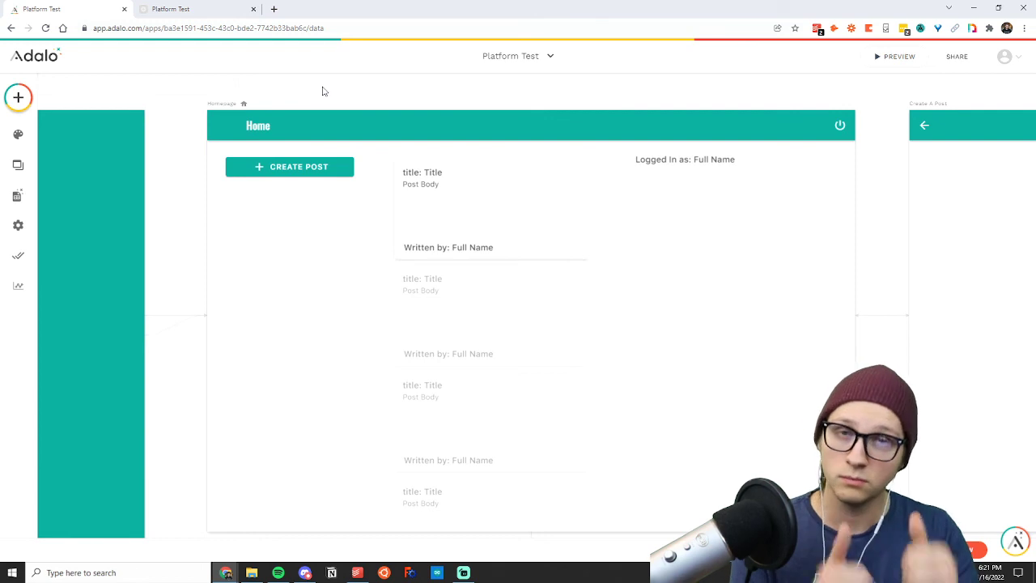
Replace the Homepage's Logged In as text and its user full name value with the contact e-mail address.
{"action": "left_click", "coordinate": [698, 167]}
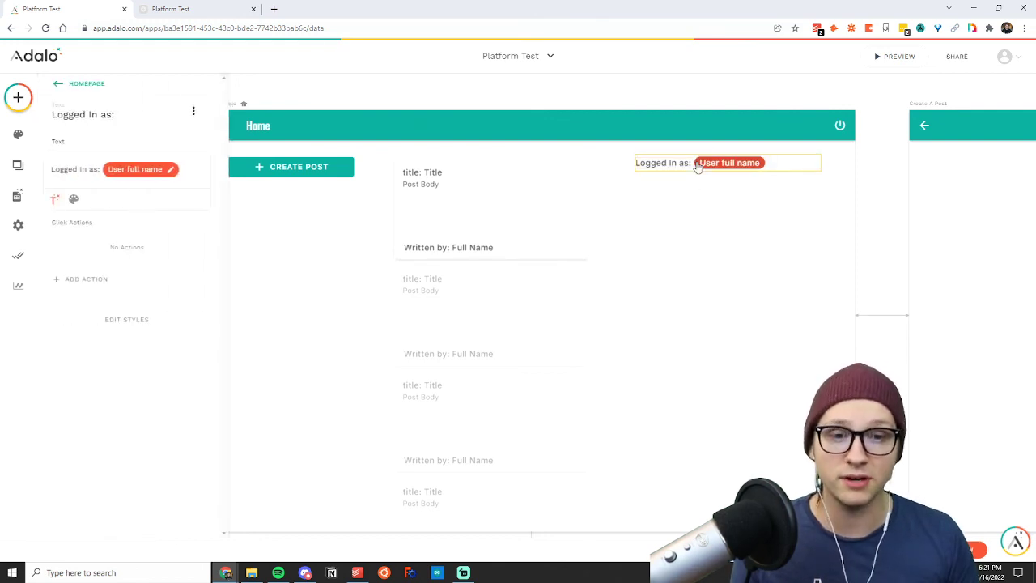
{"action": "key", "text": "BackSpace"}
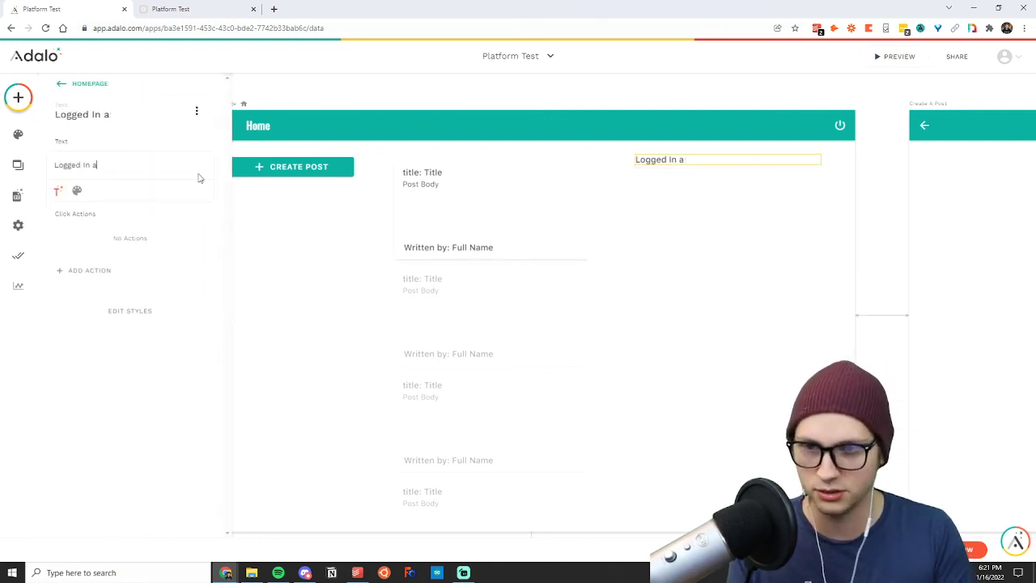
{"action": "key", "text": "BackSpace"}
{"action": "key", "text": "BackSpace"}
{"action": "key", "text": "BackSpace"}
{"action": "key", "text": "BackSpace"}
{"action": "key", "text": "BackSpace"}
{"action": "key", "text": "BackSpace"}
{"action": "key", "text": "BackSpace"}
{"action": "key", "text": "BackSpace"}
{"action": "key", "text": "BackSpace"}
{"action": "key", "text": "BackSpace"}
{"action": "key", "text": "BackSpace"}
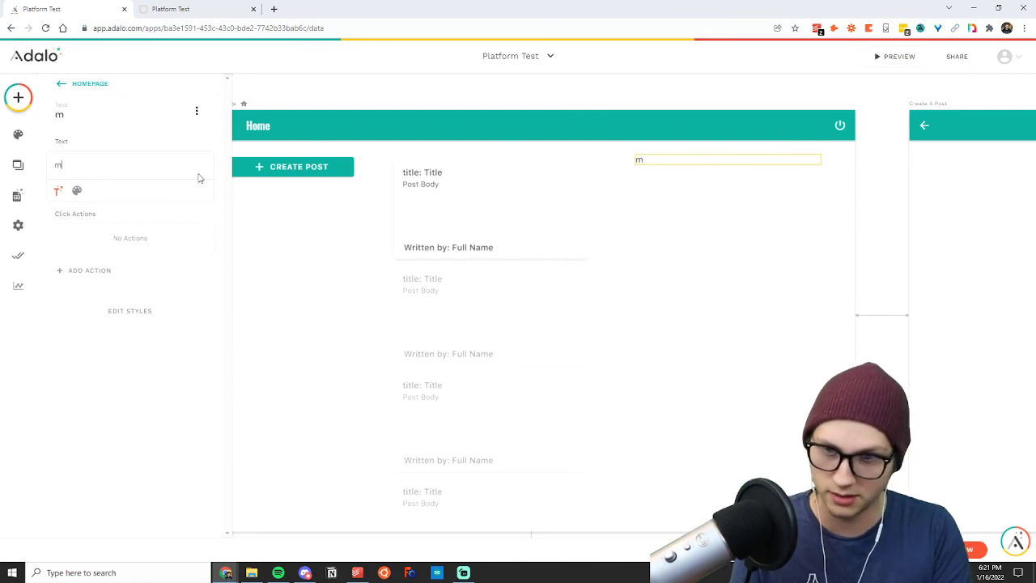
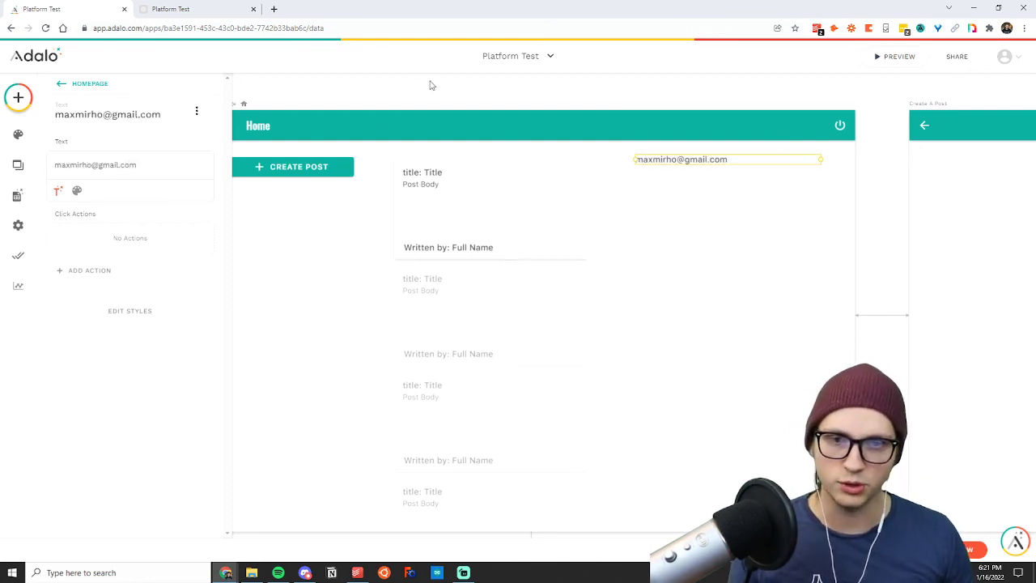
{"action": "left_click", "coordinate": [430, 85]}
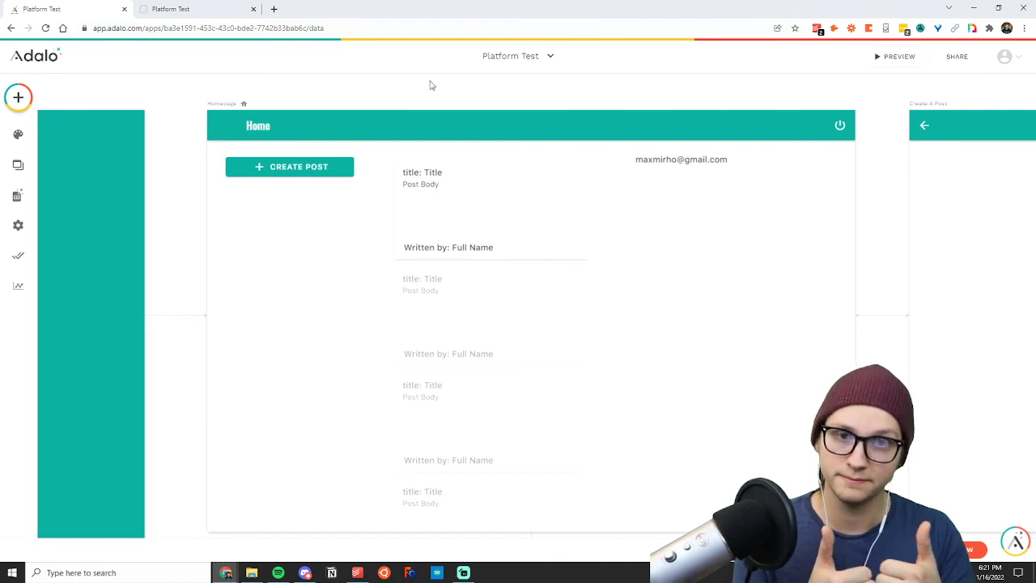